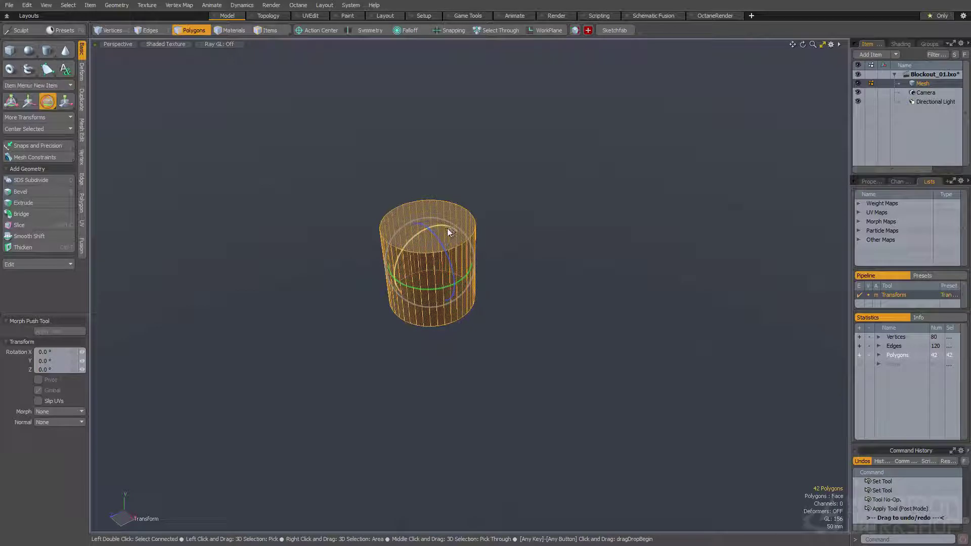
Step: Rotate the cylinder onto its side and scale it along its axis
key("space")
key("e")
left_click_drag(430, 290, 511, 249, "ctrl")
scroll(436, 253, "down", 3)
key("space")
key("a")
key("y")
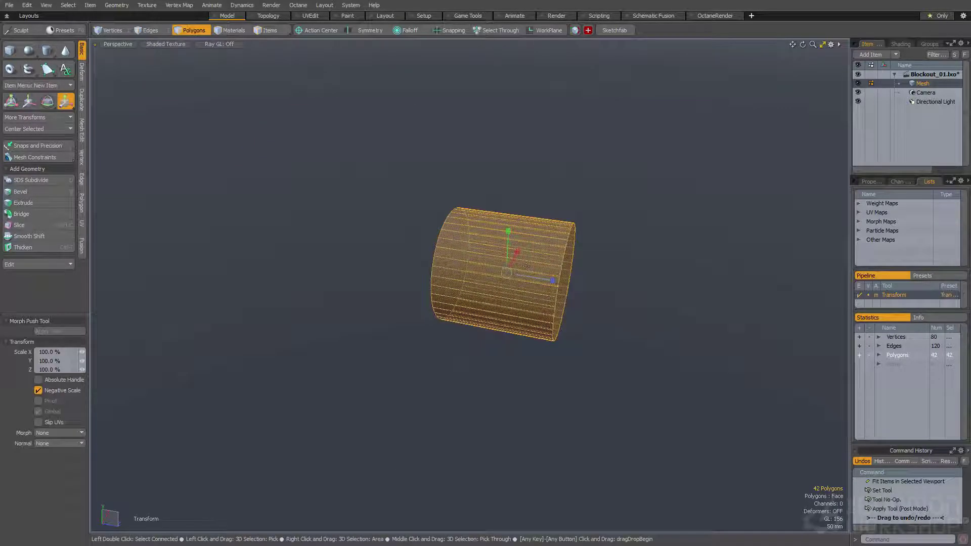
left_click_drag(553, 281, 571, 255)
key("space")
Step: Duplicate the cylinder and scale the copy into a long, thin barrel in front of the original
key("ctrl+c")
key("ctrl+v")
key("w")
mouse_move(483, 251)
left_mouse_down("alt+shift")
mouse_move(523, 245)
mouse_move(490, 263)
left_mouse_up("alt+shift")
left_click_drag(490, 263, 375, 217, "alt")
key("w")
key("r")
left_click_drag(467, 215, 478, 271, "alt")
left_click_drag(478, 235, 647, 250)
Step: Move the barrel into line with the upper half of the large cylinder
left_click_drag(415, 242, 400, 240, "ctrl+alt")
left_click_drag(400, 240, 373, 228, "alt")
key("w")
key("r")
key("w")
key("w")
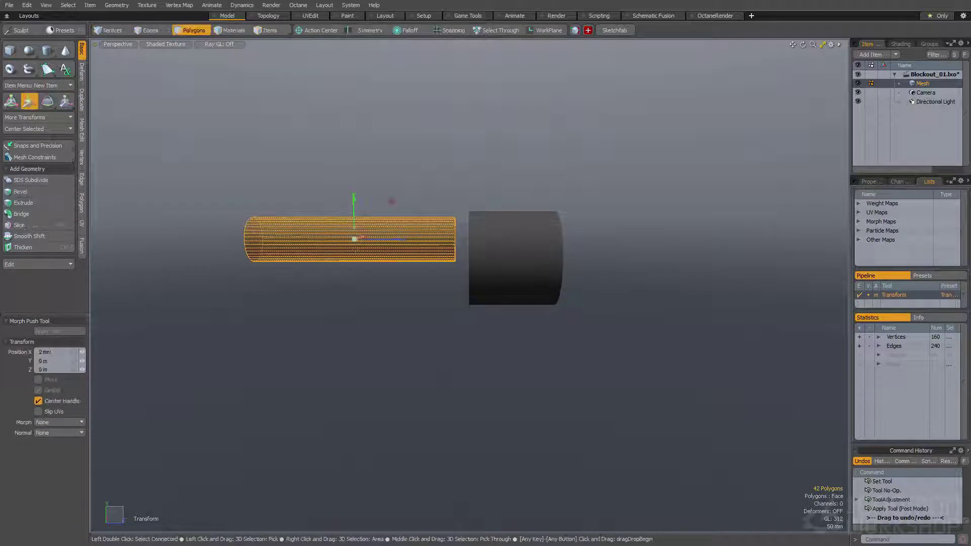
left_click_drag(355, 239, 355, 234)
Step: Duplicate the barrel and place the copy directly below the first one
key("q")
key("w")
left_click_drag(356, 200, 356, 249)
left_click_drag(357, 249, 454, 241, "alt")
key("q")
Step: Draw a box with the Cube primitive beneath the large cylinder
double_click(349, 244)
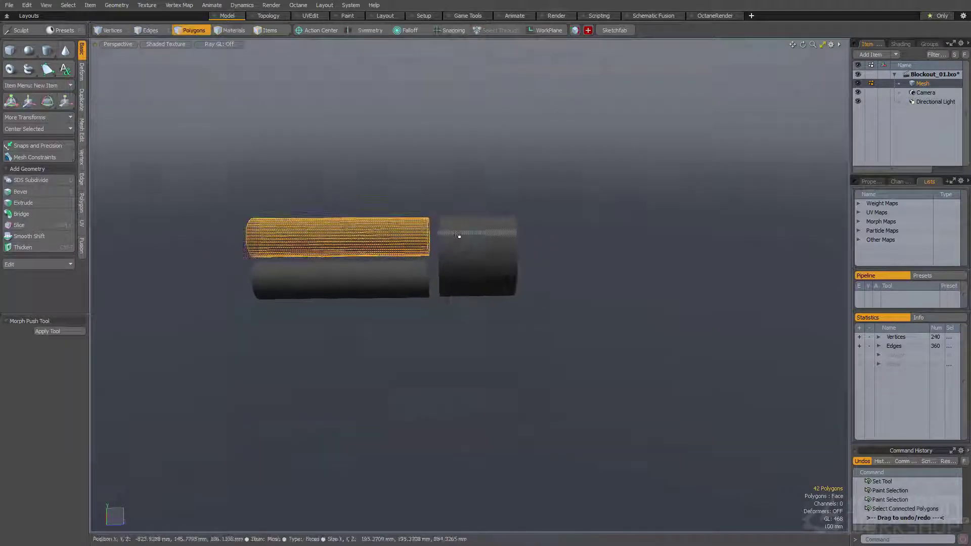
key("c")
left_click_drag(430, 298, 429, 258, "alt+shift")
scroll(427, 256, "up", 2)
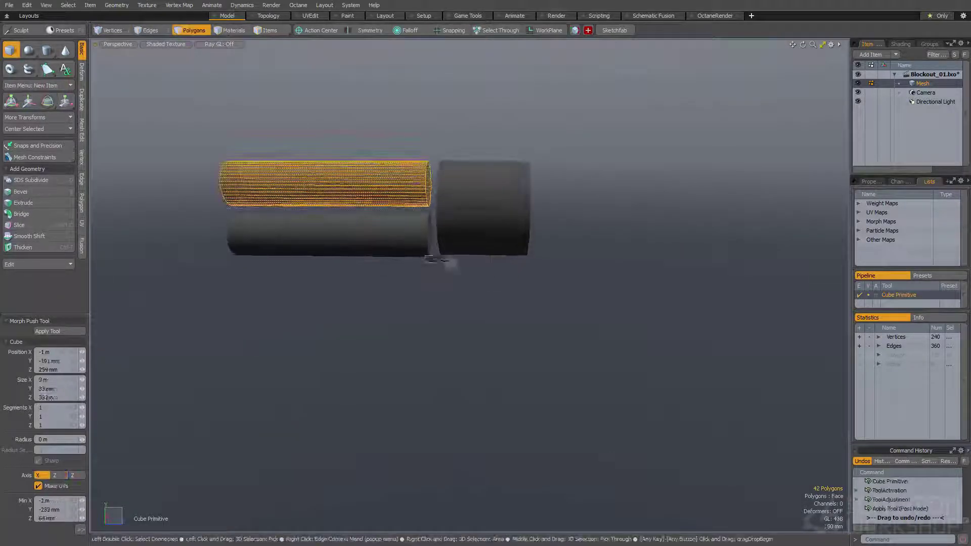
scroll(522, 277, "up", 3)
left_click_drag(523, 276, 443, 274, "alt")
key("space")
Step: Select the new box and move it into position under the large cylinder
double_click(494, 278)
key("w")
left_click_drag(436, 273, 556, 290)
left_click_drag(392, 266, 458, 299, "alt")
key("space")
key("w")
scroll(434, 245, "up", 2)
key("space")
key("space")
key("space")
key("space")
left_click(10, 50)
left_click_drag(533, 314, 558, 174, "alt+shift")
key("space")
key("space")
Step: Duplicate the box under the large cylinder and turn the copy into a thin plate above the cylinder
double_click(553, 373)
key("ctrl+c")
key("ctrl+v")
key("e")
key("Right")
key("w")
key("r")
scroll(583, 205, "up", 3)
key("w")
key("q")
Step: Duplicate the thin top plate and move the copy forward above the upper barrel
double_click(532, 211)
left_click_drag(532, 210, 531, 191, "alt")
key("ctrl+c")
key("ctrl+v")
key("w")
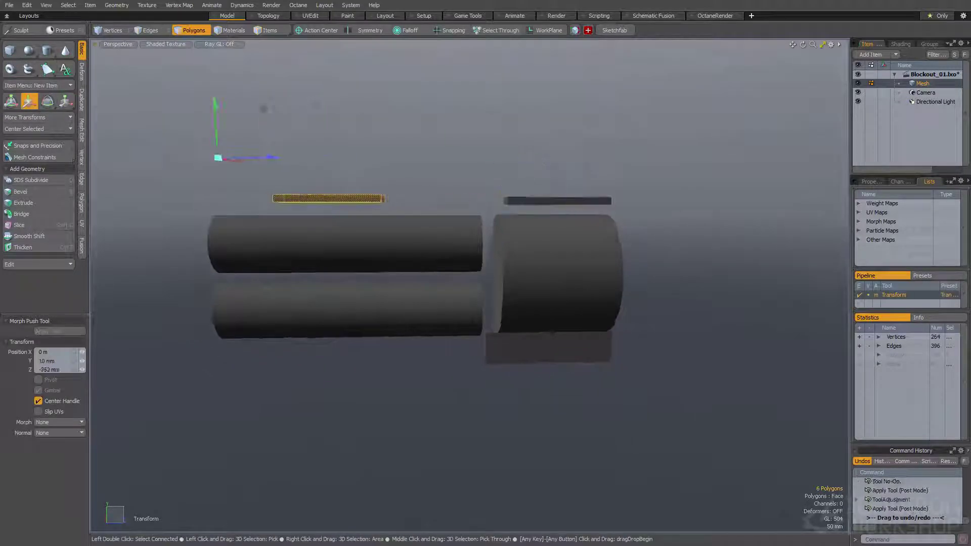
left_click_drag(228, 155, 188, 155)
Step: Shorten the copied plate to about 33% in Z and move it to the upper barrel's muzzle end
key("r")
left_click_drag(462, 169, 465, 182, "alt")
left_click_drag(466, 182, 591, 185, "alt+shift")
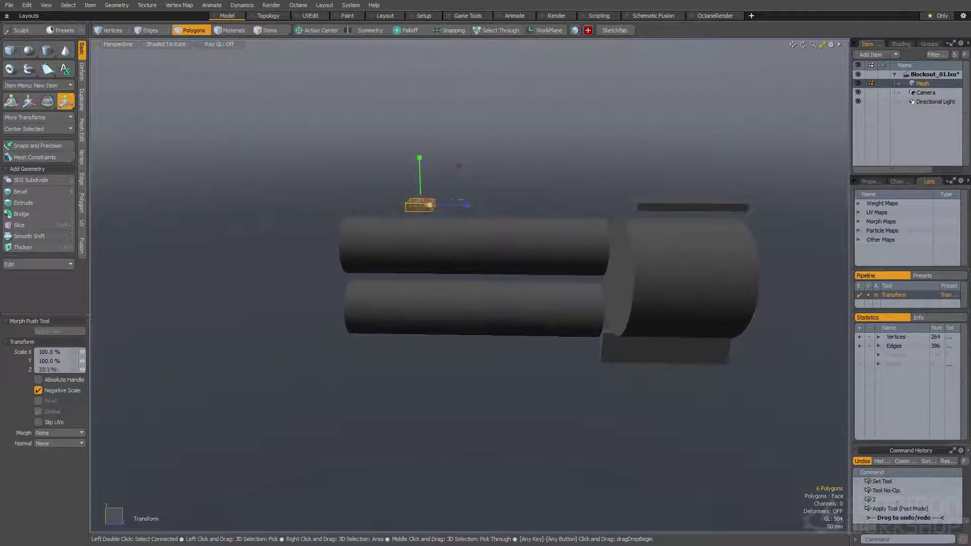
left_click_drag(456, 206, 455, 183, "alt")
key("w")
left_click_drag(457, 174, 347, 213)
key("space")
Step: Paste another copy, shape it into an upright front-sight block, and set it on the small muzzle plate
key("ctrl+v")
key("e")
key("w")
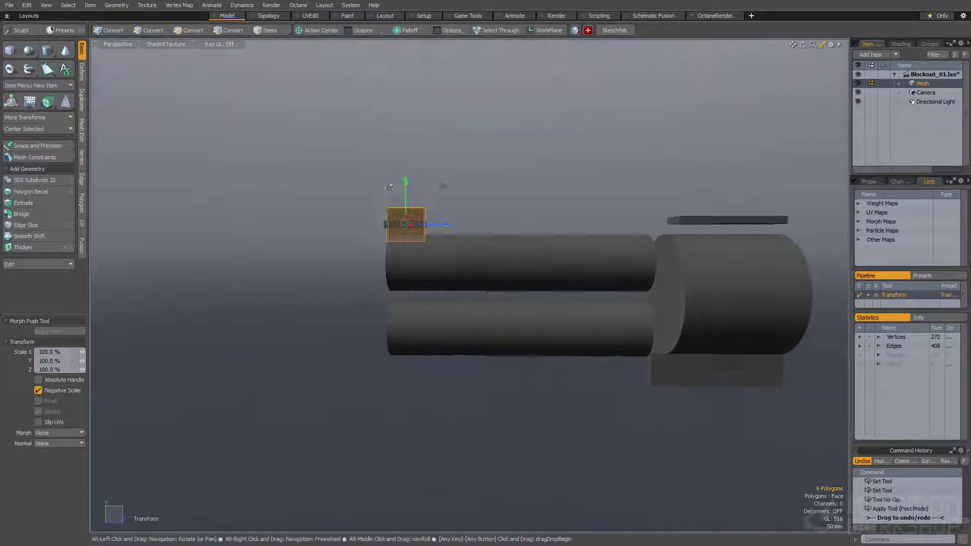
key("ctrl+z")
key("ctrl+z")
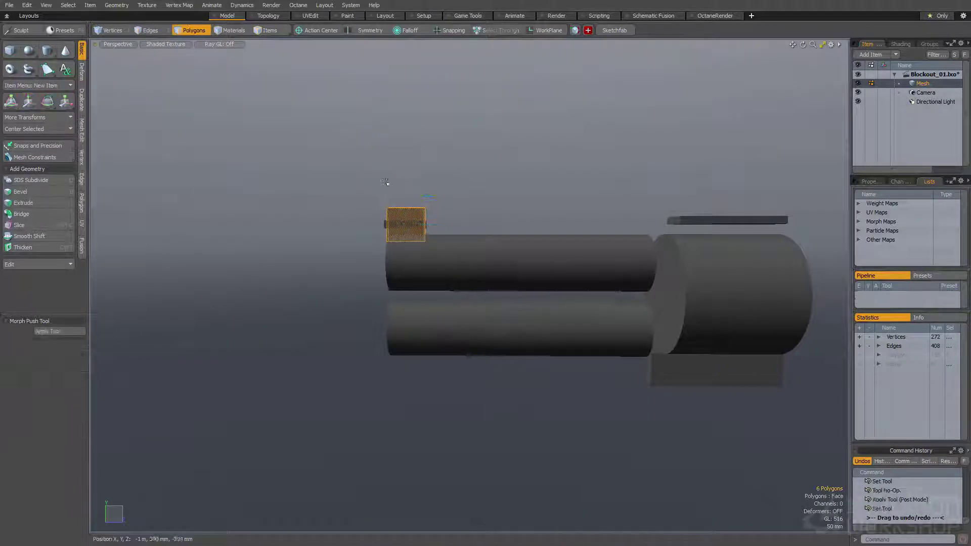
left_click_drag(407, 170, 393, 173, "ctrl+alt")
key("q")
left_click_drag(518, 191, 480, 174, "alt")
Step: Paste a block beneath the lower barrel and scale it to 140% in X
left_click_drag(572, 285, 417, 274, "alt")
key("ctrl+v")
key("w")
key("q")
key("r")
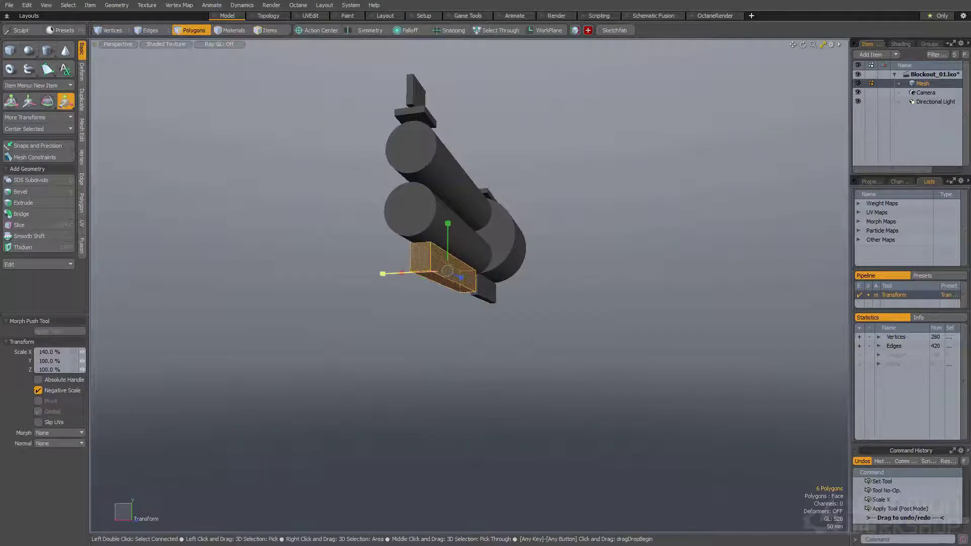
left_click_drag(436, 288, 311, 314, "alt")
key("q")
Step: Duplicate the box under the large cylinder, then move the copy behind it and tilt it downward as a grip
double_click(406, 248)
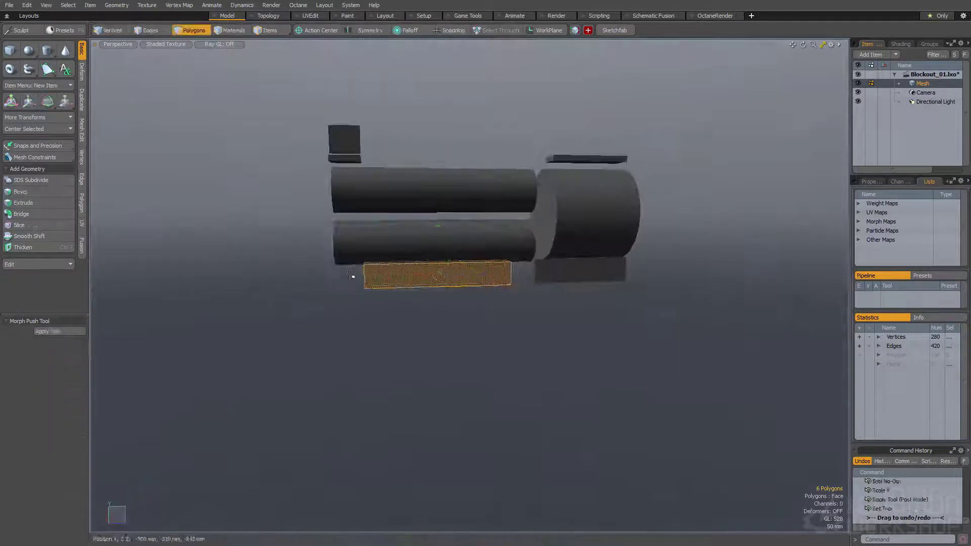
scroll(567, 218, "down", 3)
left_click_drag(567, 218, 536, 220, "alt")
scroll(531, 247, "up", 3)
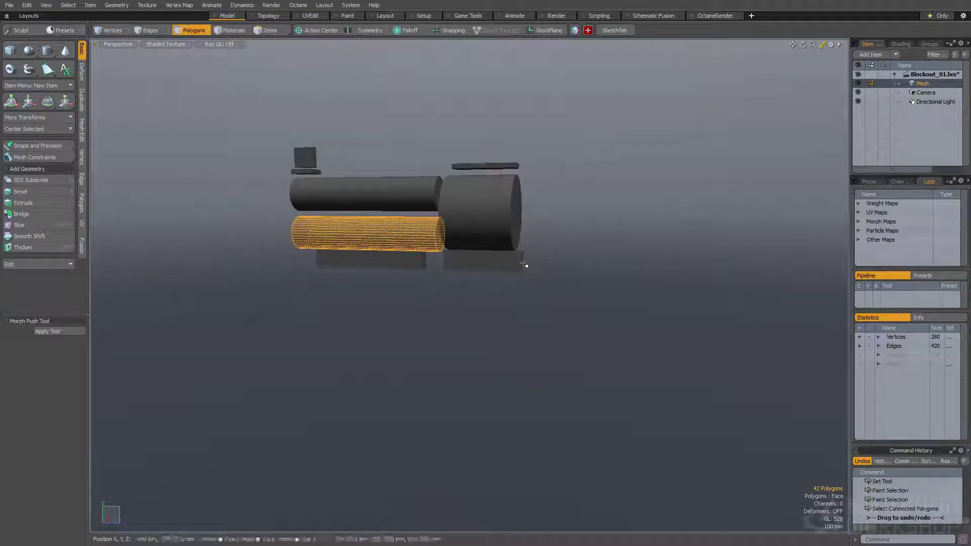
double_click(521, 264)
left_click_drag(524, 266, 583, 213, "alt")
key("ctrl+c")
key("ctrl+v")
key("w")
key("e")
key("space")
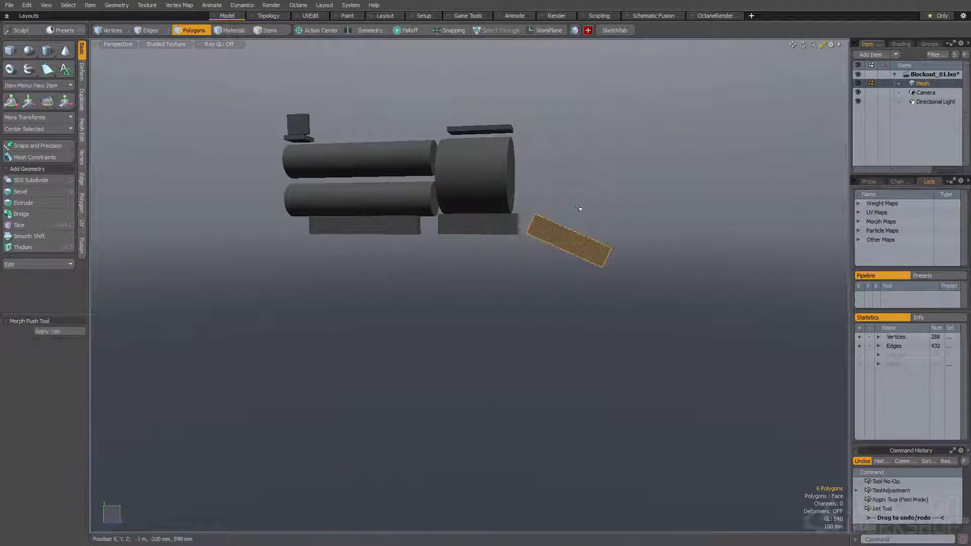
Step: Select the grip's rear end face and move it outward to lengthen the grip
left_click(607, 257)
left_click_drag(607, 257, 562, 235, "alt+shift")
key("w")
left_click_drag(460, 170, 537, 170, "alt")
key("space")
Step: Create a sideways cylinder with 40 sides near the grip joint and center its vertices at the origin
key("c")
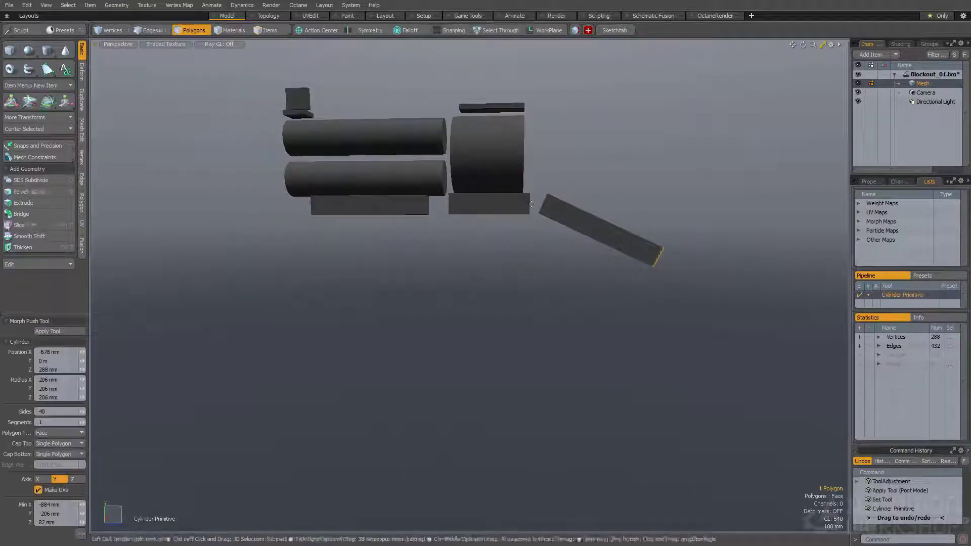
left_click_drag(554, 209, 557, 208, "ctrl")
left_click_drag(557, 208, 497, 192, "alt")
key("space")
double_click(511, 216)
key("F2")
Step: Lasso-select all the other gun parts, center them at the origin, and check the alignment in the four-view layout
scroll(571, 190, "down", 3)
right_click_drag(435, 52, 441, 55)
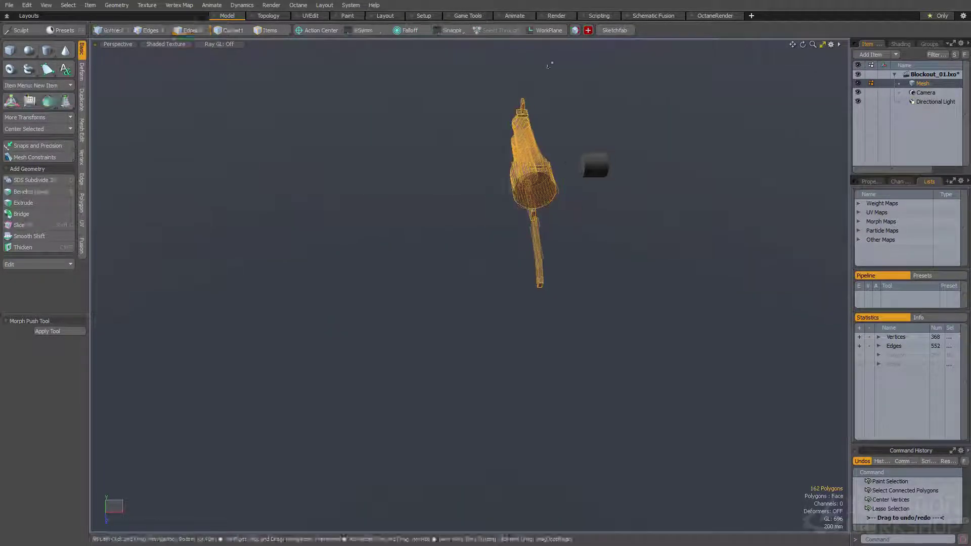
key("ctrl+space")
scroll(334, 183, "down", 5)
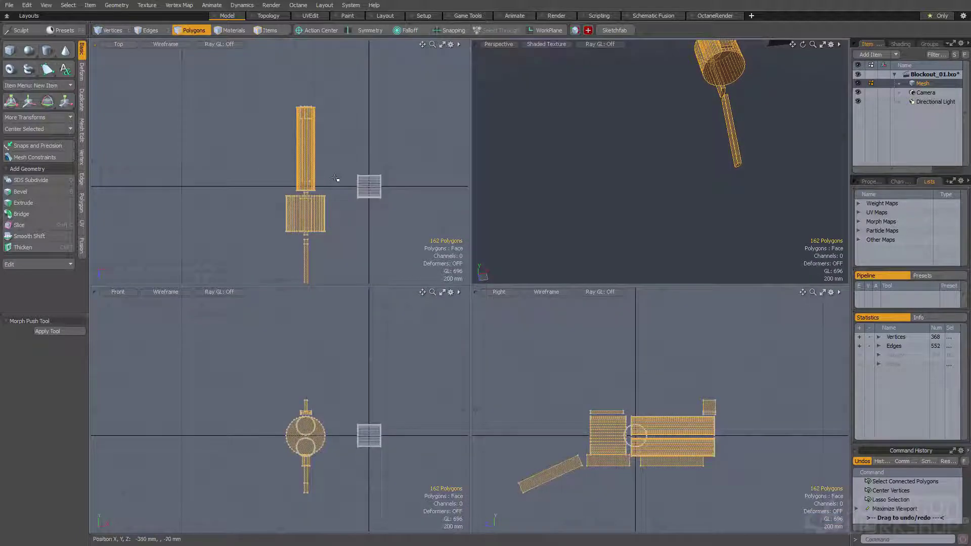
left_click_drag(339, 175, 319, 150, "alt+shift")
key("F2")
key("shift+a")
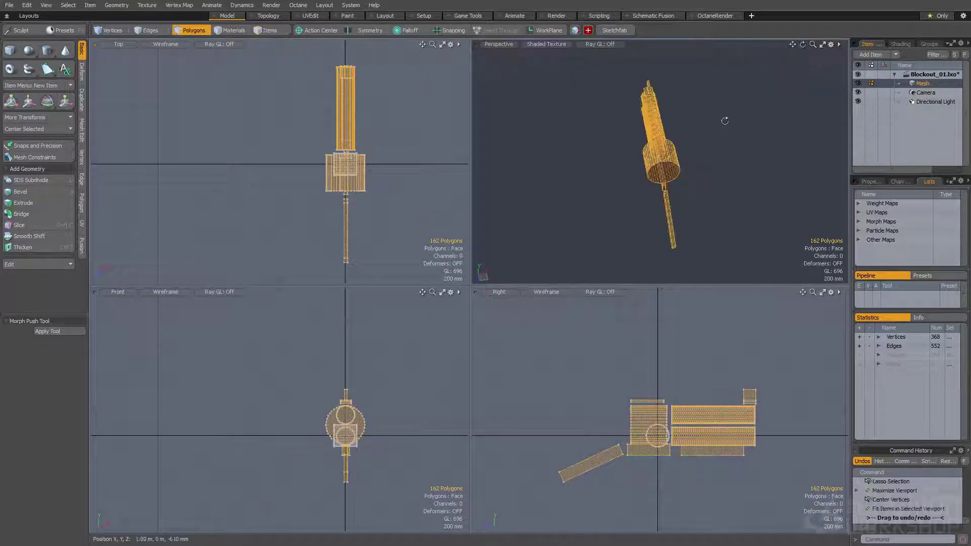
key("ctrl+space")
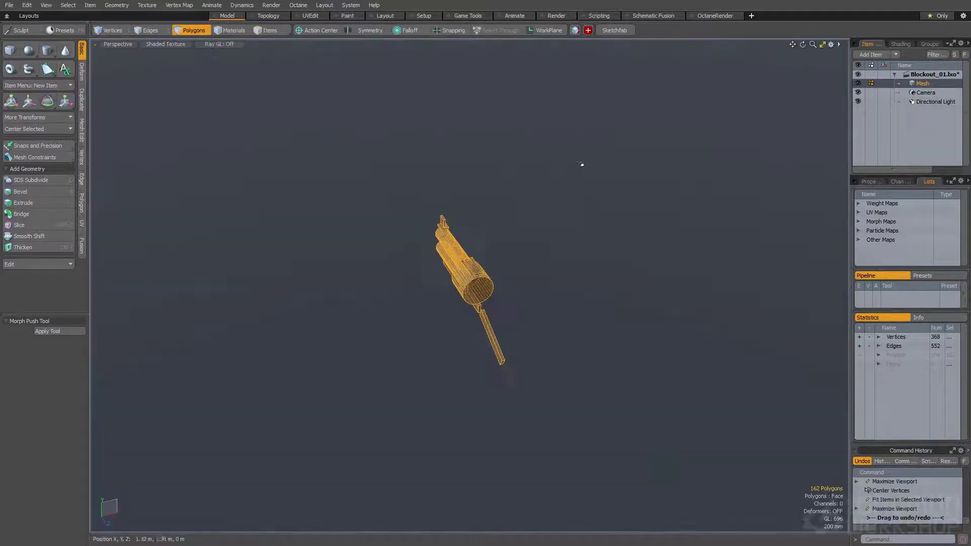
Step: Select the new cylinder and move it about -210 mm in Y and 415 mm in Z to the grip joint
left_click_drag(471, 260, 562, 247, "alt")
scroll(511, 267, "up", 3)
left_click(563, 247)
key("ctrl+z")
left_click_drag(228, 244, 321, 220, "alt")
double_click(450, 316)
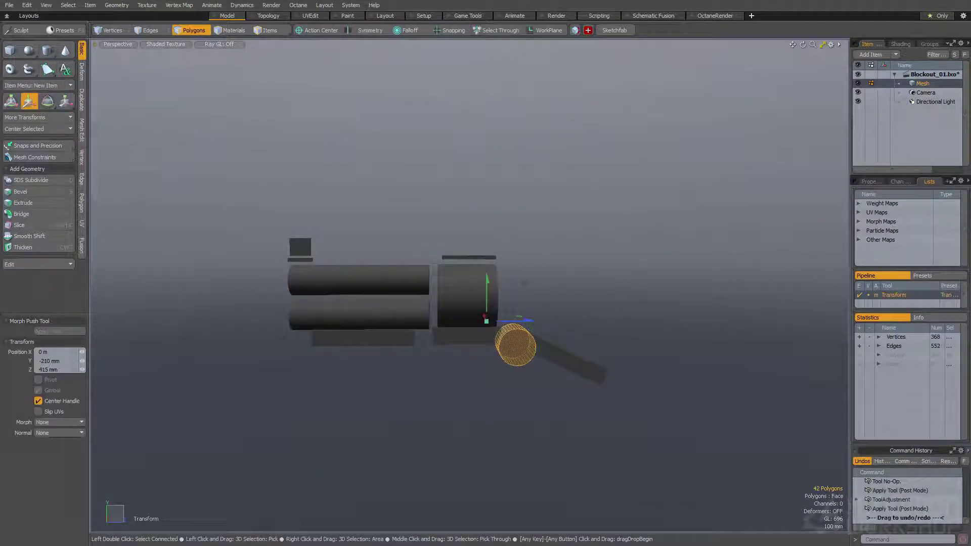
key("space")
Step: Center the selected joint cylinder with the Center All vertex command
left_click(83, 157)
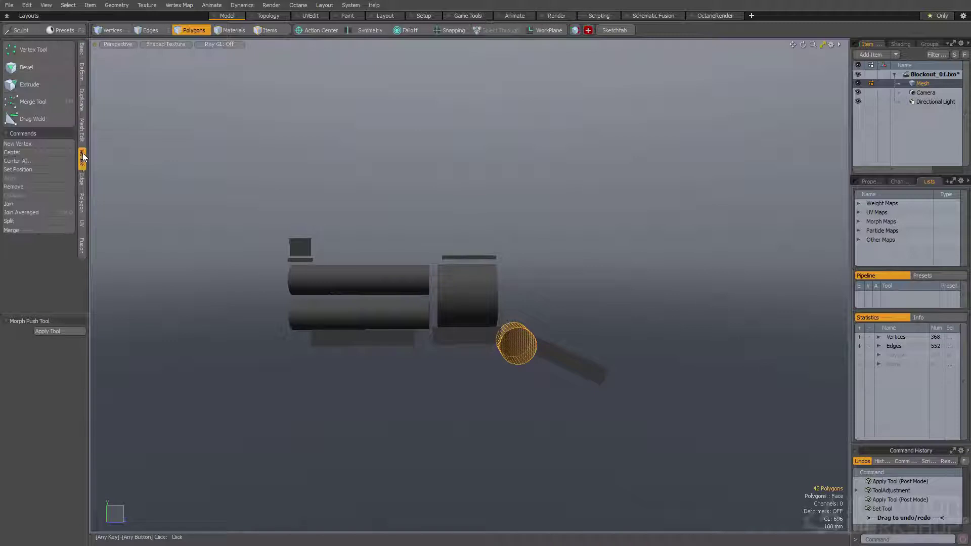
left_click(86, 203)
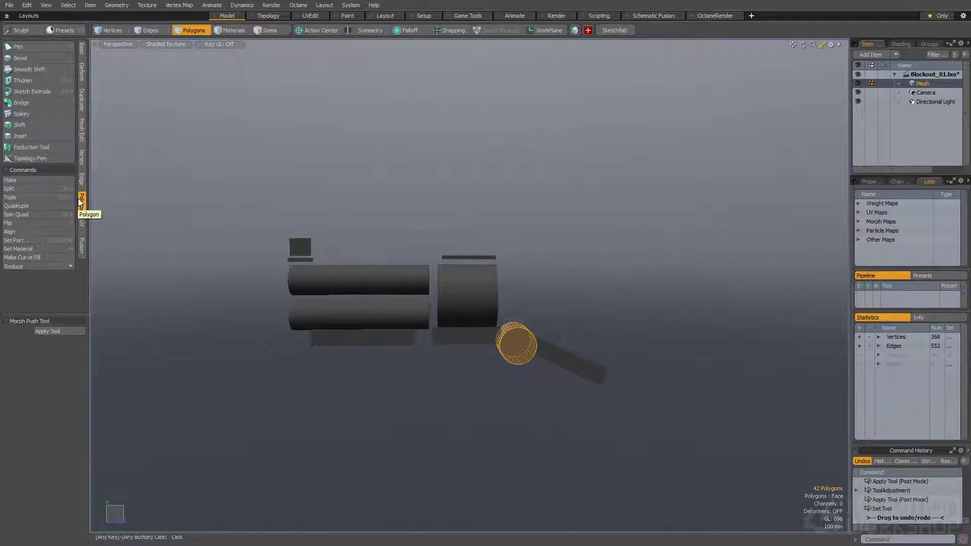
left_click(81, 161)
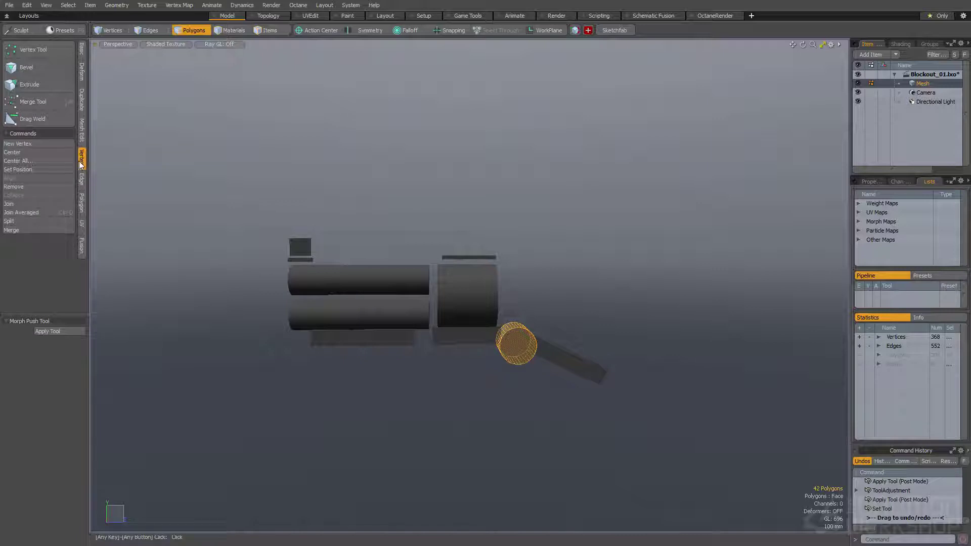
left_click(35, 161)
left_click_drag(238, 181, 285, 235, "alt")
Step: Move the joint cylinder between the lower frame box and the grip, and scale it to fit
key("w")
left_click_drag(399, 254, 396, 348)
key("space")
key("w")
key("space")
scroll(509, 323, "up", 3)
key("r")
left_click_drag(541, 326, 499, 359, "alt")
mouse_move(508, 354)
left_mouse_down("alt")
mouse_move(586, 297)
mouse_move(510, 305)
mouse_move(531, 288)
mouse_move(385, 319)
mouse_move(454, 339)
mouse_move(607, 302)
left_mouse_up("alt")
key("space")
Step: Inset the joint cylinder's two end caps with Bevel and bridge them to form a hollow ring
left_click(511, 307)
left_click(439, 308, "ctrl")
key("b")
left_click(430, 324)
key("q")
key("shift+b")
left_click(455, 338)
key("q")
Step: Select the angled grip and move it up against the ring
left_click(534, 340)
double_click(534, 340)
key("w")
left_click_drag(548, 278, 506, 294)
key("q")
Step: Move the frame box beneath the drum up against the drum and the joint ring
double_click(435, 290)
left_click_drag(435, 291, 415, 305, "alt")
key("w")
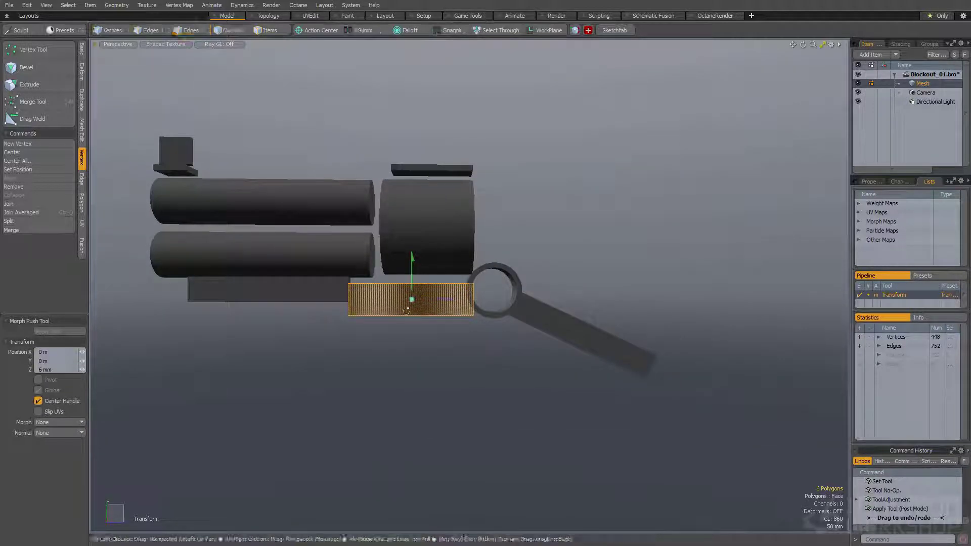
left_click_drag(409, 314, 406, 306)
left_click_drag(526, 213, 570, 292, "alt")
Step: Duplicate the flat plate above the drum and rotate the copy by 90° to stand upright
key("q")
left_click(468, 253)
left_click_drag(469, 254, 471, 236, "alt")
key("ctrl+c")
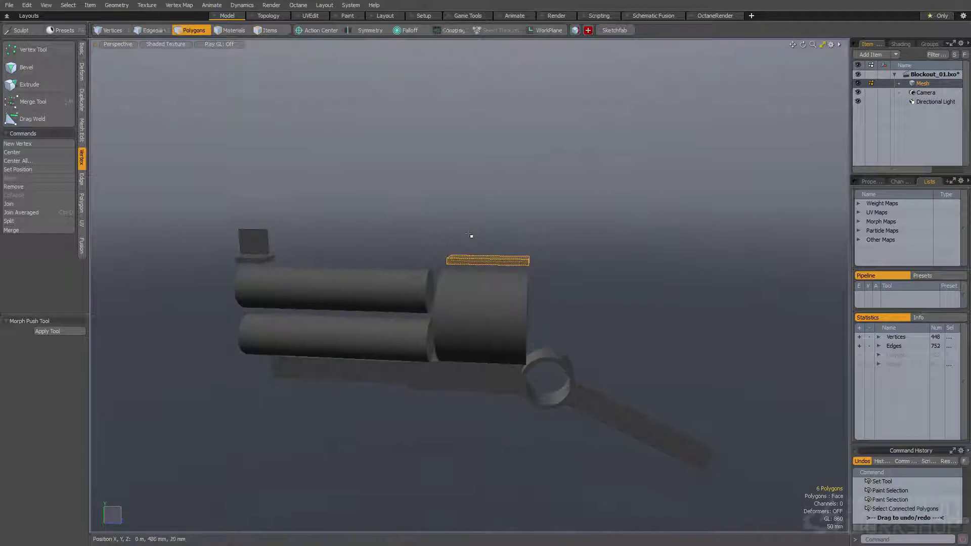
key("ctrl+v")
key("r")
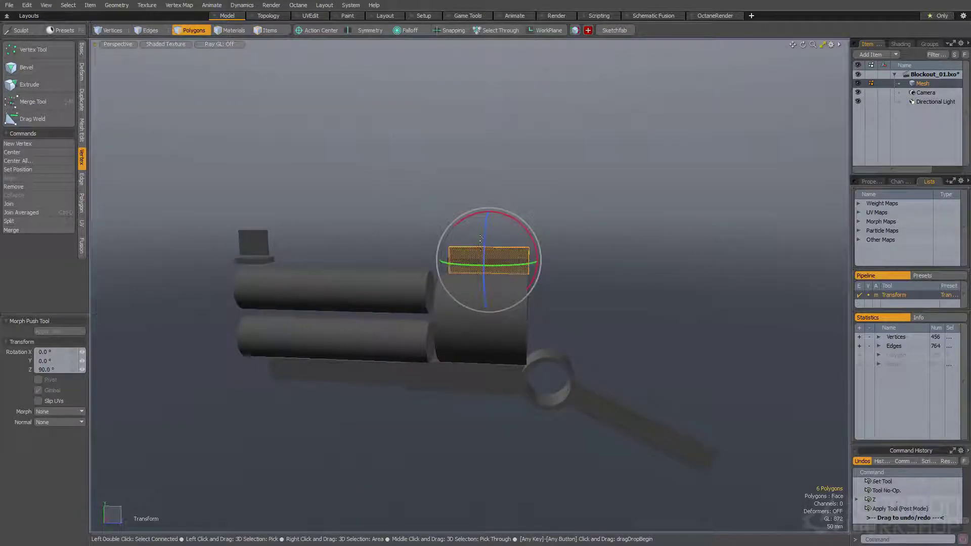
key("r")
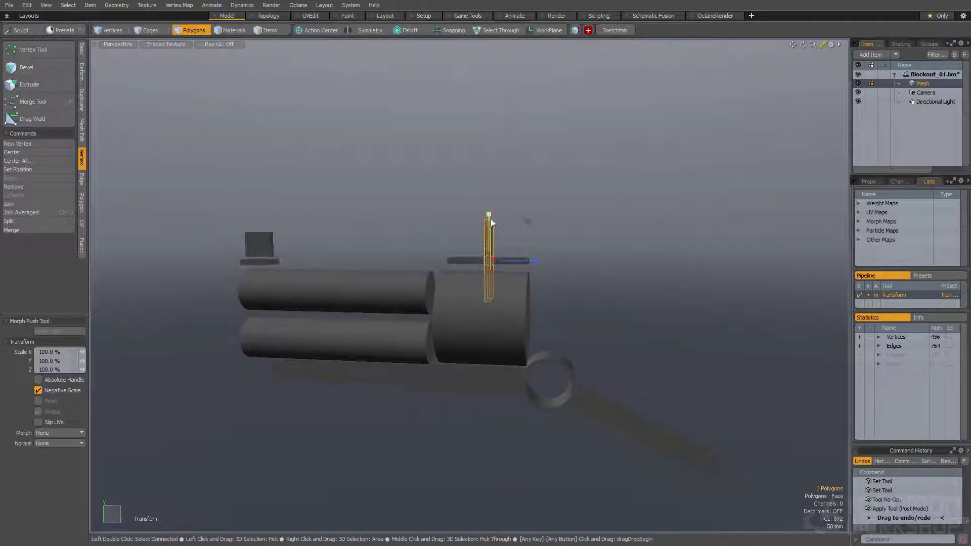
Step: Scale the upright plate and move it onto the front part of the flat plate as a rear sight
left_click_drag(436, 209, 468, 220, "alt")
key("space")
scroll(470, 222, "up", 3)
key("space")
key("space")
key("space")
key("r")
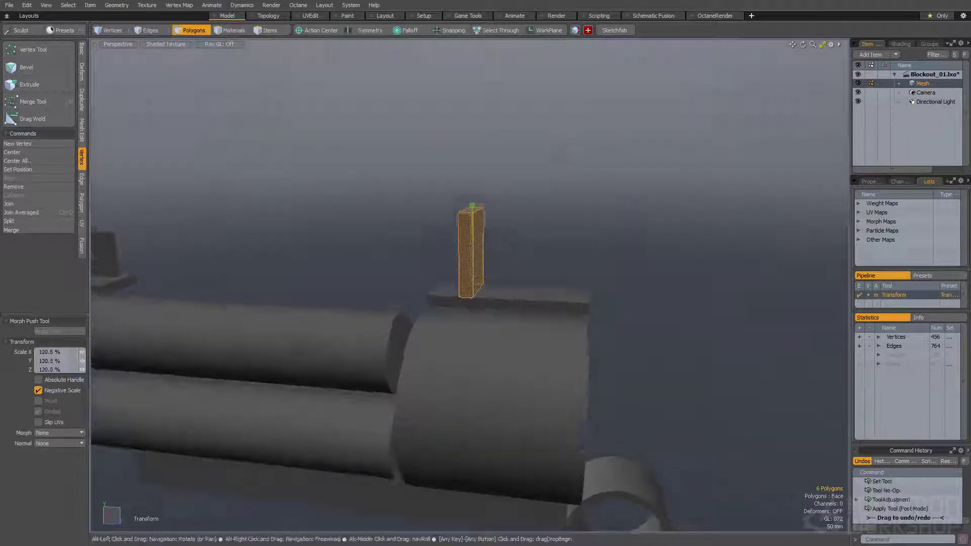
key("w")
scroll(451, 216, "down", 3)
key("space")
Step: Select the flat plate under the rear sight and examine the blockout from several angles
left_click_drag(450, 216, 386, 304, "alt")
double_click(477, 268)
left_click_drag(448, 268, 471, 247, "alt+shift")
left_click_drag(470, 247, 514, 219, "alt")
scroll(514, 219, "down", 1)
left_click_drag(581, 241, 530, 238, "alt+shift")
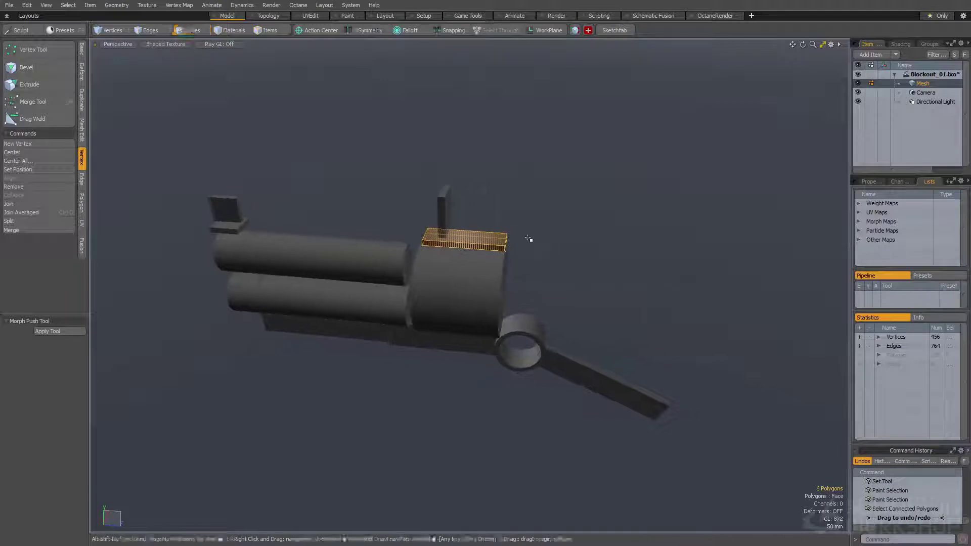
Step: Draw a 40-sided cylinder along the X axis, about 94 mm in radius, near the junction of the lower frame boxes, and select it
left_click_drag(418, 315, 450, 255, "alt")
left_click_drag(447, 288, 431, 271, "ctrl")
left_click_drag(470, 298, 589, 261, "alt")
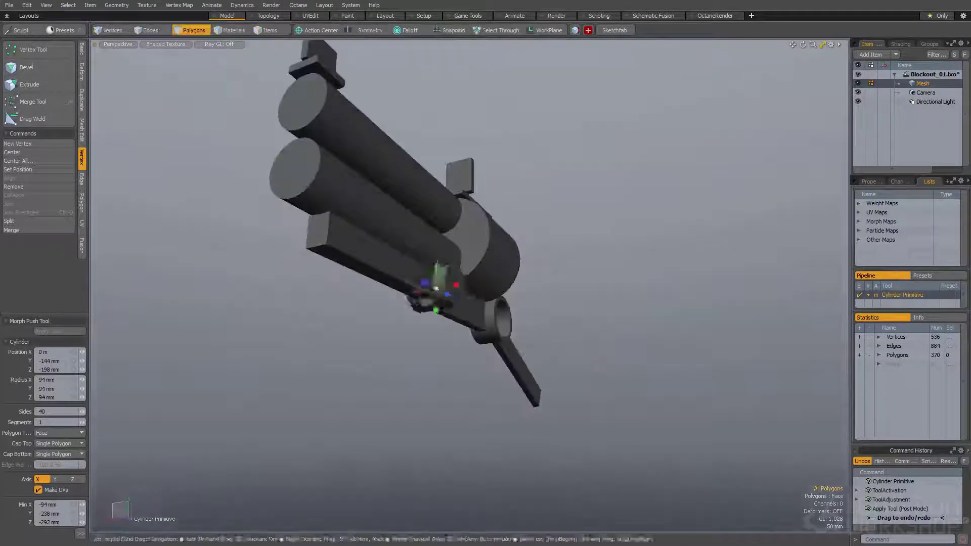
key("q")
double_click(457, 288)
left_click_drag(459, 287, 334, 286, "alt")
Step: Scale the small cylinder and move it onto the front end of the rear frame box as a hinge
key("r")
key("w")
left_click_drag(371, 258, 392, 263)
key("q")
key("r")
scroll(436, 300, "up", 5)
key("space")
left_click_drag(468, 306, 640, 302, "alt")
scroll(641, 302, "down", 5)
key("w")
left_click_drag(552, 279, 491, 310)
key("shift+a")
left_click_drag(555, 280, 490, 282, "alt")
scroll(521, 278, "down", 8)
key("r")
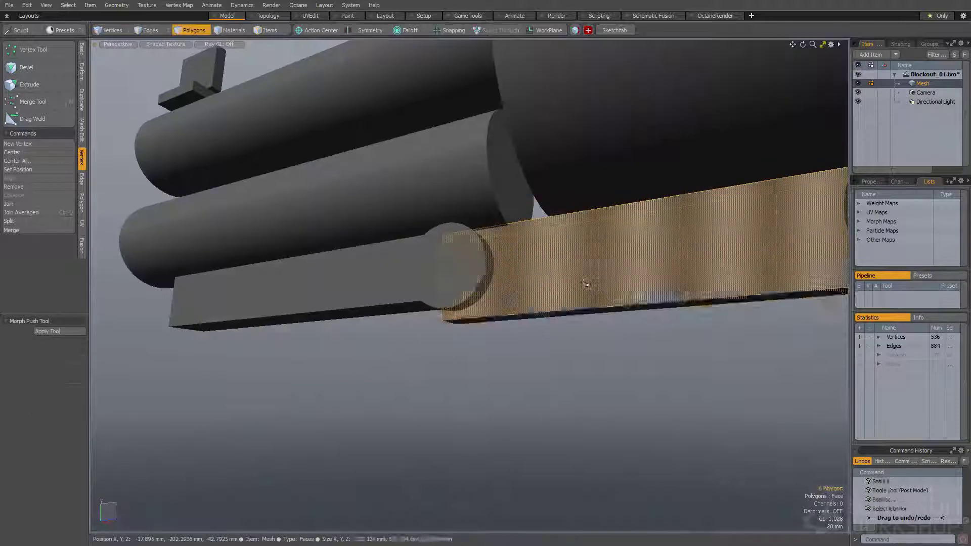
Step: Move the rear frame box to line up with the hinge cylinder
left_click_drag(582, 284, 446, 281, "alt")
key("w")
scroll(419, 256, "down", 4)
Step: Select the under-barrel box, scale it thinner and move it back toward the hinge cylinder
key("q")
double_click(418, 262)
scroll(448, 254, "down", 2)
scroll(445, 283, "up", 3)
key("y")
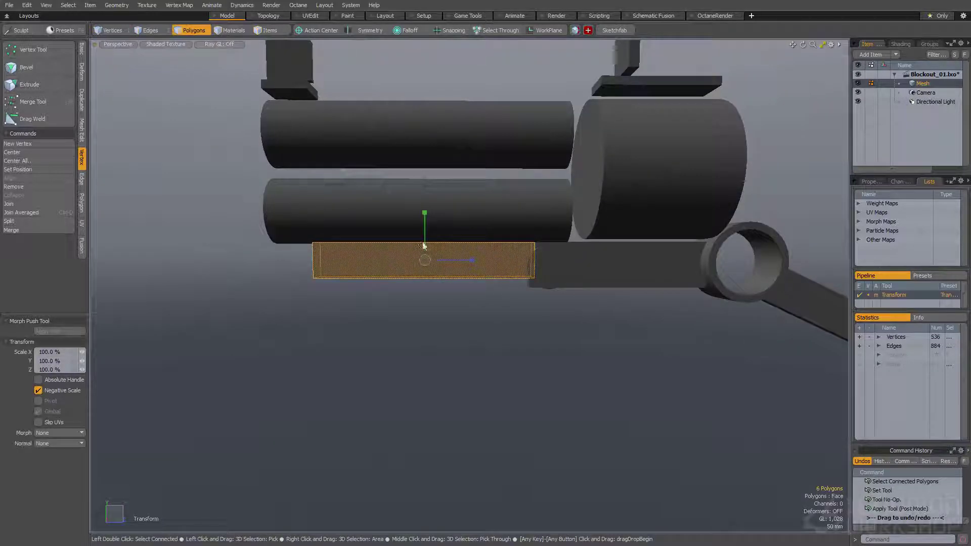
left_click_drag(421, 223, 409, 214, "alt")
key("w")
left_click_drag(410, 213, 435, 207)
Step: Duplicate the under-barrel box, shorten the copy and place it at the front end of the original
key("q")
key("ctrl+c")
key("ctrl+v")
key("w")
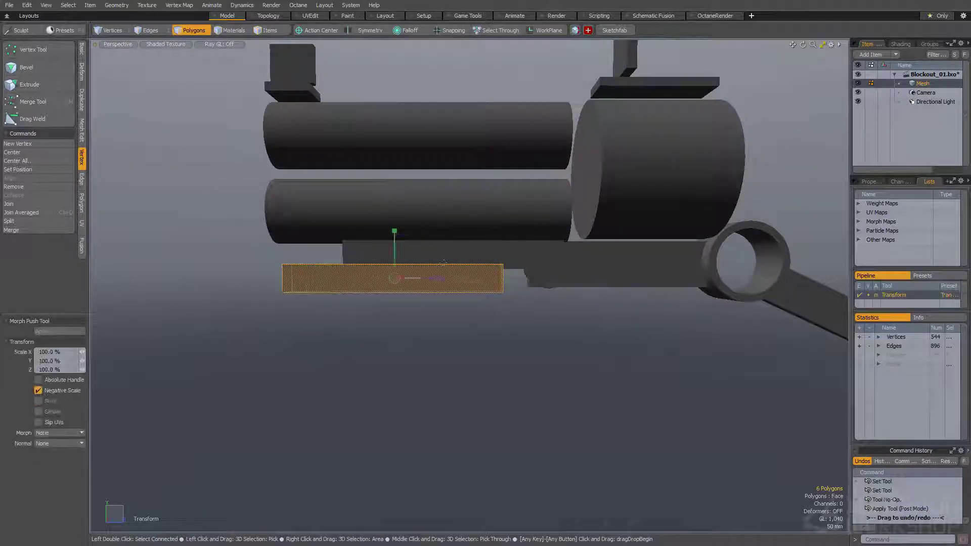
left_click_drag(422, 282, 521, 251)
key("q")
key("r")
key("q")
Step: Select both front barrel end faces and move them forward to lengthen the barrels
double_click(438, 245)
left_click(413, 206, "shift")
left_click_drag(412, 206, 349, 208, "alt")
key("w")
scroll(454, 221, "down", 3)
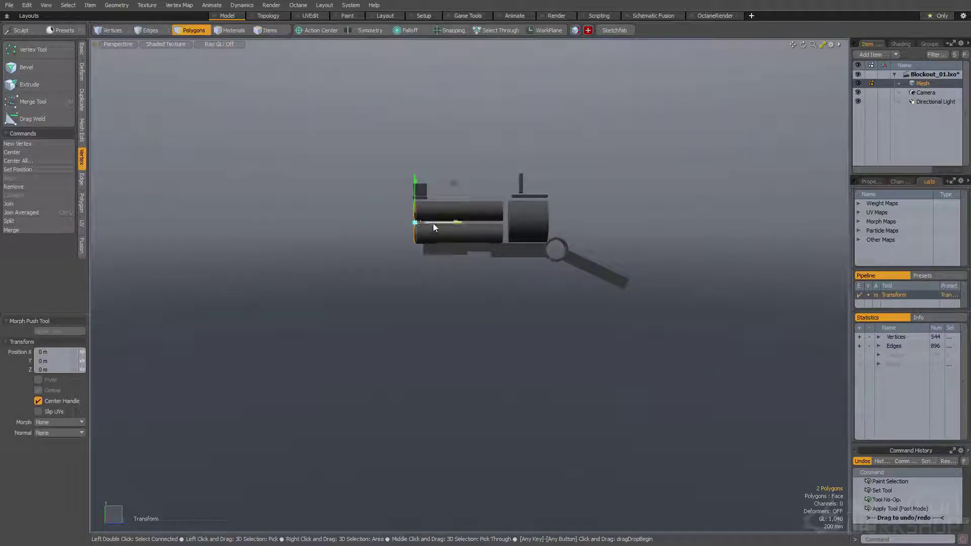
key("space")
Step: Select the front sight and its base and move them forward to the muzzle end
left_click(422, 202)
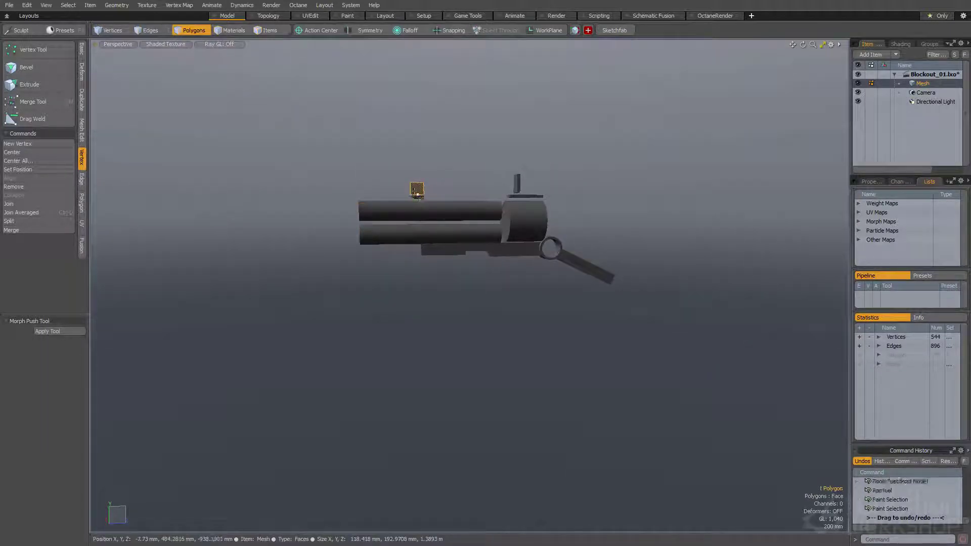
left_click_drag(420, 201, 425, 226, "alt+shift")
key("w")
key("space")
Step: Select the front barrel faces and adjust the barrels' length to line up with the front sight
mouse_move(433, 233)
left_mouse_down("alt")
mouse_move(441, 247)
mouse_move(419, 223)
mouse_move(448, 232)
left_mouse_up("alt")
left_click(427, 217, "shift")
key("w")
left_click_drag(448, 232, 536, 213, "alt")
key("space")
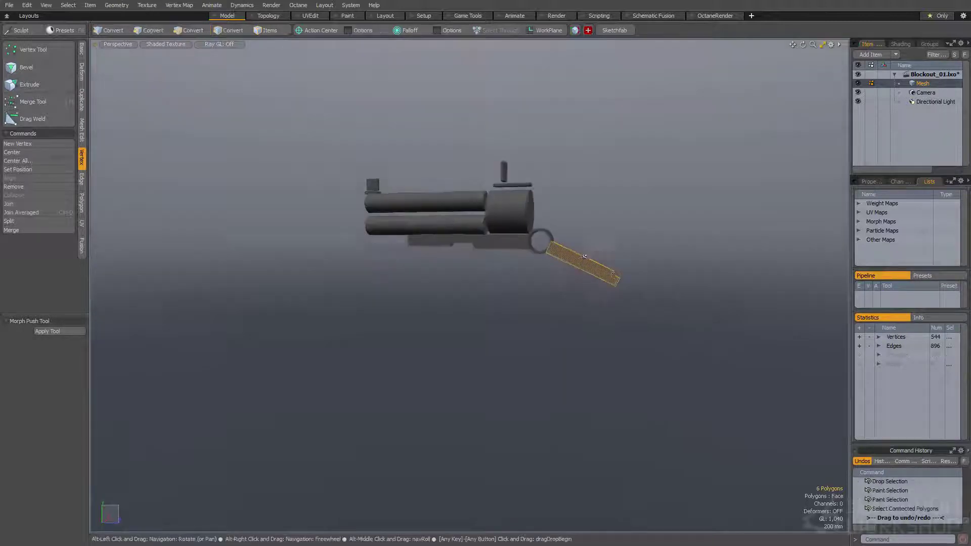
Step: Set the action center to Selection and raise the grip's upper face to make the grip a deep block
mouse_move(581, 261)
left_mouse_down("alt")
mouse_move(575, 279)
mouse_move(589, 258)
left_mouse_up("alt")
key("w")
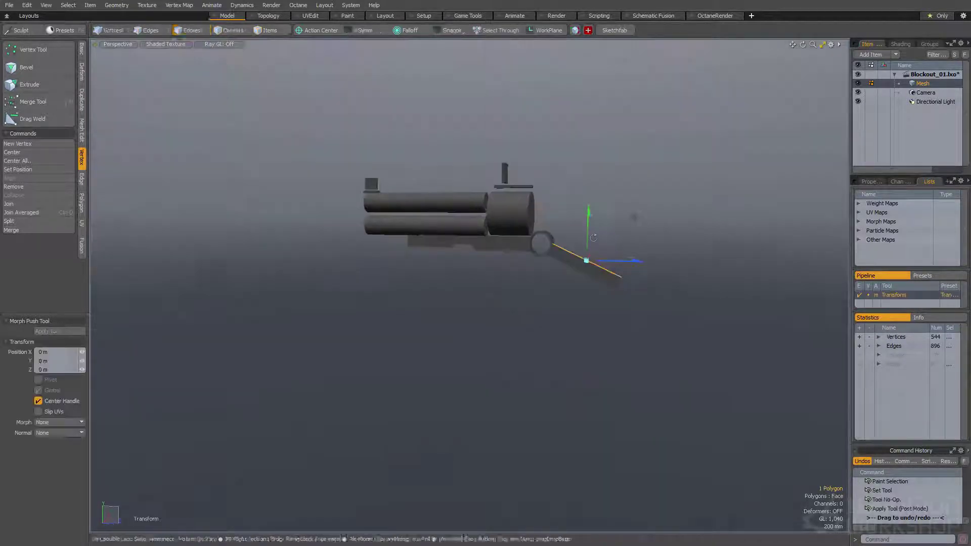
key("alt+a")
left_click_drag(605, 210, 592, 212, "ctrl+alt")
left_click_drag(593, 211, 599, 218, "alt")
Step: Add one loop slice across the middle of the grip block
key("space")
key("space")
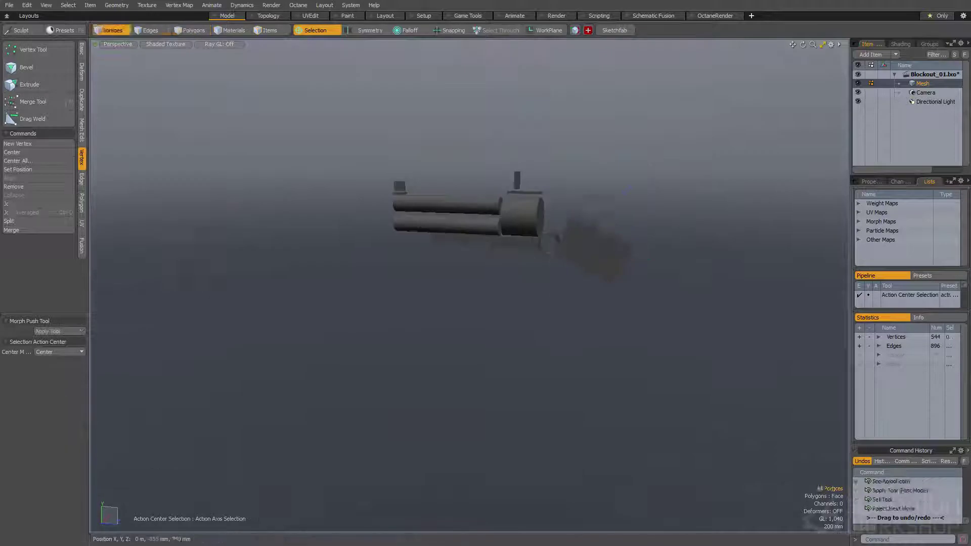
key("space")
key("alt+c")
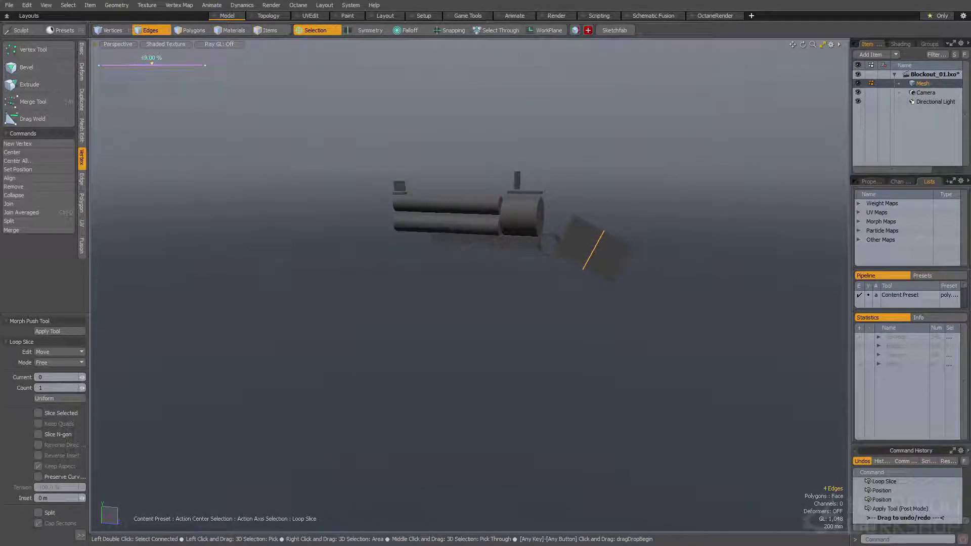
scroll(599, 247, "up", 5)
key("space")
Step: Move the grip block's edges to start shaping its upper profile
scroll(728, 258, "down", 4)
left_click(729, 258)
left_click_drag(640, 229, 583, 216)
key("w")
key("space")
left_click(603, 231, "shift")
key("w")
key("space")
Step: Reposition individual grip edges to form a notch behind the raised front corner
scroll(601, 247, "up", 5)
left_click(559, 257)
scroll(559, 257, "down", 5)
key("w")
key("space")
left_click(587, 229)
key("w")
key("space")
Step: Adjust the rear edges of the grip to flare it toward the back end
scroll(535, 255, "up", 3)
key("w")
key("space")
key("space")
key("space")
key("space")
Step: Add a lengthwise loop slice through the grip and pull its rear middle edge outward to angle the end
left_click(632, 223)
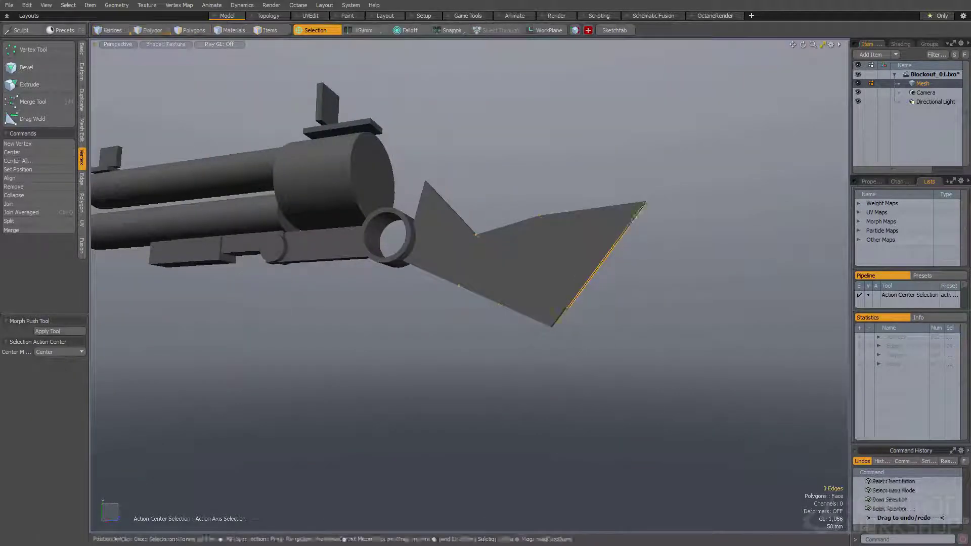
key("alt+c")
left_click(600, 273)
left_click_drag(600, 272, 585, 314, "alt+shift")
key("space")
key("w")
scroll(585, 315, "down", 3)
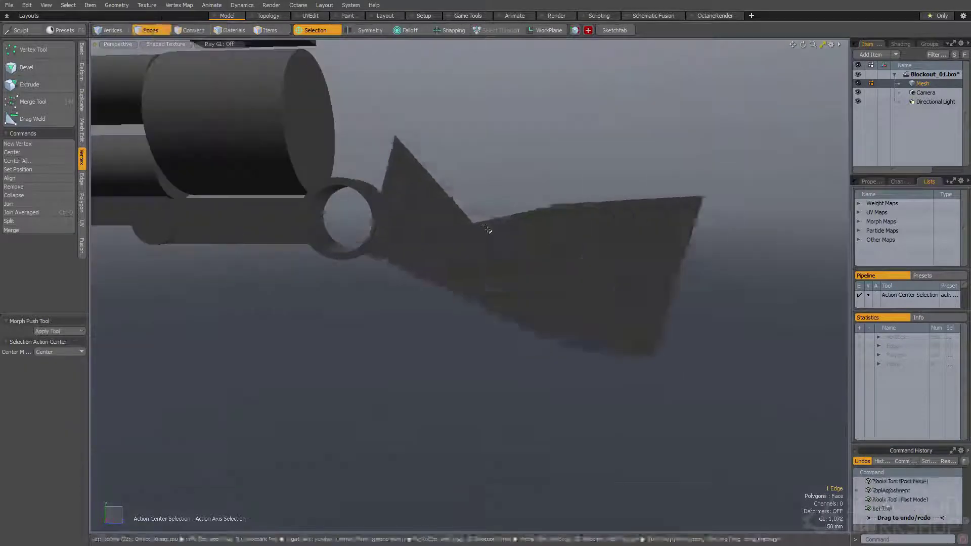
Step: Raise the edge at the bottom of the grip's upper notch to level out its top profile
key("space")
scroll(505, 241, "up", 3)
key("space")
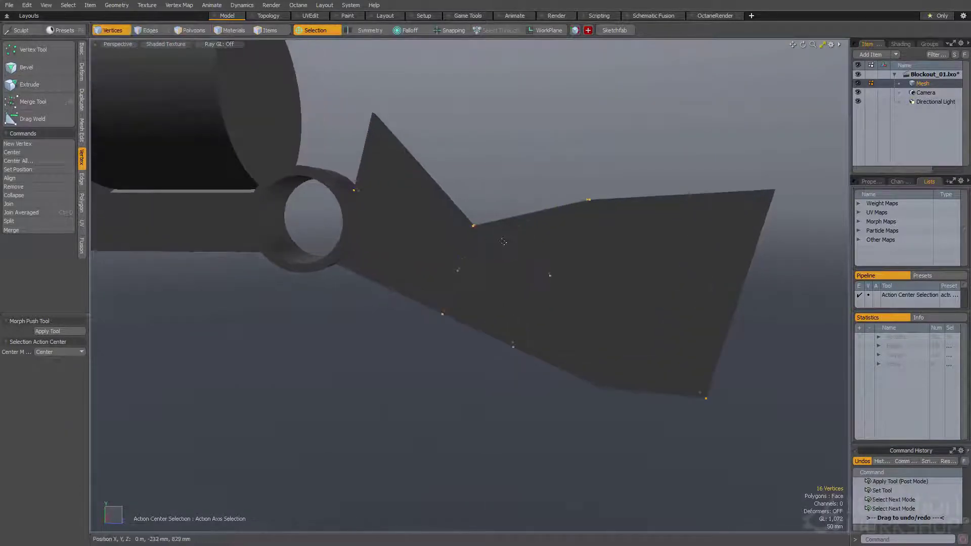
key("space")
key("space")
key("space")
mouse_move(470, 204)
right_mouse_down()
mouse_move(470, 245)
mouse_move(478, 225)
right_mouse_up()
scroll(475, 220, "down", 3)
key("w")
mouse_move(525, 199)
left_mouse_down()
mouse_move(526, 161)
mouse_move(521, 178)
left_mouse_up()
left_click_drag(522, 178, 522, 181)
key("space")
Step: Lower the grip's raised front corner edge so the top slopes gently toward the rear
left_click_drag(438, 186, 474, 187, "alt")
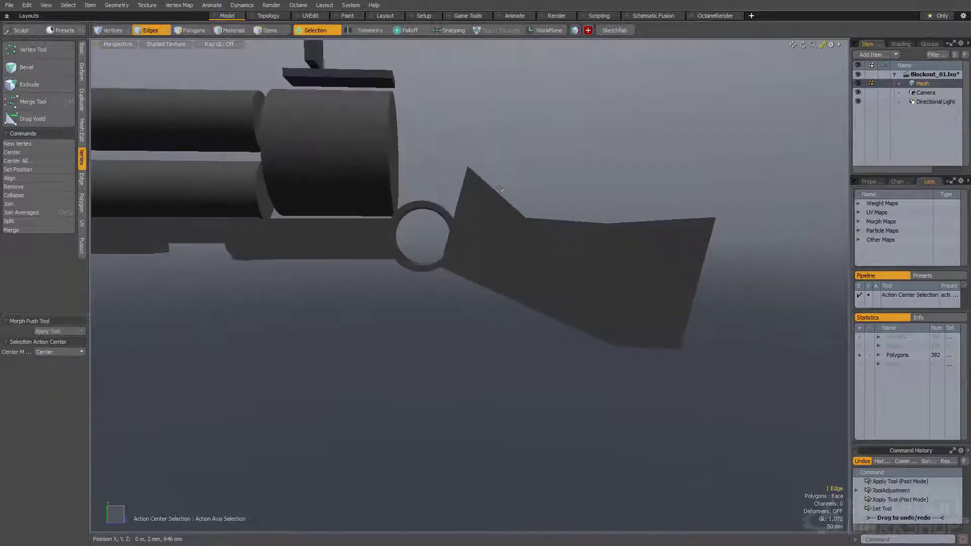
key("w")
left_click_drag(464, 136, 457, 169)
key("space")
Step: Duplicate the revolver cylinder's rear cap, offset it slightly backward and bevel it rearward into a tapered cone
key("space")
key("w")
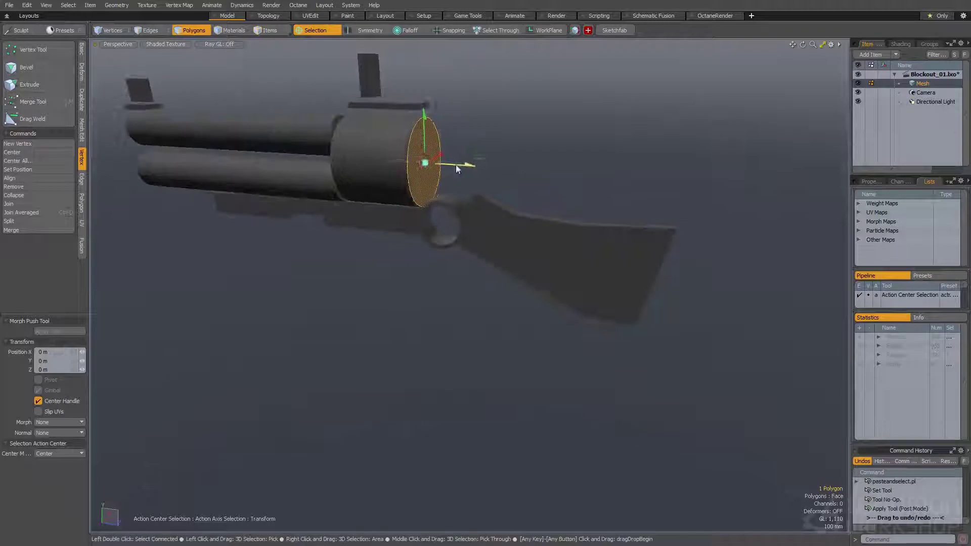
key("shift+d")
key("space")
key("b")
left_click_drag(479, 165, 510, 167)
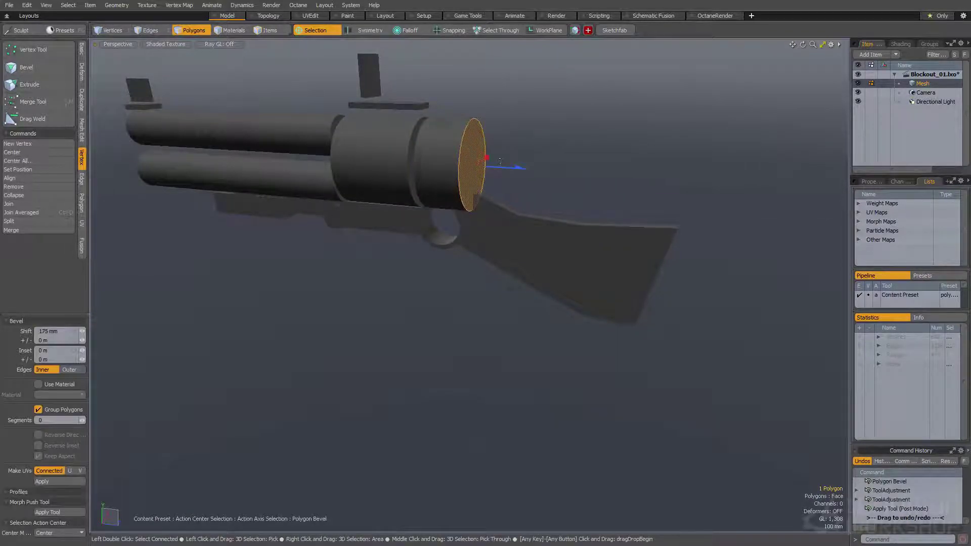
scroll(486, 160, "up", 2)
left_click_drag(486, 158, 521, 167)
scroll(518, 167, "down", 2)
key("space")
Step: Adjust the rear cone and move its end face so the tip sits lower toward the grip
double_click(467, 156)
scroll(491, 156, "up", 2)
scroll(492, 169, "down", 2)
left_click(512, 183)
key("w")
scroll(516, 152, "down", 2)
scroll(536, 167, "up", 4)
left_click(532, 172)
key("w")
scroll(525, 169, "down", 1)
key("q")
Step: Scale the revolver cylinder down slightly and shift it about 12 mm back toward the cone
double_click(506, 164)
double_click(499, 168)
key("w")
scroll(490, 166, "up", 2)
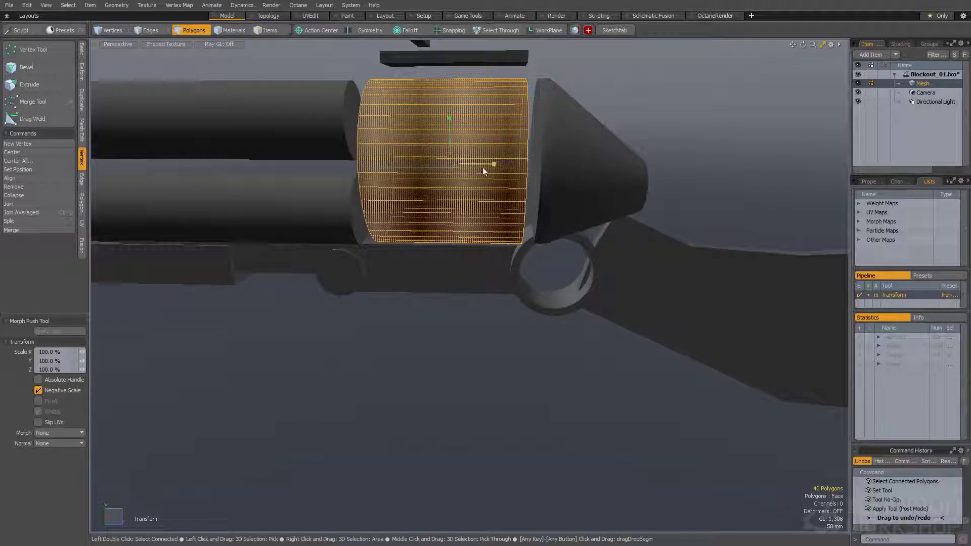
key("w")
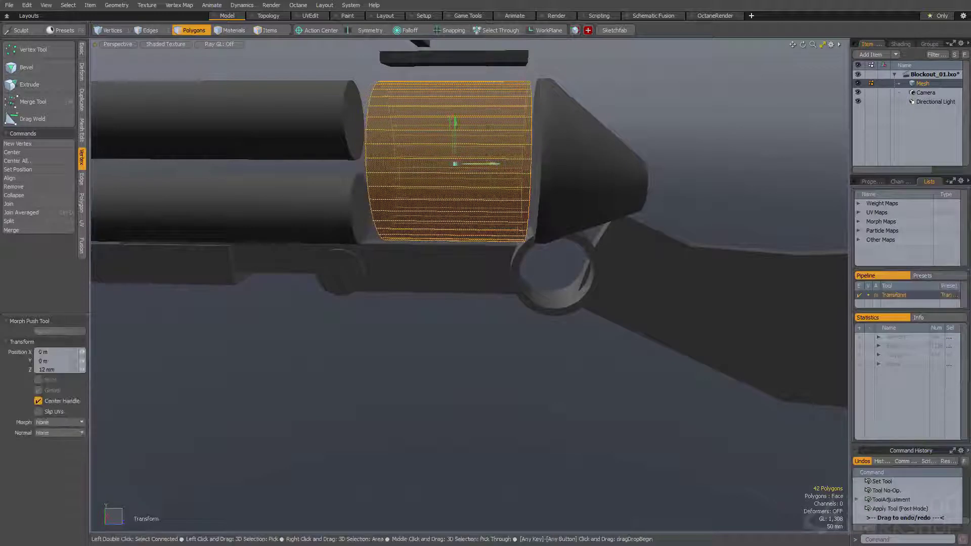
scroll(460, 165, "down", 1)
key("q")
Step: Create a box of about 156 × 140 × 366 mm beside the barrels, just ahead of the revolver cylinder
left_click_drag(459, 165, 507, 148, "alt")
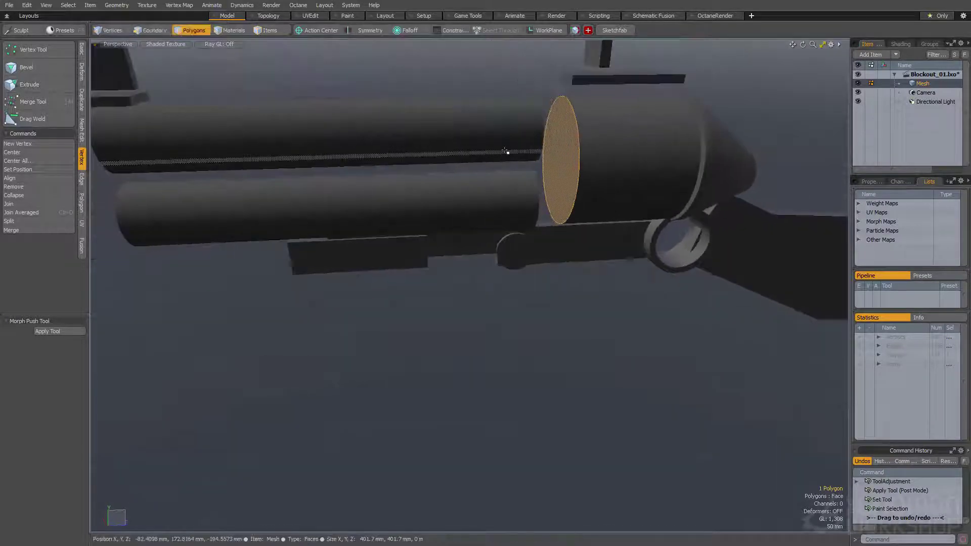
key("ctrl+shift+c")
left_click_drag(251, 160, 227, 162, "alt")
left_click_drag(459, 142, 473, 137, "alt")
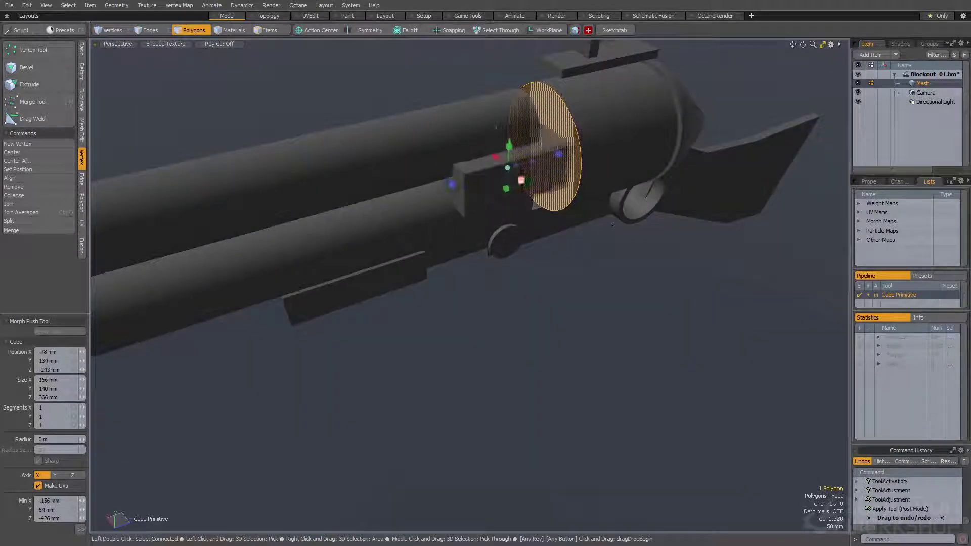
key("space")
Step: Scale the new box and position it against the side where the barrels meet the revolver cylinder
double_click(506, 195)
left_click_drag(506, 195, 543, 253, "alt")
key("w")
left_click_drag(564, 266, 575, 293)
key("r")
left_click(503, 225)
left_click_drag(537, 196, 418, 87, "alt")
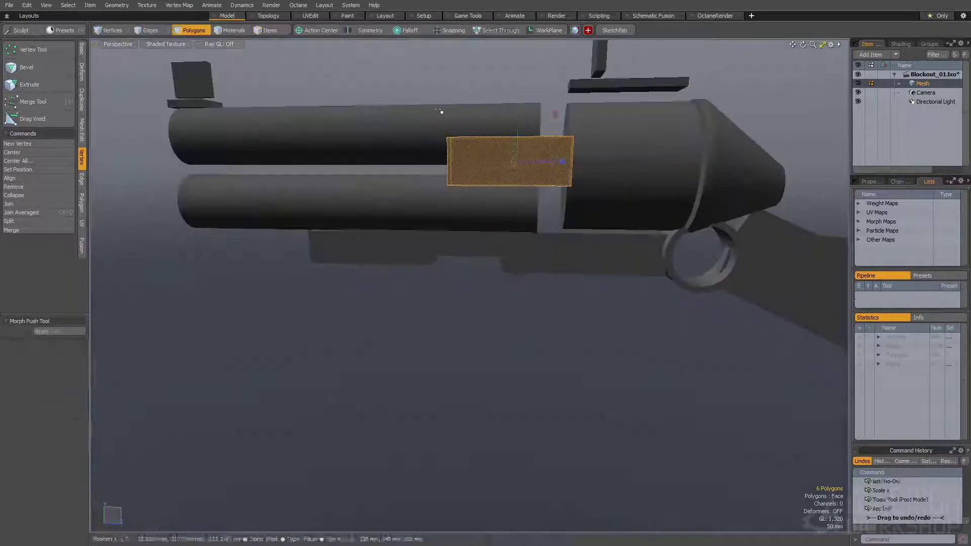
left_click_drag(526, 109, 530, 133, "alt")
key("w")
left_click_drag(530, 133, 647, 135)
left_click_drag(648, 135, 511, 171)
key("space")
Step: Create a flat vertical plate about 400 mm high and 1.21 m long alongside the barrels
scroll(495, 165, "down", 2)
key("shift+x")
left_click_drag(424, 163, 421, 168, "alt")
left_click_drag(408, 190, 642, 249)
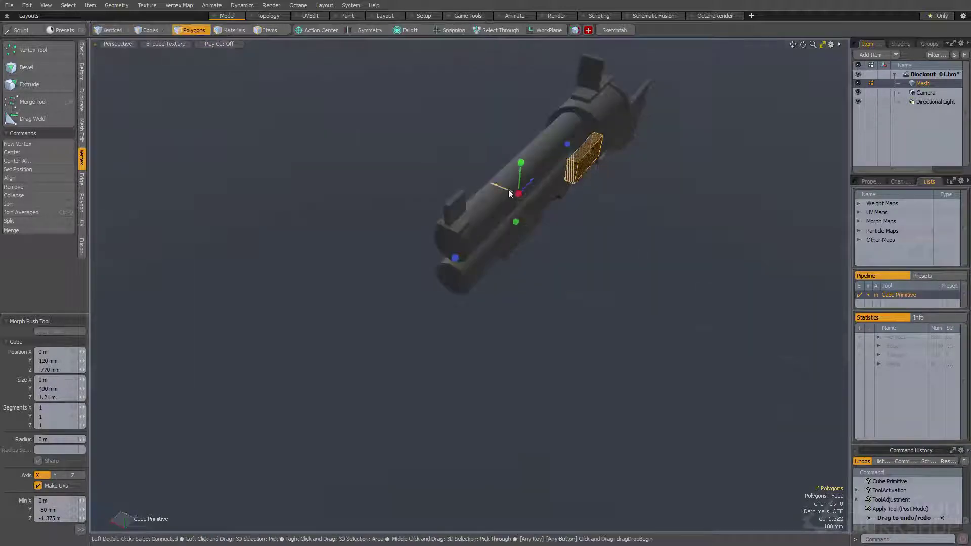
left_click_drag(538, 217, 530, 158, "alt")
scroll(534, 214, "up", 4)
key("space")
Step: Extend the plate's upper and lower long edges and scale them into angled flanges around the barrels
double_click(513, 234)
key("space")
key("space")
left_click(409, 147, "ctrl")
left_click_drag(443, 177, 424, 221, "alt")
left_click(423, 344, "shift")
key("shift+x")
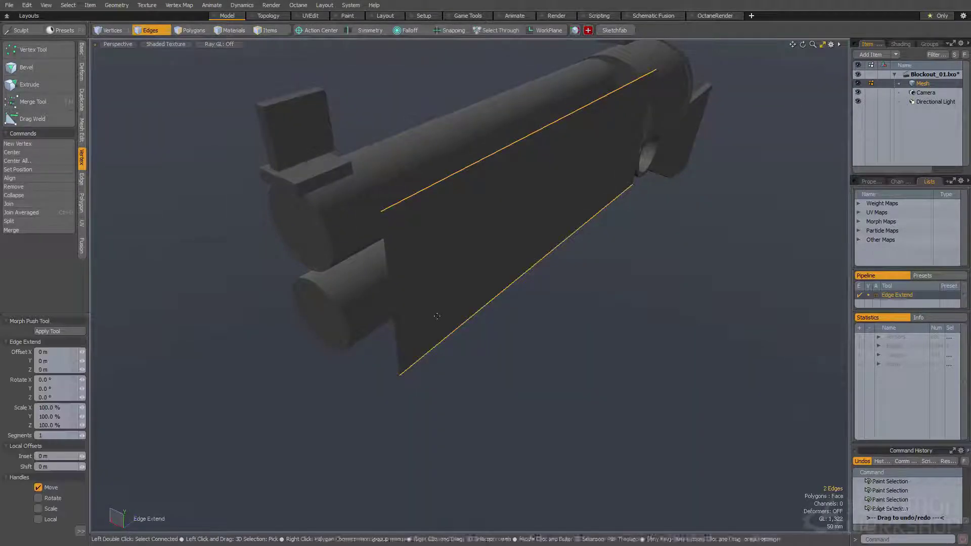
key("r")
left_click_drag(500, 175, 475, 167)
key("space")
key("r")
left_click_drag(520, 132, 521, 113)
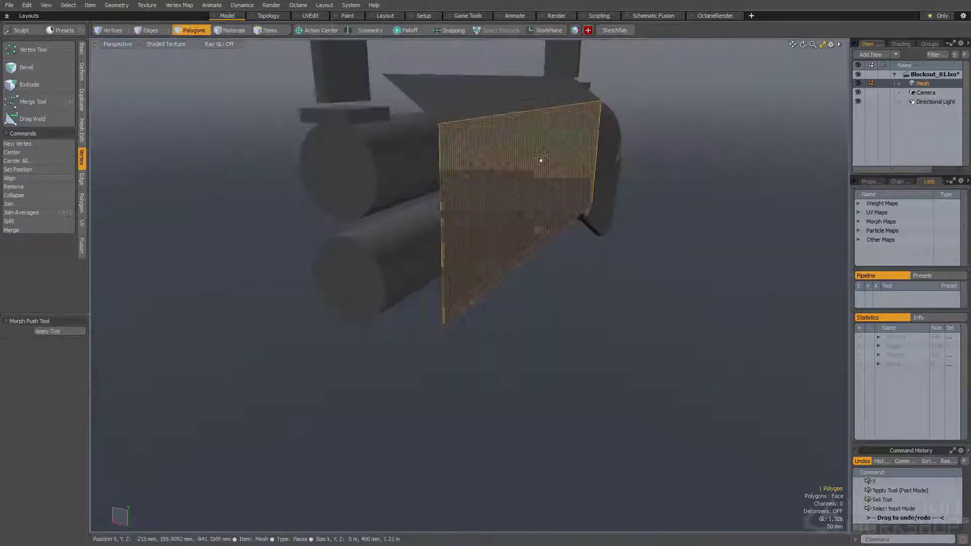
Step: Scale the side plate's faces to fit the shroud around the two barrels
left_click_drag(541, 159, 511, 172, "alt")
key("r")
left_click_drag(511, 172, 529, 155, "alt")
key("space")
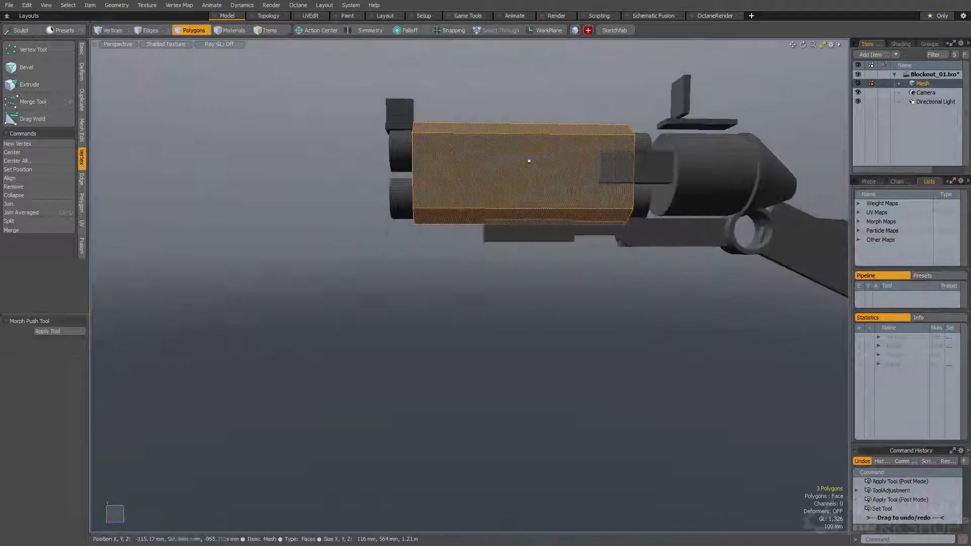
Step: Reposition the shroud panels along the barrels and fine-tune the height at their upper side
key("ctrl+2")
right_click_drag(344, 110, 439, 99, "ctrl")
mouse_move(450, 146)
left_mouse_down("alt")
mouse_move(486, 159)
mouse_move(506, 152)
mouse_move(488, 147)
mouse_move(457, 178)
mouse_move(450, 152)
mouse_move(447, 172)
left_mouse_up("alt")
key("w")
key("space")
key("space")
left_click(448, 104)
key("w")
left_click_drag(517, 50, 517, 54)
key("space")
Step: Add a small round cylinder, lying crosswise, next to the rear sight's base plate
double_click(496, 128)
left_click_drag(496, 128, 305, 190, "alt")
scroll(522, 188, "up", 4)
key("shift+v")
mouse_move(523, 189)
left_mouse_down("alt")
mouse_move(394, 192)
mouse_move(584, 164)
mouse_move(523, 196)
mouse_move(457, 157)
mouse_move(479, 183)
mouse_move(444, 200)
left_mouse_up("alt")
key("ctrl+z")
left_click(524, 196)
left_click_drag(558, 180, 575, 189, "ctrl")
left_click_drag(576, 189, 455, 287, "alt")
scroll(558, 192, "up", 4)
key("space")
Step: Resize the small crosswise cylinder and shift it inward onto the rear sight's base plate
double_click(540, 227)
key("r")
key("w")
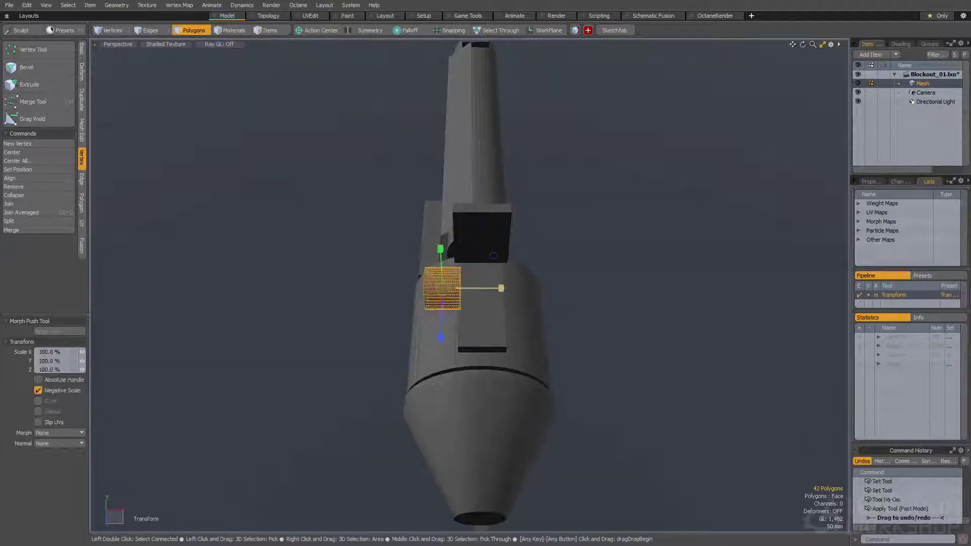
scroll(494, 255, "up", 3)
left_click_drag(516, 271, 521, 299, "alt")
key("space")
key("w")
left_click_drag(419, 277, 473, 271)
left_click_drag(356, 279, 367, 276)
left_click_drag(366, 276, 540, 187, "alt")
scroll(479, 206, "up", 3)
key("space")
double_click(578, 221)
left_click_drag(579, 221, 503, 254, "alt")
key("w")
key("space")
Step: Select the rear sight post, base plate and crosswise cylinder, and move them together about 30 mm forward
left_click(649, 262)
left_click_drag(609, 278, 662, 230, "alt")
left_click(561, 238)
left_click(608, 234, "shift")
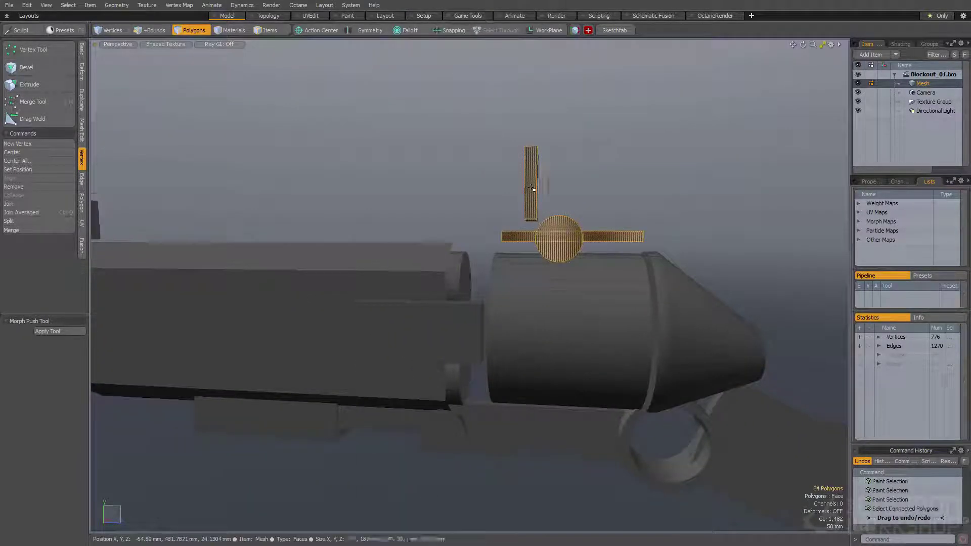
left_click_drag(533, 189, 582, 177, "alt")
key("w")
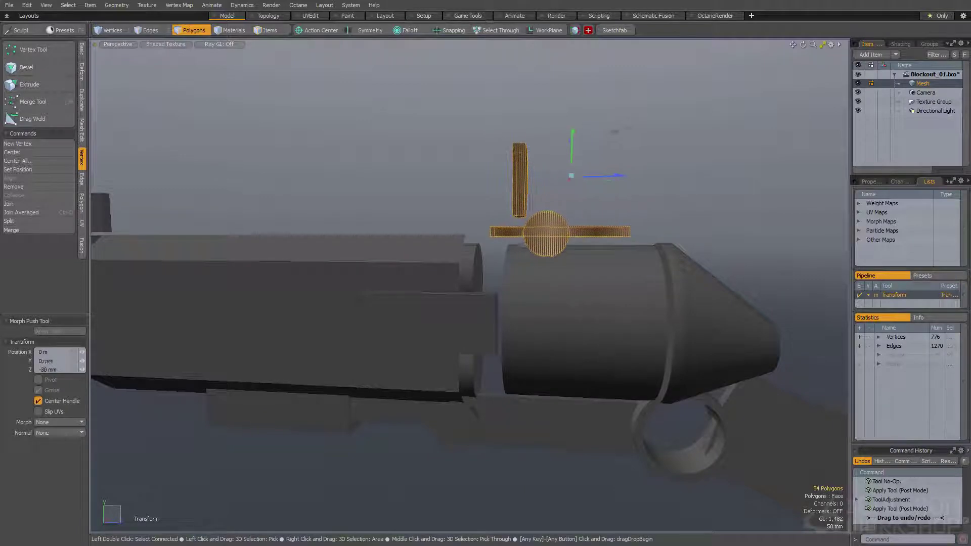
key("q")
Step: Select the revolver cylinder together with the rear cone and move both forward toward the barrels
double_click(596, 330)
left_click_drag(596, 331, 581, 276, "alt")
key("w")
key("ctrl+z")
key("q")
double_click(707, 280, "shift")
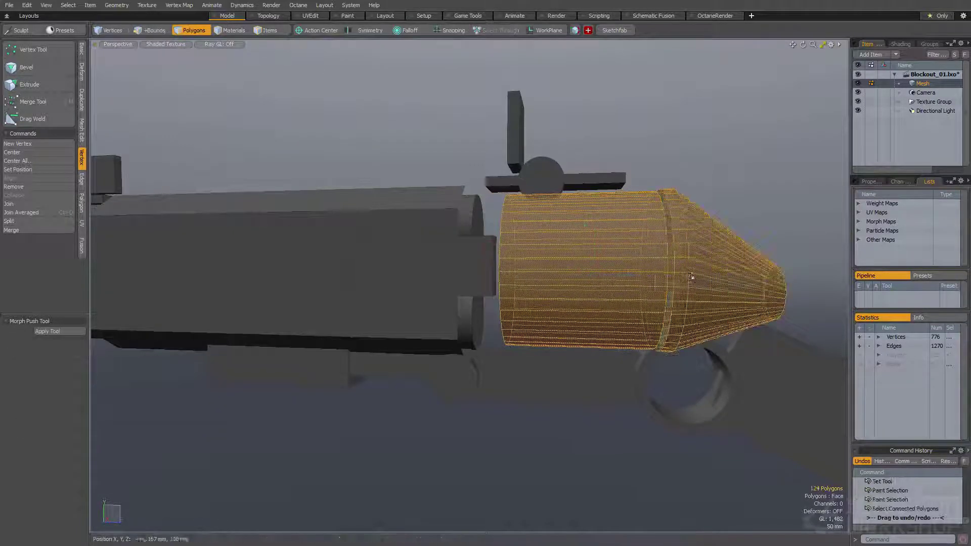
left_click_drag(626, 208, 601, 203, "alt+shift")
key("w")
mouse_move(633, 269)
left_mouse_down("alt")
mouse_move(661, 276)
mouse_move(628, 275)
left_mouse_up("alt")
Step: Select the front faces of both barrels and pull them forward to lengthen the barrels
key("q")
double_click(357, 278)
left_click_drag(358, 277, 404, 296, "alt+shift")
left_click(409, 297)
left_click(409, 233, "shift")
key("w")
left_click_drag(409, 236, 449, 263, "alt")
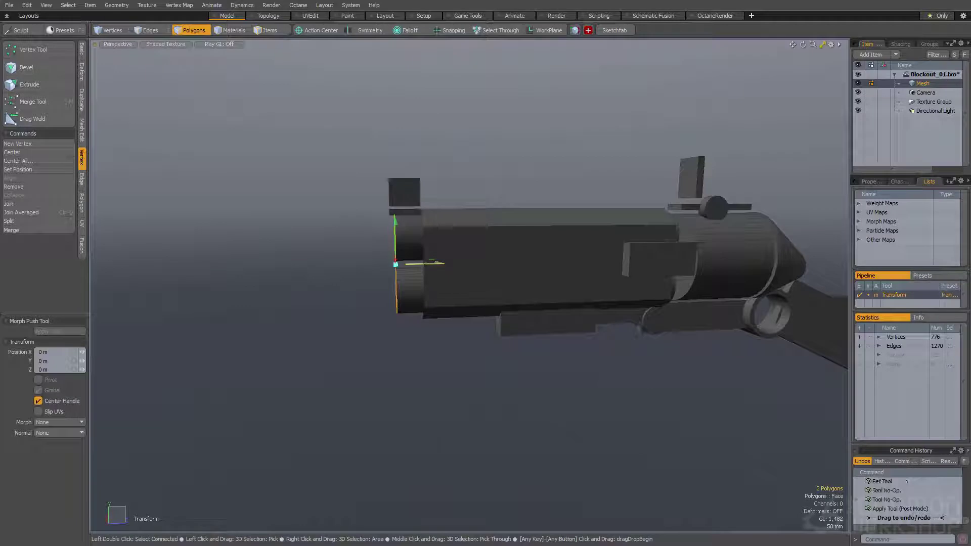
key("space")
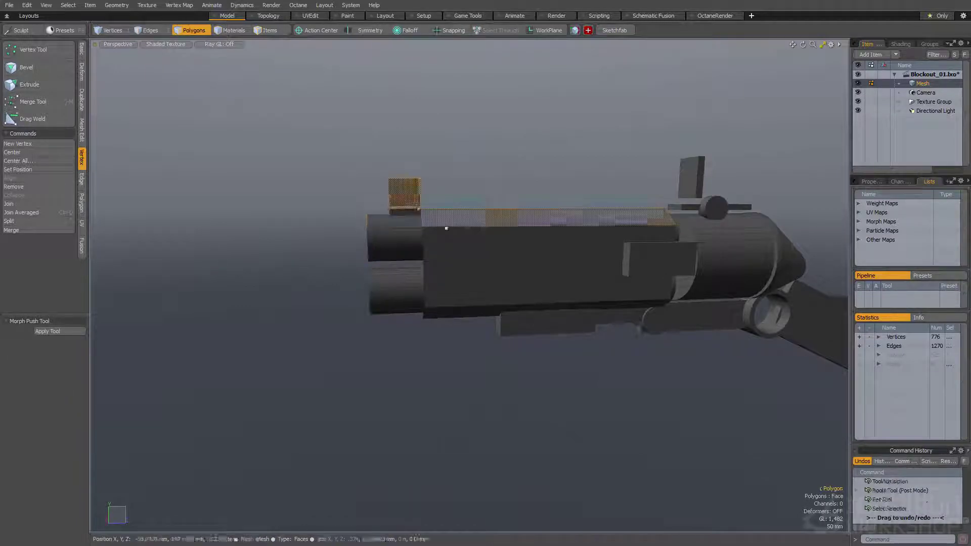
Step: Move the barrel shroud forward along the barrels and clear the selection
double_click(490, 254)
left_click_drag(491, 254, 570, 243, "alt")
scroll(453, 260, "down", 2)
key("w")
key("w")
key("q")
key("Escape")
scroll(572, 253, "up", 1)
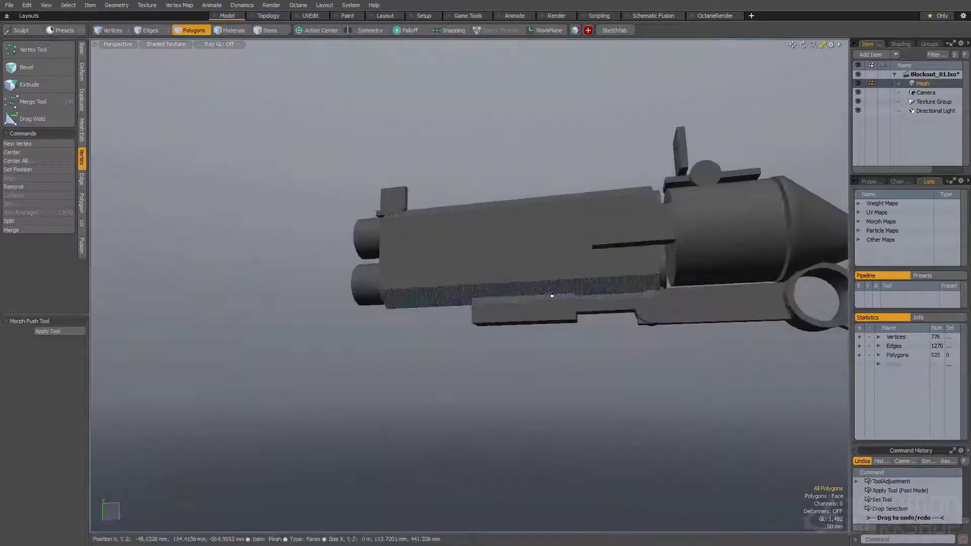
Step: Select the rectangular block under the barrel shroud and move it about 78 mm forward
double_click(548, 294)
scroll(549, 295, "up", 1)
double_click(555, 314)
scroll(555, 314, "up", 2)
left_click_drag(555, 315, 510, 303, "alt")
scroll(597, 288, "down", 2)
key("w")
scroll(462, 302, "down", 1)
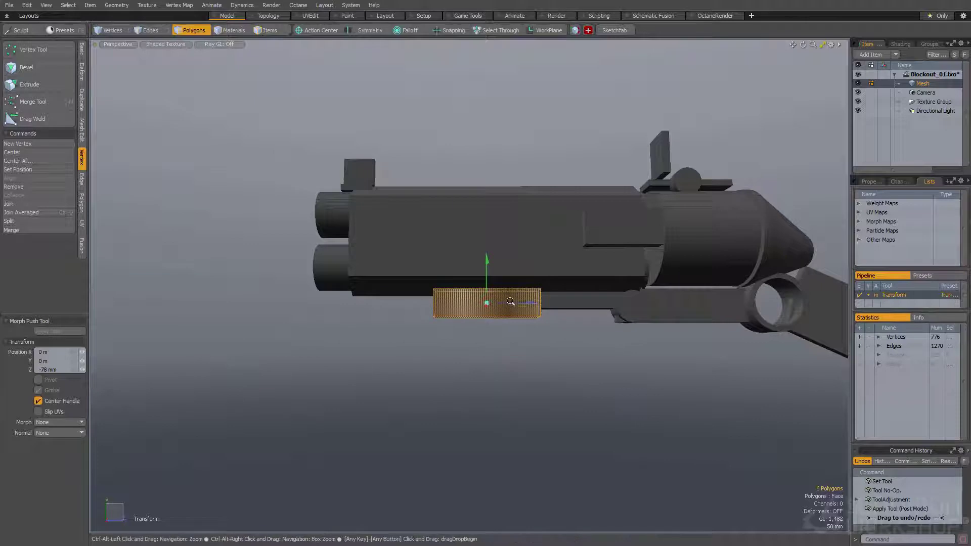
Step: Select the long lower frame box together with its crosswise cylinder and move both rearward, clear of the thin bar
left_click_drag(512, 302, 572, 303, "ctrl+alt")
key("q")
double_click(557, 304)
left_click(643, 302)
double_click(643, 301)
left_click_drag(643, 301, 580, 298, "alt")
double_click(662, 310, "shift")
key("w")
key("q")
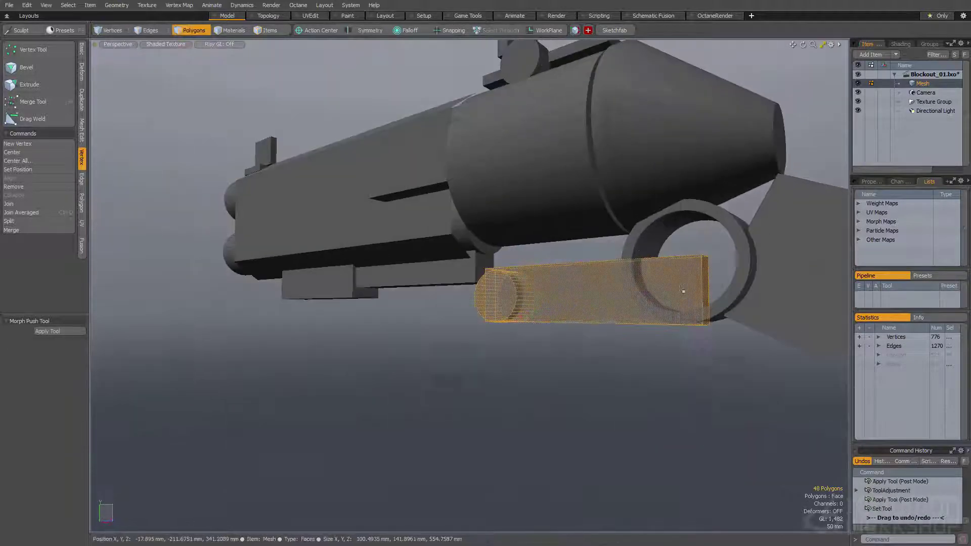
Step: Select the rear end face of the lower frame box and pull it about 126 mm forward to meet the trigger ring
left_click(706, 284)
key("w")
left_click_drag(707, 286, 760, 275, "alt")
key("ctrl+z")
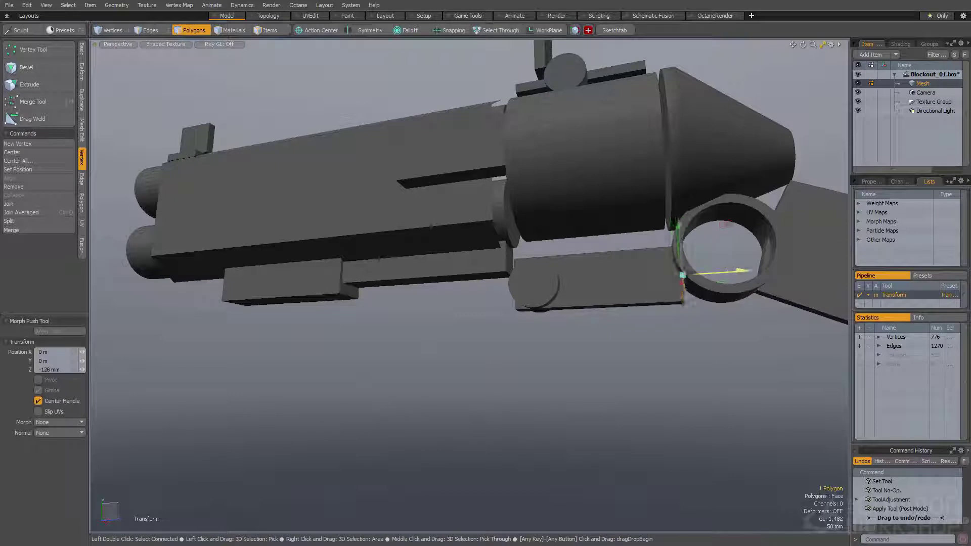
Step: Add a Loop Slice to the lower frame box and adjust its geometry with the Transform tool
key("space")
key("space")
key("alt+c")
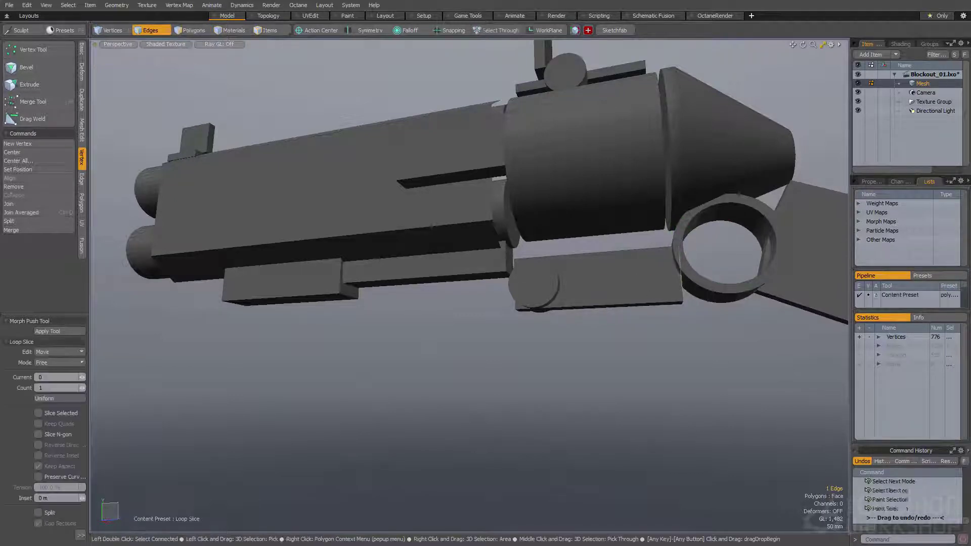
left_click_drag(646, 294, 622, 306, "alt")
key("space")
key("w")
key("space")
Step: Select the crosswise cylinder at the front of the lower frame box and reposition it slightly
scroll(593, 318, "up", 3)
scroll(622, 305, "down", 4)
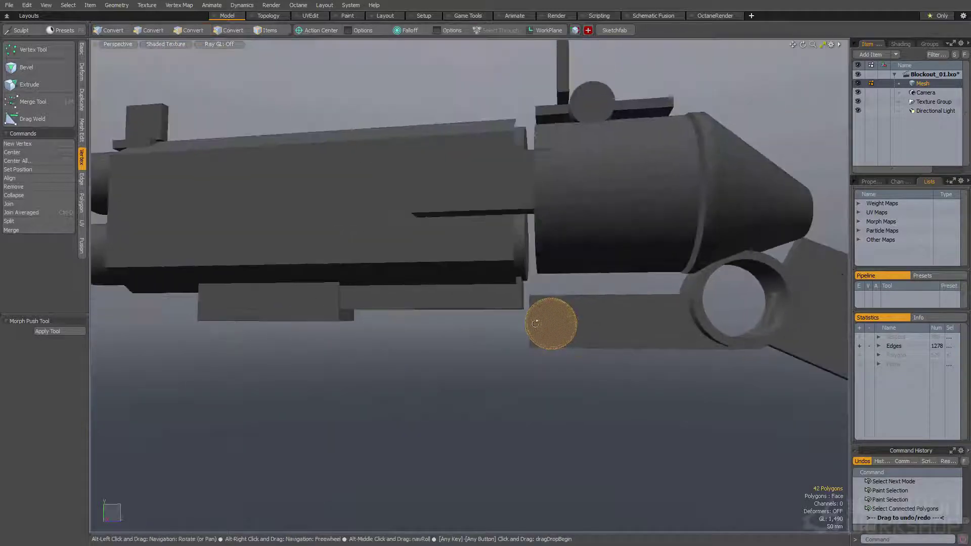
key("w")
left_click_drag(544, 288, 554, 282)
scroll(562, 318, "down", 2)
mouse_move(561, 318)
left_mouse_down("alt")
mouse_move(526, 312)
mouse_move(546, 319)
left_mouse_up("alt")
key("space")
Step: Select the sloped top face of the stock behind the cone and raise it about 110 mm
double_click(576, 302)
scroll(576, 302, "down", 2)
left_click(560, 293)
key("w")
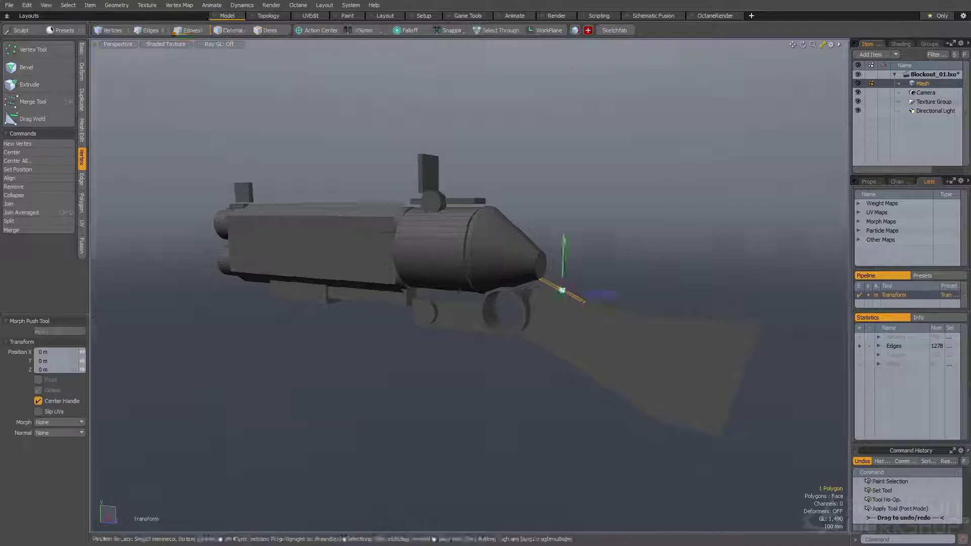
left_click_drag(560, 293, 573, 253, "alt")
scroll(576, 256, "up", 2)
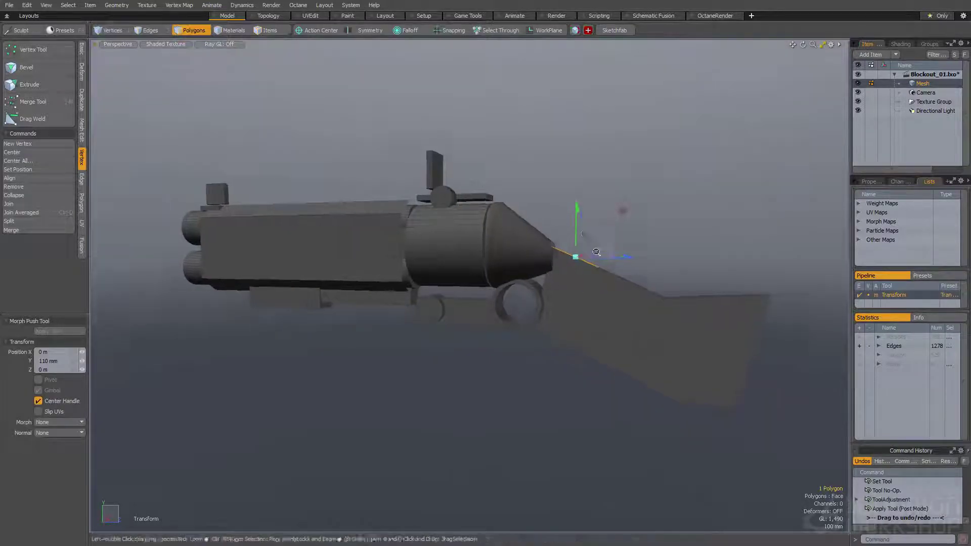
Step: Select the vertices along the stock's top edge and reposition them to shorten the slope behind the cone
key("space")
key("space")
right_click_drag(573, 266, 598, 297)
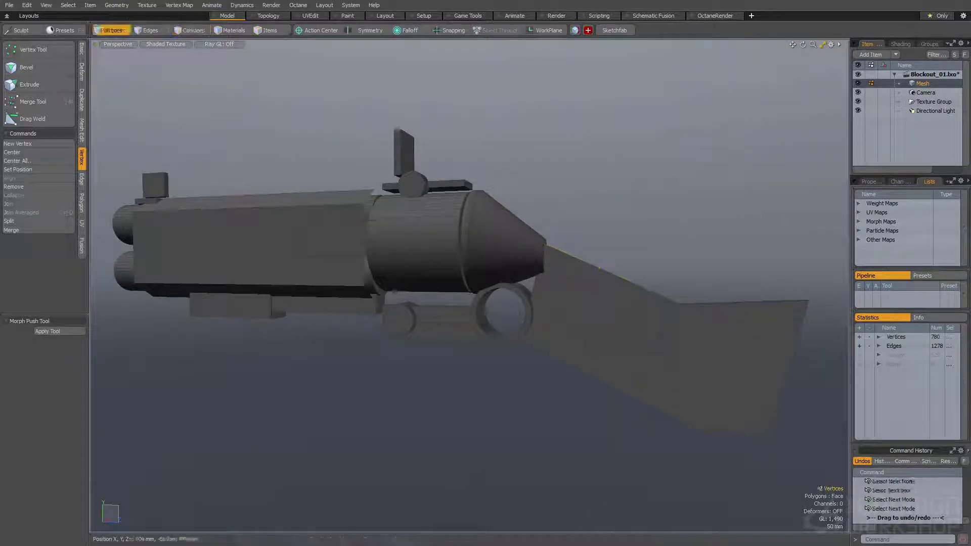
left_click_drag(599, 283, 602, 277, "alt")
key("w")
mouse_move(601, 263)
left_mouse_down()
mouse_move(635, 316)
mouse_move(612, 289)
mouse_move(582, 328)
left_mouse_up()
key("space")
Step: Select the two vertices on the stock's lower front edge and move them about 70 mm up and 35 mm rearward
key("w")
key("space")
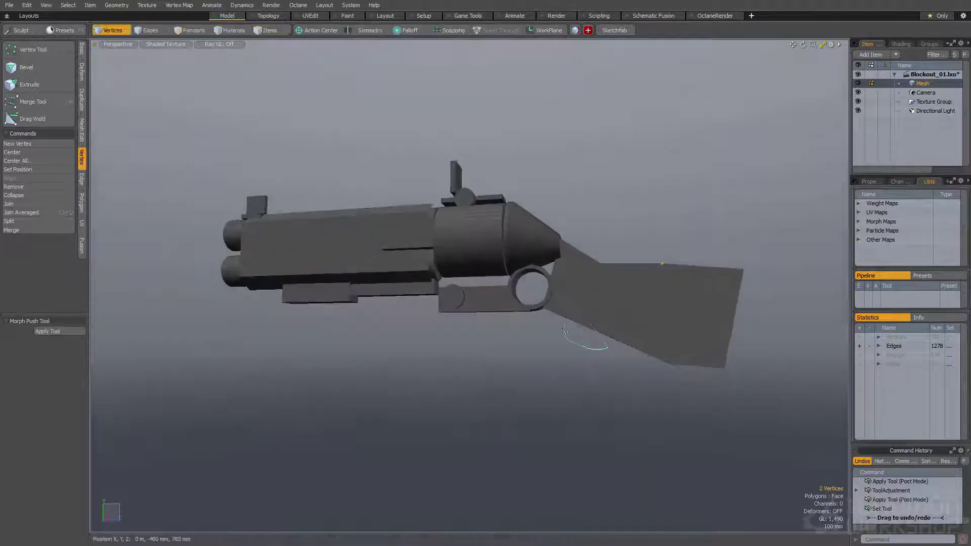
key("w")
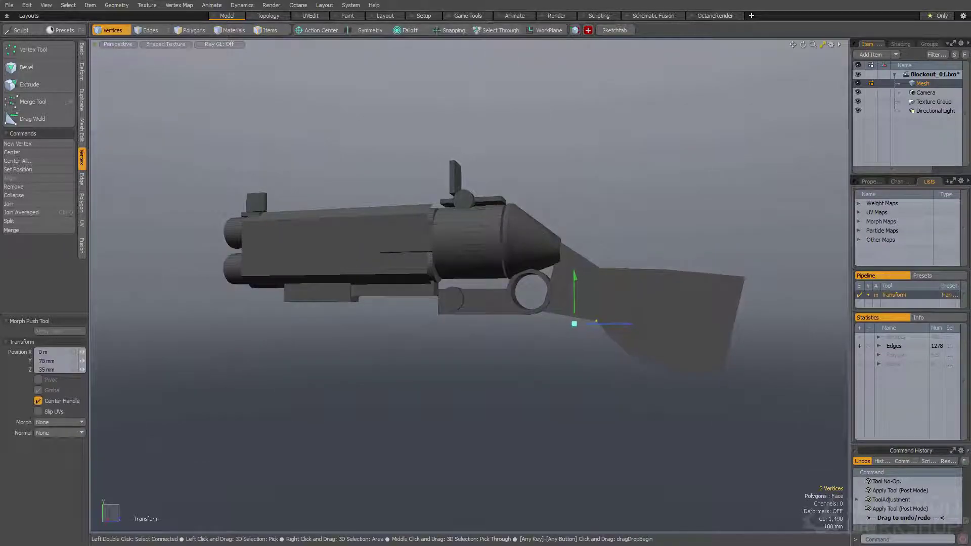
key("space")
Step: Select the four vertices at the stock's rear end and move them rearward to lengthen the stock
left_click_drag(575, 357, 563, 326, "alt")
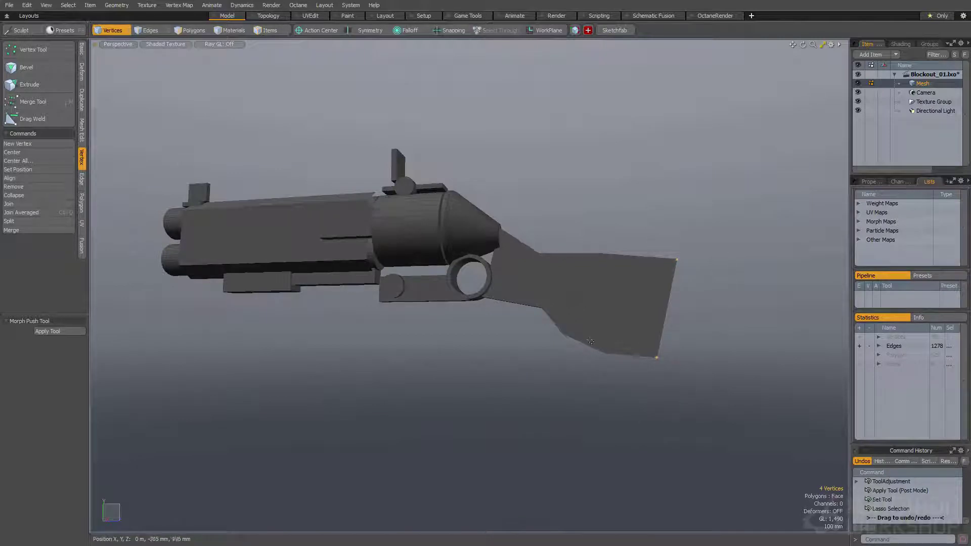
key("w")
key("space")
key("space")
key("space")
Step: Assign a new brown material named Wood to the whole stock and clear the selection
double_click(648, 295)
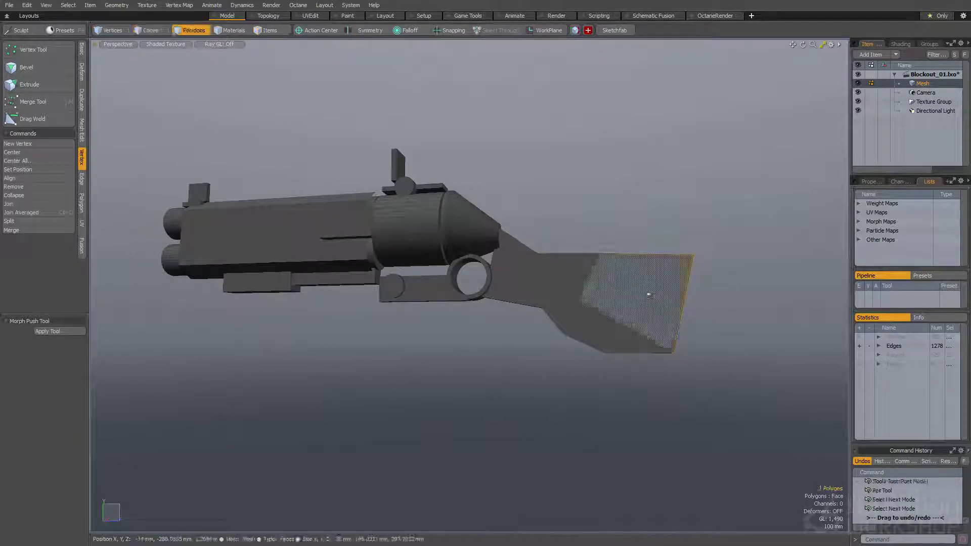
mouse_move(569, 270)
left_mouse_down("alt")
mouse_move(553, 266)
mouse_move(556, 274)
left_mouse_up("alt")
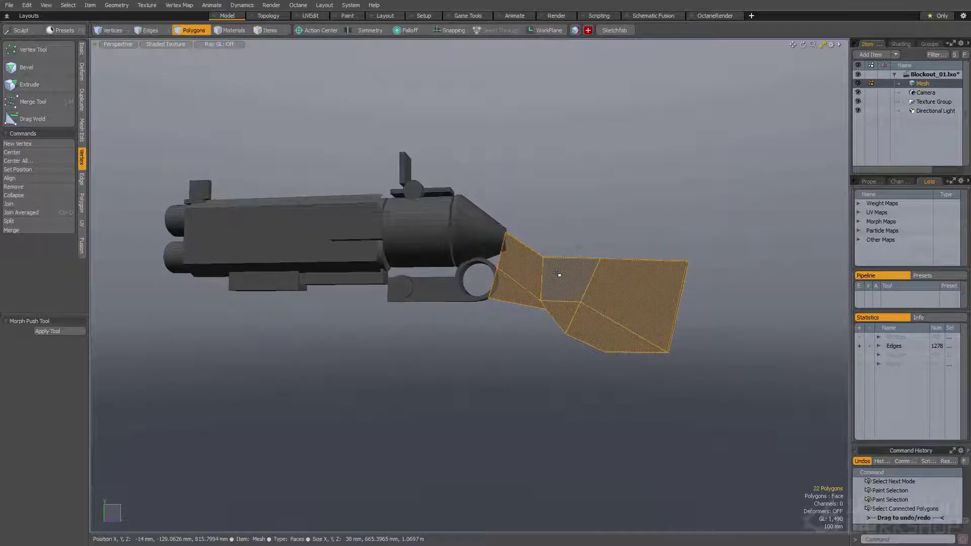
key("m")
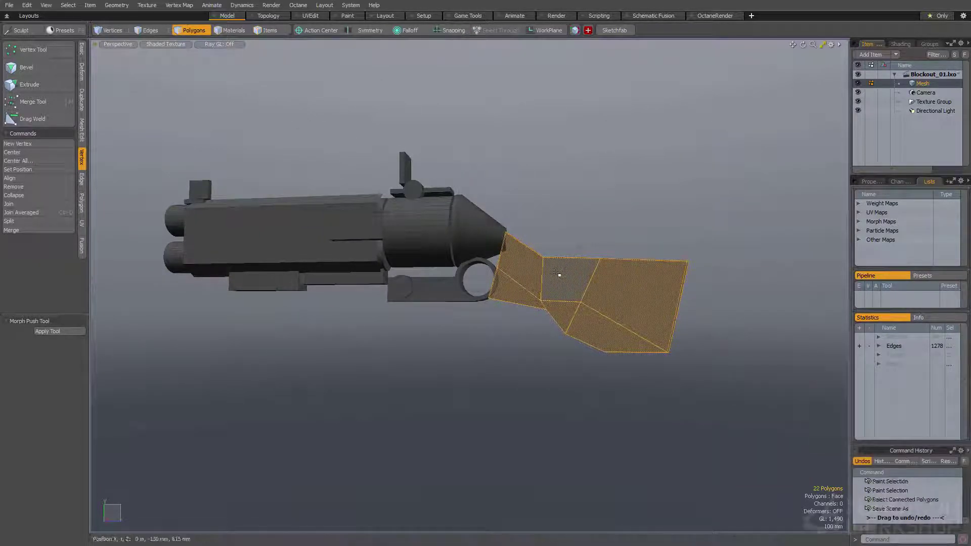
type("Wood")
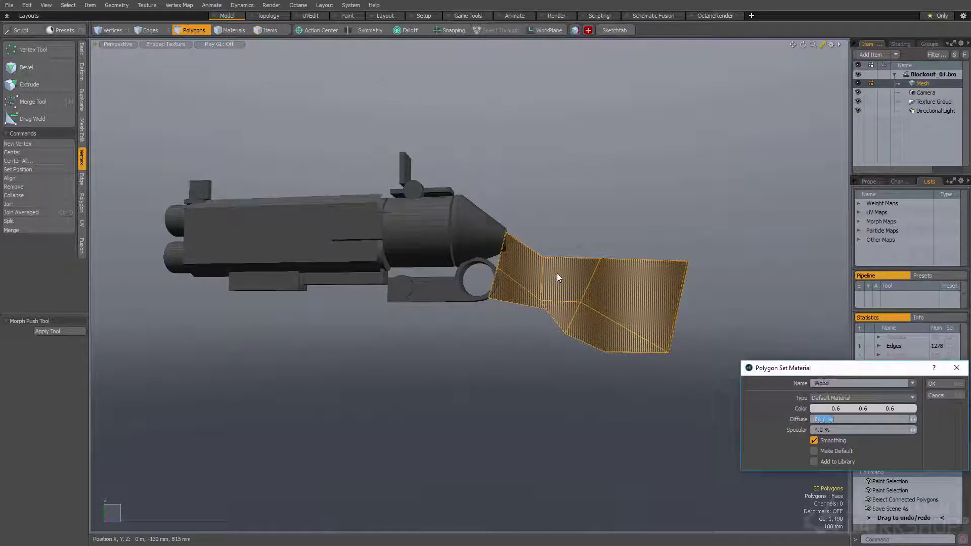
left_click(819, 409)
left_click_drag(795, 370, 767, 342)
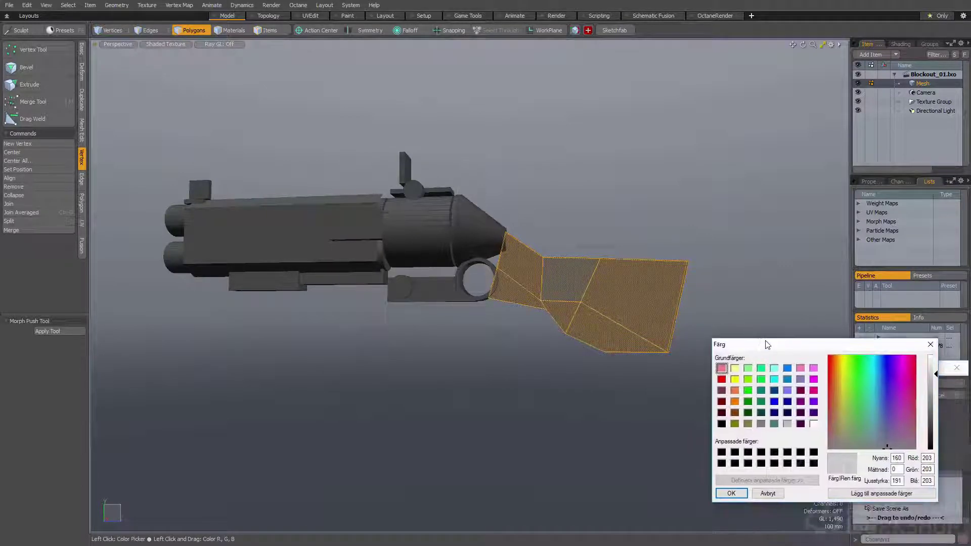
left_click(836, 429)
key("Return")
key("Return")
left_click(648, 250)
left_click_drag(630, 251, 572, 316, "alt")
Step: Select the revolver cylinder and adjust it with the Transform tool, then select the rear sight's crosswise cylinder
key("space")
key("space")
key("space")
double_click(517, 297)
double_click(518, 267)
left_click_drag(518, 267, 529, 262, "ctrl+alt")
left_click_drag(530, 262, 529, 246, "alt")
key("y")
left_click_drag(529, 246, 468, 242, "alt")
key("space")
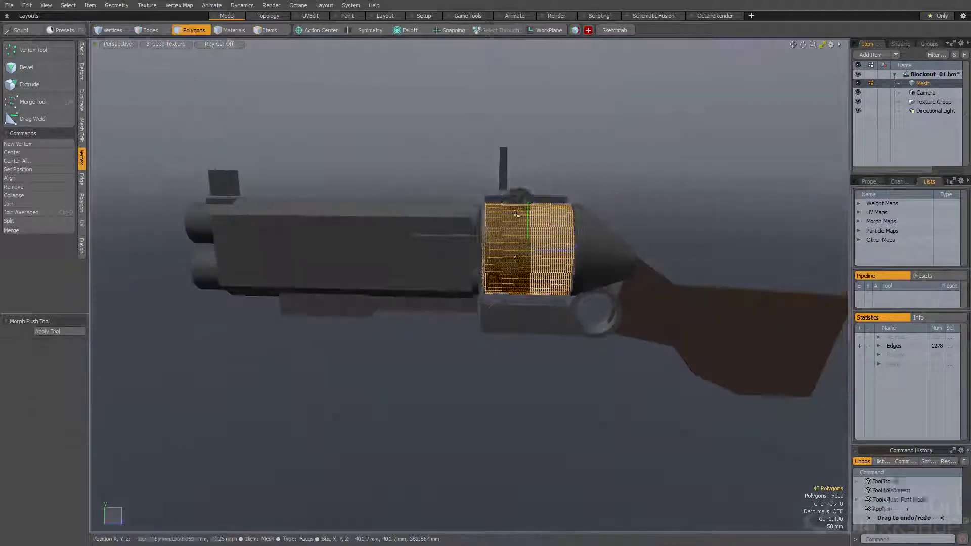
double_click(517, 201)
left_click_drag(517, 200, 470, 231, "alt")
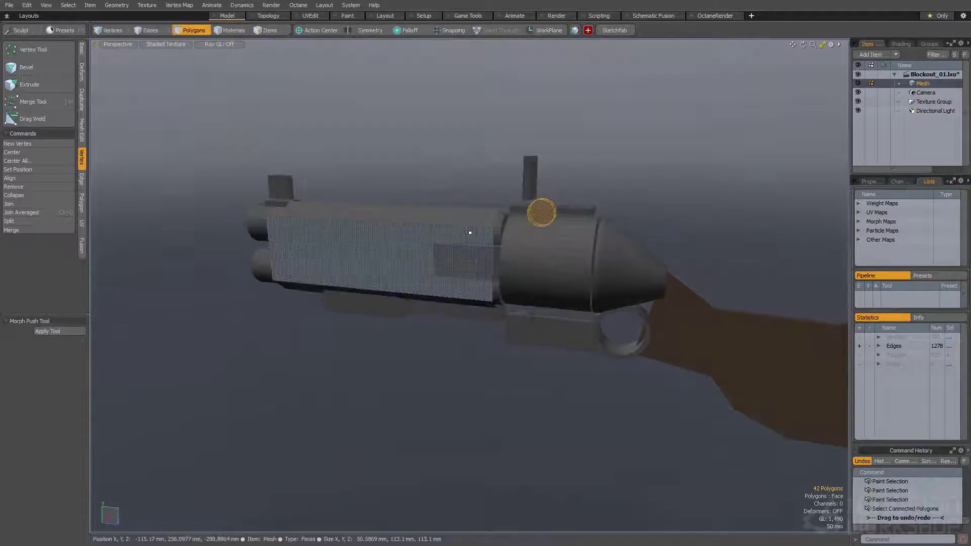
left_click_drag(693, 306, 660, 259, "alt")
Step: Select the vertices at the stock's top rear corner and raise them so the top edge slopes upward
key("space")
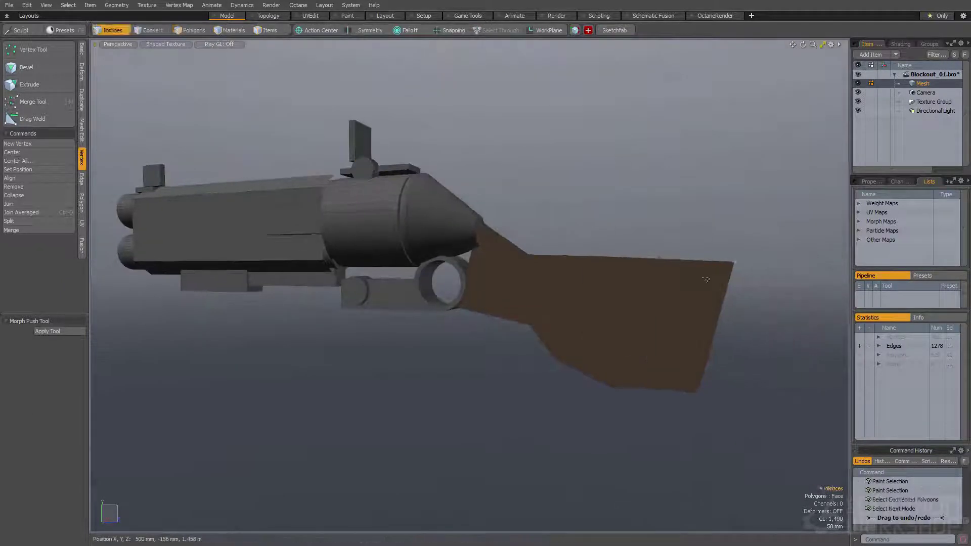
left_click_drag(804, 290, 791, 286, "alt")
key("w")
left_click_drag(603, 270, 540, 354)
key("q")
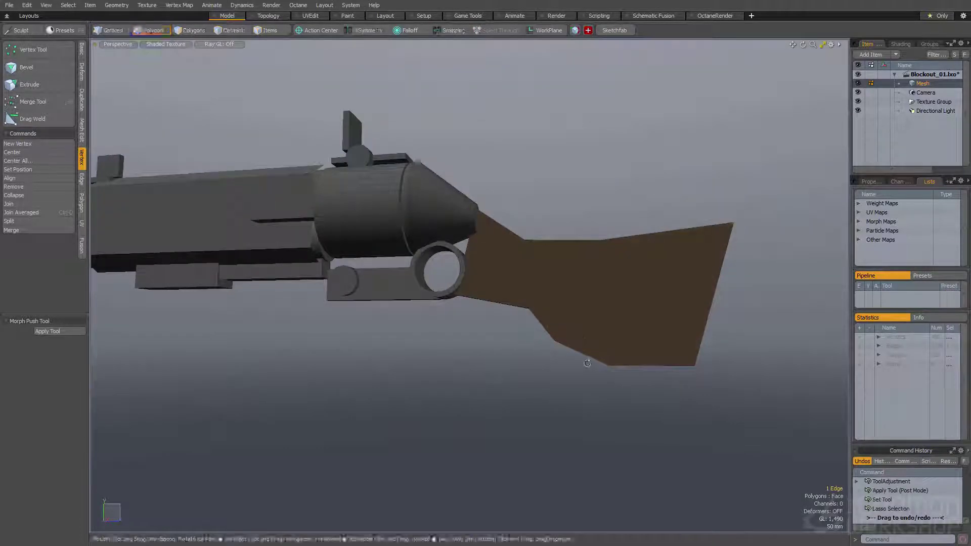
Step: Select the edge at the stock's bottom rear corner and move it rearward to make the butt more upright
left_click_drag(733, 391, 724, 394, "alt")
key("w")
left_click_drag(631, 345, 638, 343)
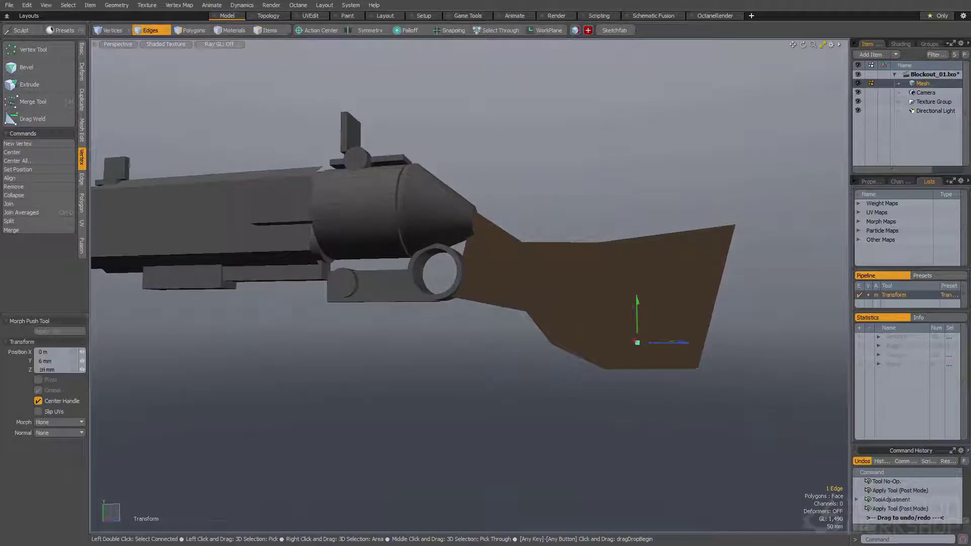
key("space")
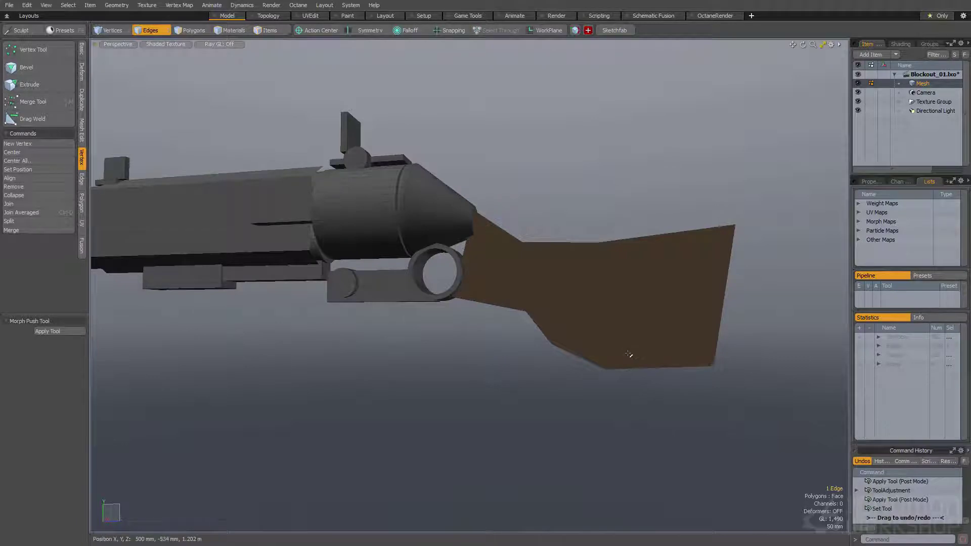
key("y")
key("space")
Step: Try to move the vertices at the bend on the stock's underside
mouse_move(587, 347)
right_mouse_down()
mouse_move(613, 397)
mouse_move(625, 377)
right_mouse_up()
key("w")
left_click_drag(564, 407, 595, 374)
key("ctrl+z")
key("space")
key("space")
Step: Add a Loop Slice across the rear part of the stock and slide it toward the butt
left_click_drag(636, 327, 692, 334, "alt")
key("space")
key("space")
left_click(692, 356)
key("alt+c")
left_click_drag(613, 307, 625, 314)
left_click_drag(593, 369, 606, 362, "alt")
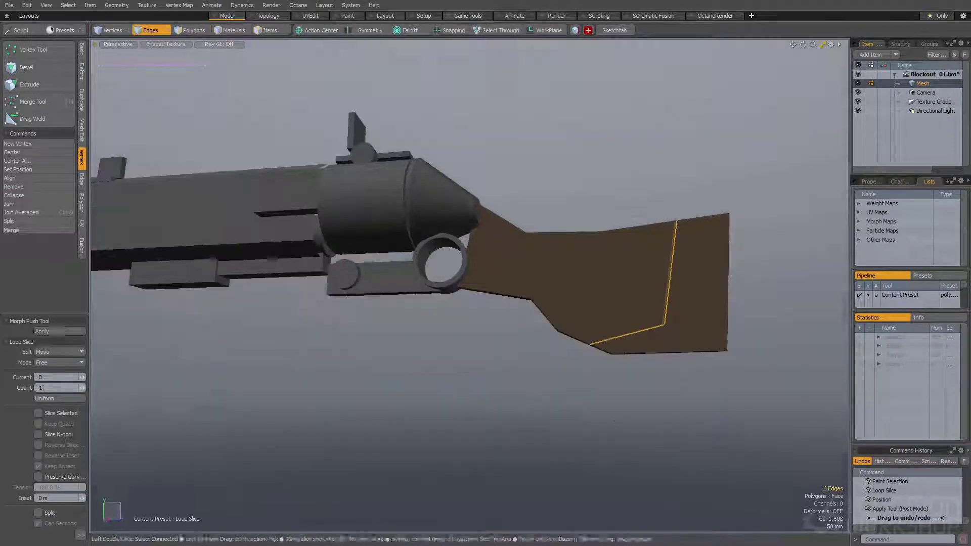
Step: Select the vertices along the stock's underside and move them to form a nearly straight, downward-sloping lower edge
key("space")
key("space")
key("space")
right_click_drag(603, 362, 620, 349)
key("w")
left_click_drag(554, 380, 645, 362)
key("q")
key("w")
key("q")
key("w")
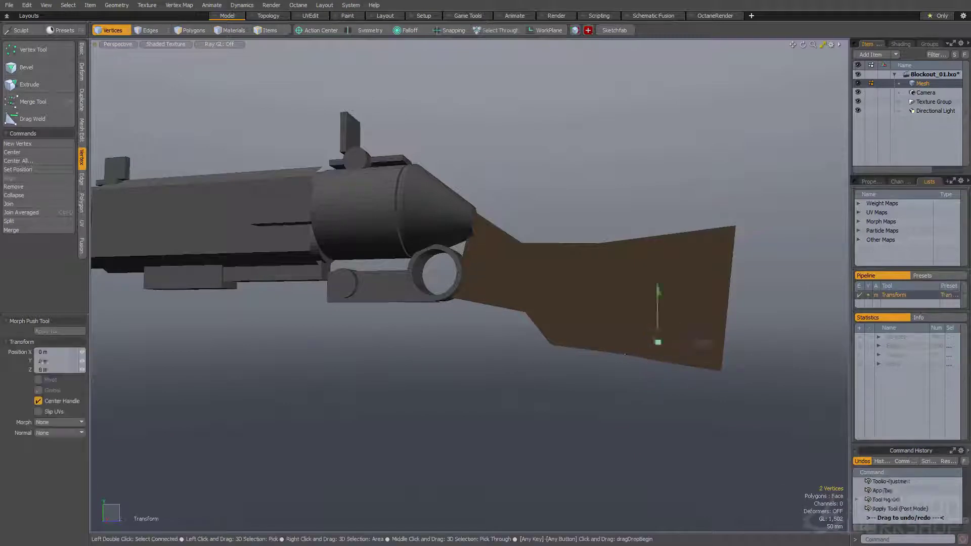
Step: Select the two vertices near the stock's lower bend behind the grip and move them about 52 mm up and 44 mm rearward
mouse_move(615, 354)
left_mouse_down("alt")
mouse_move(586, 314)
mouse_move(553, 305)
left_mouse_up("alt")
scroll(582, 311, "up", 3)
key("q")
right_click_drag(552, 305, 515, 290)
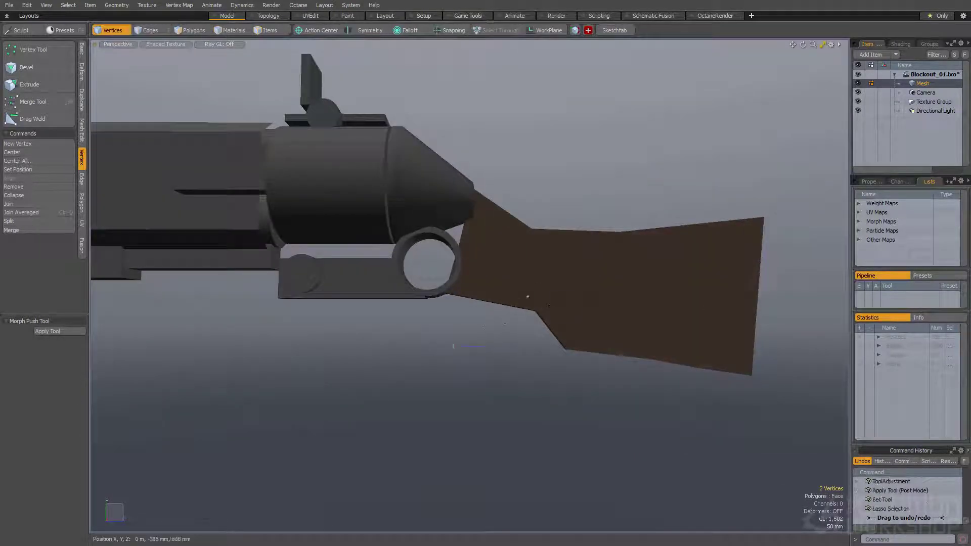
key("w")
left_click_drag(469, 335, 458, 286, "alt")
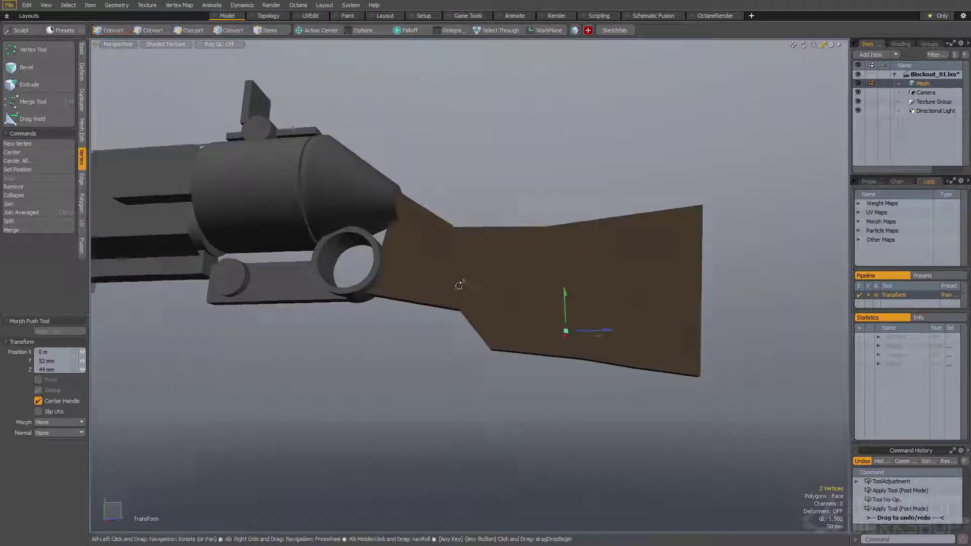
Step: Select the edge at the stock's bottom rear corner and move it to reshape the lower part of the butt
left_click_drag(624, 366, 591, 354, "alt")
key("q")
key("space")
left_click(683, 319)
mouse_move(678, 320)
left_mouse_down("alt")
mouse_move(663, 342)
mouse_move(663, 368)
left_mouse_up("alt")
right_click_drag(662, 368, 689, 420)
mouse_move(689, 420)
left_mouse_down("alt")
mouse_move(687, 432)
mouse_move(583, 433)
left_mouse_up("alt")
key("w")
key("space")
key("w")
left_click_drag(625, 398, 700, 391)
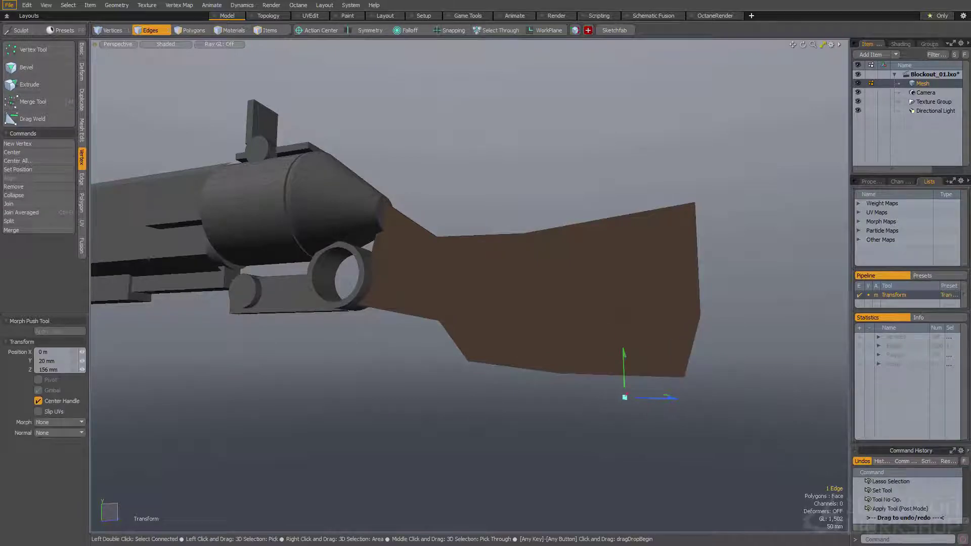
key("ctrl+shift+z")
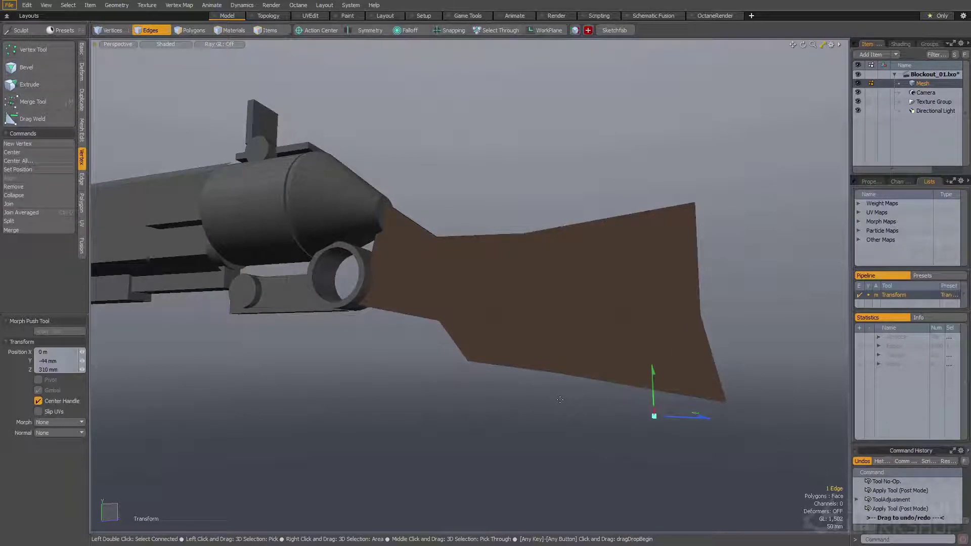
mouse_move(626, 394)
left_mouse_down("alt")
mouse_move(604, 405)
mouse_move(613, 404)
left_mouse_up("alt")
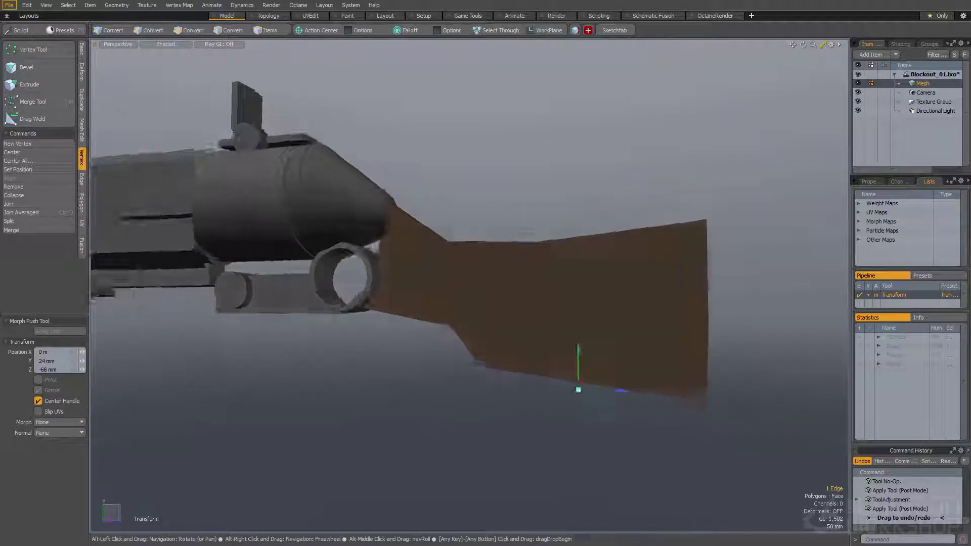
Step: Select the vertices on the rear part of the stock's underside and shift them slightly forward
scroll(613, 404, "down", 3)
key("q")
right_click_drag(574, 394, 617, 397)
left_click_drag(621, 408, 618, 409, "alt")
key("w")
mouse_move(582, 412)
left_mouse_down()
mouse_move(587, 405)
mouse_move(571, 410)
left_mouse_up()
scroll(570, 410, "down", 3)
key("q")
Step: Copy and paste a thin disc of the revolver cylinder assembly and position the copy at the cylinder's front end
left_click_drag(419, 364, 482, 258, "alt+shift")
key("space")
scroll(524, 356, "up", 5)
key("space")
key("space")
key("space")
key("space")
double_click(494, 337)
double_click(531, 287)
left_click(538, 258)
key("ctrl+c")
key("ctrl+v")
key("w")
key("shift+f")
left_click(519, 262)
key("space")
Step: Scale the copied disc at the cylinder's front end into a slightly oversized collar
double_click(495, 248)
key("r")
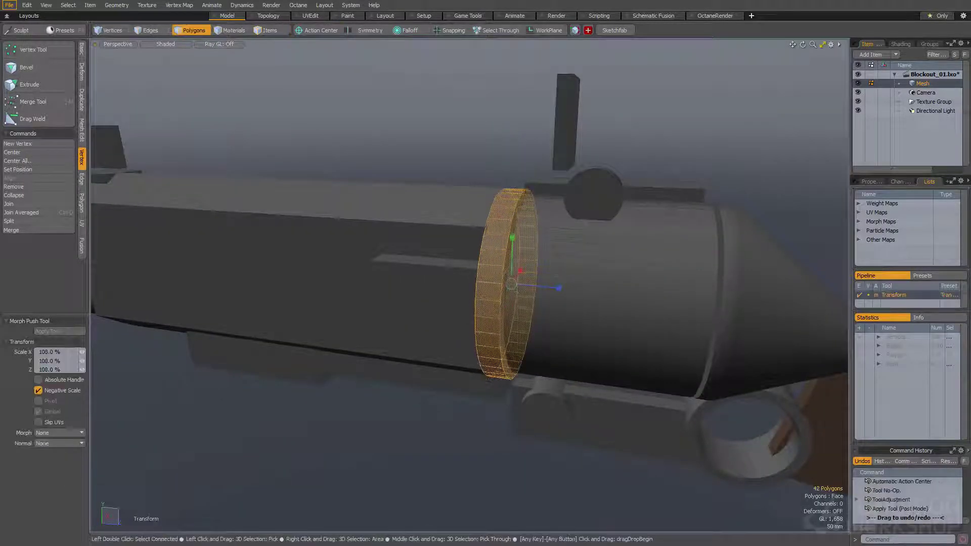
left_click_drag(521, 285, 508, 280, "alt")
key("space")
Step: Select the long bar beneath the barrel shell and shift it slightly along the gun's length
double_click(518, 420)
left_click_drag(517, 421, 461, 354, "alt")
double_click(577, 218)
left_click_drag(576, 219, 527, 288, "alt")
double_click(548, 334)
left_click_drag(548, 334, 582, 310, "alt")
double_click(492, 312)
left_click_drag(492, 312, 473, 296, "alt")
key("w")
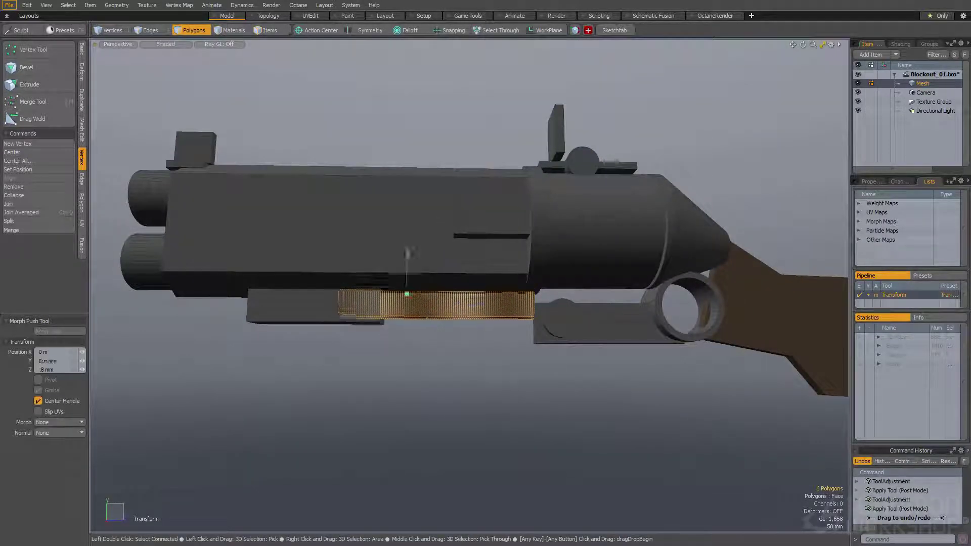
Step: Select the front block under the barrels and lower it about 4 mm
key("q")
double_click(356, 300)
left_click_drag(356, 300, 403, 294, "alt")
key("w")
left_click_drag(410, 260, 410, 263)
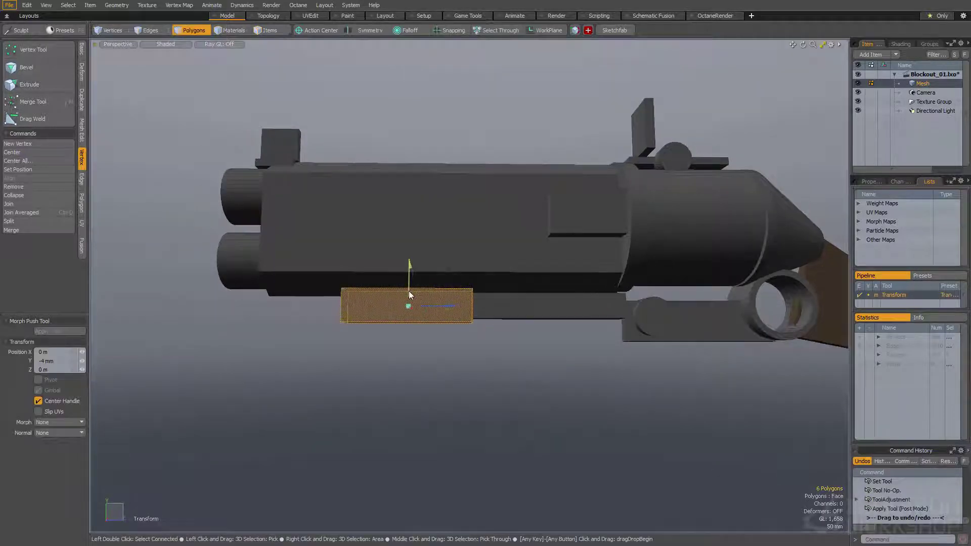
Step: Select a connected part along the gun's underside and move it to refine the lower layout
left_click_drag(491, 259, 546, 224, "alt")
key("space")
double_click(585, 252)
left_click_drag(585, 252, 447, 240, "alt")
scroll(451, 251, "up", 5)
double_click(451, 294)
left_click_drag(451, 294, 428, 261, "alt")
key("w")
left_click_drag(428, 260, 390, 303)
key("q")
double_click(397, 285)
double_click(447, 275)
Step: Bevel both muzzle end faces with an inset of about 9.6 mm and push them inward to hollow the barrels
left_click_drag(456, 231, 516, 257, "alt")
double_click(455, 253)
left_click_drag(455, 253, 439, 193, "alt")
left_click(328, 264)
left_click(330, 345, "shift")
key("b")
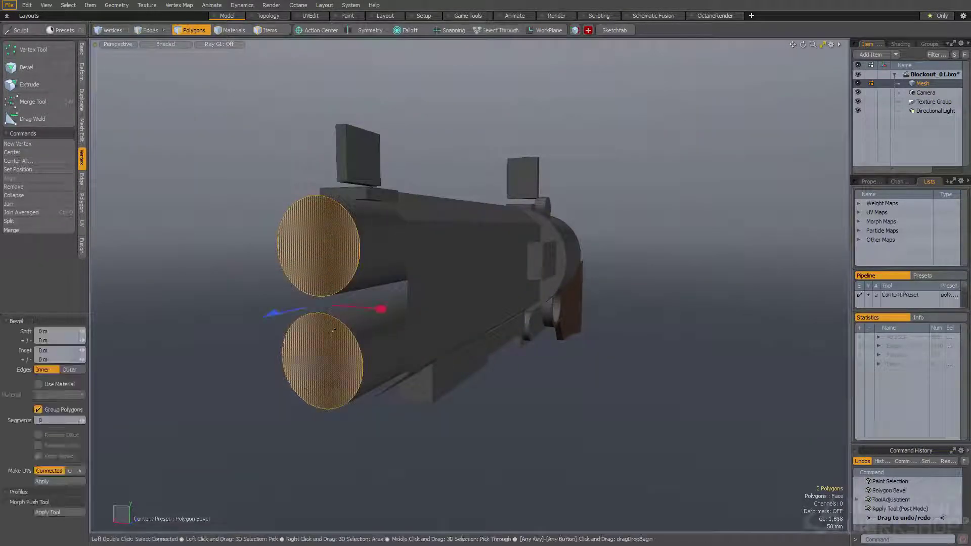
left_click_drag(376, 311, 257, 335)
left_click(369, 316, "shift")
left_click(257, 336, "shift")
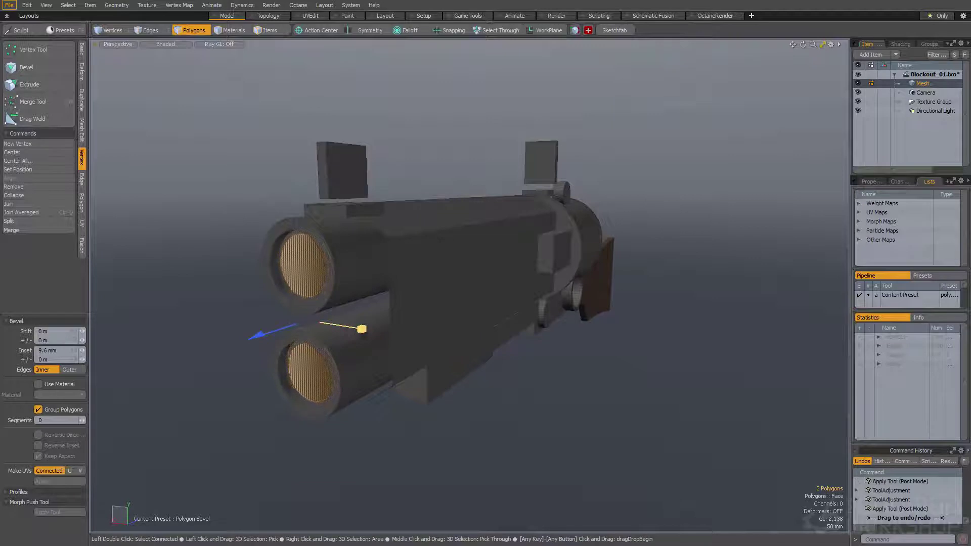
left_click_drag(256, 336, 327, 313)
left_click_drag(415, 298, 445, 276, "alt")
key("space")
Step: Move a copied box down beneath the rear sight and scale it as a mounting base on the cylinder
double_click(390, 302)
left_click_drag(446, 276, 430, 296, "alt")
double_click(474, 284)
double_click(512, 239)
left_click_drag(512, 239, 555, 203, "alt")
key("w")
left_click_drag(505, 158, 515, 309)
key("r")
scroll(532, 216, "up", 5)
key("w")
key("r")
key("space")
key("space")
key("space")
key("space")
Step: Adjust the size of the base block beneath the rear sight and raise it about 5 mm
double_click(527, 319)
key("w")
key("r")
left_click_drag(515, 309, 544, 280, "alt")
key("space")
double_click(546, 290)
key("w")
left_click_drag(490, 245, 490, 236)
key("space")
key("w")
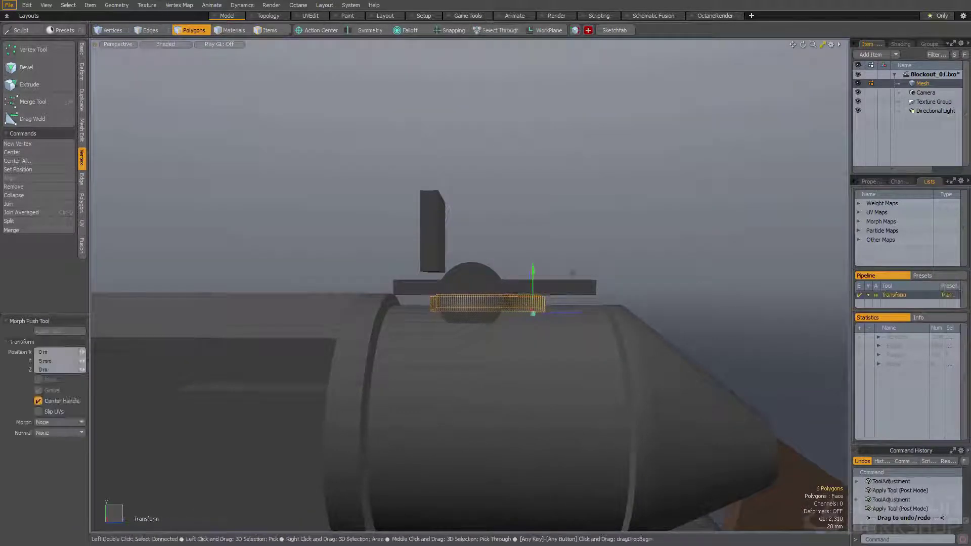
Step: Scale the rear sight's round hinge down slightly and adjust its position
double_click(478, 292)
key("r")
left_click_drag(458, 287, 589, 280, "alt")
key("w")
key("space")
Step: Slice edge loops into the rear sight's flat plate and move the selected section to reshape it
key("2")
key("alt+c")
key("space")
key("space")
key("shift+Up")
key("w")
key("space")
left_click(516, 256)
Step: Select the faceted barrel shell, try transforming it, and undo the change
scroll(444, 287, "down", 2)
mouse_move(481, 354)
left_mouse_down("alt")
mouse_move(494, 306)
mouse_move(451, 280)
mouse_move(508, 299)
mouse_move(477, 280)
mouse_move(449, 287)
mouse_move(456, 251)
mouse_move(551, 247)
mouse_move(505, 256)
mouse_move(487, 232)
mouse_move(482, 271)
mouse_move(415, 255)
mouse_move(506, 259)
left_mouse_up("alt")
scroll(508, 299, "up", 3)
double_click(501, 282)
key("shift+a")
key("y")
key("shift+v")
key("q")
key("w")
key("ctrl+z")
Step: Switch the viewport shading to Solid and return it to Shaded
key("ctrl+2")
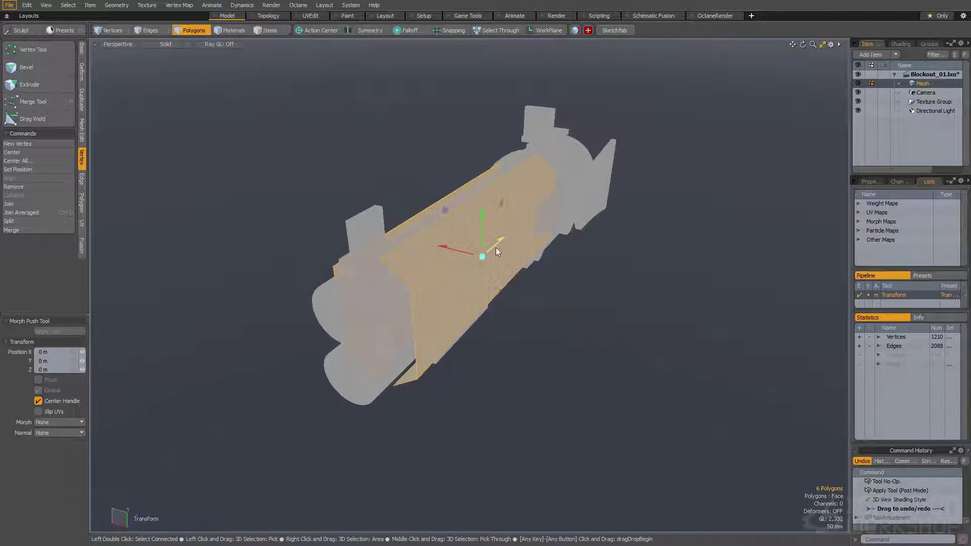
left_click(182, 41)
left_click(181, 82)
key("space")
key("space")
key("space")
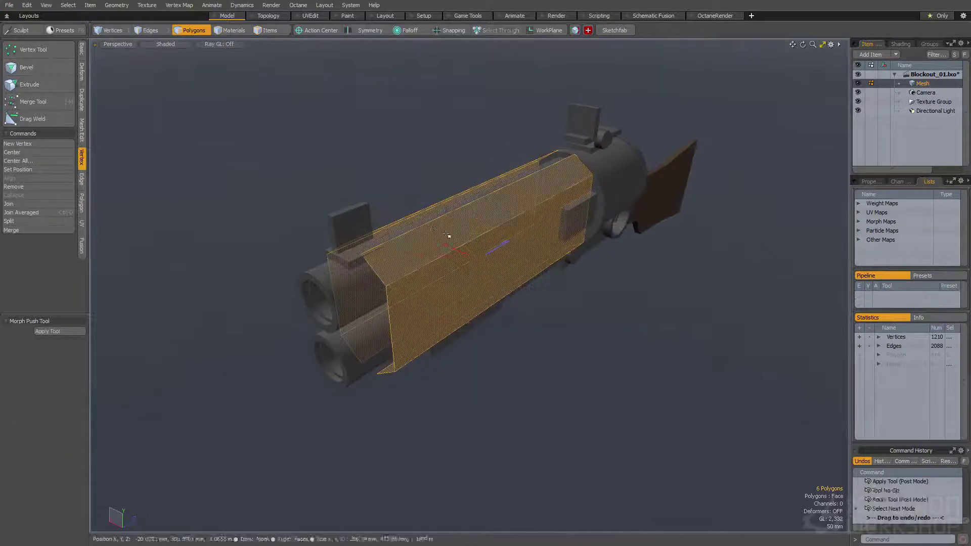
Step: Turn on X symmetry, try moving the barrel shell, and undo the move
key("shift+x")
left_click_drag(487, 247, 518, 245, "alt")
double_click(501, 245)
key("w")
left_click_drag(460, 240, 481, 304, "alt")
key("ctrl+z")
key("space")
Step: Reduce the lower frame's selection to its front end faces and move them forward past the round hinge
left_click(514, 329)
double_click(515, 330)
scroll(591, 344, "up", 4)
double_click(644, 338)
double_click(577, 327)
key("w")
left_click_drag(579, 327, 591, 304, "alt")
key("space")
double_click(593, 319)
middle_click_drag(703, 415, 639, 364, "ctrl")
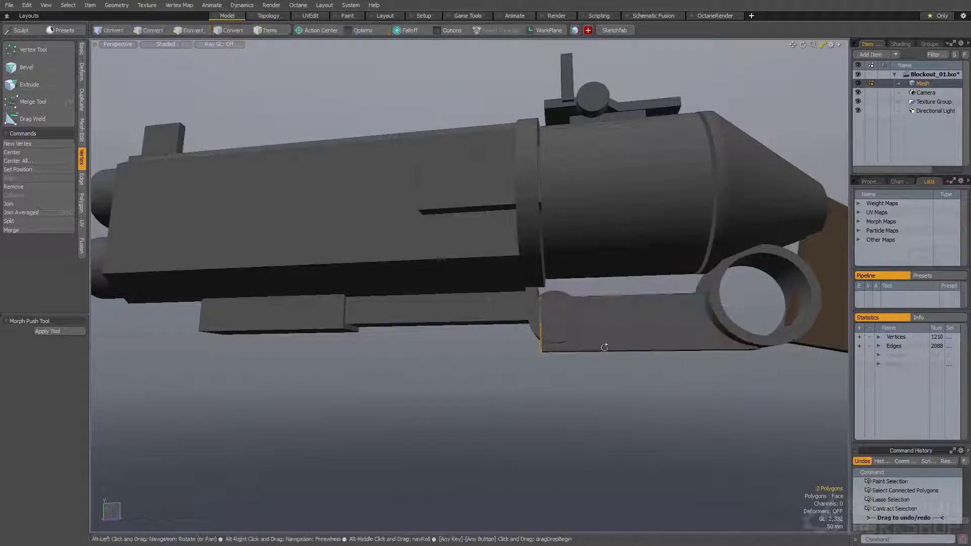
left_click_drag(639, 364, 663, 362, "alt")
key("w")
key("space")
Step: Copy and paste the lower frame's top face, then thicken the copy into a thin strip beneath the cylinder
left_click_drag(561, 328, 494, 313, "alt")
double_click(546, 324)
double_click(544, 350)
left_click_drag(494, 313, 503, 348, "alt+shift")
left_click(506, 350)
key("y")
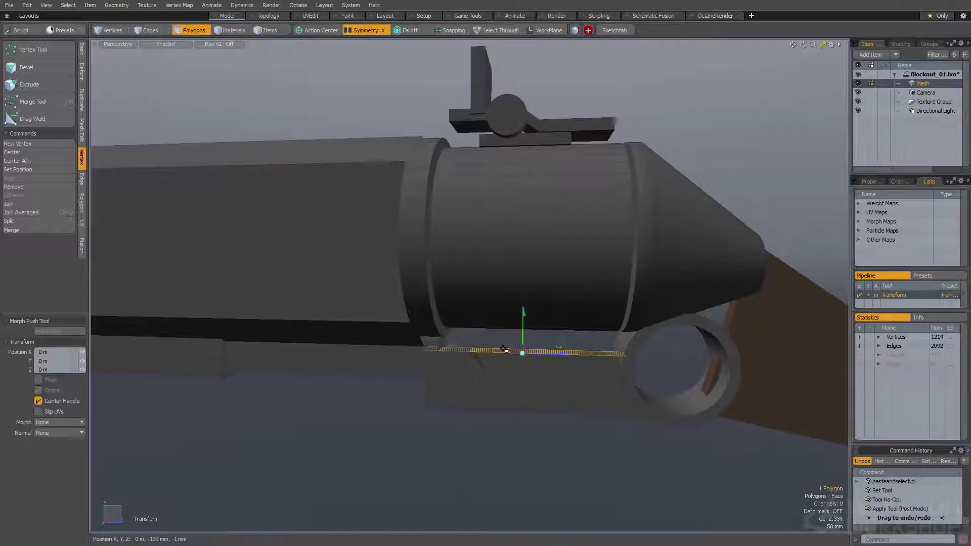
key("ctrl+t")
left_click(527, 337)
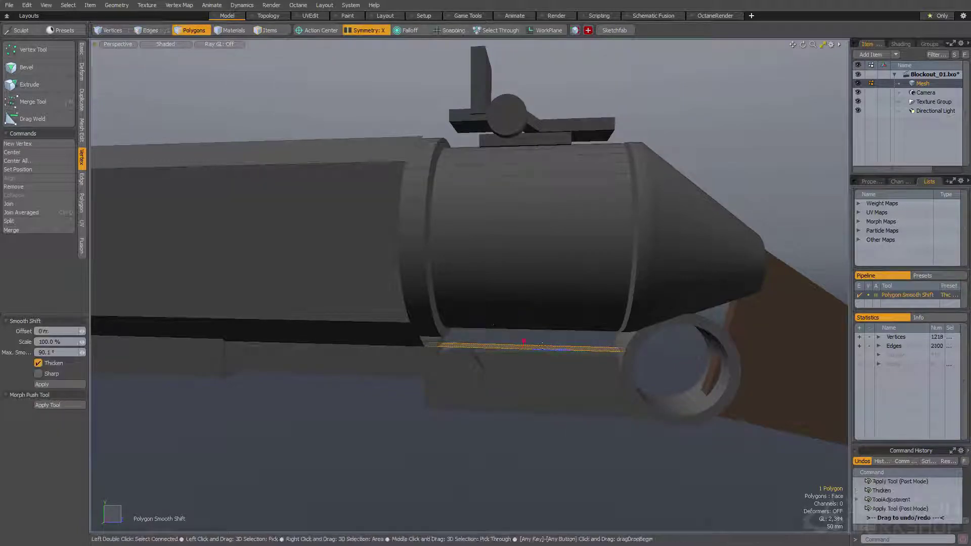
key("space")
double_click(555, 345)
Step: Move the slanted face at the stock's lower bend rearward and switch to edge selection
left_click_drag(555, 345, 524, 292, "alt")
left_click(538, 377)
mouse_move(538, 377)
left_mouse_down("alt")
mouse_move(515, 387)
mouse_move(535, 389)
left_mouse_up("alt")
key("w")
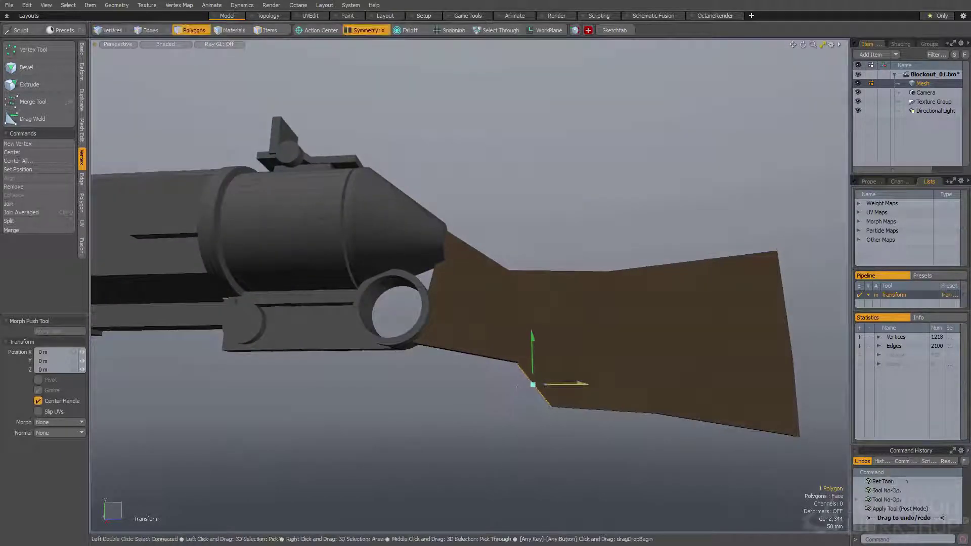
scroll(505, 344, "up", 2)
key("space")
key("space")
key("space")
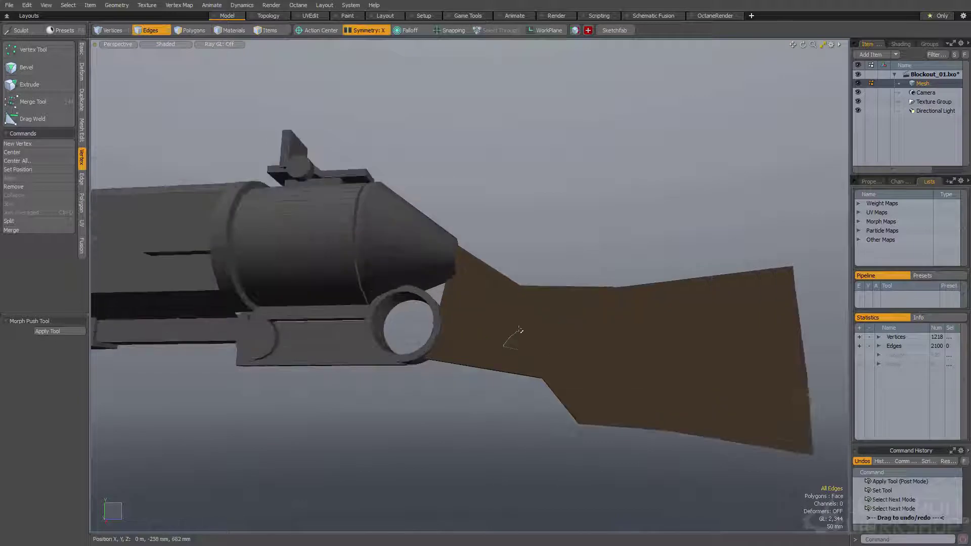
Step: Select the small end face of the cylinder's rear cone and lower it 18 mm where it meets the stock
key("y")
key("space")
key("space")
key("space")
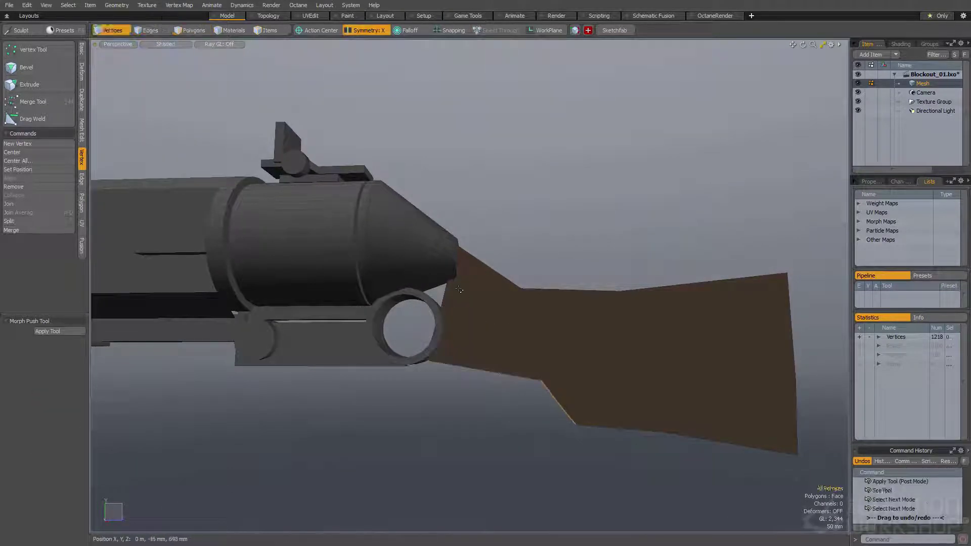
left_click_drag(430, 250, 455, 254, "alt")
left_click(480, 259)
left_click(478, 257)
key("w")
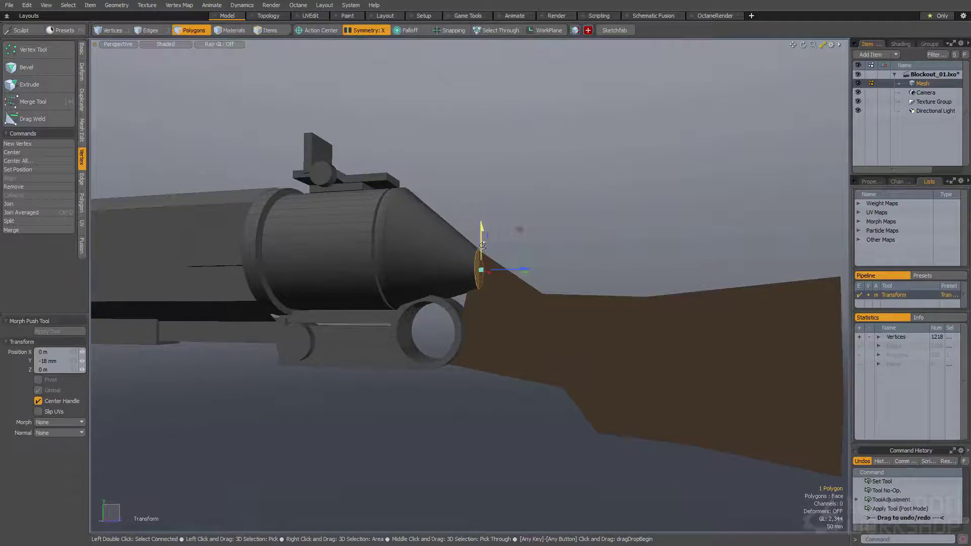
scroll(482, 248, "down", 5)
key("space")
Step: Copy and paste the lower barrel's outer face loop, then scale the copy to about 219 mm wide around the barrel with X symmetry on
scroll(471, 251, "up", 4)
left_click_drag(440, 249, 400, 258, "alt")
scroll(415, 277, "up", 4)
key("ctrl+b")
scroll(385, 268, "down", 5)
mouse_move(366, 281)
left_mouse_down("alt+shift")
mouse_move(358, 260)
mouse_move(590, 264)
mouse_move(514, 266)
mouse_move(420, 321)
mouse_move(372, 303)
mouse_move(365, 318)
mouse_move(504, 281)
left_mouse_up("alt+shift")
scroll(514, 267, "down", 4)
key("space")
scroll(420, 321, "up", 5)
left_click(362, 325)
key("l")
key("y")
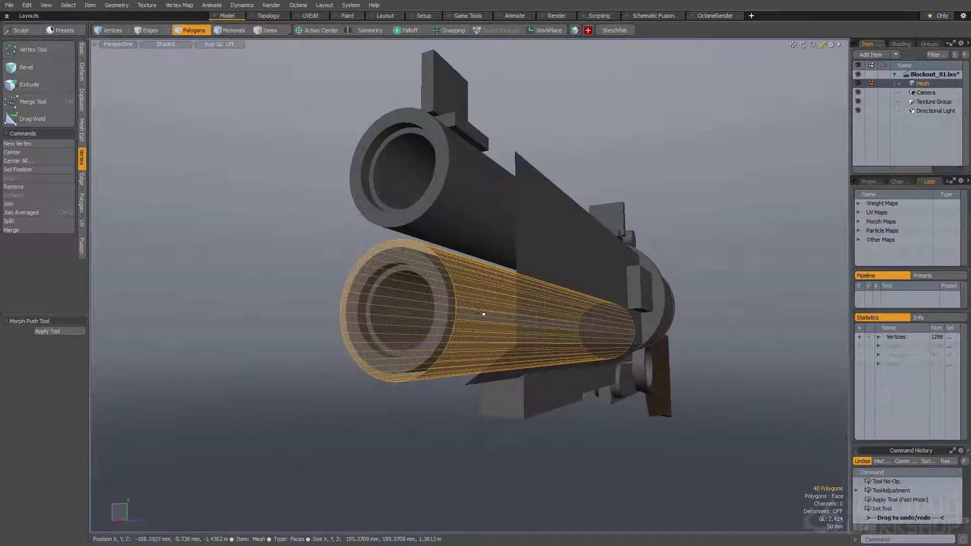
left_click_drag(412, 378, 501, 357, "alt")
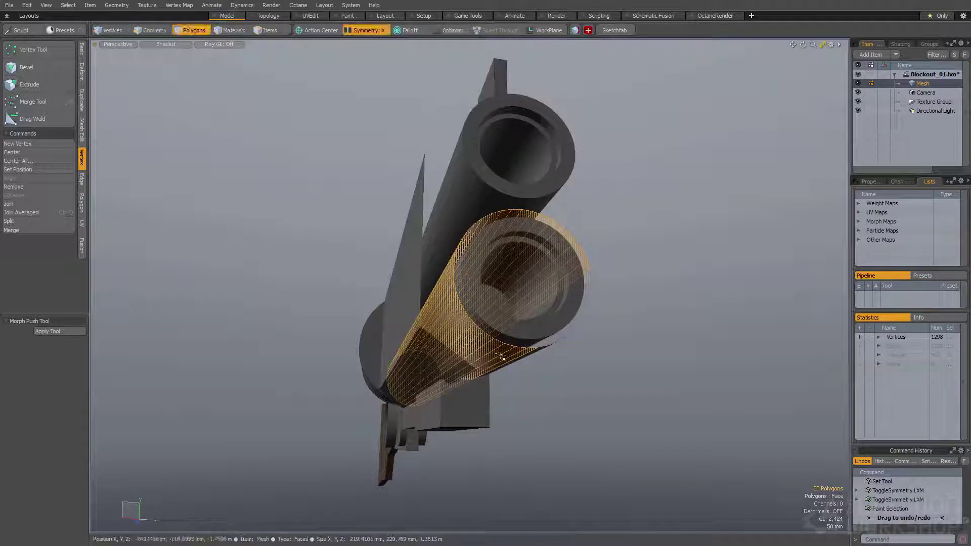
Step: Raise the shell's upper half over the upper barrel so it encloses both barrels, and thicken the whole shell
left_click_drag(455, 301, 455, 325, "alt")
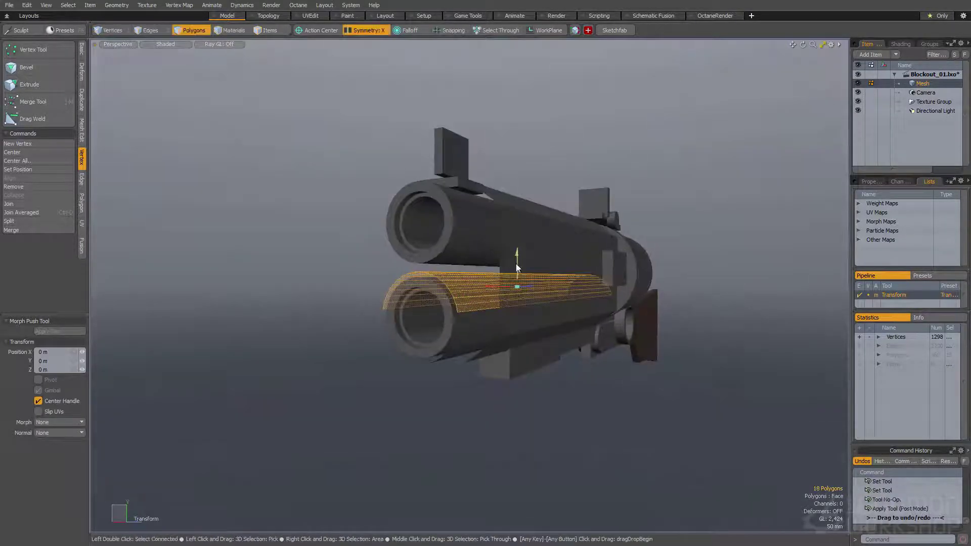
left_click_drag(516, 263, 491, 211)
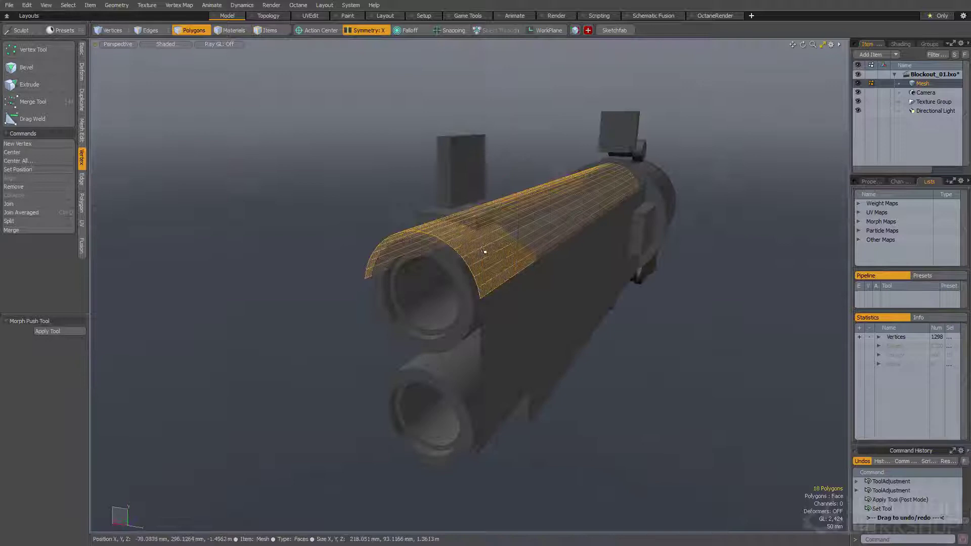
double_click(479, 276)
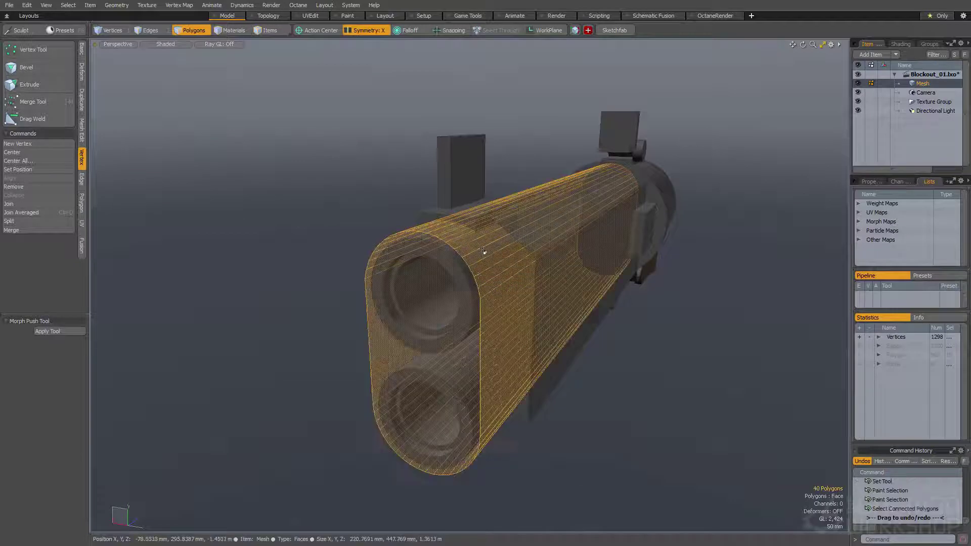
left_click_drag(513, 260, 506, 275)
key("space")
double_click(507, 274)
left_click_drag(507, 274, 485, 240, "ctrl+alt")
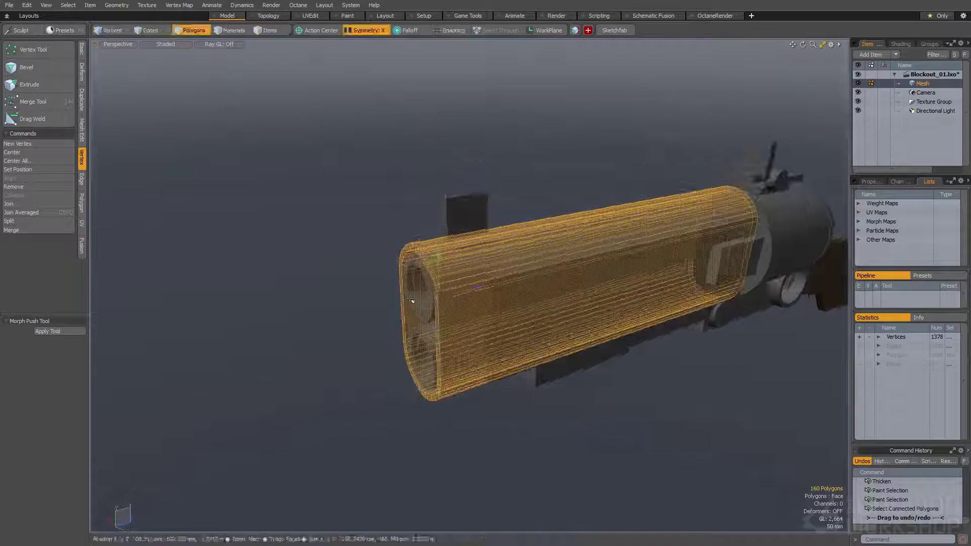
Step: Slide the rounded shell back behind the muzzles and move its rear end faces forward 138 mm to the cylinder collar
key("w")
key("space")
right_click_drag(490, 441, 489, 443)
left_click_drag(662, 295, 435, 306, "alt+shift")
left_click_drag(435, 306, 511, 354, "alt")
double_click(453, 334, "ctrl")
key("w")
left_click(527, 323)
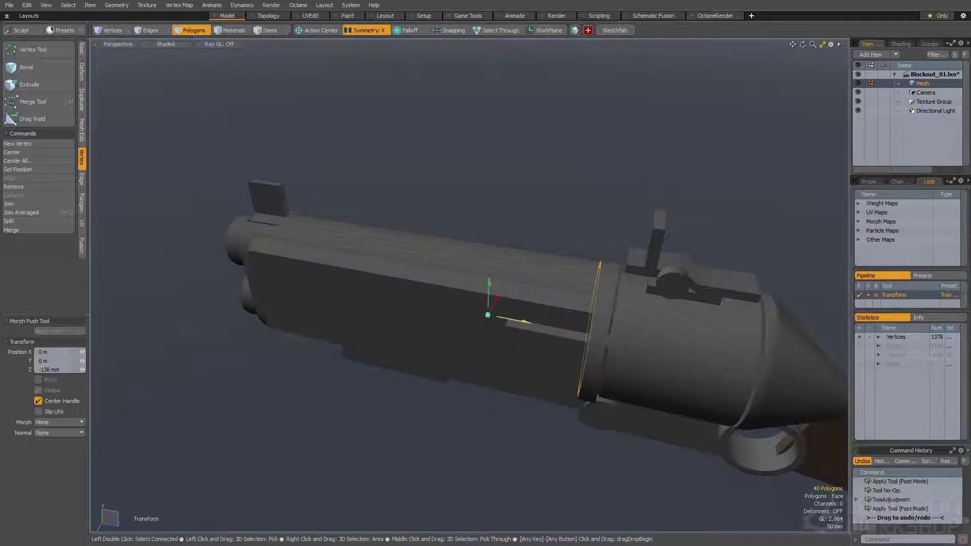
key("space")
Step: Select the large box around the barrels and reduce its height within the rounded shell
double_click(552, 331)
left_click_drag(553, 332, 533, 304, "alt")
double_click(531, 303)
left_click_drag(304, 318, 365, 326, "alt")
key("w")
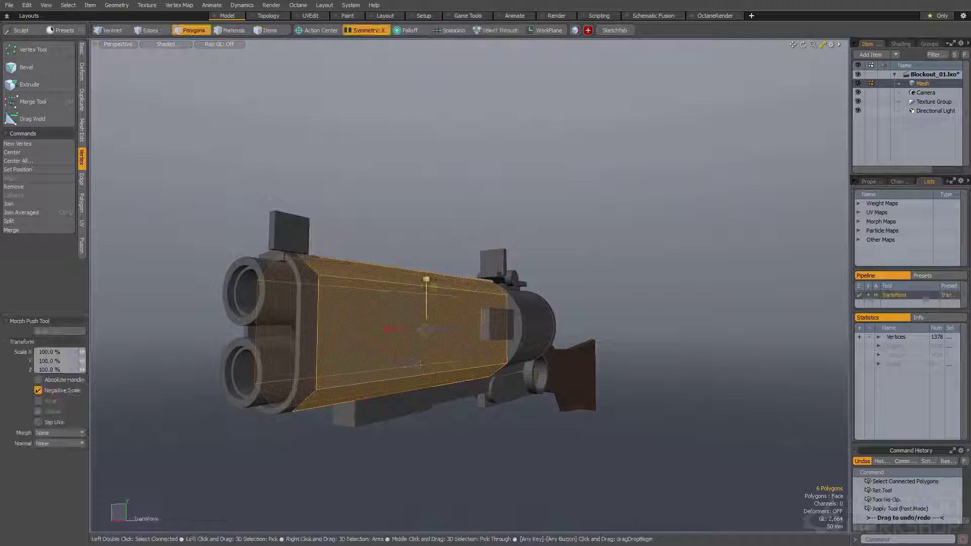
left_click_drag(427, 278, 435, 327)
key("space")
Step: Select both complete barrels and scale them together
left_click(408, 329)
key("r")
key("space")
key("space")
key("space")
key("space")
left_click(379, 322)
double_click(378, 322)
double_click(390, 368)
double_click(385, 288, "shift")
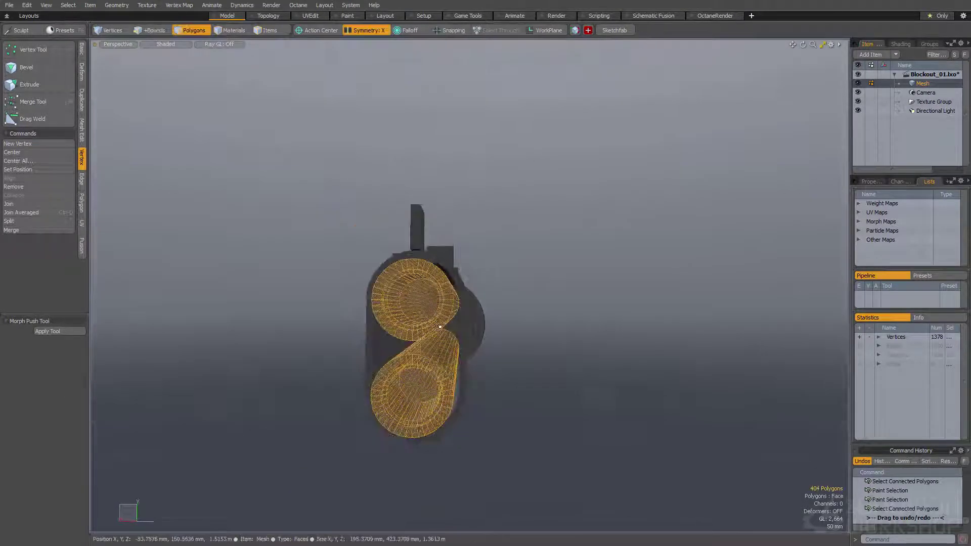
key("r")
key("space")
key("r")
left_click_drag(436, 335, 364, 369)
key("space")
left_click(434, 333)
key("w")
key("space")
double_click(346, 355)
key("r")
left_click_drag(435, 321, 476, 317)
key("ctrl+z")
key("space")
Step: Move the small rectangular side block forward and shorten it lengthwise so it ends at the cylinder collar
left_click(490, 366)
left_click(424, 329)
double_click(424, 329)
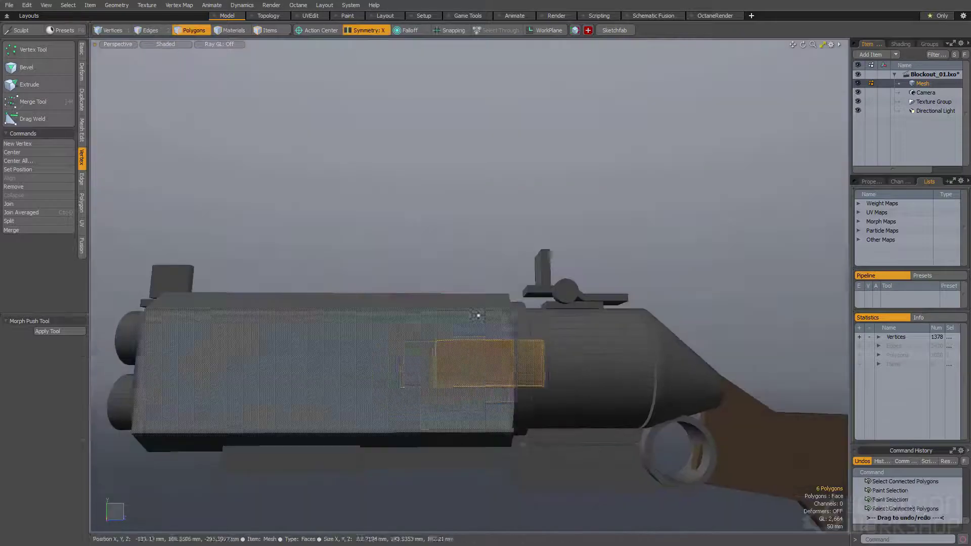
key("y")
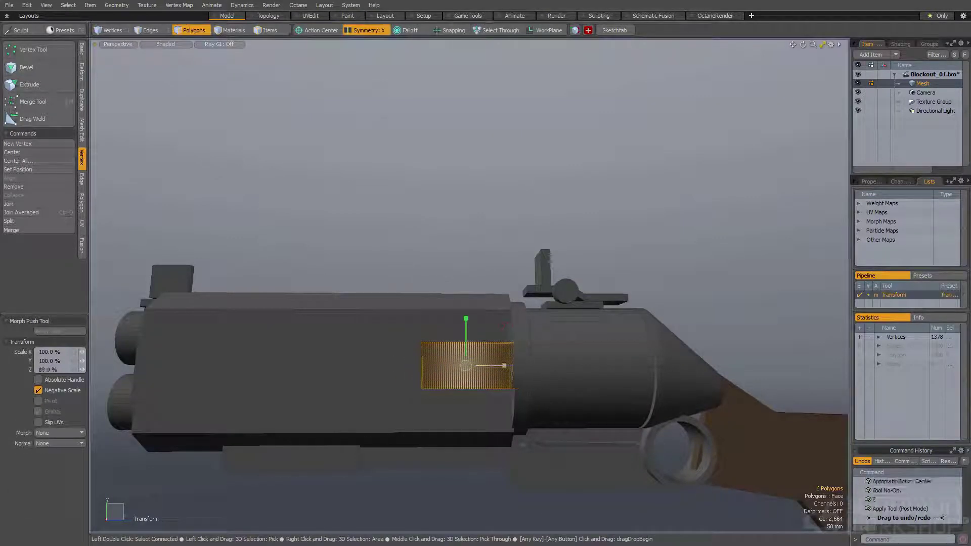
key("q")
left_click_drag(475, 364, 486, 382, "alt")
left_click(427, 403)
scroll(486, 387, "up", 4)
double_click(490, 425)
left_click_drag(487, 424, 484, 391, "alt")
left_click(483, 391)
key("space")
key("space")
key("space")
key("space")
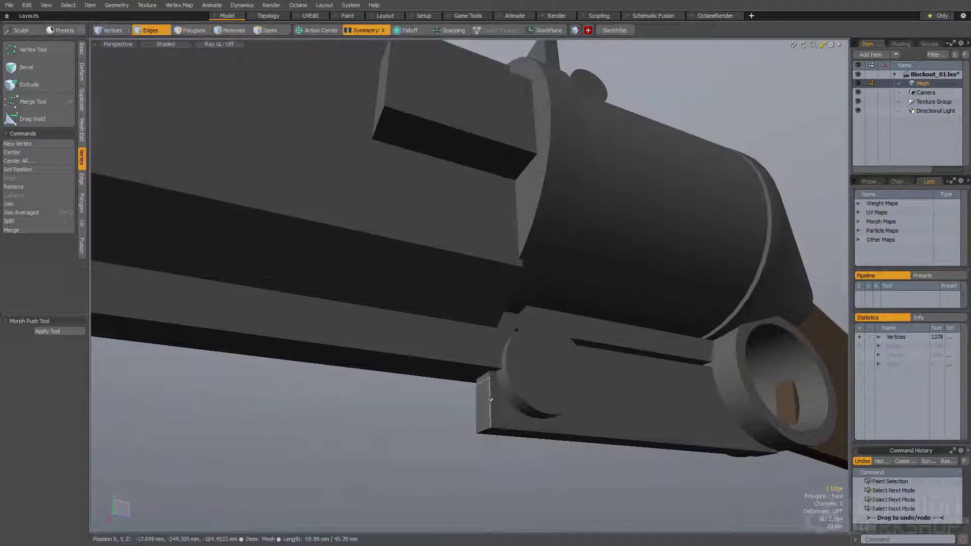
left_click_drag(644, 397, 656, 391, "alt")
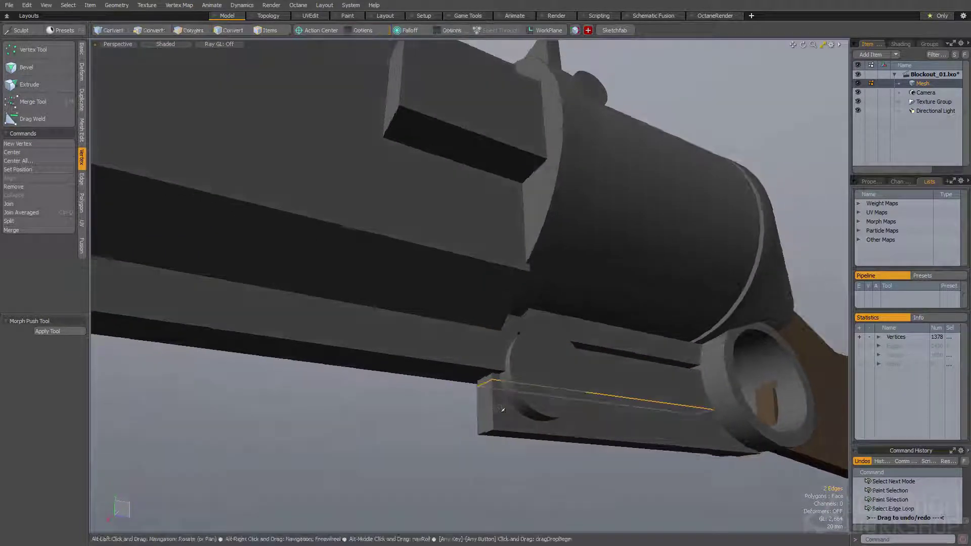
Step: Duplicate the round hinge at the lower frame's front and scale the copy to 117.5% in Y and Z
key("space")
double_click(538, 388)
left_click_drag(538, 388, 433, 397, "alt")
key("w")
key("q")
key("y")
key("r")
left_click_drag(550, 386, 516, 389, "alt")
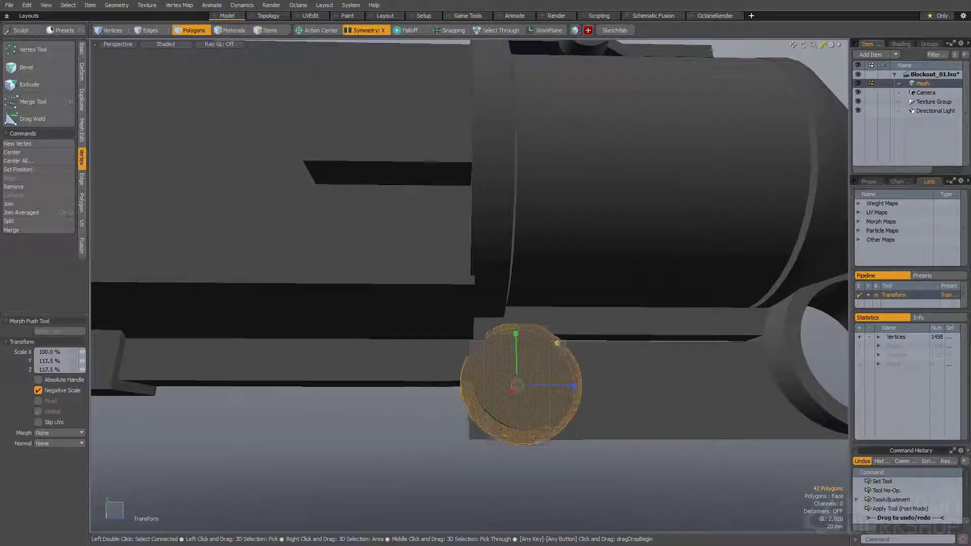
Step: Delete the boxy lower frame piece between the front hinge and the rear ring
key("space")
left_click(613, 384)
double_click(617, 385)
key("Delete")
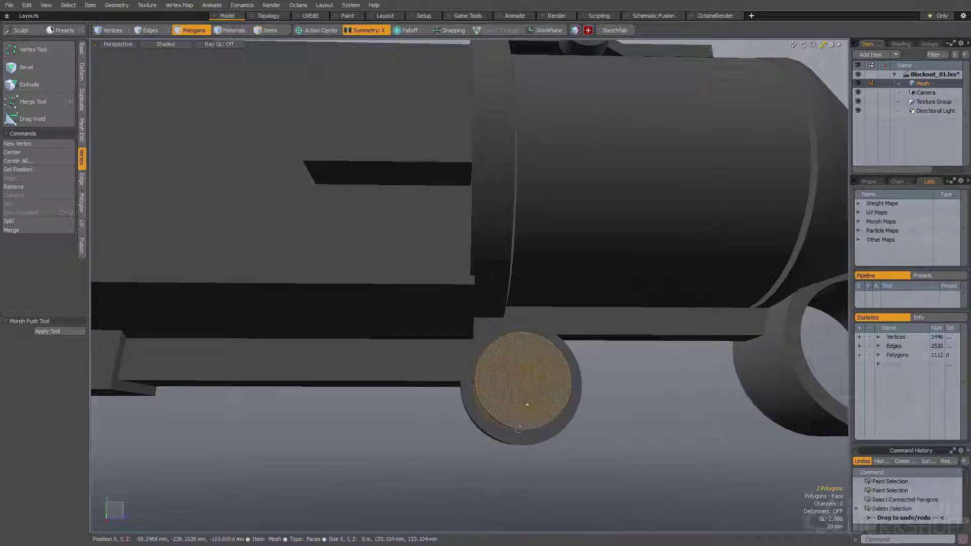
Step: Select the rear half of the enlarged hinge disc's rim, bevel those faces, and pull them rearward into a new lower frame
left_click_drag(523, 403, 530, 406, "alt")
left_click(531, 406)
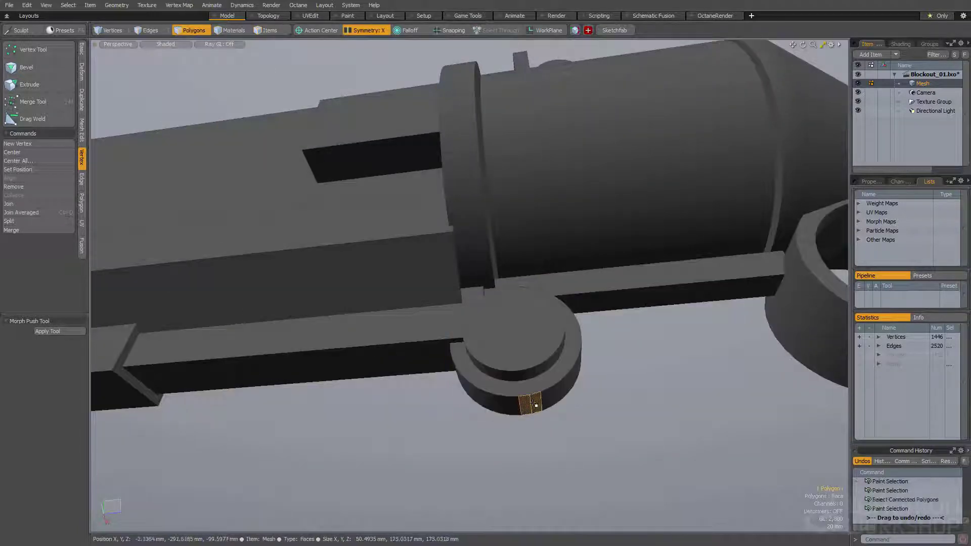
left_click_drag(529, 394, 510, 379, "alt")
key("b")
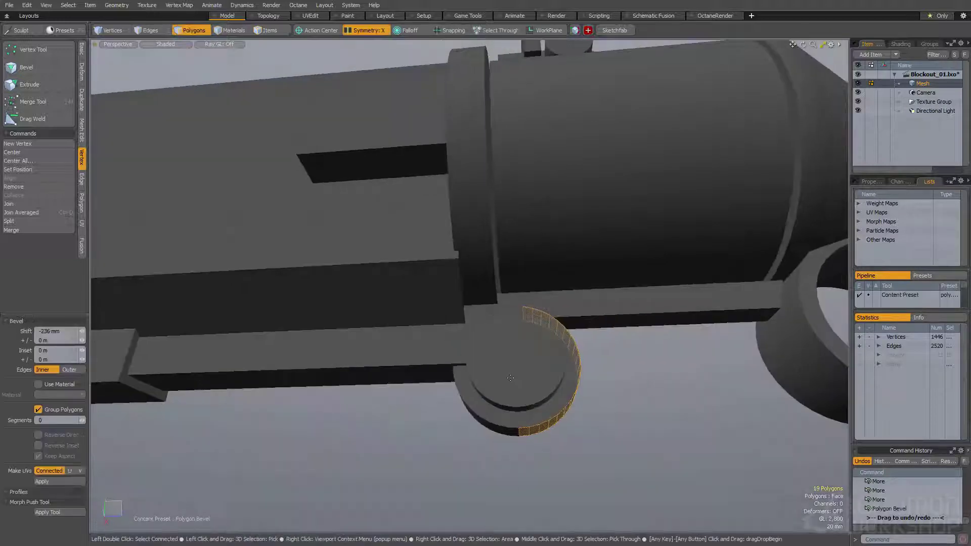
left_click_drag(595, 375, 474, 383, "alt+shift")
left_click_drag(475, 383, 618, 387, "alt")
key("w")
key("space")
Step: Flatten the new lower frame's rear end faces along Z and adjust their position
key("r")
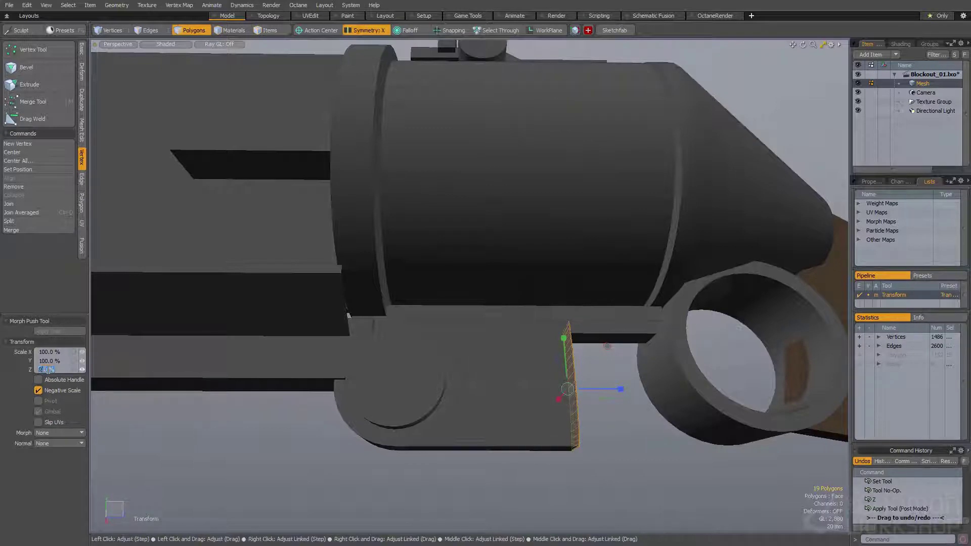
mouse_move(582, 390)
left_mouse_down("alt+shift")
mouse_move(510, 394)
mouse_move(503, 387)
mouse_move(672, 381)
mouse_move(624, 380)
mouse_move(582, 399)
left_mouse_up("alt+shift")
key("w")
key("q")
Step: Reposition the new lower frame together with its front hinge cylinder, undoing the last adjustment
double_click(553, 417)
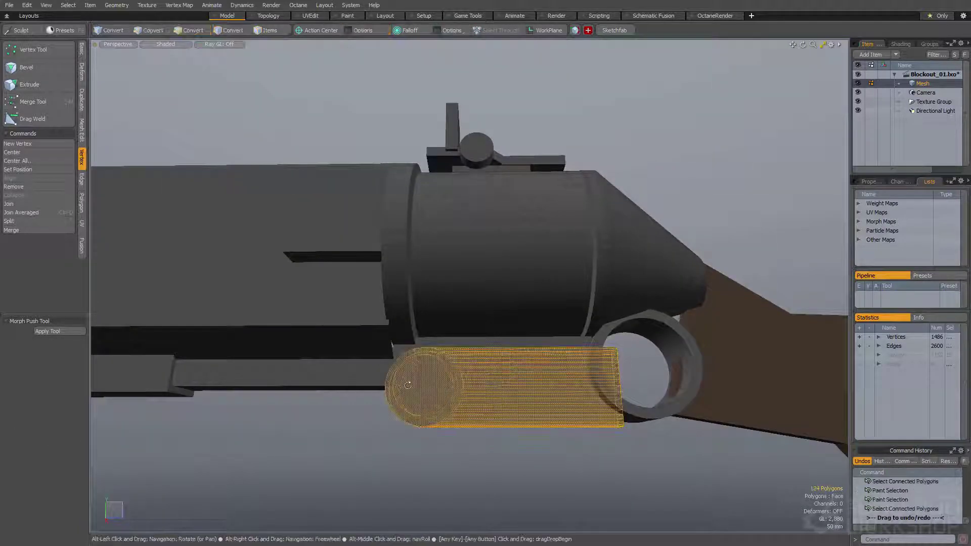
key("w")
left_click_drag(425, 403, 397, 397)
mouse_move(499, 306)
left_mouse_down()
mouse_move(460, 310)
mouse_move(501, 299)
left_mouse_up()
key("ctrl+z")
key("q")
Step: Limit the selection to the lower frame's rear end faces and move them 73 mm rearward into the ring
mouse_move(501, 299)
right_mouse_down("ctrl")
mouse_move(484, 465)
mouse_move(520, 425)
right_mouse_up("ctrl")
left_click_drag(520, 426, 598, 383, "alt")
key("w")
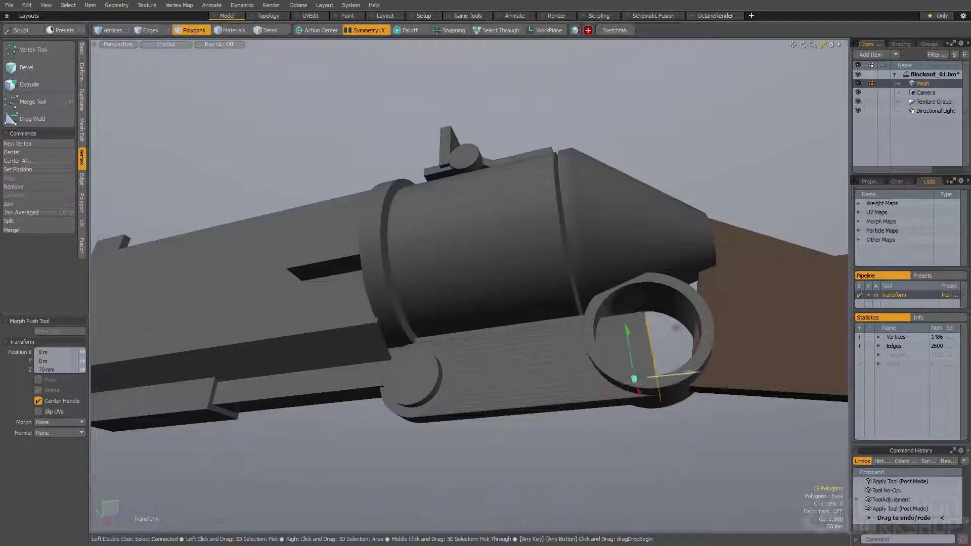
key("q")
Step: Copy and paste the rear ring's inner face loop, and cap the copy's open ends to form a solid plug
left_click_drag(657, 380, 509, 425, "alt")
scroll(510, 425, "down", 3)
scroll(603, 406, "up", 5)
mouse_move(602, 407)
left_mouse_down("alt")
mouse_move(536, 396)
mouse_move(506, 379)
left_mouse_up("alt")
double_click(537, 396)
scroll(536, 396, "up", 2)
mouse_move(553, 357)
left_mouse_down()
mouse_move(545, 373)
mouse_move(563, 389)
left_mouse_up()
key("l")
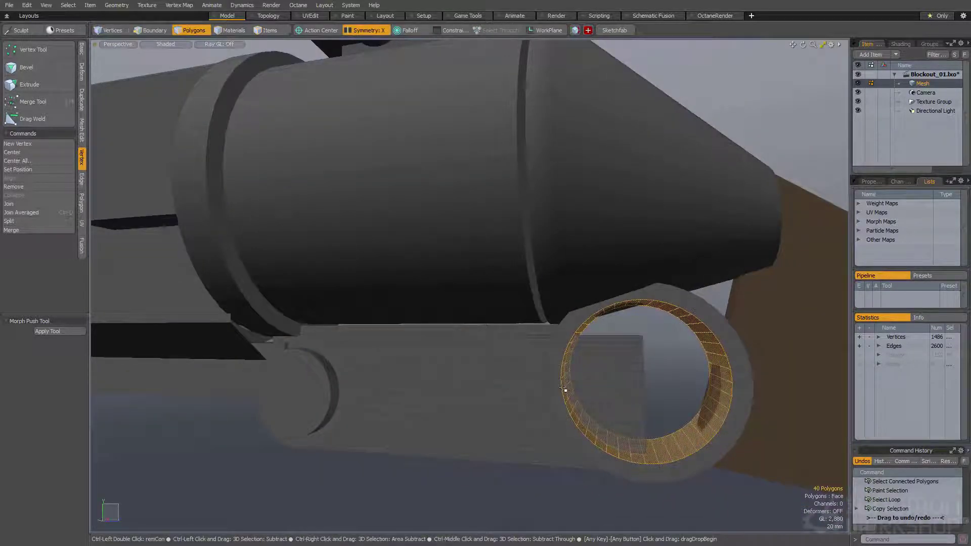
key("ctrl+2")
left_click_drag(561, 391, 542, 400, "alt")
key("p")
key("space")
Step: Enlarge the plug to about 190 mm wide and 226 mm across so it extends past the ring's sides
left_click(613, 402)
left_click_drag(613, 404, 542, 411, "alt")
key("y")
key("ctrl+z")
left_click_drag(543, 412, 592, 410, "alt")
key("space")
left_click_drag(491, 427, 523, 425, "alt")
mouse_move(516, 374)
left_mouse_down("alt")
mouse_move(514, 343)
mouse_move(504, 366)
left_mouse_up("alt")
double_click(504, 367)
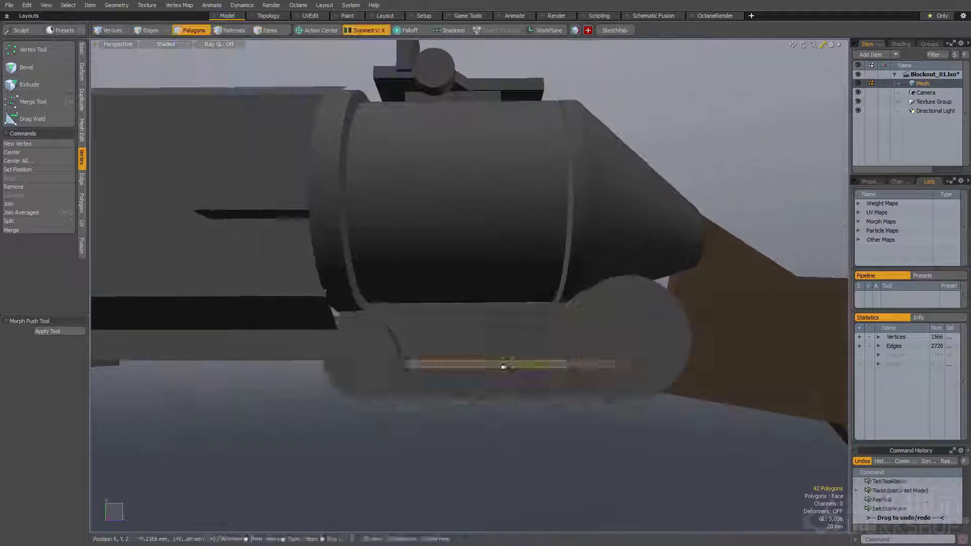
left_click(466, 423)
key("ctrl+1")
left_click_drag(449, 377, 481, 408, "ctrl")
left_click_drag(540, 403, 524, 405, "alt")
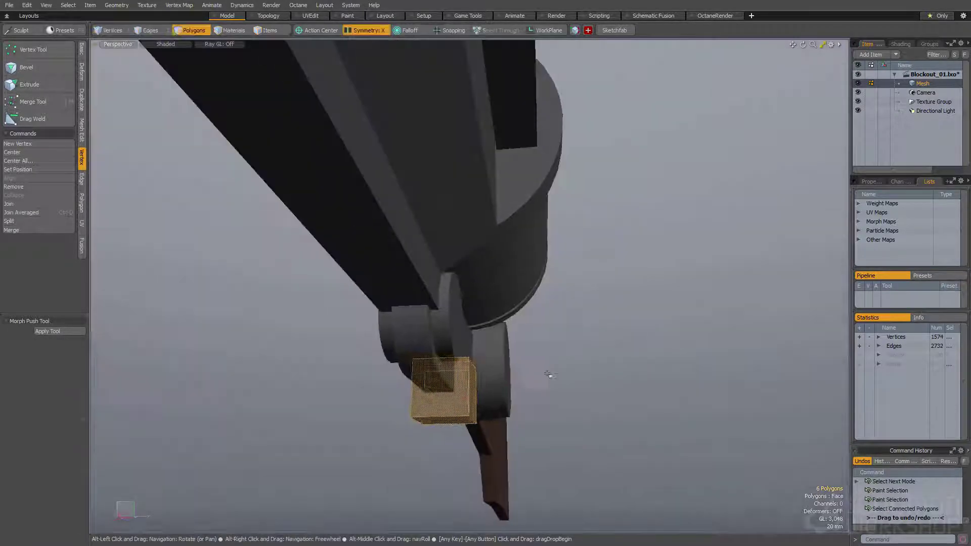
left_click_drag(506, 393, 525, 392)
key("space")
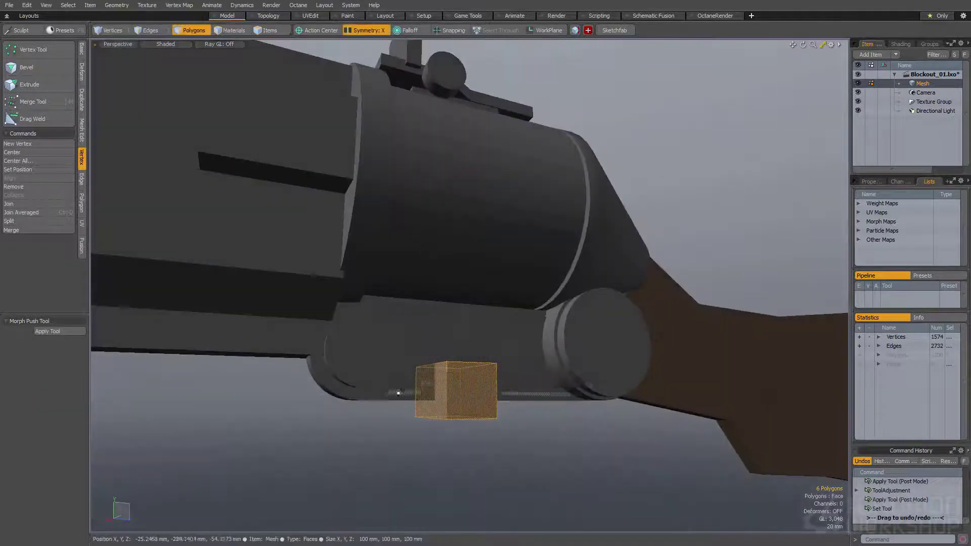
mouse_move(405, 377)
left_mouse_down("alt")
mouse_move(424, 363)
mouse_move(396, 374)
mouse_move(447, 364)
mouse_move(395, 387)
left_mouse_up("alt")
scroll(467, 372, "up", 3)
key("Delete")
Step: Select the round plug, cut it out of the gun mesh, and paste it into a new mesh item with the gun still visible
left_click_drag(638, 359, 575, 329, "alt")
left_click_drag(576, 338, 594, 351, "alt")
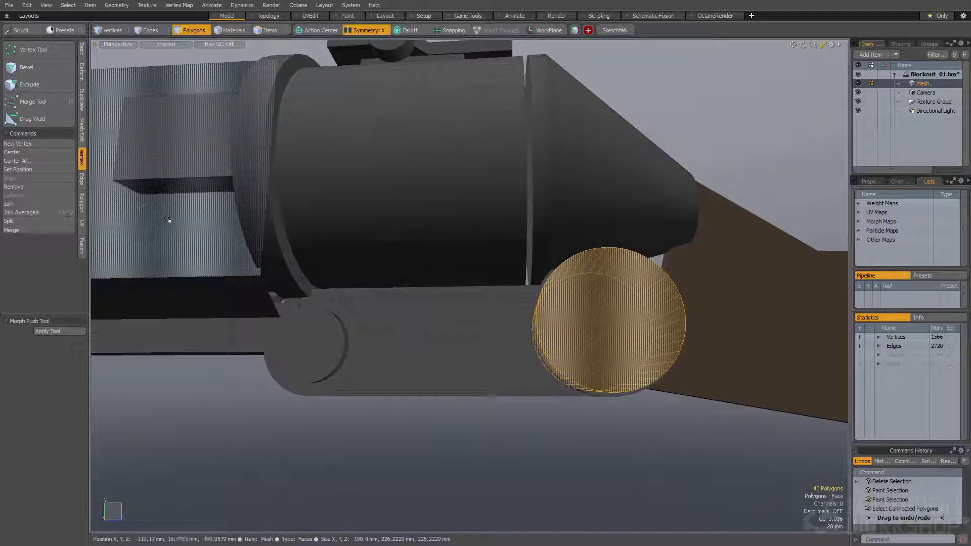
left_click_drag(440, 271, 448, 263, "alt")
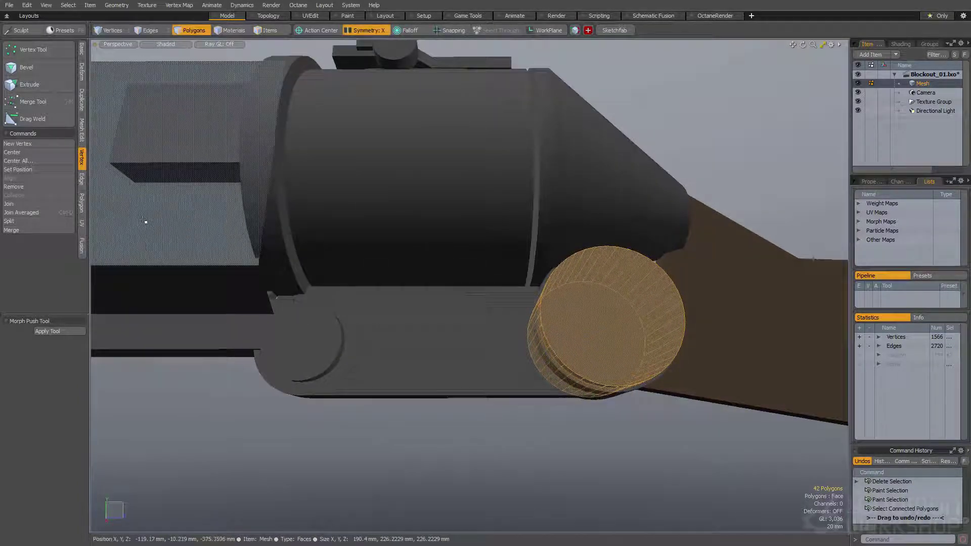
left_click(82, 201)
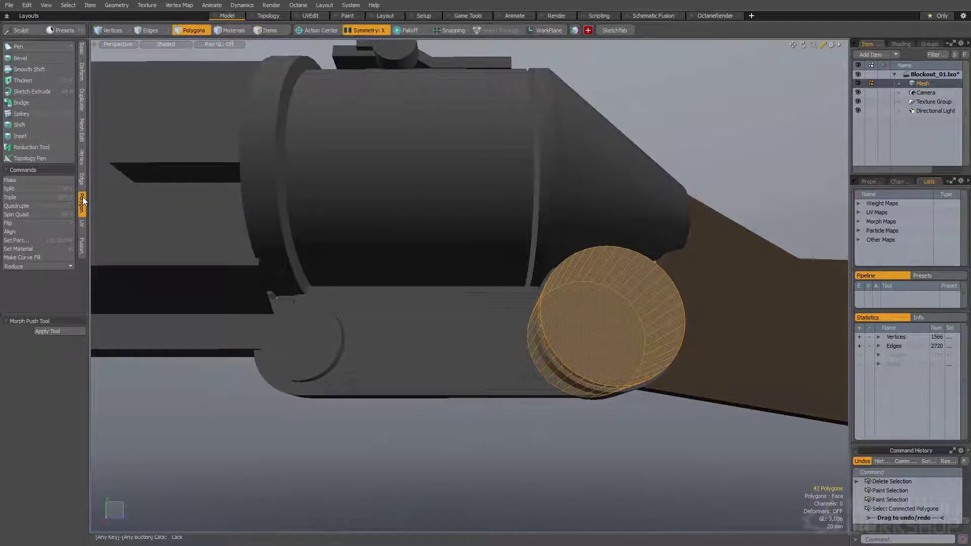
left_click(82, 130)
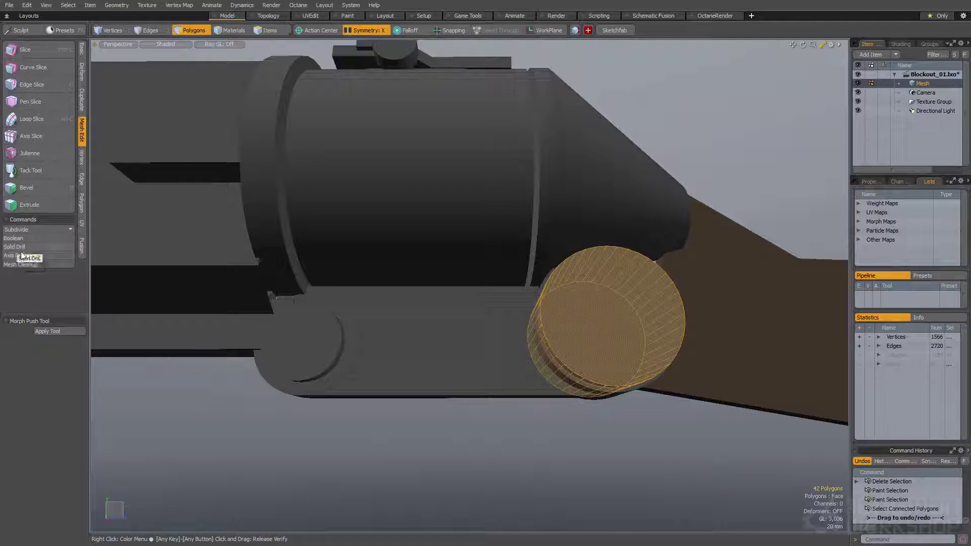
key("alt")
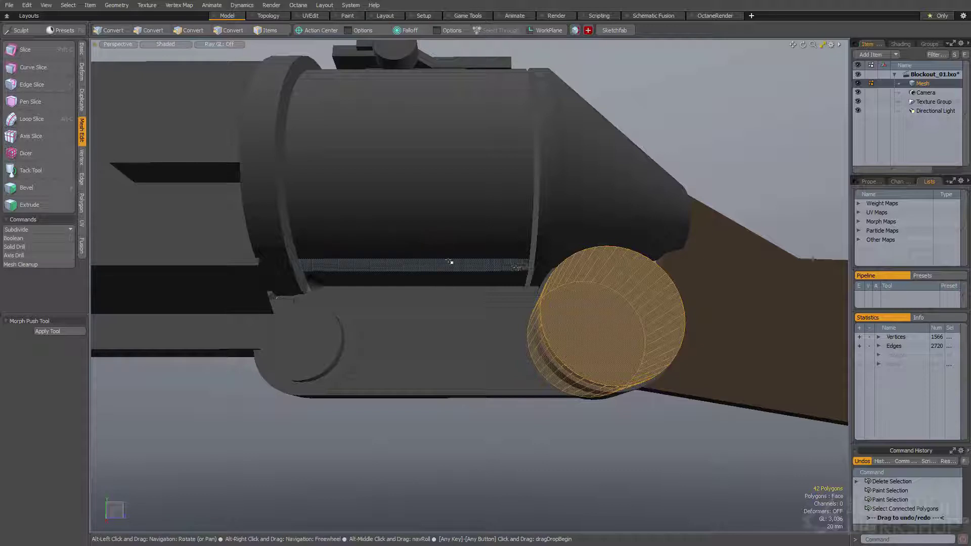
key("ctrl+x")
key("n")
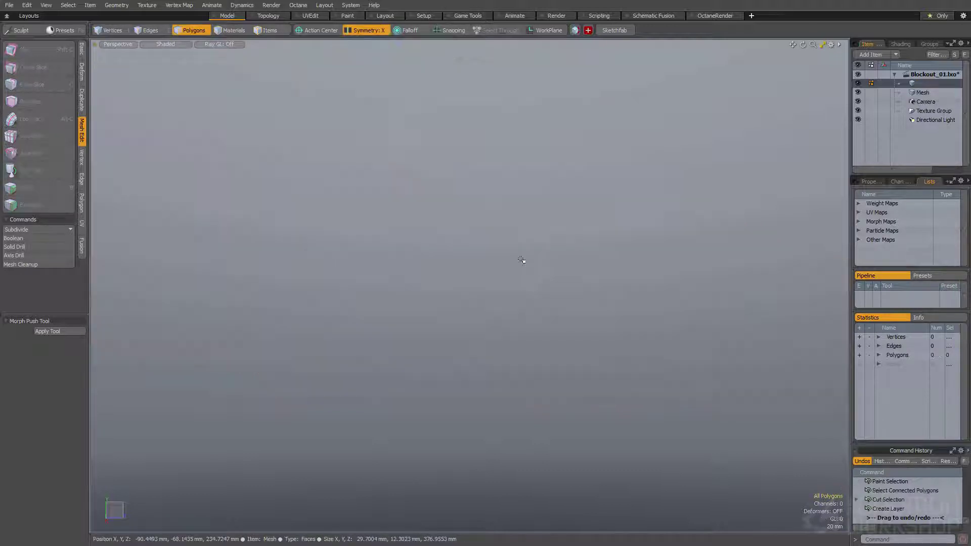
key("ctrl+v")
key("h")
left_click_drag(521, 253, 524, 263, "alt")
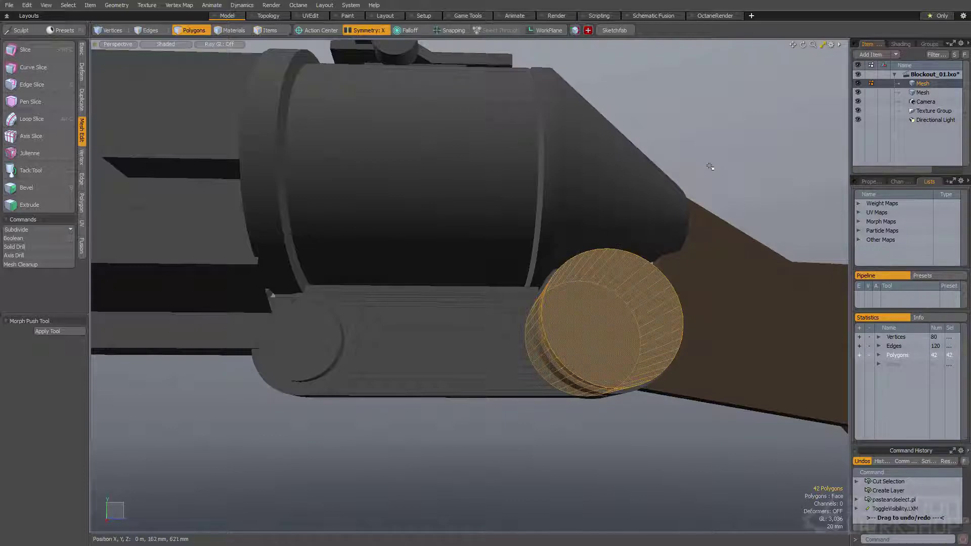
Step: Try to subtract the background mesh from the round plug's layer with a Boolean, and undo the attempt
left_click(28, 237)
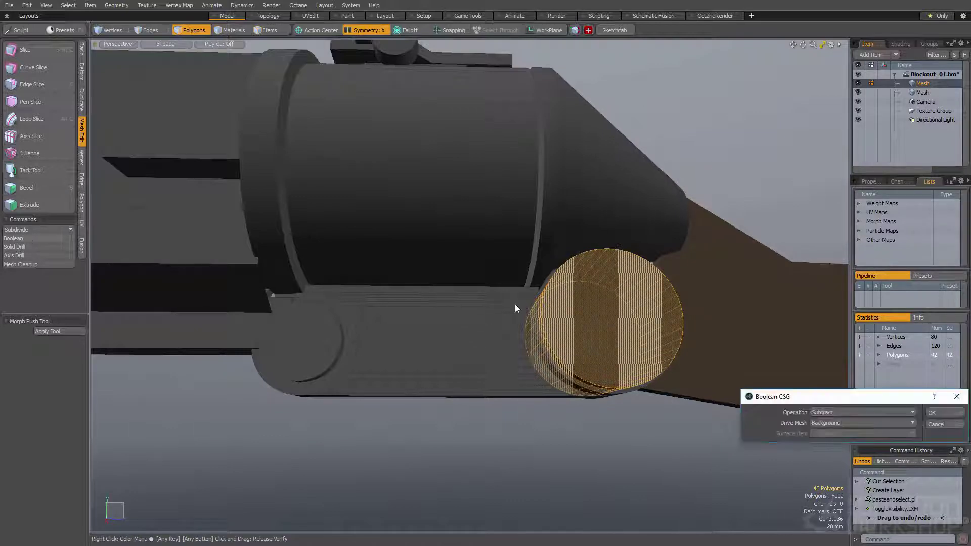
left_click(933, 413)
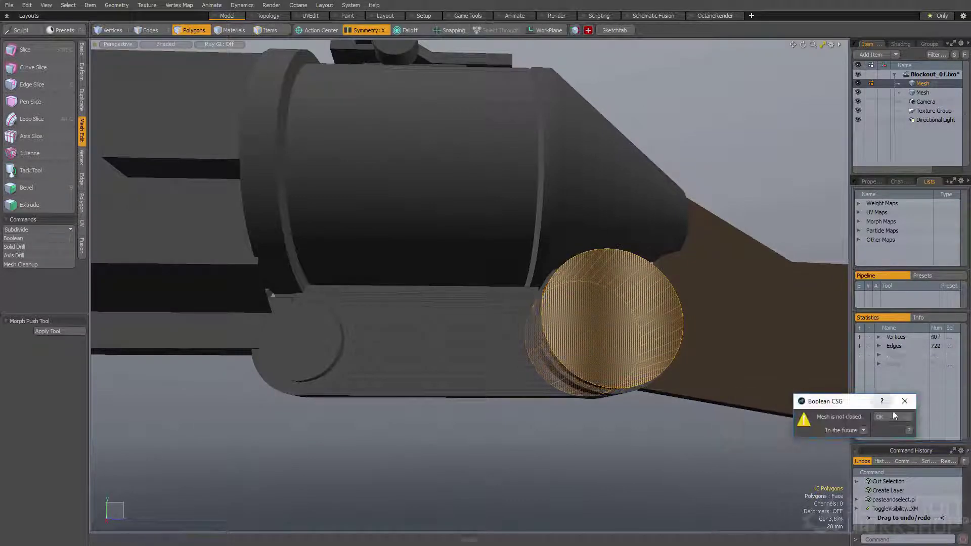
double_click(563, 312)
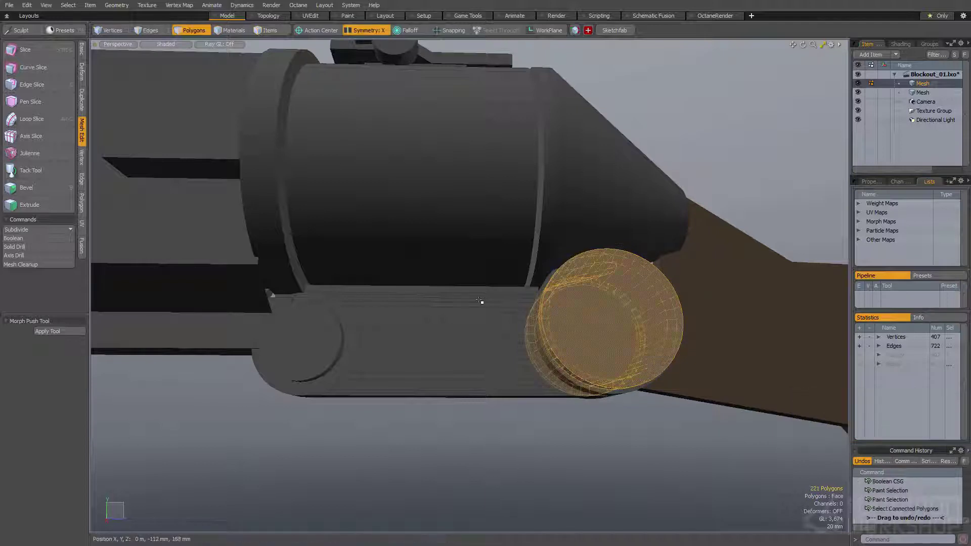
left_click_drag(513, 303, 502, 277, "alt")
key("shift+h")
key("ctrl+z")
key("ctrl+z")
key("ctrl+z")
key("ctrl+z")
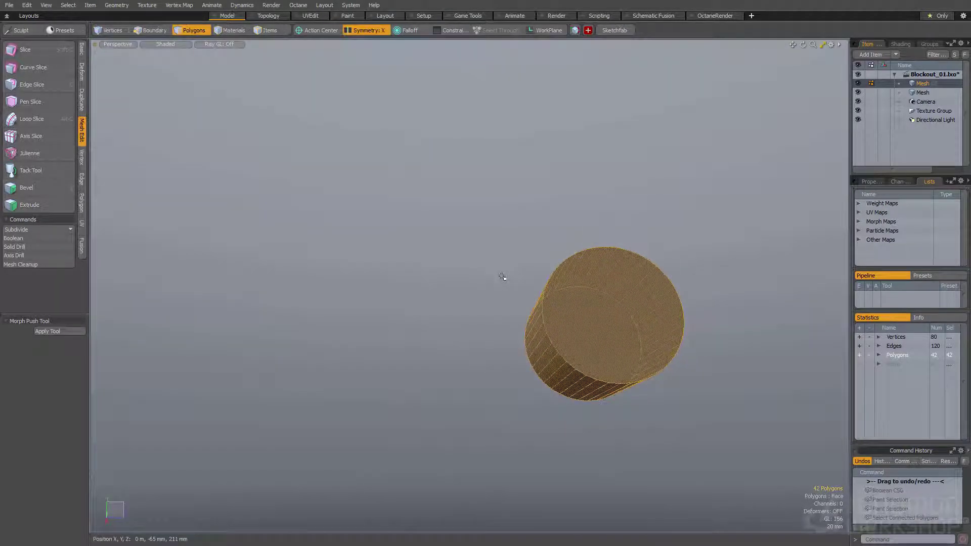
Step: Undo the round plug's transfer to a separate mesh item and unhide all geometry
key("ctrl+z")
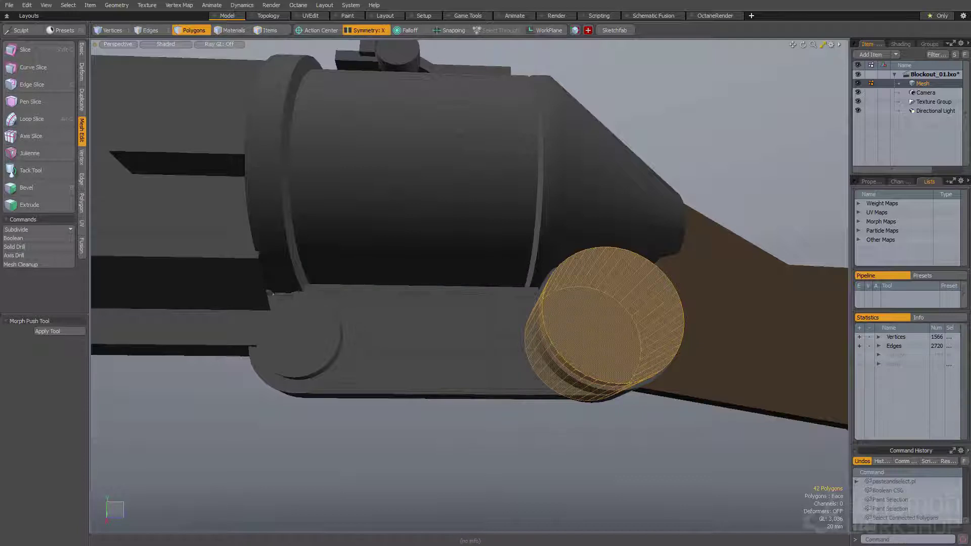
key("u")
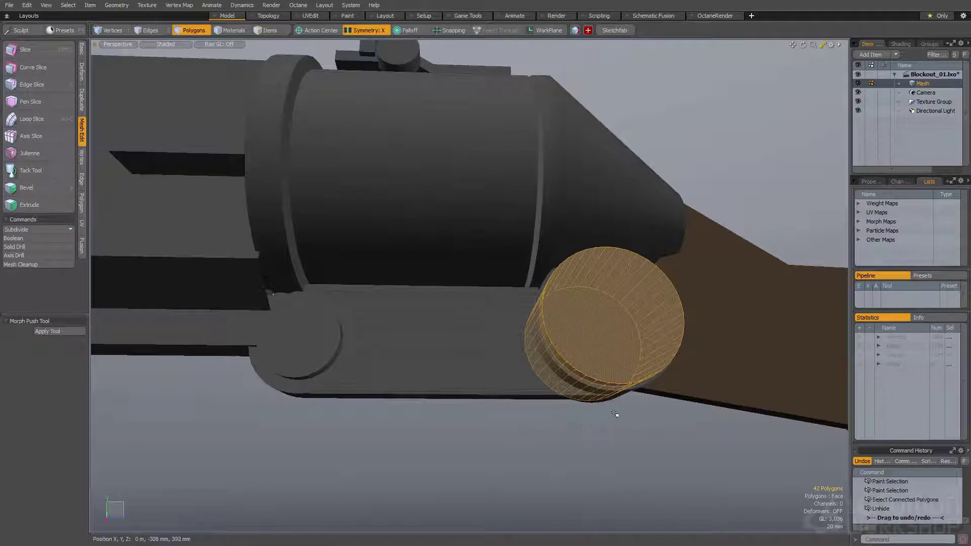
left_click_drag(593, 416, 575, 402, "alt")
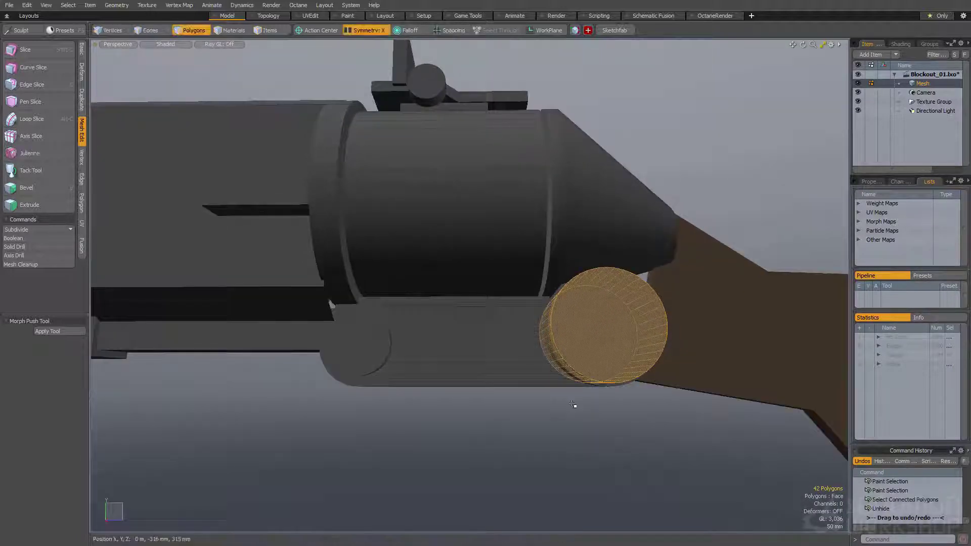
left_click_drag(549, 392, 455, 372, "ctrl+alt")
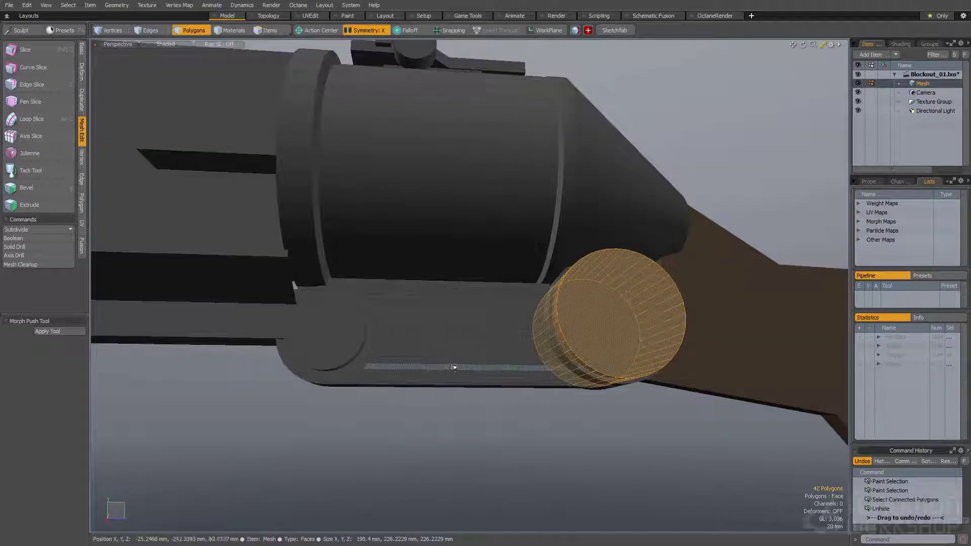
Step: Select the lower frame and barrel shell as connected parts to check them, ending with only the whole round plug selected
double_click(494, 362)
double_click(590, 342)
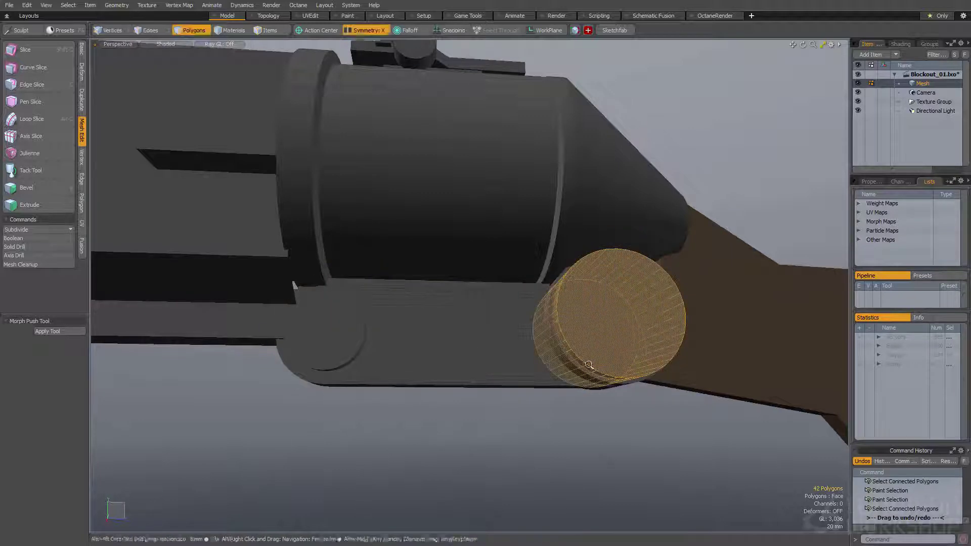
left_click_drag(589, 365, 536, 372, "ctrl+alt")
left_click(318, 280)
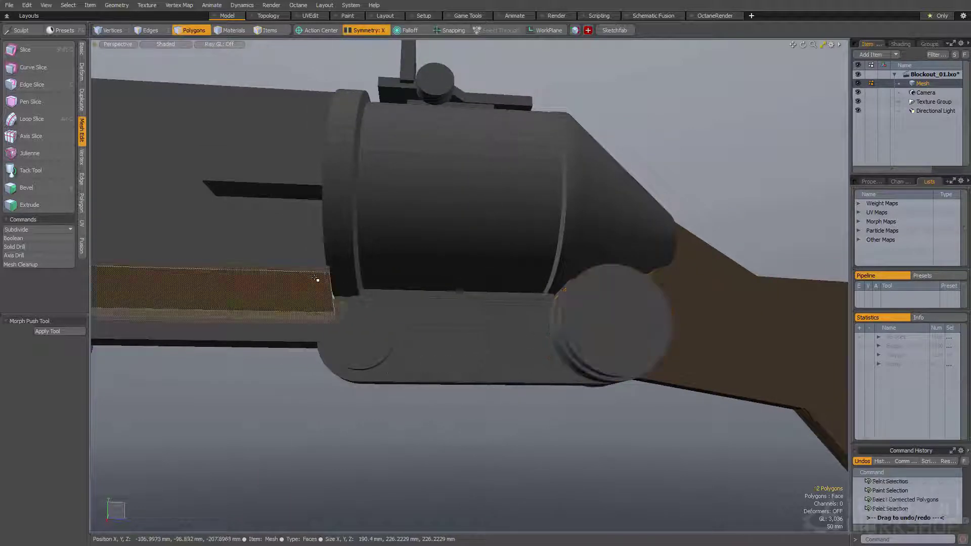
double_click(317, 279)
left_click_drag(319, 276, 393, 313, "alt+shift")
double_click(393, 313)
left_click_drag(571, 335, 687, 363, "alt")
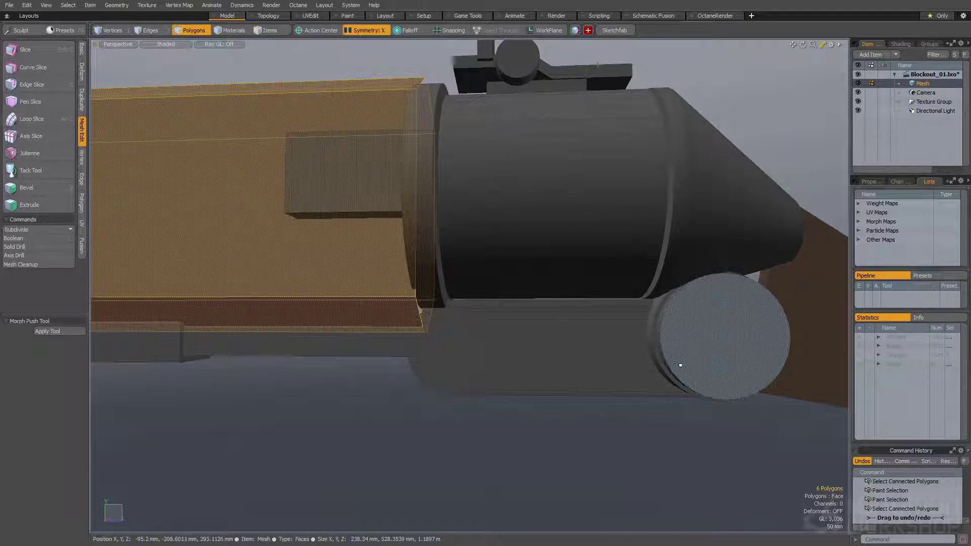
double_click(679, 365)
left_click_drag(678, 366, 490, 356, "alt")
scroll(550, 329, "up", 1)
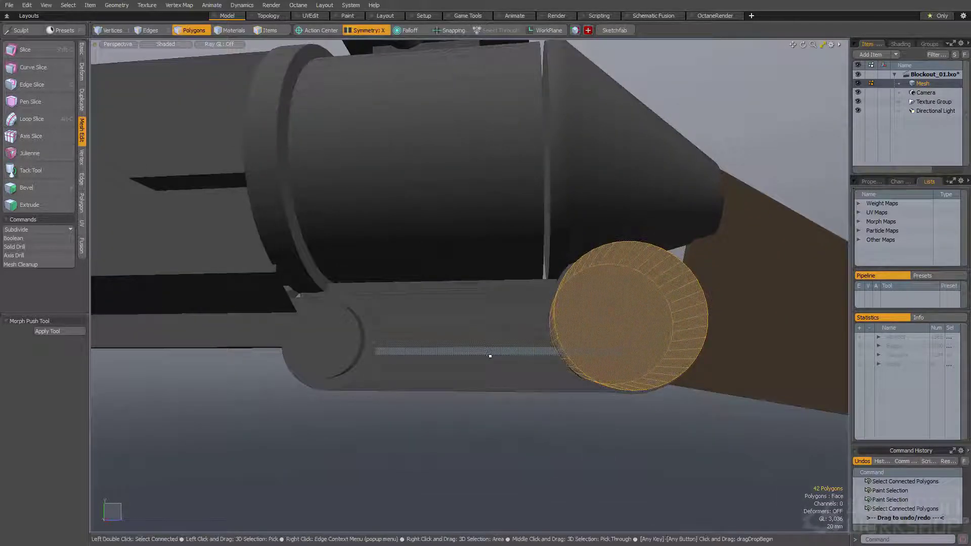
left_click_drag(489, 355, 509, 349, "alt")
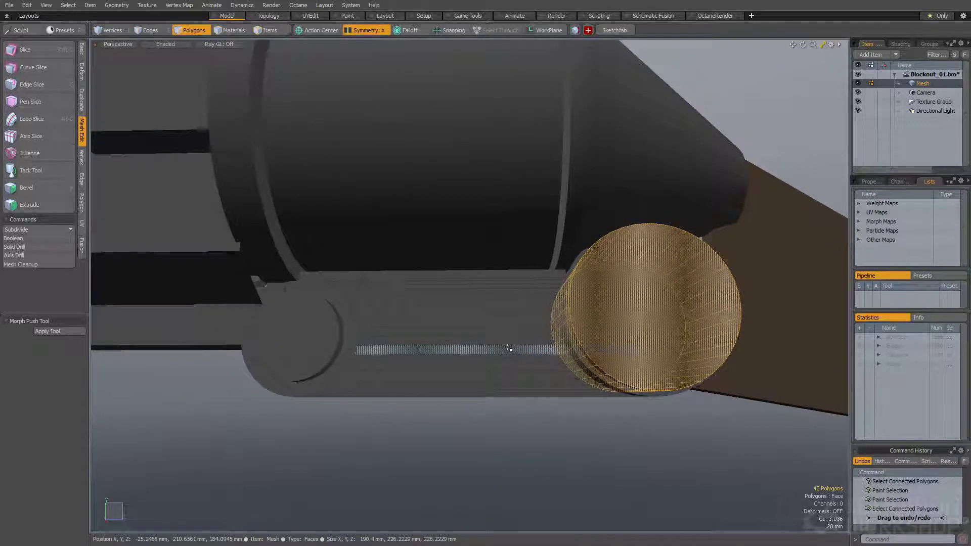
Step: Switch the viewport to Reflection shading and back to Shaded
key("KP_8")
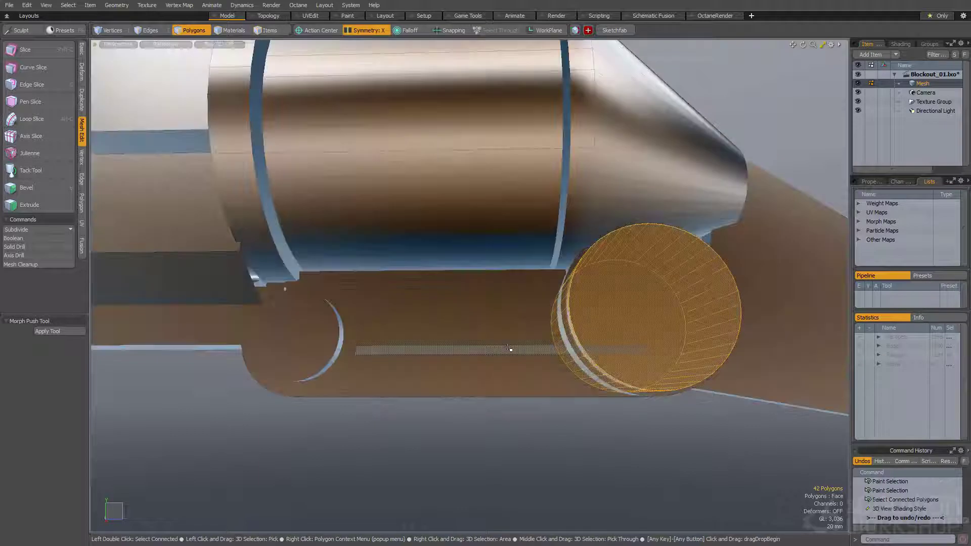
left_click(190, 45)
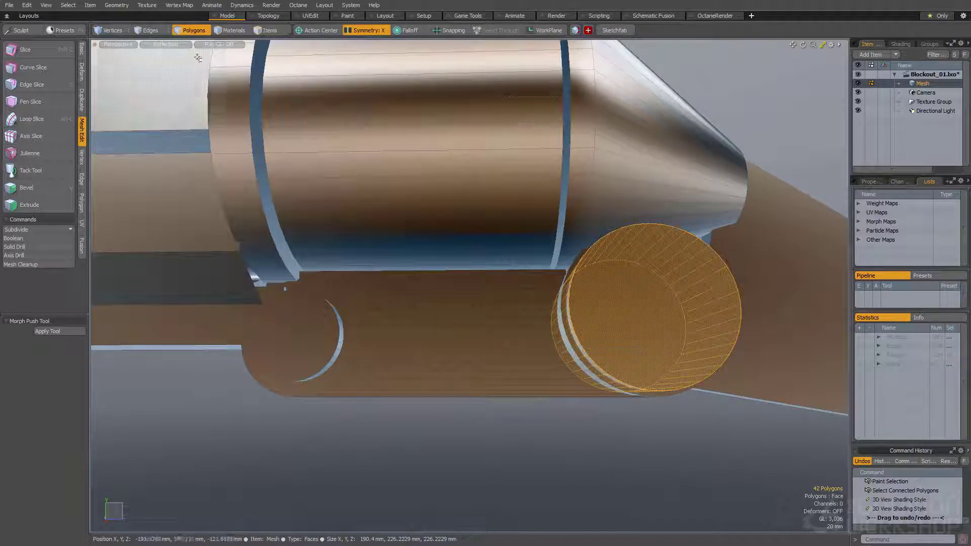
left_click(175, 95)
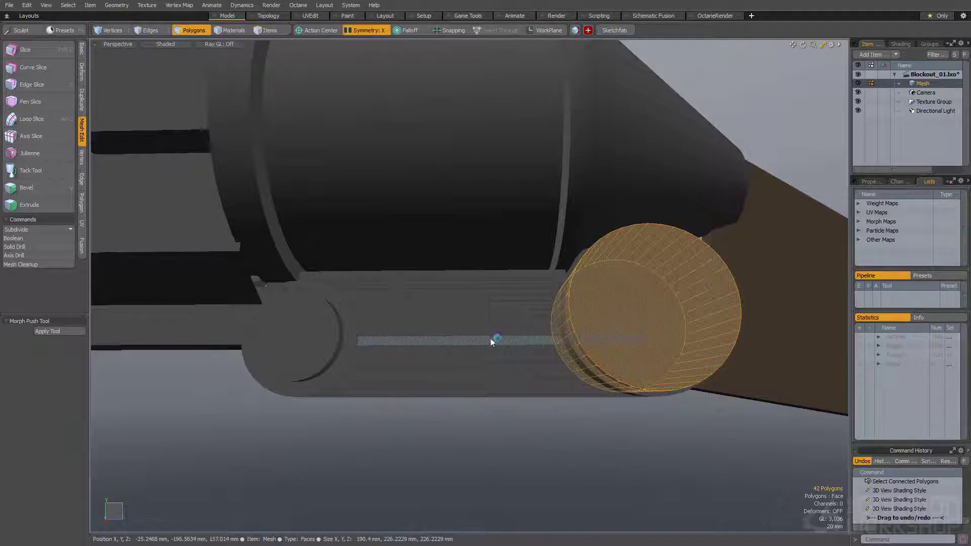
Step: Subtract the selected round plug from the gun mesh to clear the rear ring's opening, and clear the selection
key("ctrl+shift+b")
left_click_drag(492, 335, 392, 336, "alt")
double_click(450, 357)
left_click(441, 389)
left_click(439, 372)
left_click_drag(439, 372, 490, 392, "alt")
left_click(491, 394)
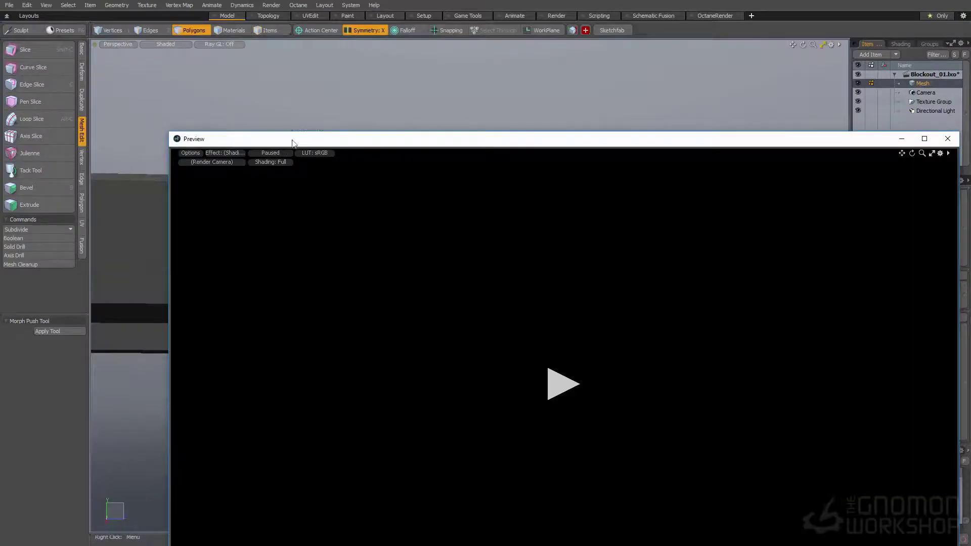
Step: Start the render preview and turn its camera to frame the whole gun from the side
left_click_drag(293, 140, 206, 25)
left_click(478, 265)
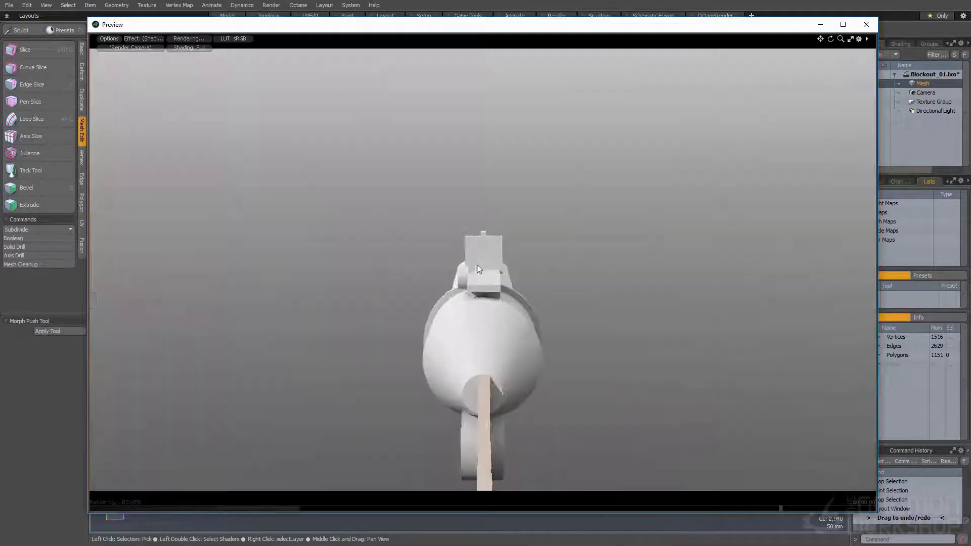
left_click_drag(439, 269, 511, 268, "alt")
scroll(478, 310, "down", 2)
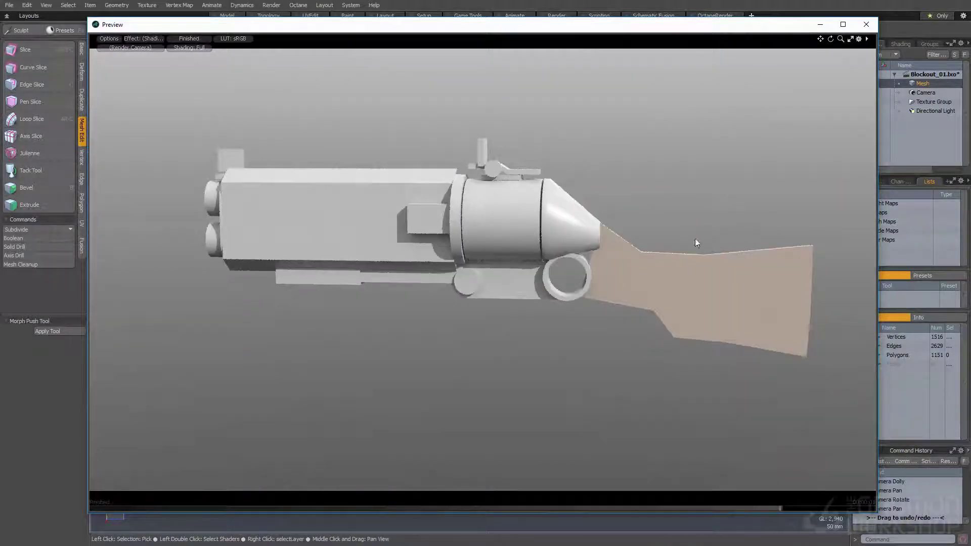
left_click_drag(789, 25, 769, 18)
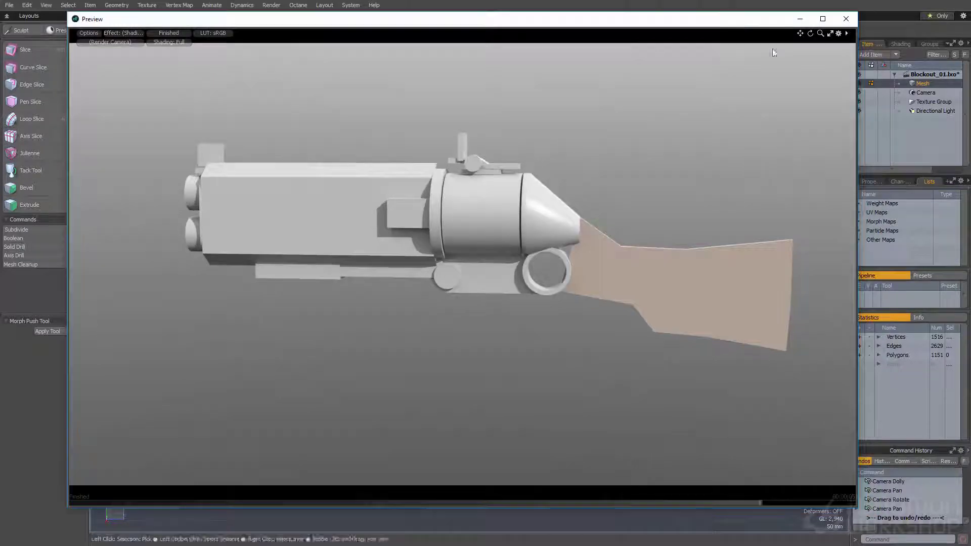
Step: Hide the directional light, check the gun from the side in the render preview, and close the preview
left_click(862, 111)
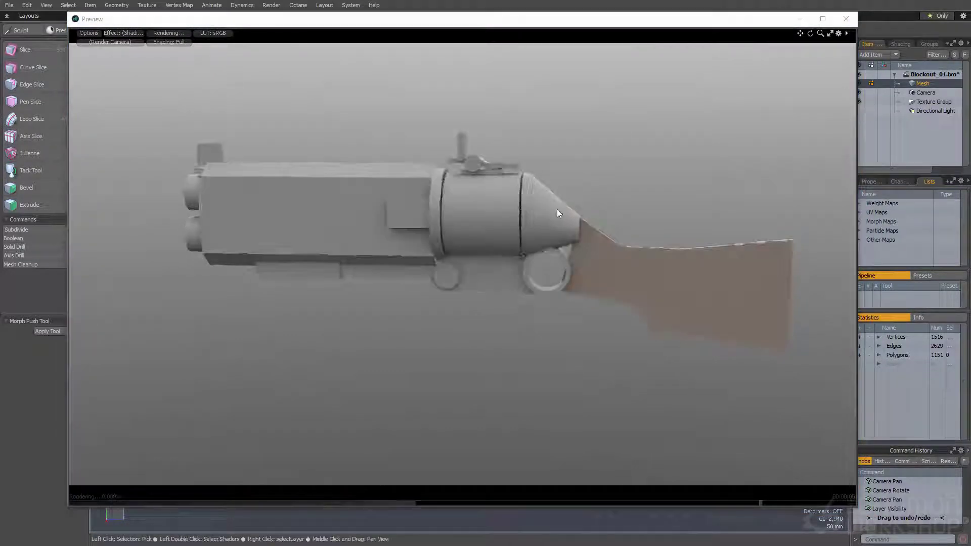
left_click_drag(681, 20, 654, 19)
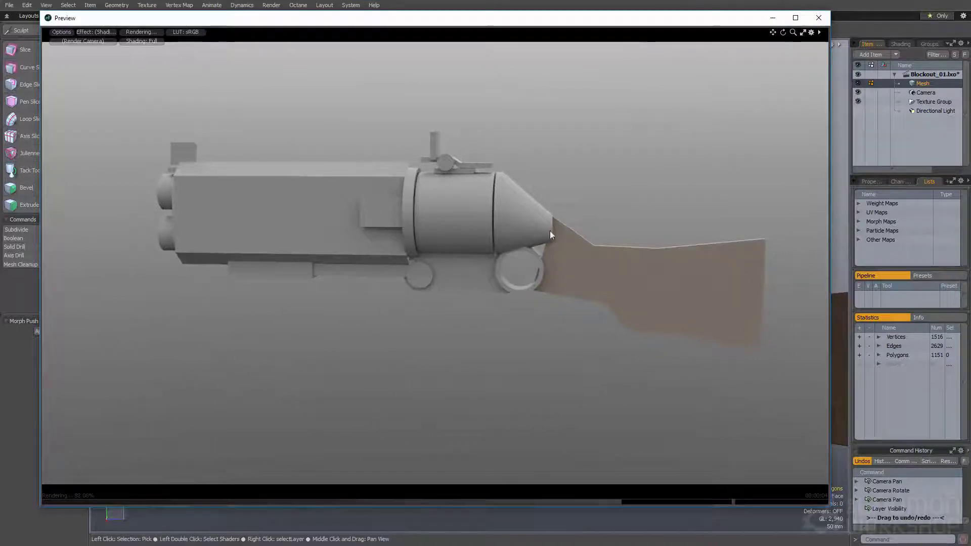
left_click_drag(550, 232, 602, 179, "alt")
scroll(595, 194, "up", 2)
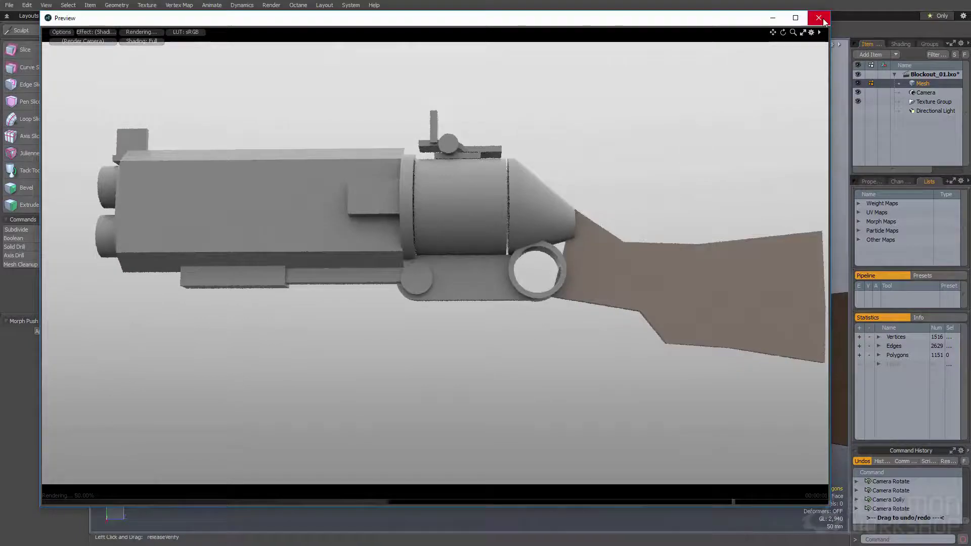
left_click(819, 18)
Step: Select the connected wooden stock and invert the selection so all the gun's metal parts are selected
left_click(499, 252)
double_click(465, 260)
double_click(641, 304)
key("[")
scroll(640, 300, "down", 4)
left_click_drag(639, 301, 586, 305, "alt")
scroll(586, 305, "up", 3)
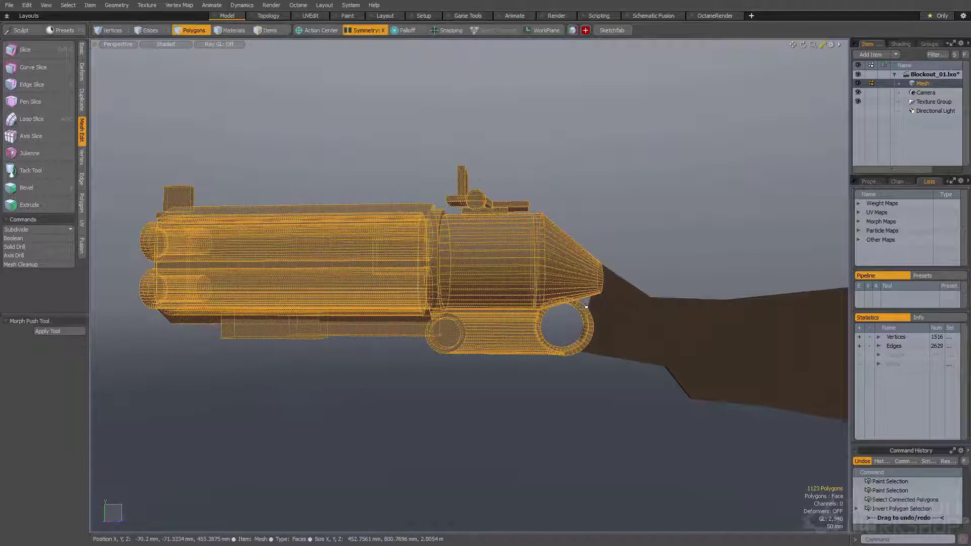
Step: Assign the selected parts a new material named Metal1 with the grey colour 0.43, 0.44, 0.43, and drop the selection
key("m")
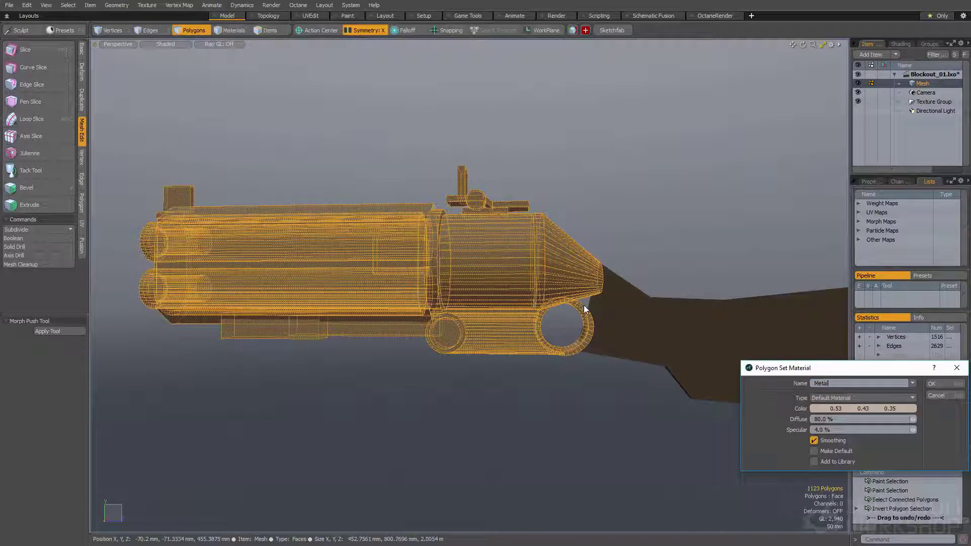
left_click(837, 408)
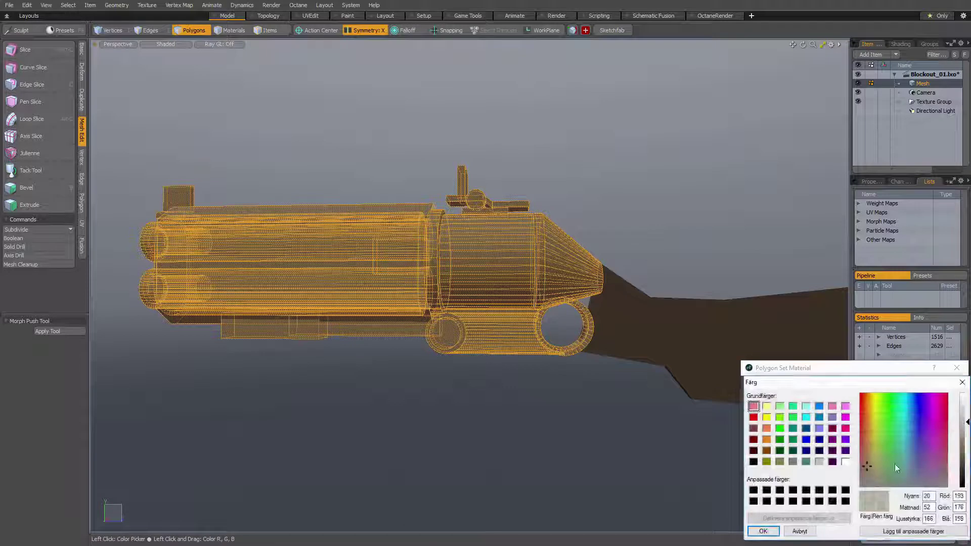
left_click(778, 532)
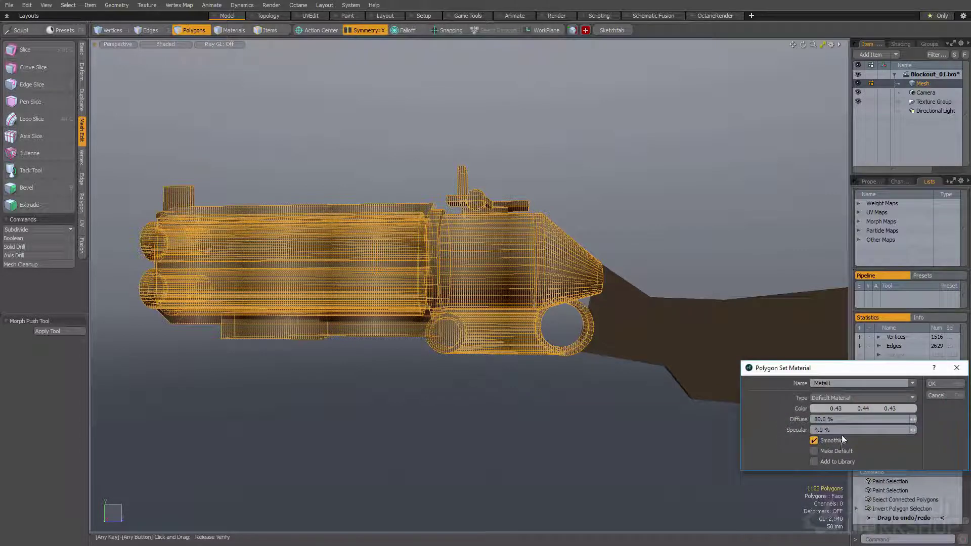
key("Return")
left_click(644, 174)
left_click(499, 256)
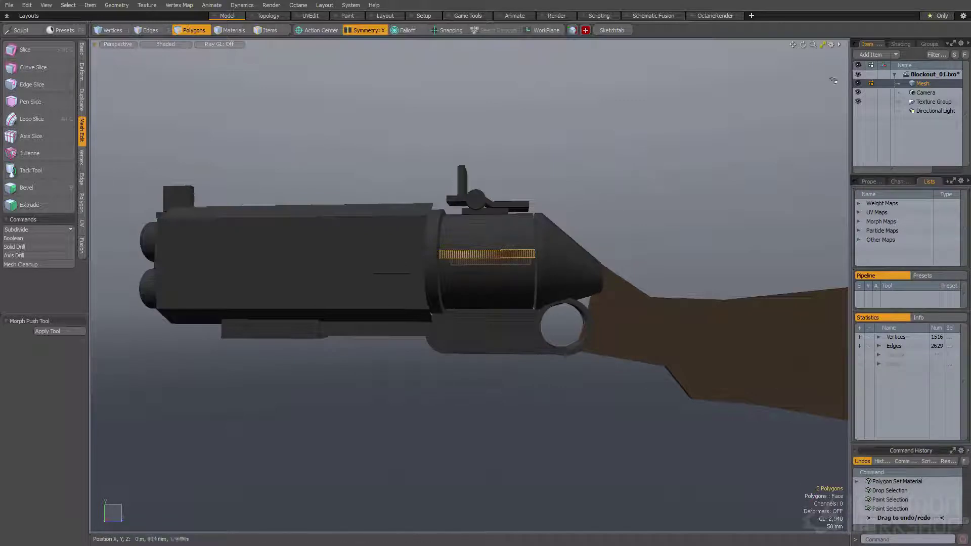
Step: Open the Metal1 material's properties, choose the Physically Based shading model, and clear the face selection
left_click(901, 44)
left_click(876, 122)
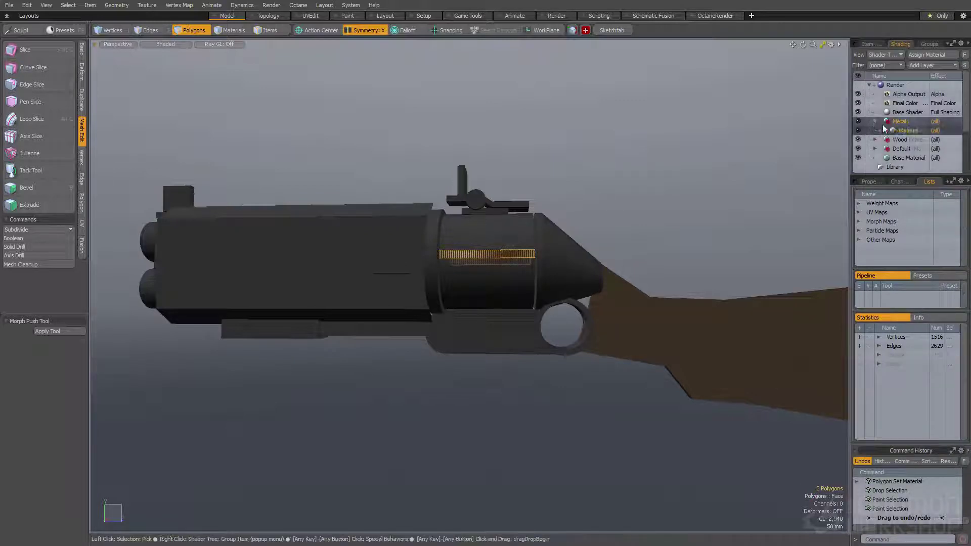
left_click(908, 130)
left_click(869, 182)
left_click(922, 203)
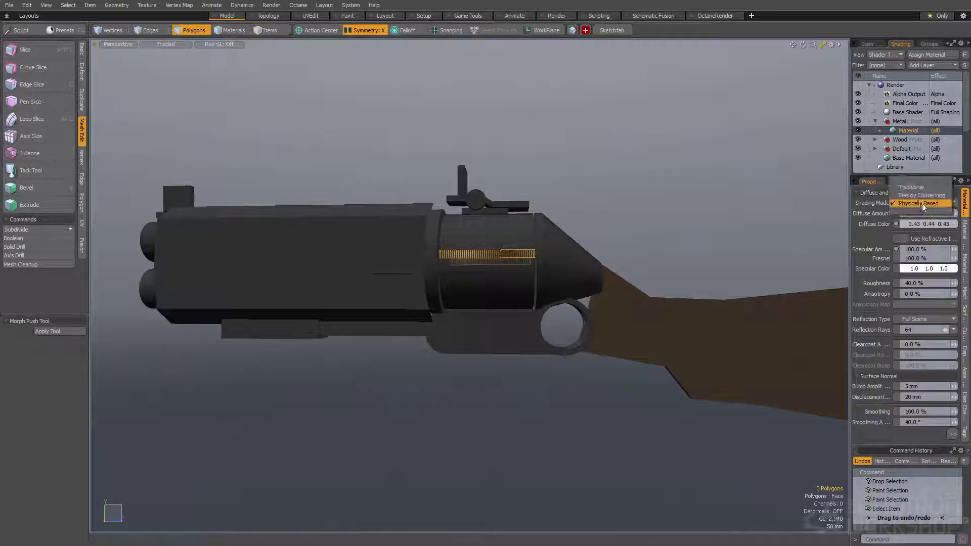
left_click(920, 204)
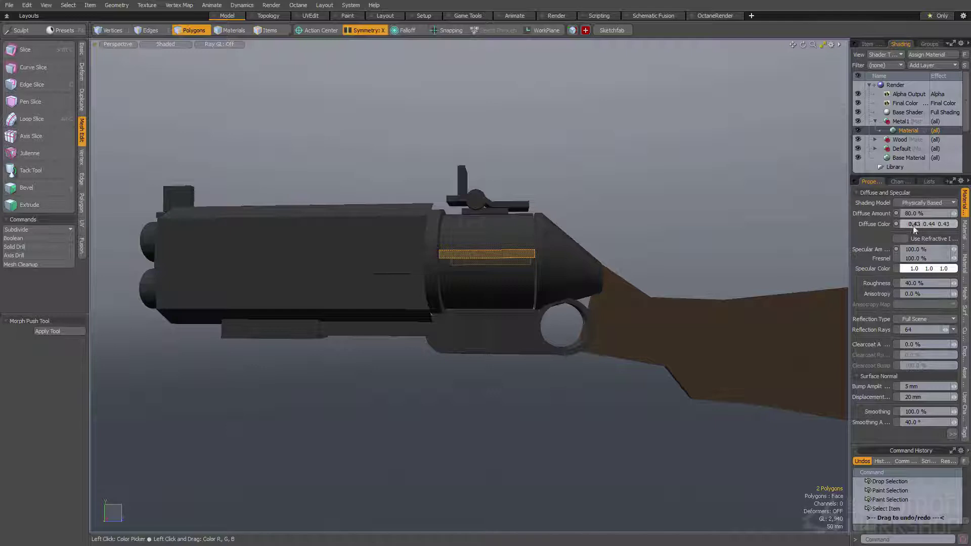
left_click(650, 199)
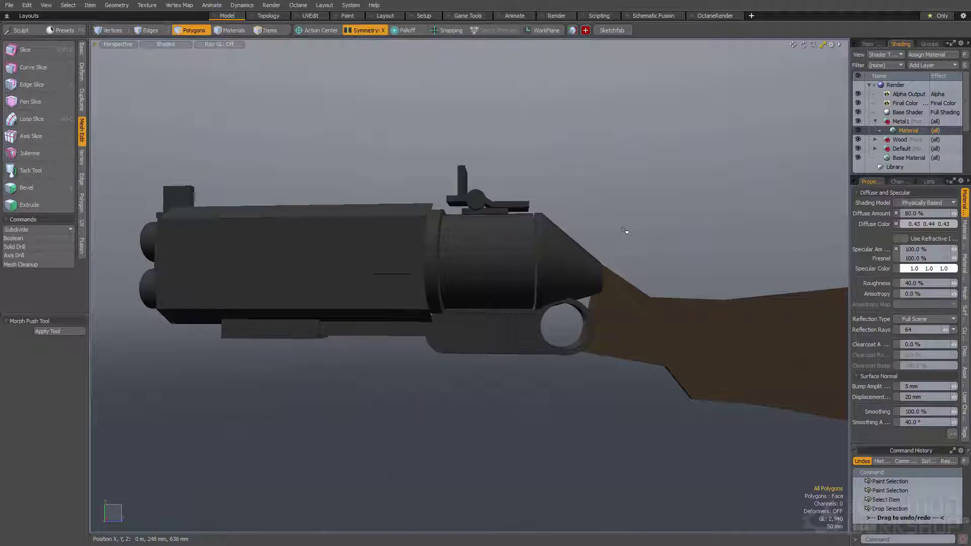
Step: Reopen the render preview and reframe the gun from the side to inspect the new metal material
key("F9")
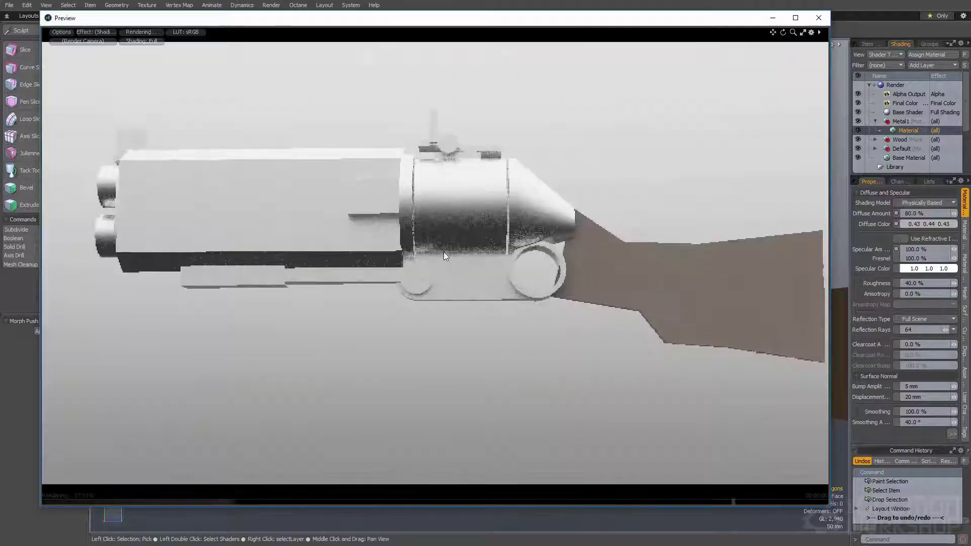
left_click_drag(496, 190, 493, 204, "alt")
scroll(491, 204, "down", 2)
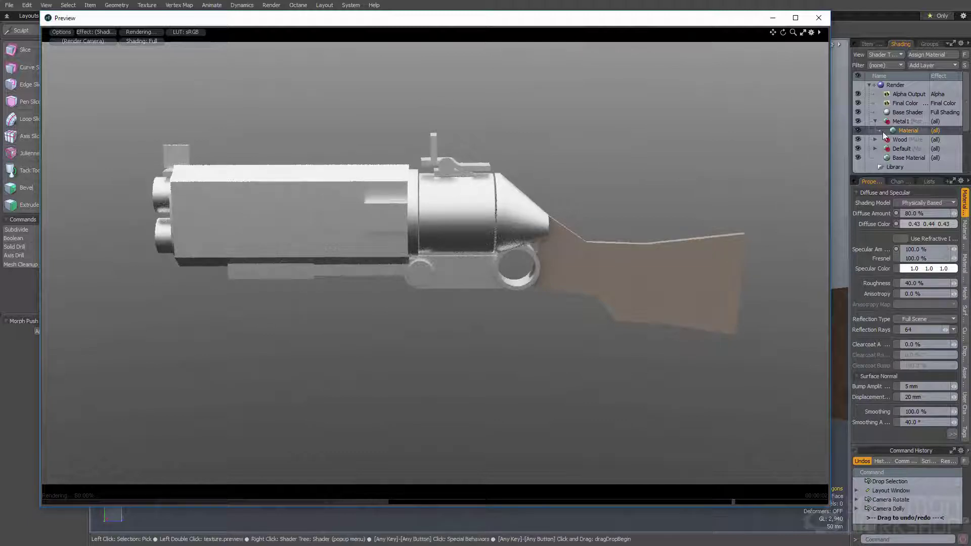
Step: Give the Metal1 material a rounded edge width, trying 30 mm and 6 mm before settling on 10 mm
left_click(953, 434)
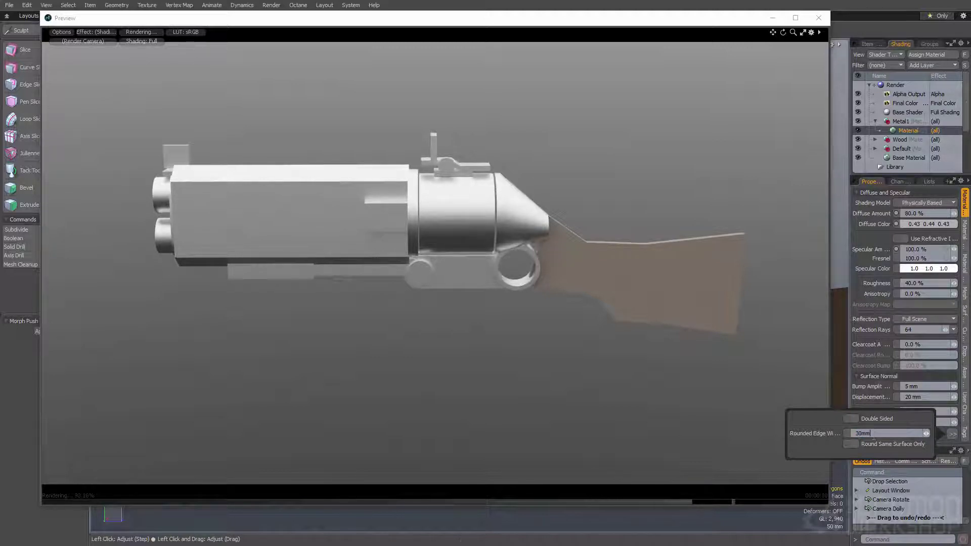
key("Return")
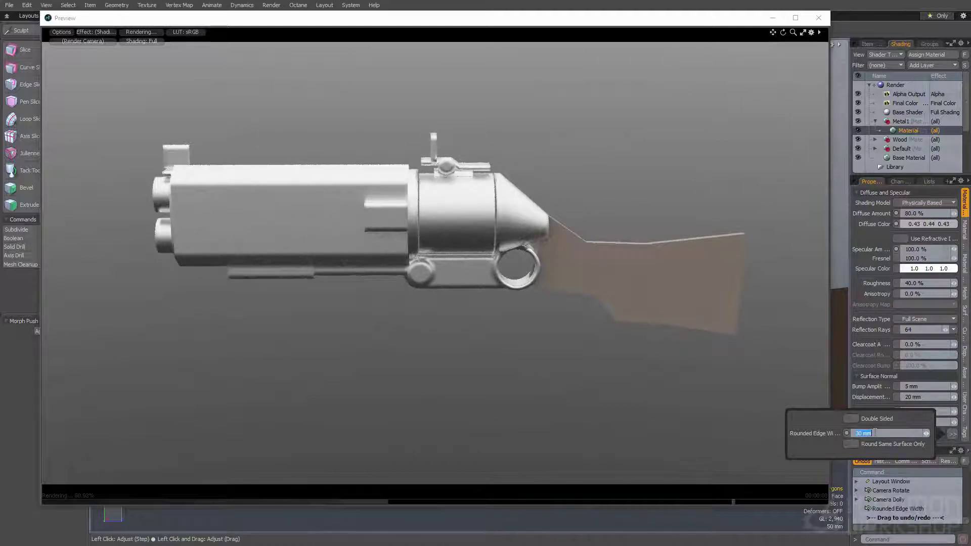
key("Return")
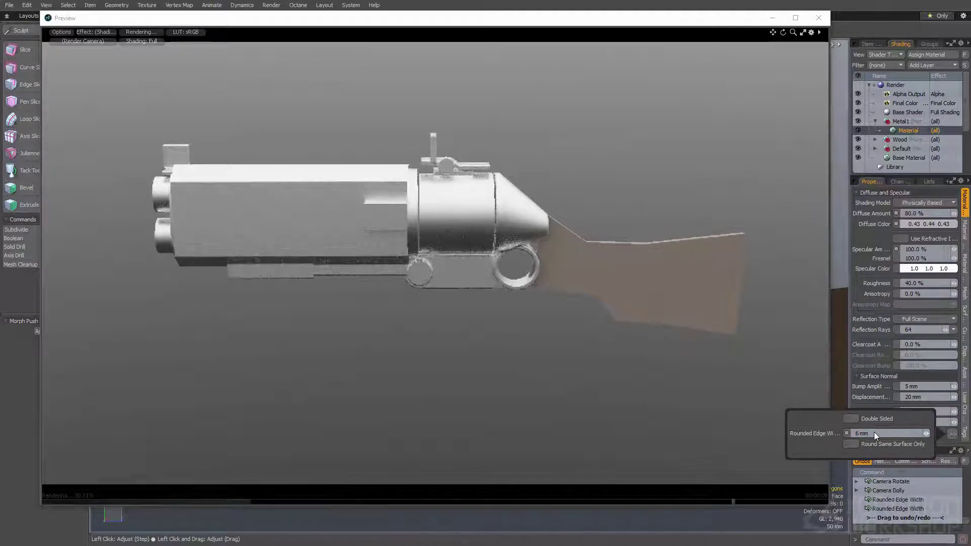
left_click(860, 433)
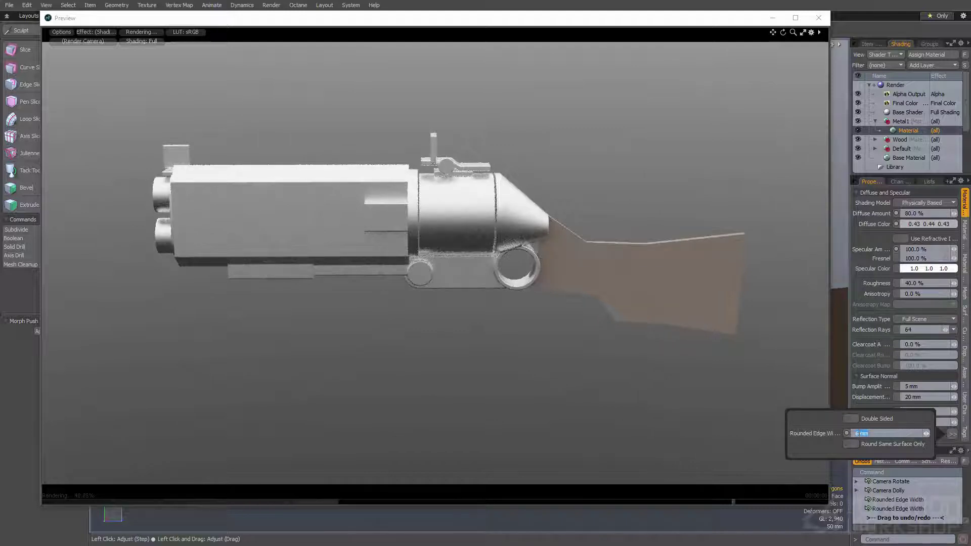
key("Return")
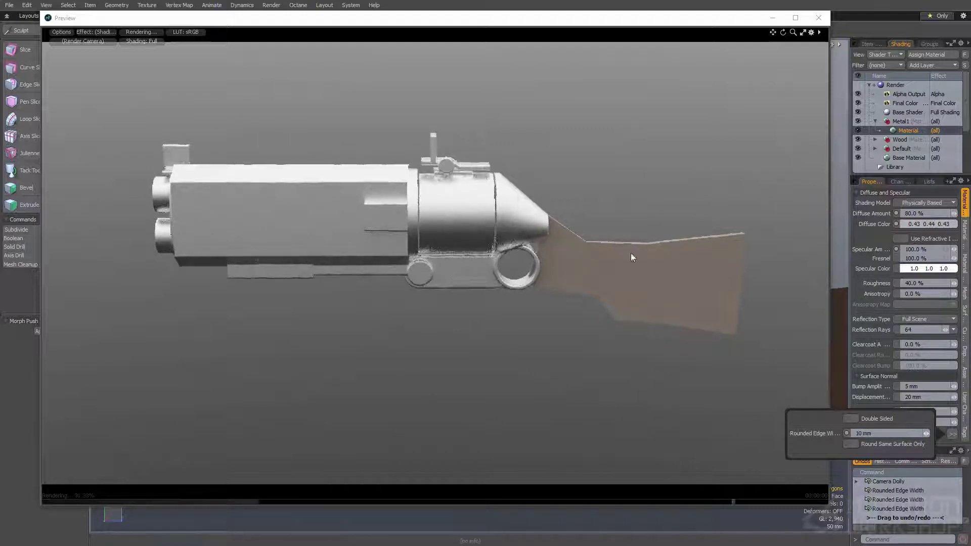
Step: Examine the rounded metal edges up close and from the side in the render preview, and close the preview
left_click(455, 281)
left_click_drag(456, 282, 548, 322, "ctrl+alt")
left_click_drag(549, 322, 489, 305, "alt")
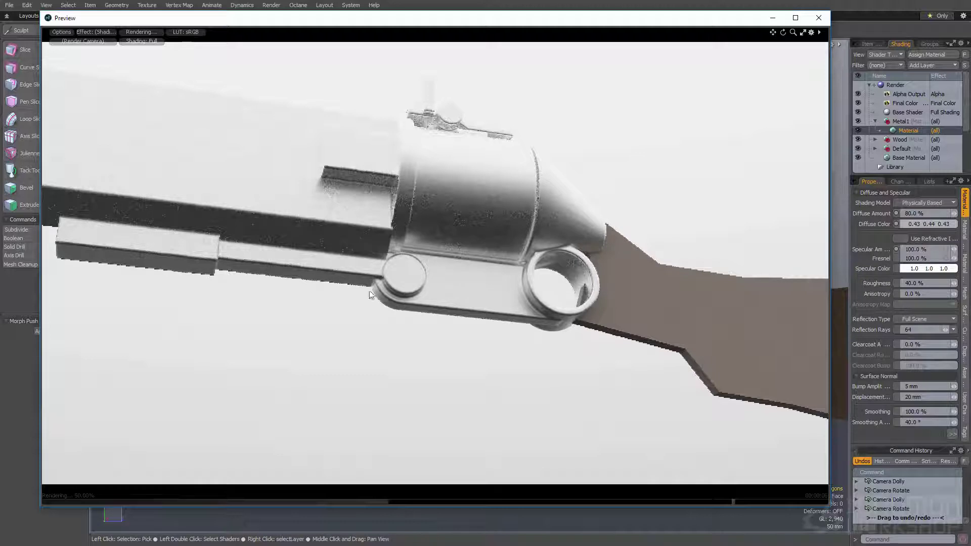
left_click_drag(416, 280, 486, 298, "ctrl+alt")
left_click_drag(236, 257, 278, 259, "alt+shift")
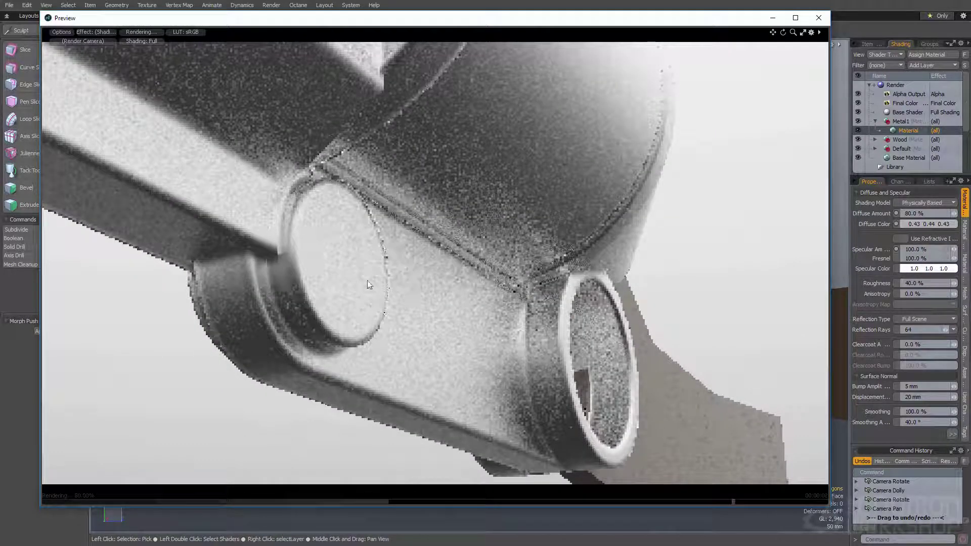
left_click_drag(539, 344, 521, 344, "ctrl+alt")
left_click_drag(521, 344, 486, 349, "alt")
left_click_drag(486, 349, 565, 221, "ctrl+alt")
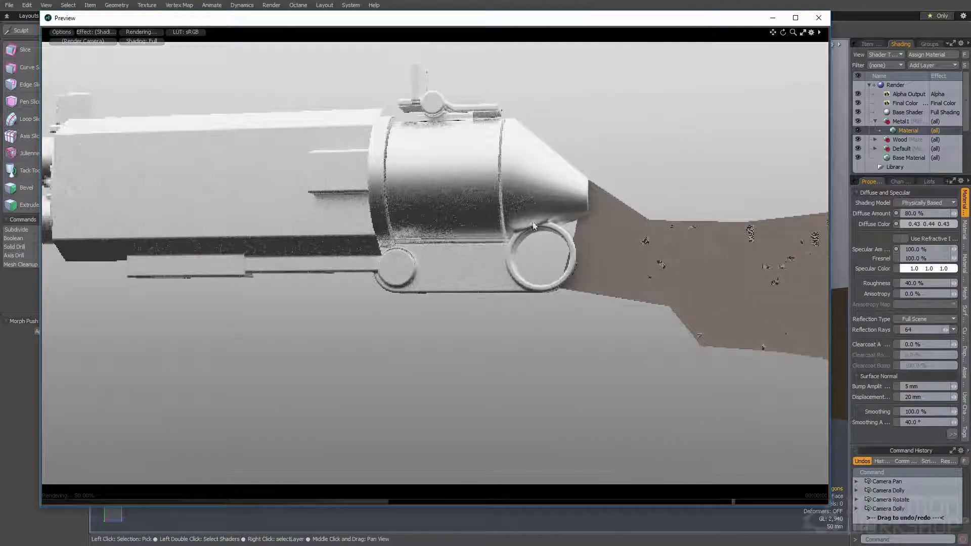
left_click_drag(448, 254, 446, 164, "ctrl+alt")
left_click_drag(556, 253, 578, 230, "alt")
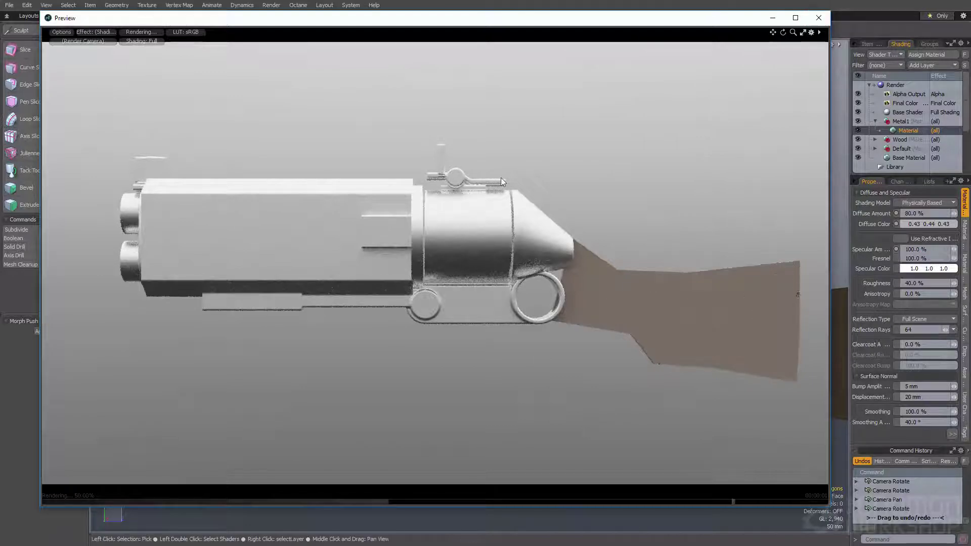
left_click(824, 23)
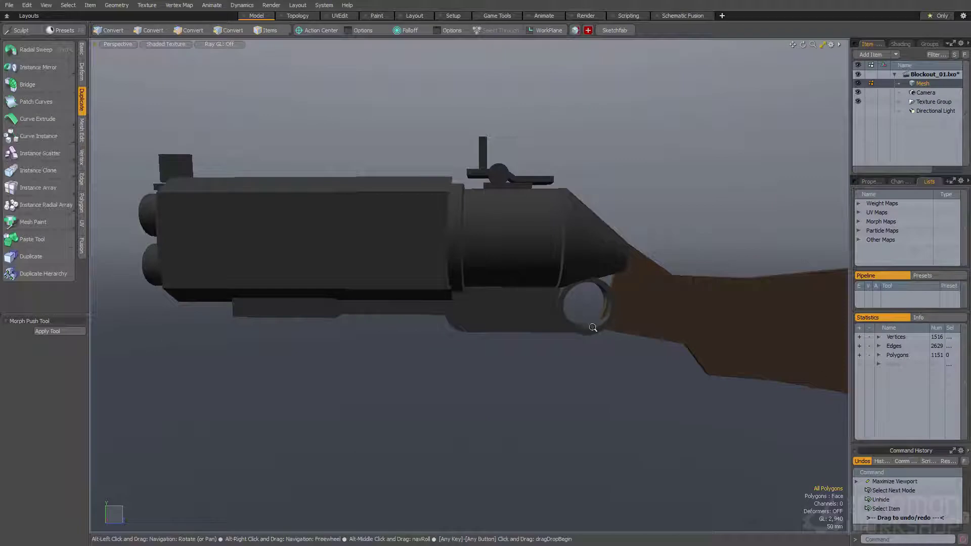
Step: Delete one half of the wooden stock along its centre plane
scroll(608, 353, "up", 3)
left_click_drag(546, 303, 544, 245, "alt")
scroll(549, 284, "up", 5)
double_click(521, 250)
scroll(545, 245, "down", 4)
double_click(610, 265)
left_click_drag(611, 264, 471, 265, "alt")
left_click(375, 306)
key("1")
key("space")
key("space")
key("shift+f")
key("alt+x")
key("Delete")
Step: Select the remaining half of the stock and move it by cut and paste into a new mesh layer
double_click(508, 278)
left_click_drag(398, 298, 552, 211, "alt")
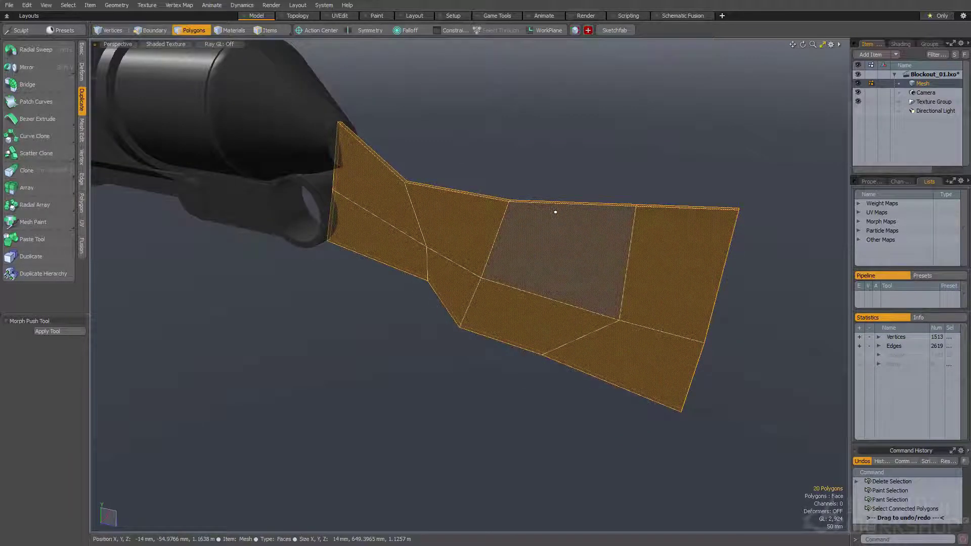
key("ctrl+x")
key("n")
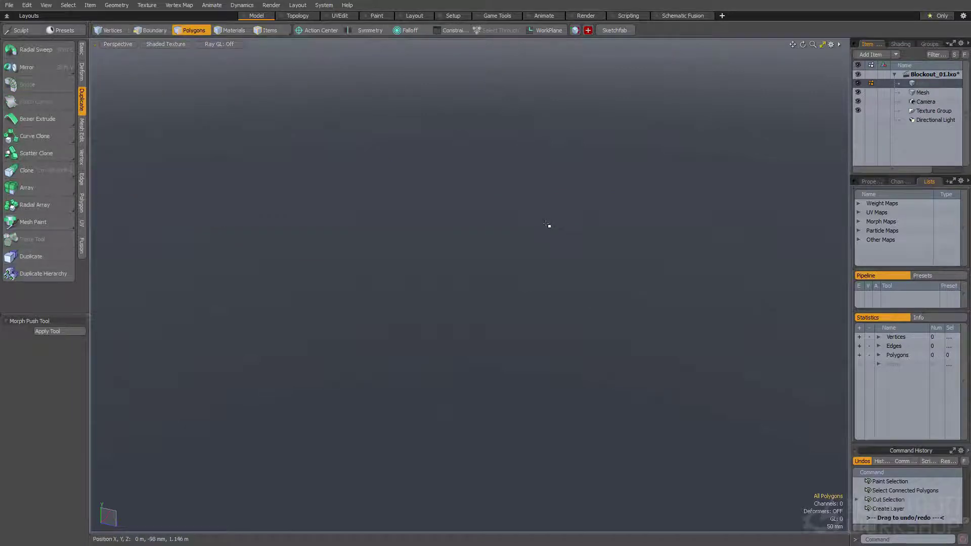
key("ctrl+v")
Step: Mirror the half stock across the X axis to complete it, and turn on X symmetry
left_click_drag(494, 223, 396, 237, "alt")
key("h")
key("shift+v")
key("ctrl+shift+z")
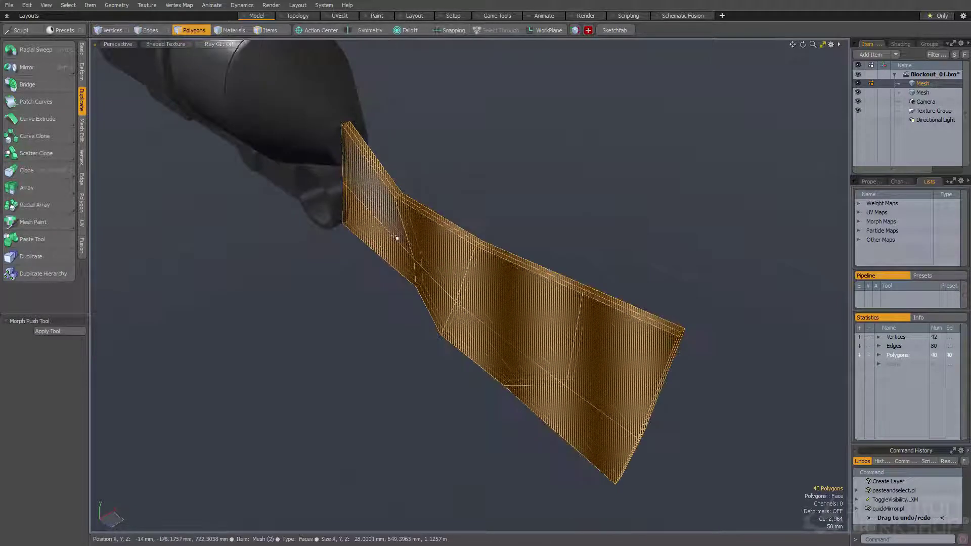
Step: Thicken the stock symmetrically to about 76 mm by moving its side faces outward, and convert it to Catmull-Clark subdivision
left_click_drag(364, 201, 370, 193)
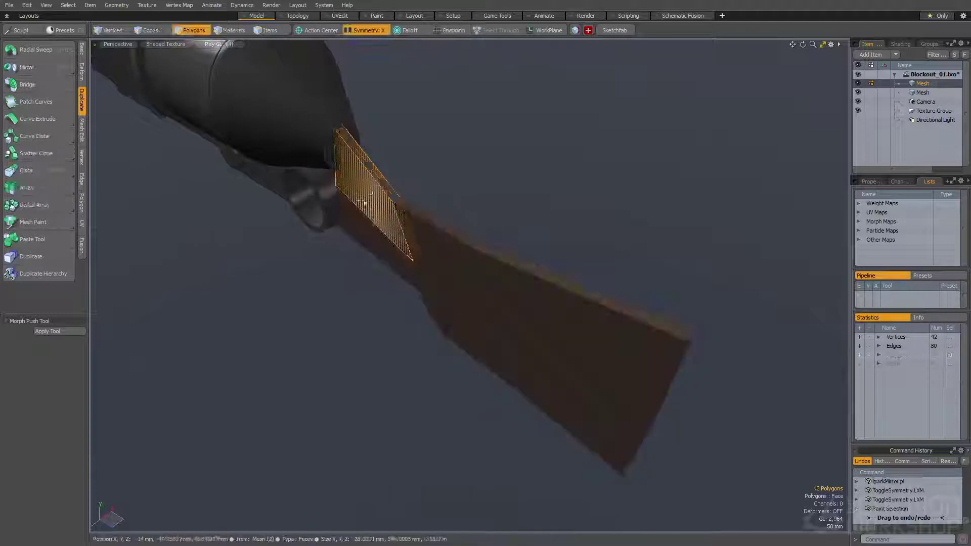
mouse_move(380, 245)
left_mouse_down()
mouse_move(625, 395)
mouse_move(488, 339)
mouse_move(429, 288)
left_mouse_up()
key("w")
left_click_drag(497, 273, 506, 269)
left_click_drag(465, 303, 506, 283, "alt")
key("q")
double_click(505, 283)
key("Tab")
Step: Check the smoothed stock from the side and select the four faces at its front end
mouse_move(425, 288)
left_mouse_down("alt")
mouse_move(463, 253)
mouse_move(530, 267)
mouse_move(488, 269)
left_mouse_up("alt")
double_click(462, 253)
mouse_move(551, 296)
left_mouse_down()
mouse_move(548, 273)
mouse_move(488, 238)
left_mouse_up()
key("alt+c")
key("space")
double_click(507, 251)
scroll(487, 238, "up", 3)
left_click(447, 202)
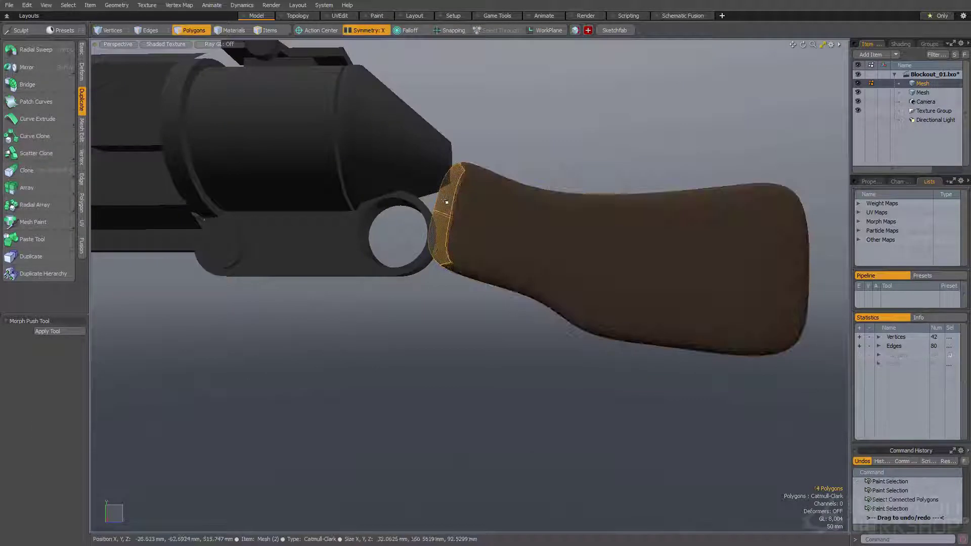
Step: Compare the stock's shape with subdivision switched off and on
left_click_drag(475, 228, 526, 237, "alt")
double_click(583, 235)
mouse_move(669, 235)
left_mouse_down("alt+shift")
mouse_move(514, 241)
mouse_move(533, 241)
mouse_move(536, 256)
mouse_move(547, 249)
mouse_move(481, 264)
mouse_move(516, 249)
mouse_move(477, 249)
mouse_move(443, 257)
mouse_move(442, 269)
mouse_move(411, 235)
mouse_move(422, 234)
mouse_move(425, 286)
mouse_move(417, 249)
left_mouse_up("alt+shift")
key("Tab")
key("Tab")
key("Tab")
key("Tab")
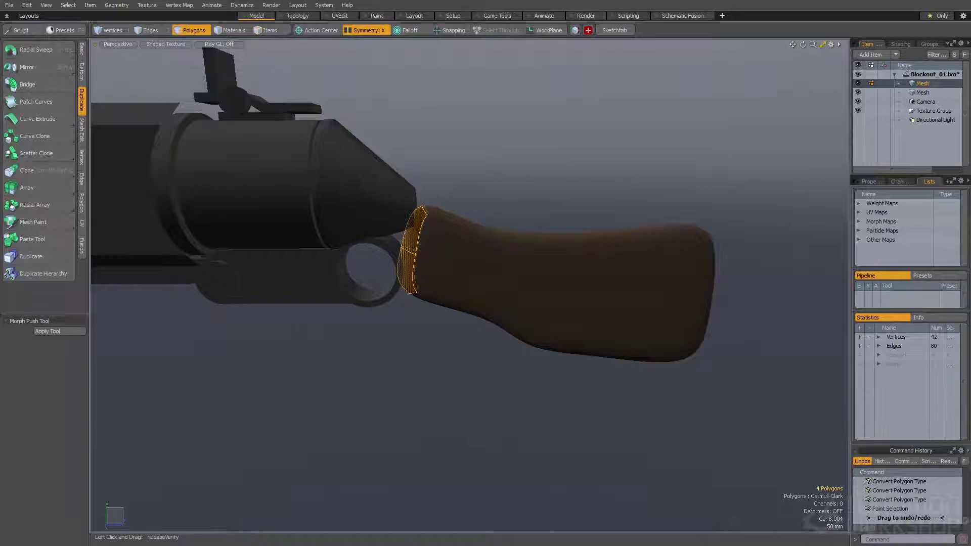
Step: Choose the Subdivision weight map and raise the weight of the stock's four front end faces with the Edge Weight tool
left_click(858, 203)
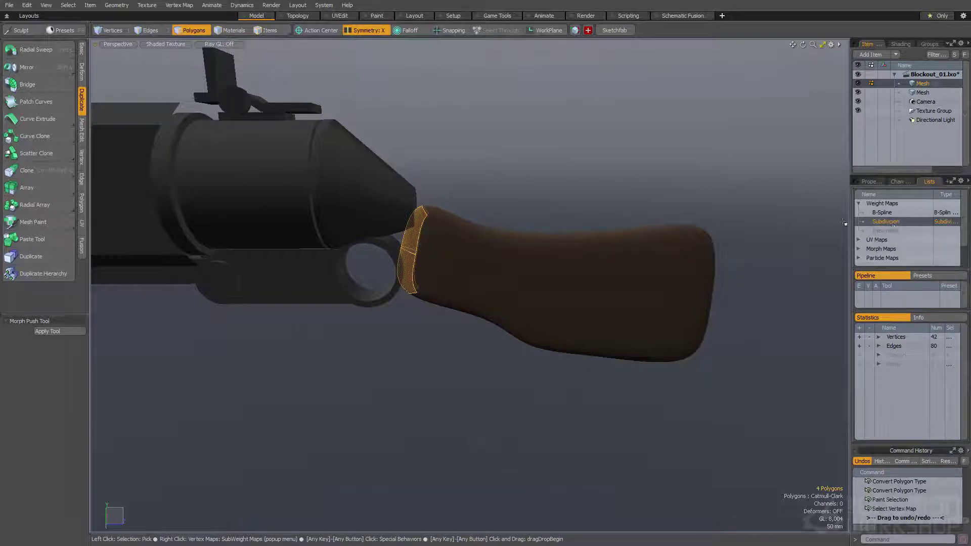
left_click_drag(471, 169, 499, 173, "alt")
left_click(177, 6)
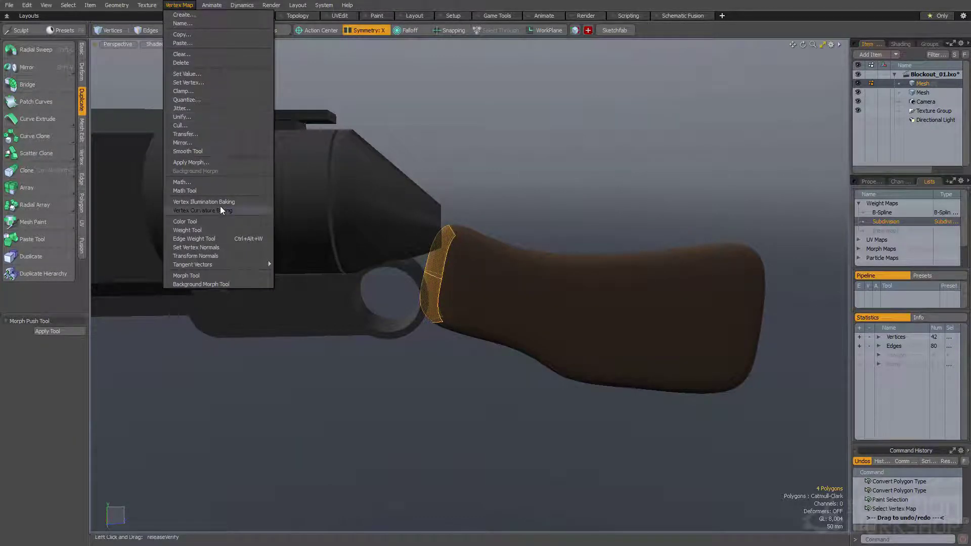
left_click(214, 240)
left_click_drag(82, 353, 105, 353)
left_click(59, 331)
left_click_drag(506, 420, 514, 428, "alt")
Step: Reset the front end faces' edge weight to 0 % and set it to 100 % to sharpen the joint
left_click_drag(415, 319, 375, 335, "alt")
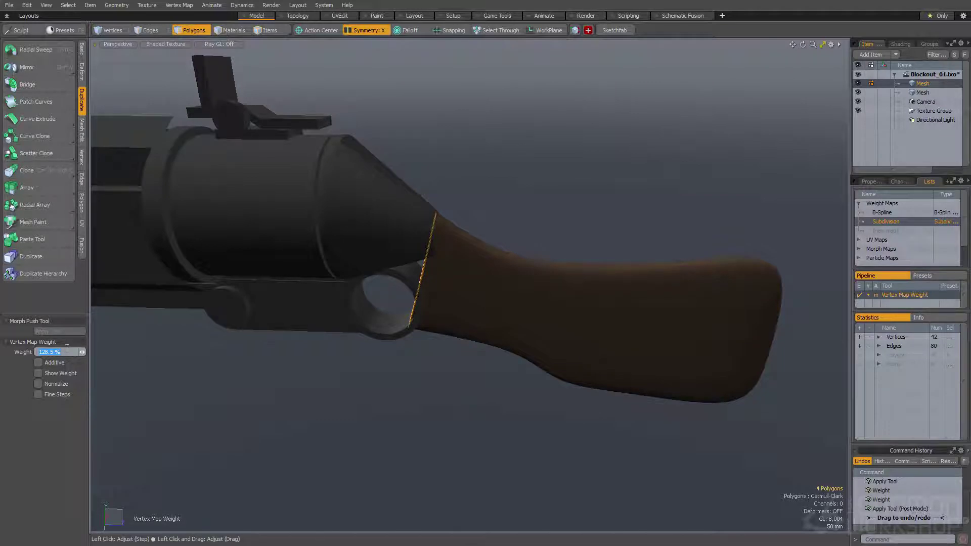
type("0")
key("Return")
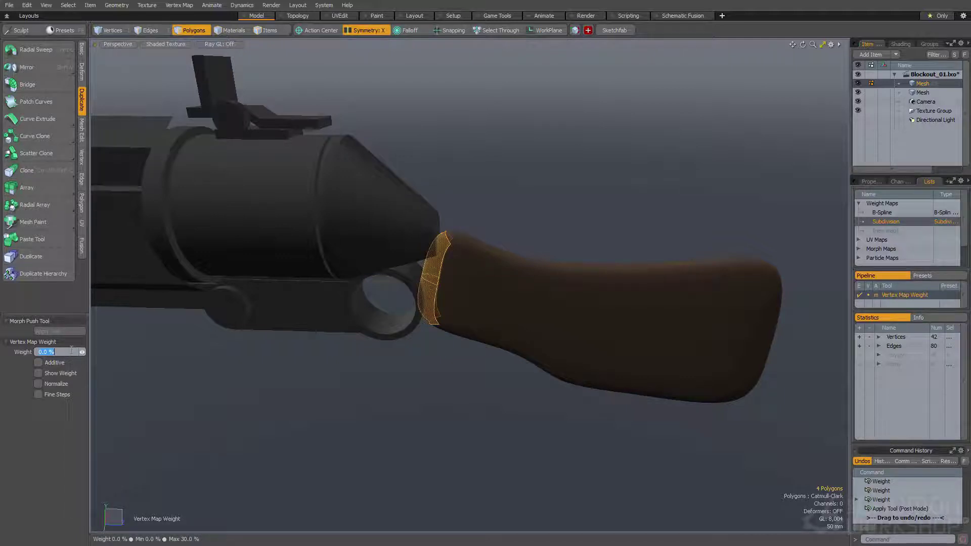
type("100")
key("Return")
Step: Check the sharpened front end of the stock up close and undo the last mode and tool changes
left_click_drag(459, 255, 385, 254, "alt")
key("space")
scroll(458, 246, "up", 5)
key("space")
key("ctrl+z")
key("ctrl+z")
key("ctrl+z")
key("ctrl+z")
key("ctrl+z")
scroll(458, 257, "down", 5)
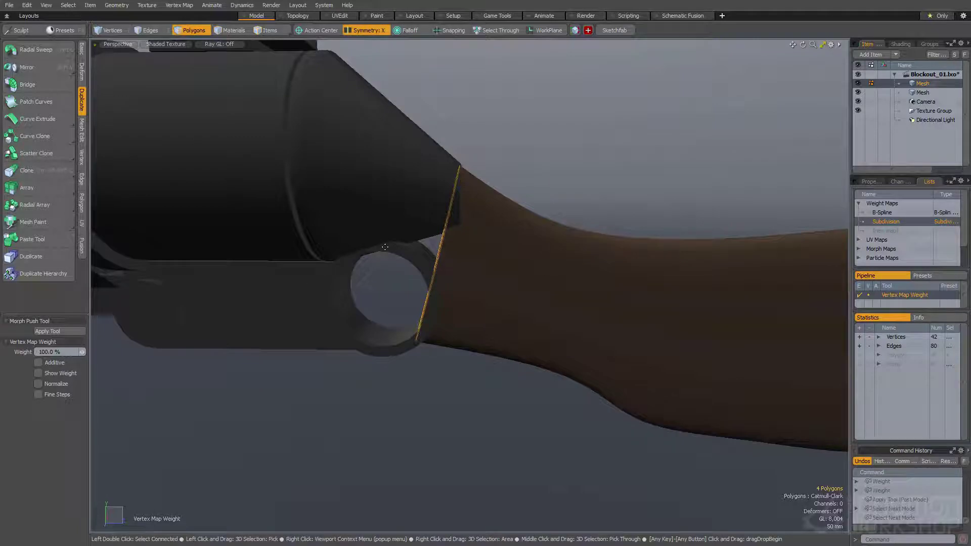
Step: Select the stock mesh and open its surface subdivision properties
left_click_drag(385, 247, 318, 288, "alt")
scroll(448, 247, "down", 1)
scroll(442, 247, "up", 1)
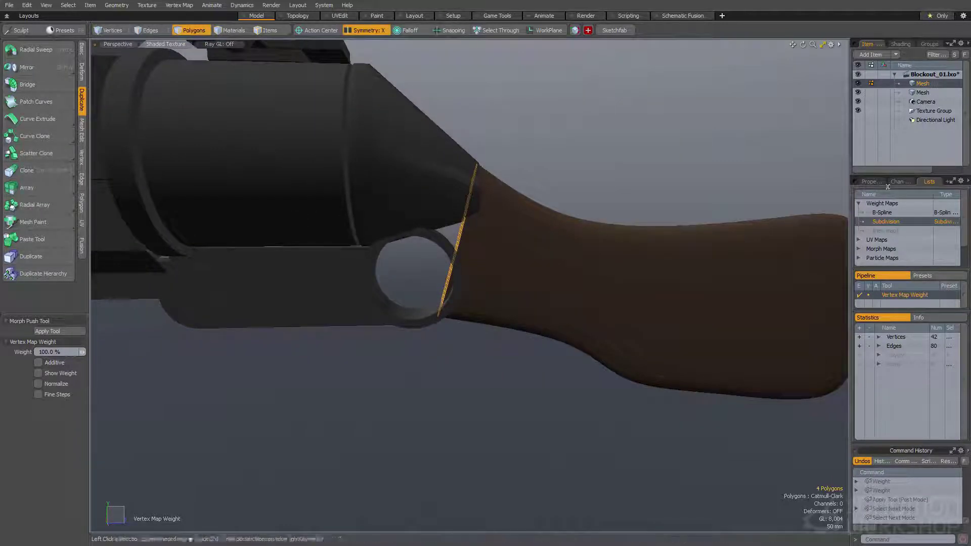
left_click(920, 92)
left_click(921, 84)
left_click(872, 181)
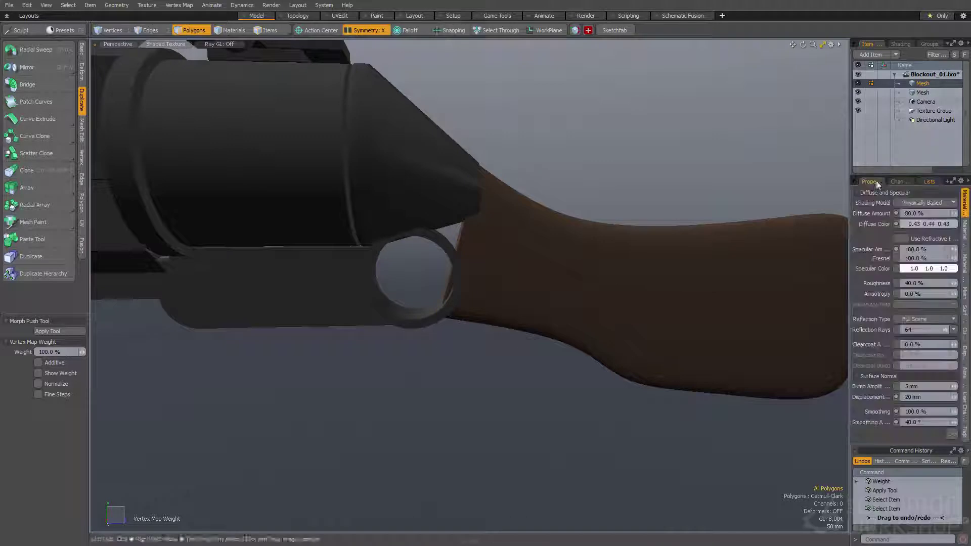
left_click(966, 316)
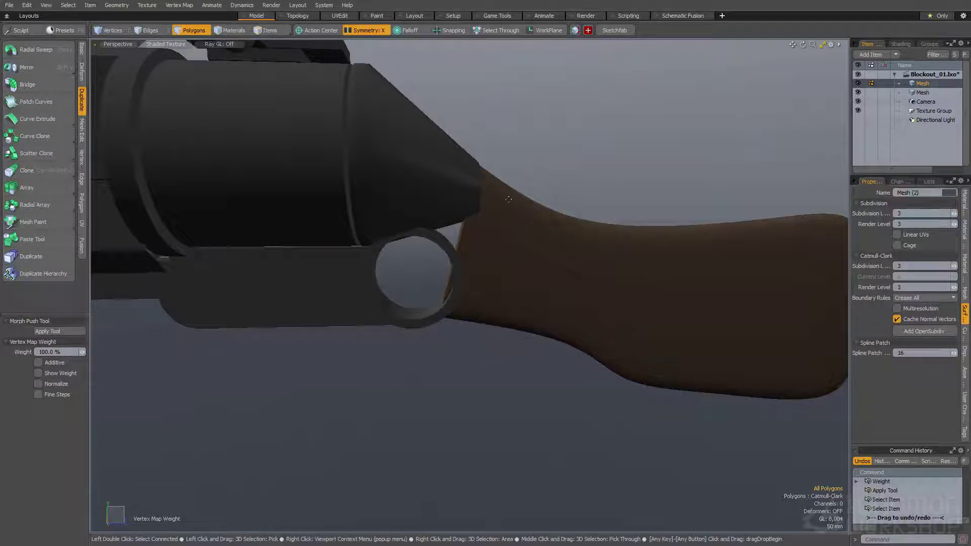
Step: Reselect the four end faces where the stock meets the ring and cone
left_click_drag(451, 240, 468, 242, "alt")
scroll(460, 236, "up", 4)
key("space")
key("space")
left_click(470, 239)
key("space")
left_click(460, 238)
left_click(450, 281, "shift")
scroll(450, 268, "down", 3)
mouse_move(453, 247)
left_mouse_down("alt")
mouse_move(471, 244)
mouse_move(462, 243)
left_mouse_up("alt")
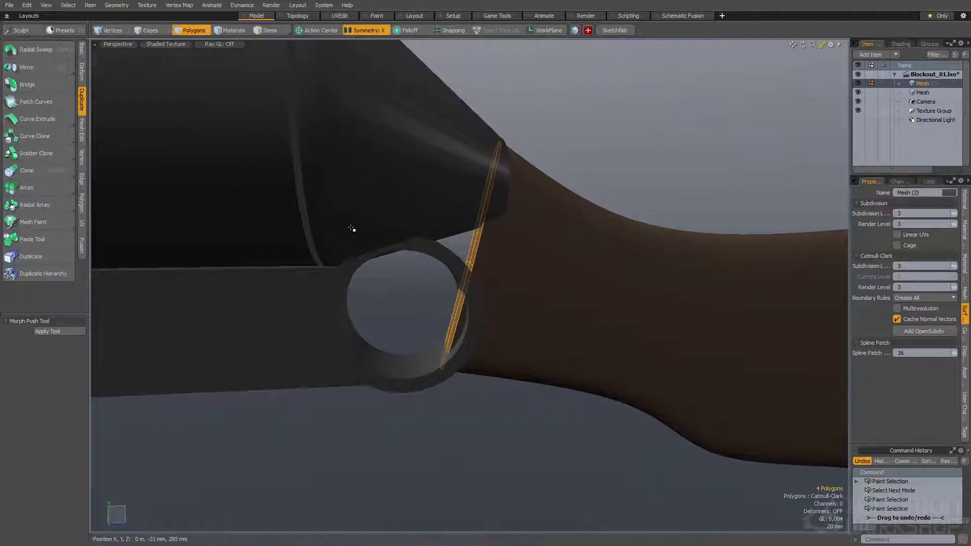
key("h")
key("ctrl+z")
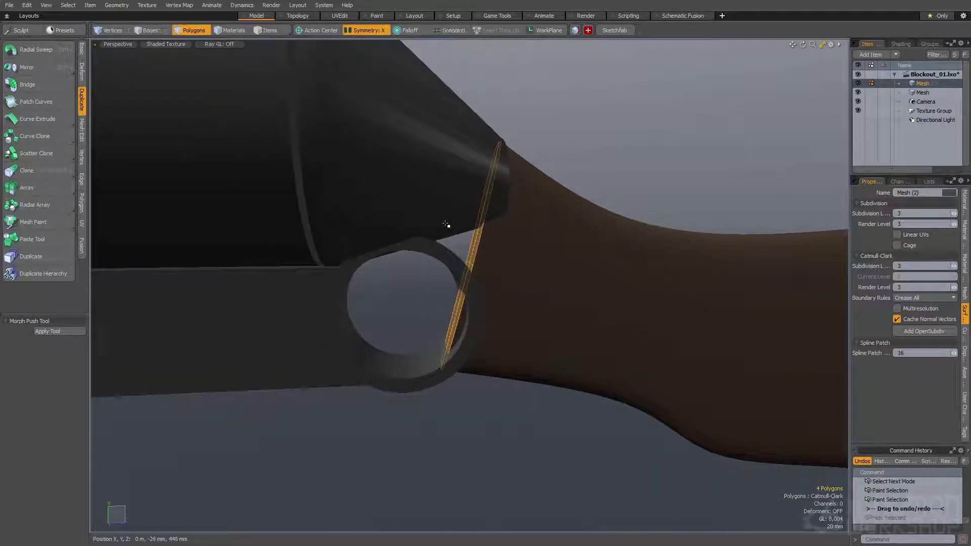
key("shift+e")
left_click_drag(447, 224, 494, 258, "alt")
key("space")
key("space")
key("space")
key("space")
key("space")
key("space")
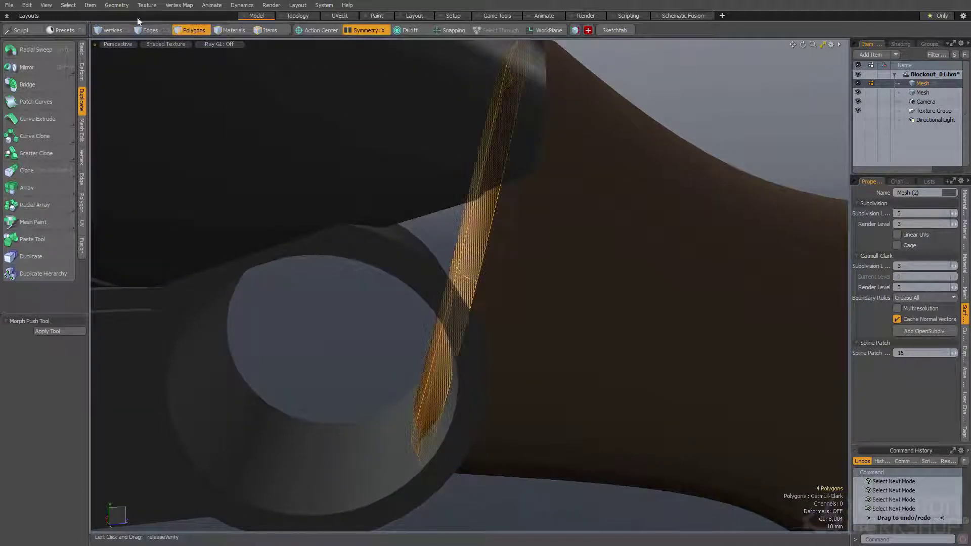
Step: Use the Edge Weight tool again on the selected end faces, applying 0 % and finishing at 100 %
left_click(127, 6)
left_click(179, 5)
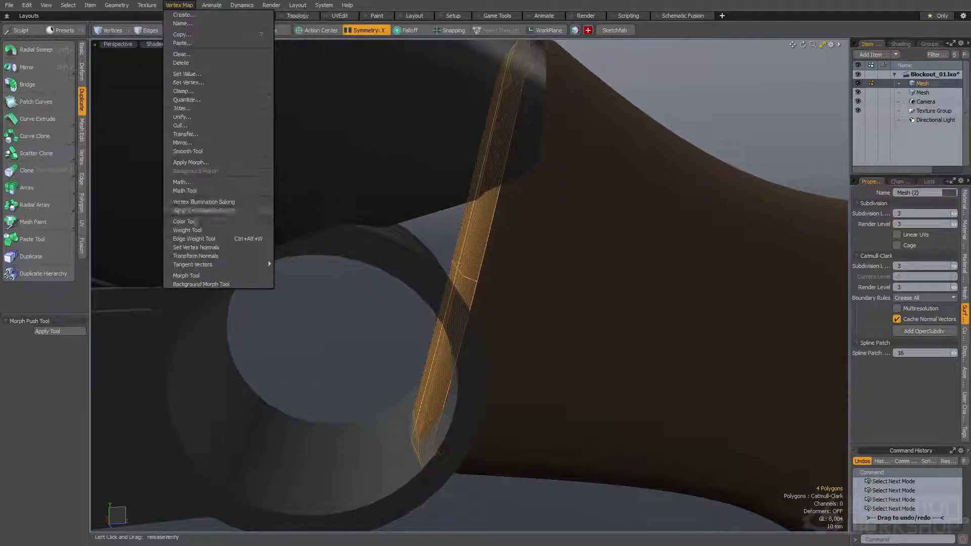
left_click(217, 239)
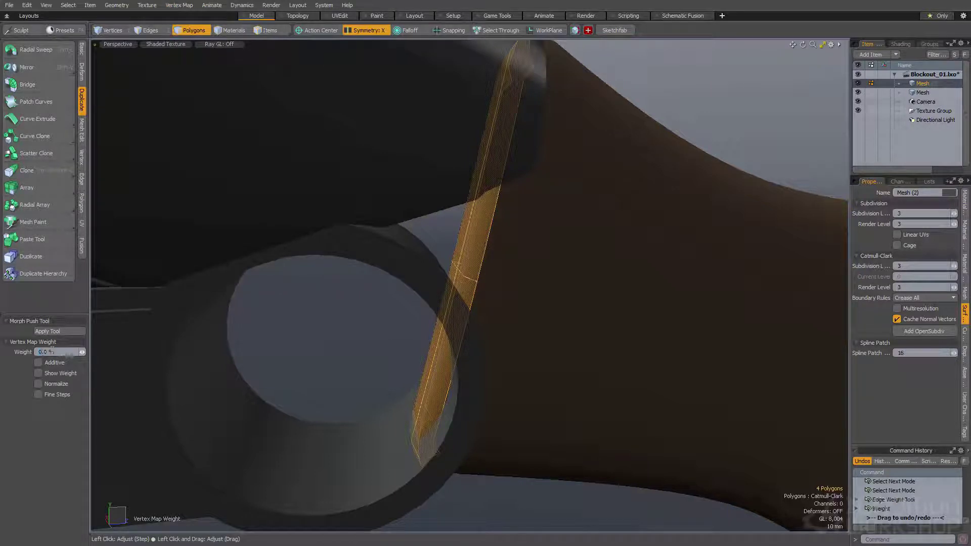
left_click(49, 332)
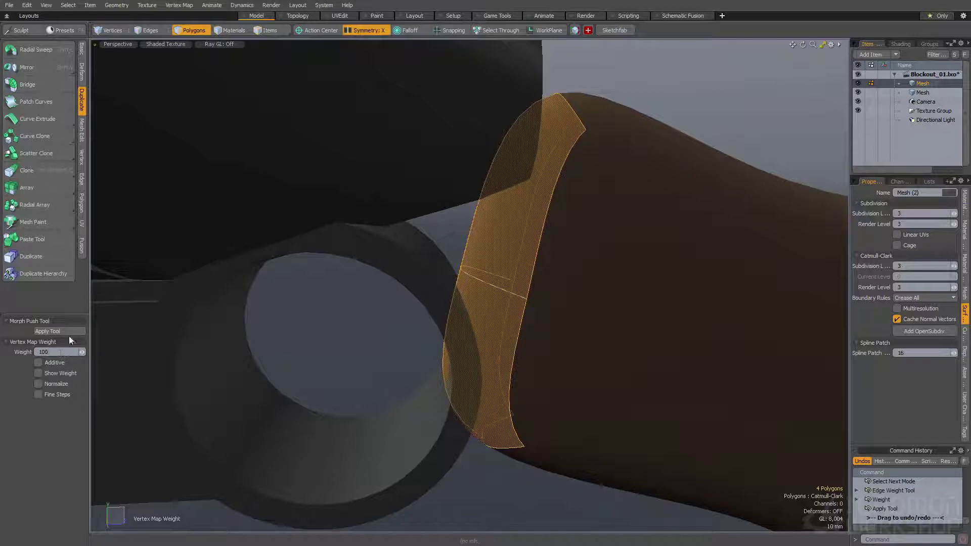
type("100")
key("Return")
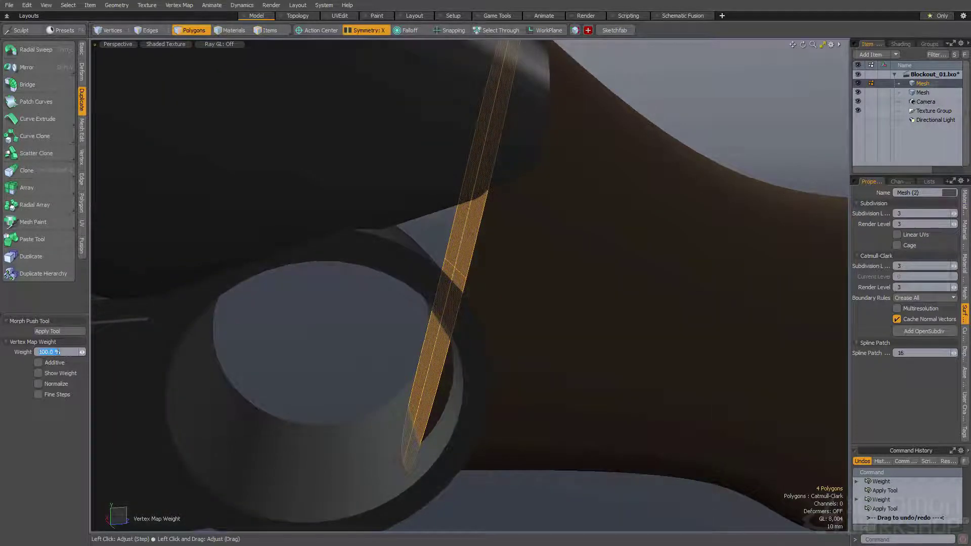
key("Return")
Step: Clear the selection to examine the joint between stock and metal body, and restore the end face selection
scroll(358, 351, "down", 3)
key("space")
left_click(358, 351)
left_click_drag(358, 351, 332, 359, "alt")
scroll(383, 285, "down", 3)
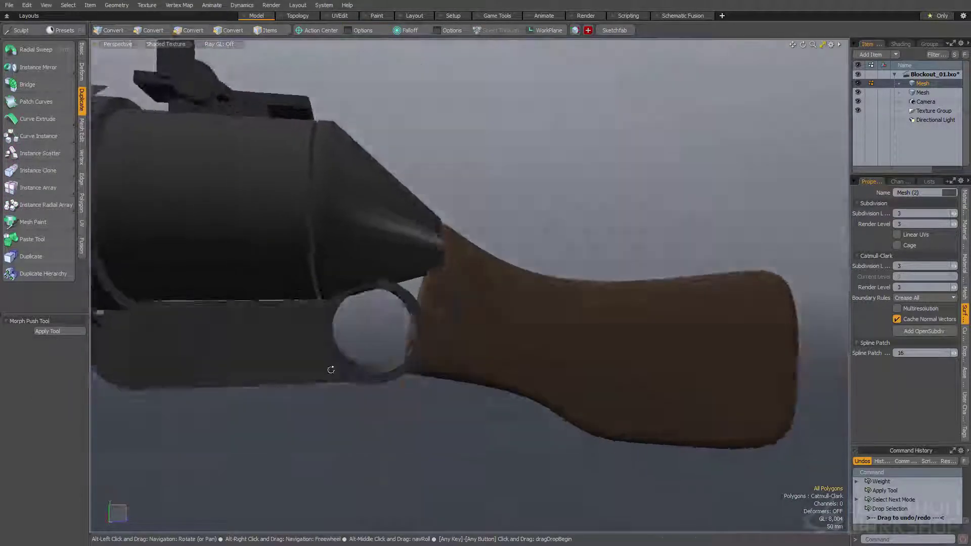
scroll(395, 334, "up", 4)
left_click_drag(405, 331, 413, 297, "alt")
key("ctrl+z")
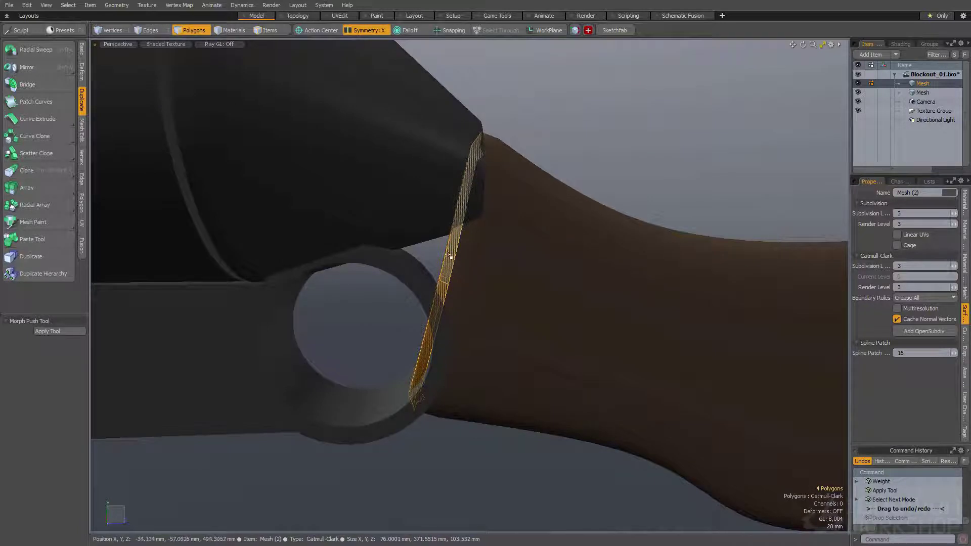
key("ctrl+e")
left_click_drag(446, 256, 325, 262, "alt")
key("space")
key("space")
key("w")
left_click_drag(531, 283, 481, 295, "alt")
key("space")
key("space")
key("space")
key("space")
key("space")
Step: Switch off the stock's subdivision and bevel its lengthwise middle edge loop into a wide band around the stock
double_click(472, 283)
key("Tab")
key("space")
key("space")
left_click(453, 281)
key("l")
left_click_drag(435, 258, 455, 267, "alt")
key("b")
left_click_drag(597, 257, 420, 274)
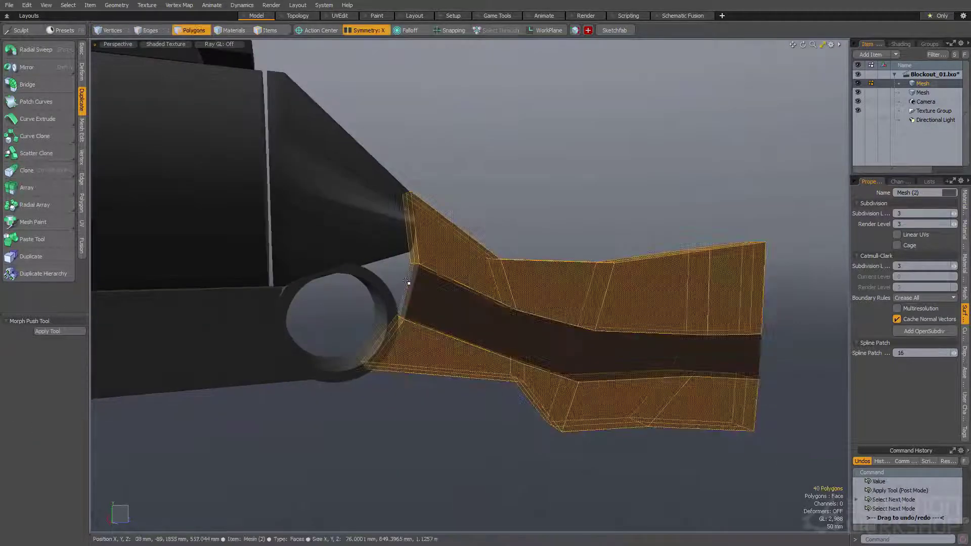
Step: Move the front end faces of the stock's middle band about -3 mm in Y and 14 mm in Z, and raise the band's rear section
key("w")
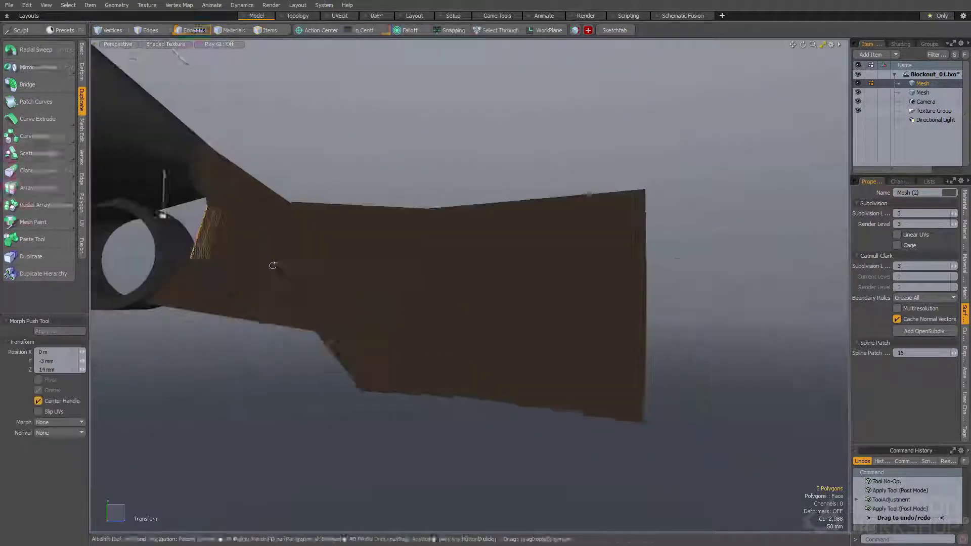
left_click_drag(334, 281, 411, 299)
key("l")
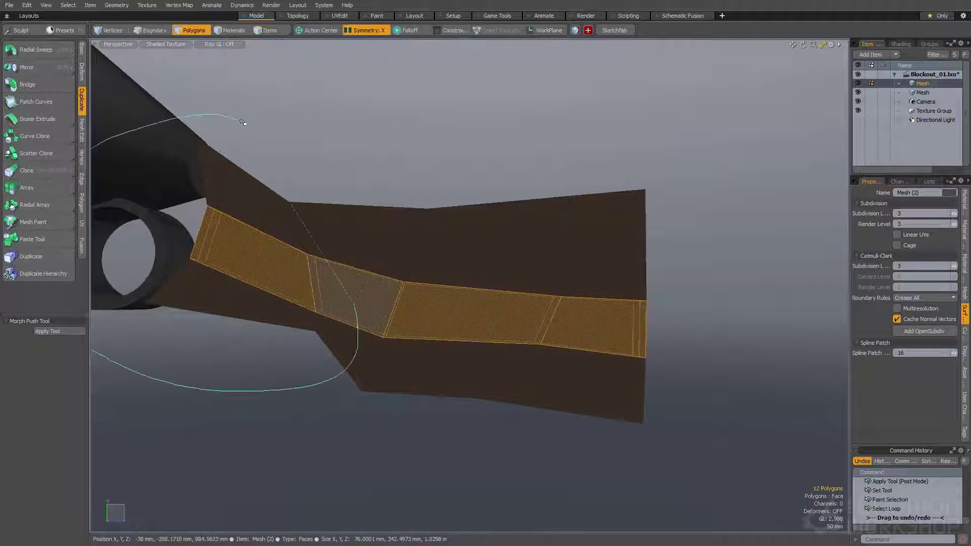
right_click_drag(213, 116, 309, 212, "ctrl")
key("w")
left_click_drag(479, 270, 480, 253)
left_click_drag(479, 253, 526, 283, "alt")
Step: Move the middle band's end faces at the butt inward to hollow the stock's rear end
key("space")
left_click(529, 265)
key("w")
left_click_drag(475, 262, 545, 271, "alt")
left_click_drag(532, 280, 477, 290, "alt")
Step: Select the two edges at the butt's upper rear corner and lower them slightly
key("space")
key("space")
key("space")
left_click(534, 134)
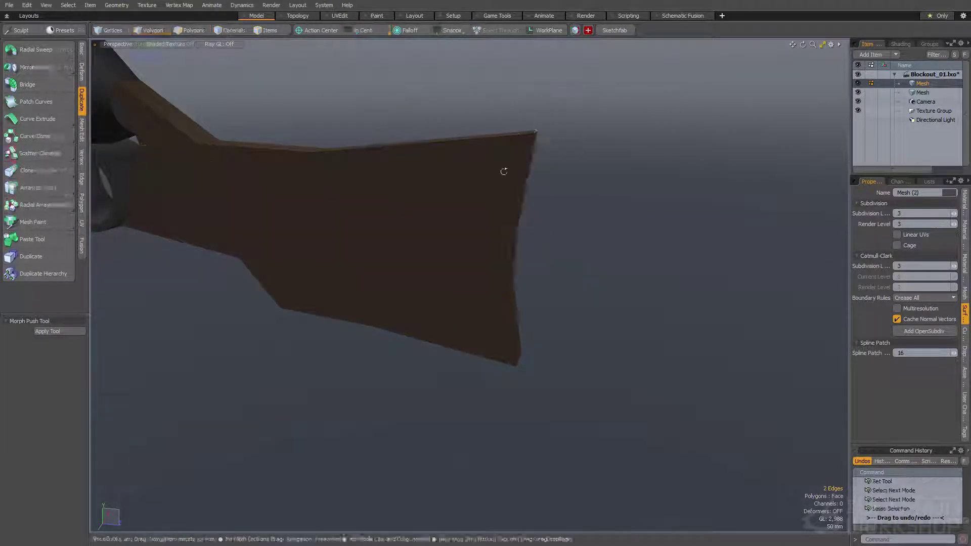
left_click_drag(566, 150, 620, 147, "alt")
key("w")
left_click_drag(475, 147, 477, 160)
scroll(480, 246, "down", 4)
left_click_drag(466, 208, 463, 180, "alt")
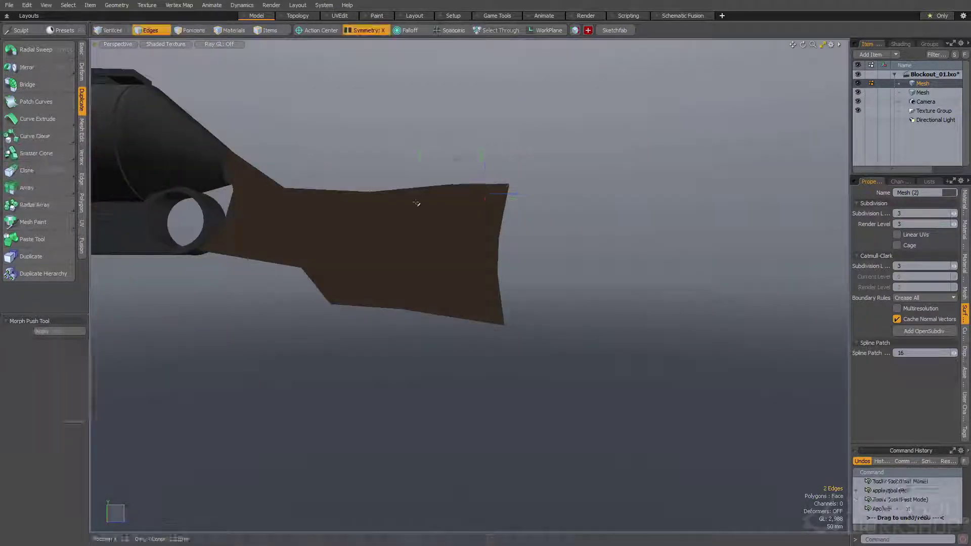
Step: Convert the whole connected stock back to Catmull-Clark subdivision and clear the selection
key("3")
left_click(465, 235)
double_click(465, 236)
key("Tab")
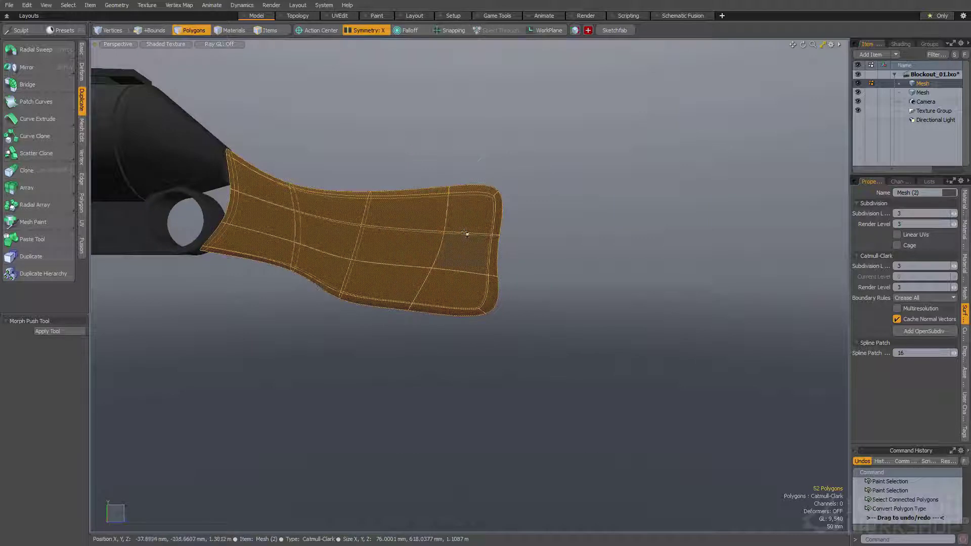
middle_click_drag(490, 443, 464, 310)
key("shift+w")
left_click(540, 217)
mouse_move(539, 217)
left_mouse_down("alt")
mouse_move(378, 288)
mouse_move(499, 302)
mouse_move(514, 262)
mouse_move(362, 369)
mouse_move(440, 326)
left_mouse_up("alt")
Step: Reselect the whole stock, adjust it slightly along the X axis with the Move tool, and deselect it
double_click(475, 278)
scroll(475, 277, "up", 5)
key("w")
left_click_drag(518, 297, 473, 368, "alt")
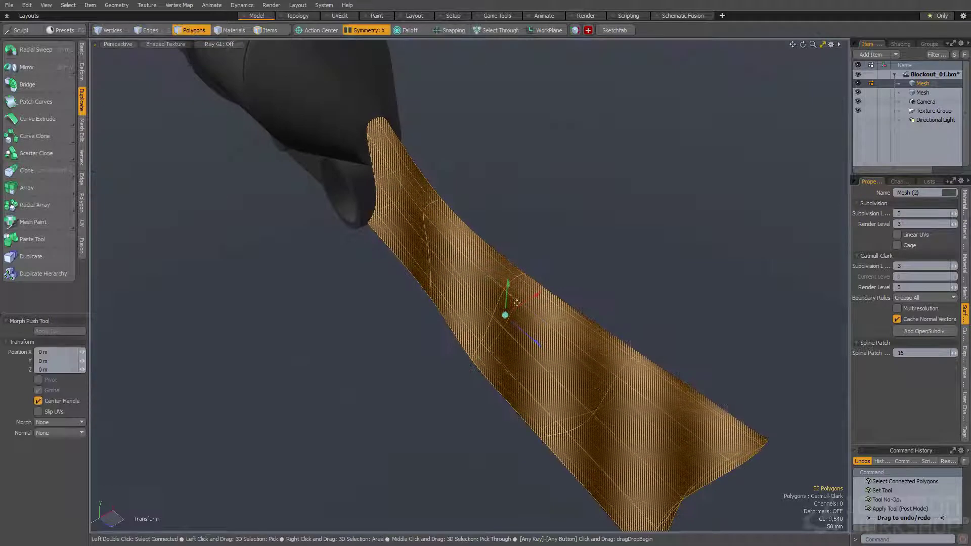
left_click_drag(537, 296, 542, 293)
left_click(423, 338)
Step: Insert a single loop slice at 29 % around the stock's narrow neck behind the ring
left_click_drag(424, 337, 436, 275, "alt")
scroll(506, 276, "up", 2)
double_click(510, 292)
key("2")
key("alt+c")
key("space")
key("space")
key("space")
key("space")
left_click(436, 249)
key("alt+c")
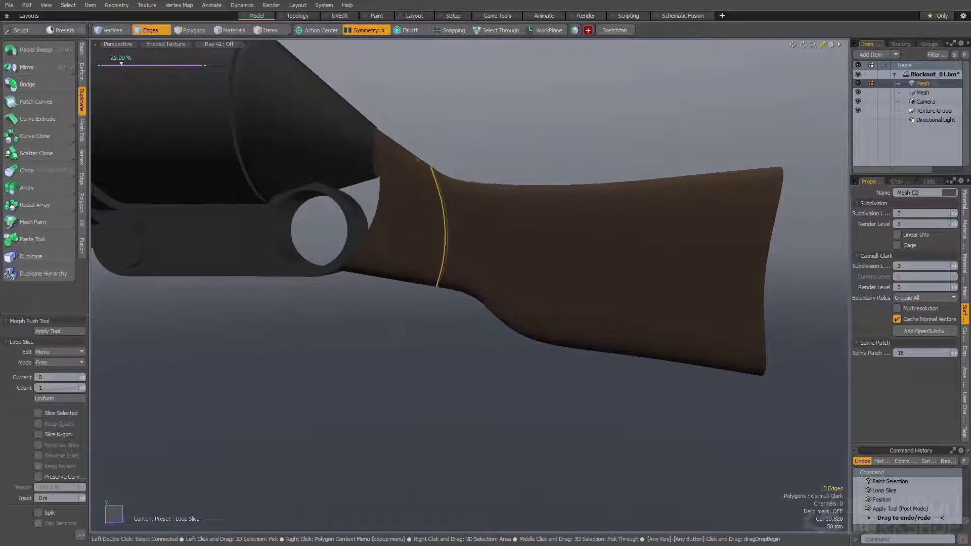
left_click_drag(429, 237, 470, 256, "alt")
key("space")
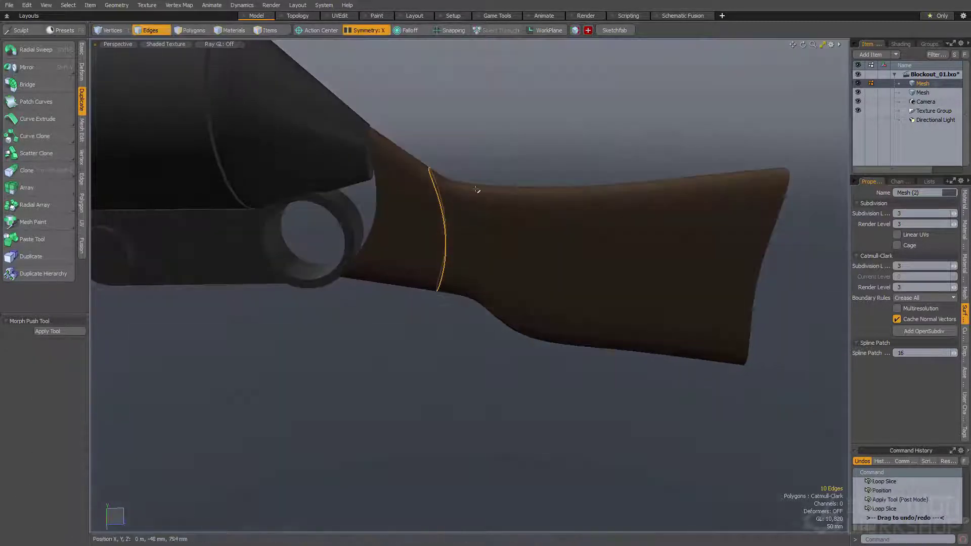
Step: Insert another single loop slice around the middle of the stock's body
left_click_drag(471, 189, 394, 190, "alt")
key("alt+s")
key("space")
key("space")
mouse_move(505, 349)
left_mouse_down("alt")
mouse_move(529, 306)
mouse_move(565, 344)
mouse_move(569, 309)
left_mouse_up("alt")
key("space")
key("space")
key("space")
mouse_move(569, 309)
left_mouse_down("alt")
mouse_move(559, 331)
mouse_move(536, 332)
left_mouse_up("alt")
key("alt+c")
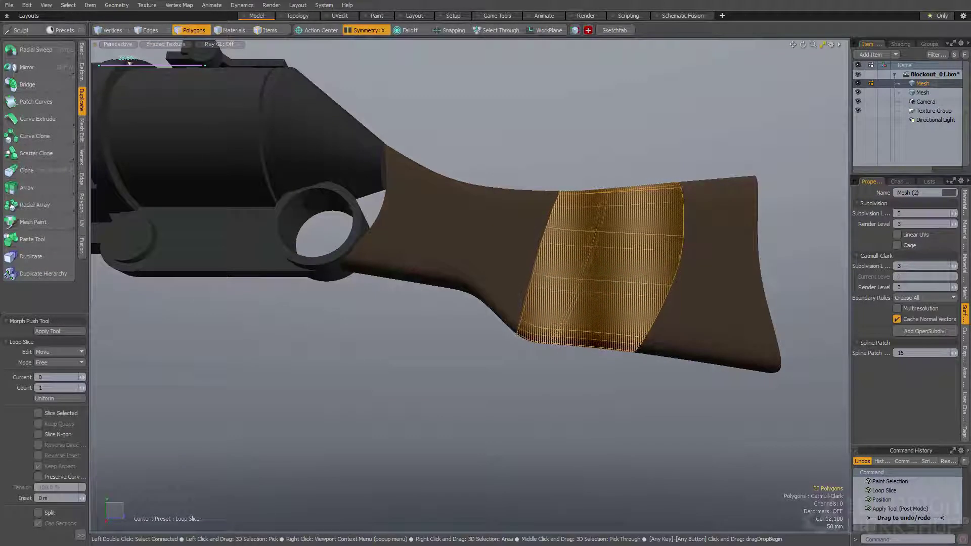
left_click_drag(468, 326, 463, 261, "alt")
key("space")
Step: Select the two edges on top of the stock's comb and move them to refine its upper contour
left_click(434, 304)
scroll(525, 253, "up", 4)
left_click_drag(525, 254, 570, 212, "alt")
key("w")
scroll(517, 193, "down", 4)
key("q")
left_click(517, 194)
key("1")
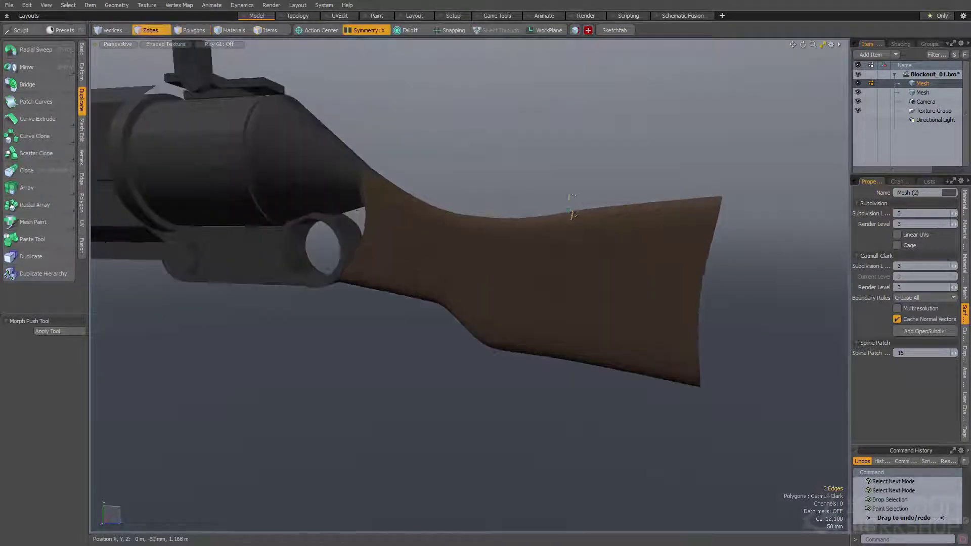
key("w")
scroll(575, 204, "down", 2)
key("q")
Step: Move the vertices along the stock's rear edge to shape the butt's concave end
left_click_drag(618, 189, 659, 244, "alt")
left_click_drag(660, 244, 619, 243, "alt")
key("w")
left_click_drag(671, 282, 655, 293)
key("q")
left_click(663, 295)
key("w")
left_click_drag(662, 284, 661, 276)
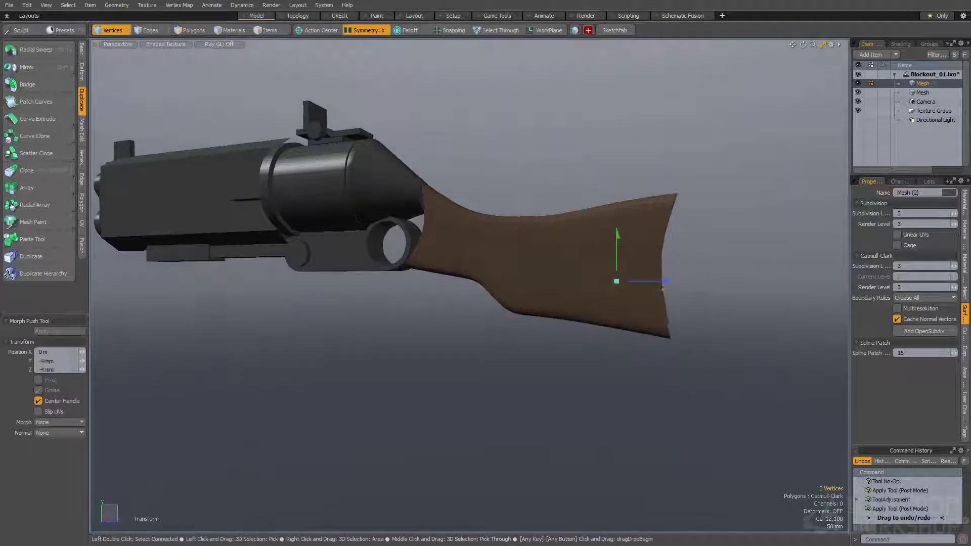
key("q")
left_click_drag(540, 253, 719, 291, "alt")
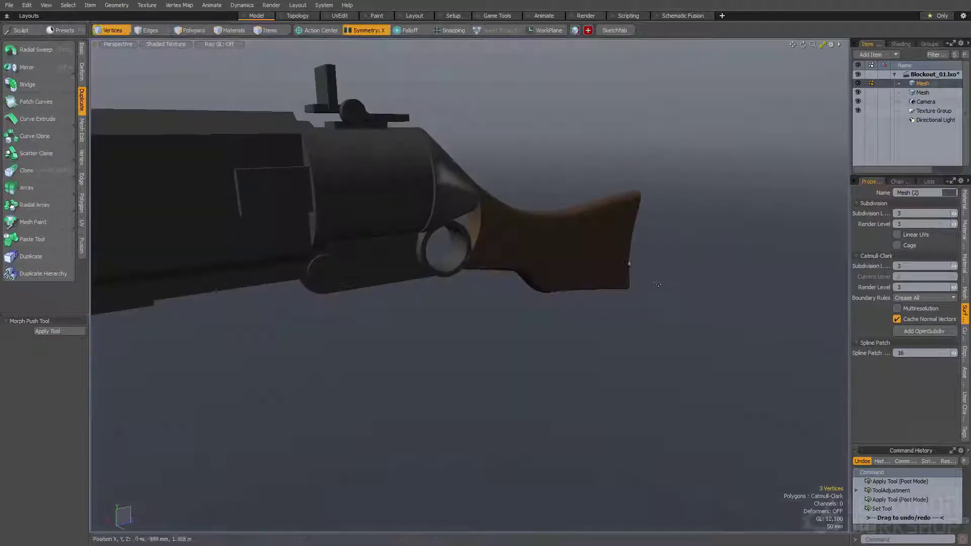
left_click_drag(498, 256, 450, 278, "alt")
left_click_drag(492, 213, 430, 232, "alt")
Step: Place a round cylinder in the gap between the ring and the stock, scaled to 116.5 % in Y and Z
key("w")
key("q")
left_click(487, 230)
key("c")
scroll(496, 230, "up", 3)
key("q")
double_click(511, 239)
key("r")
key("alt+a")
left_click_drag(532, 232, 521, 236)
left_click_drag(521, 237, 582, 253, "alt")
key("w")
left_click_drag(489, 232, 518, 237)
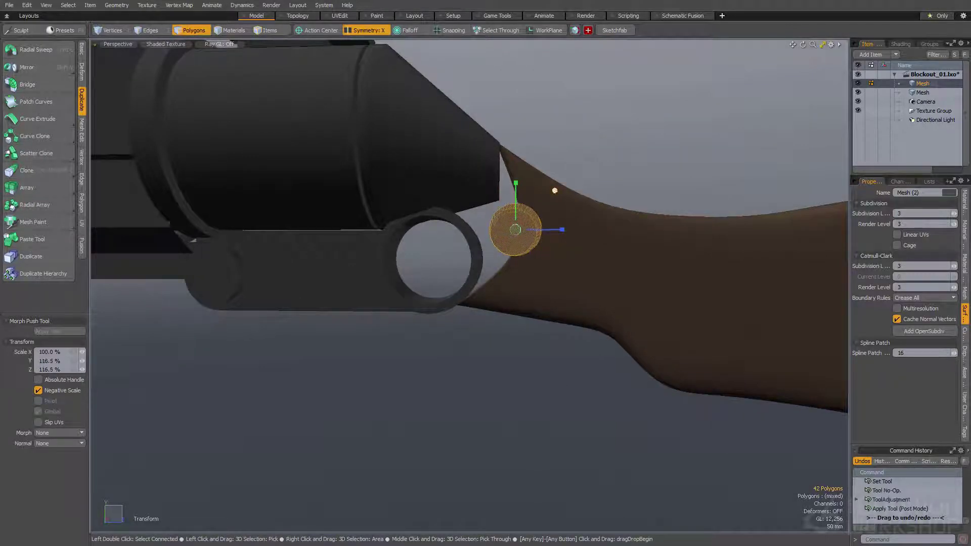
Step: Fine-tune the round cylinder's position between ring and stock, and clear the stock selection
scroll(556, 190, "down", 3)
key("q")
key("w")
left_click_drag(485, 210, 487, 214)
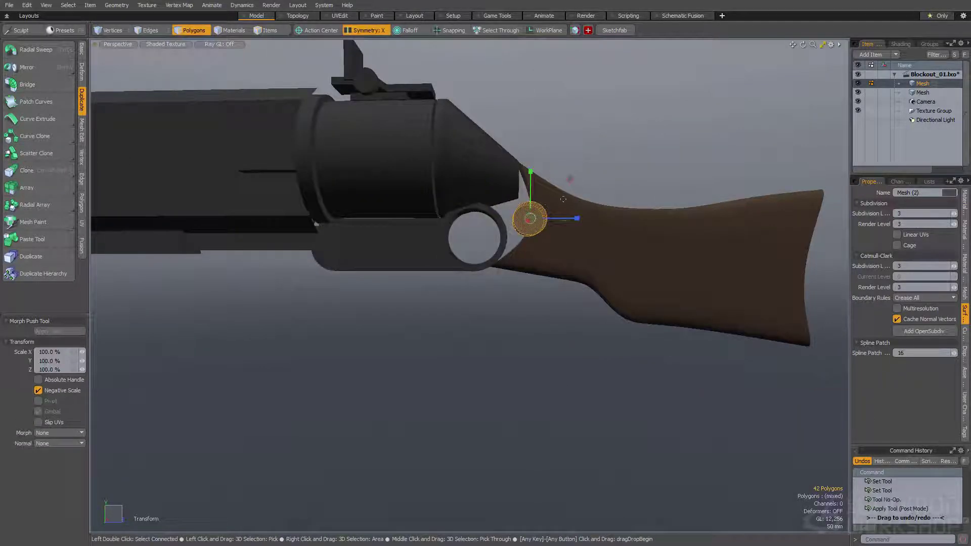
left_click_drag(570, 178, 556, 206, "alt")
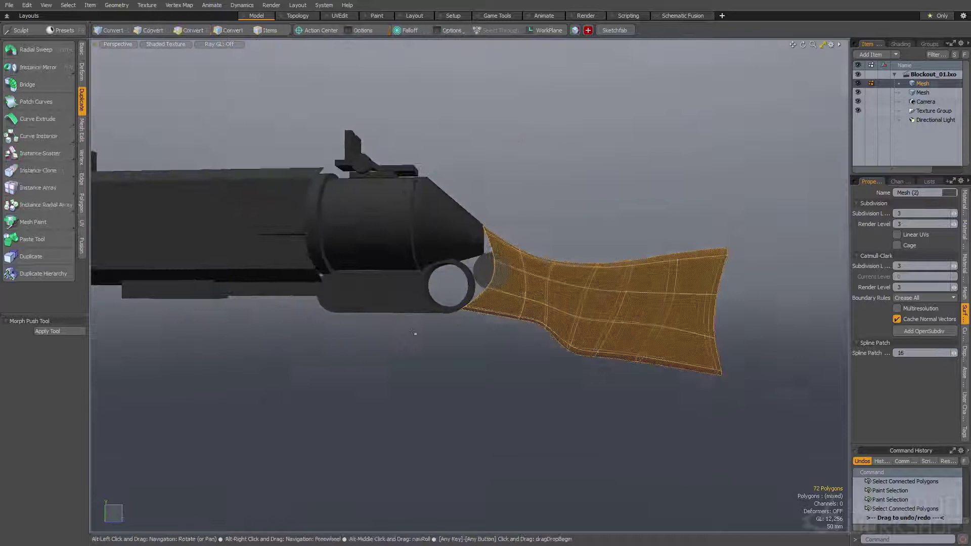
left_click(435, 317)
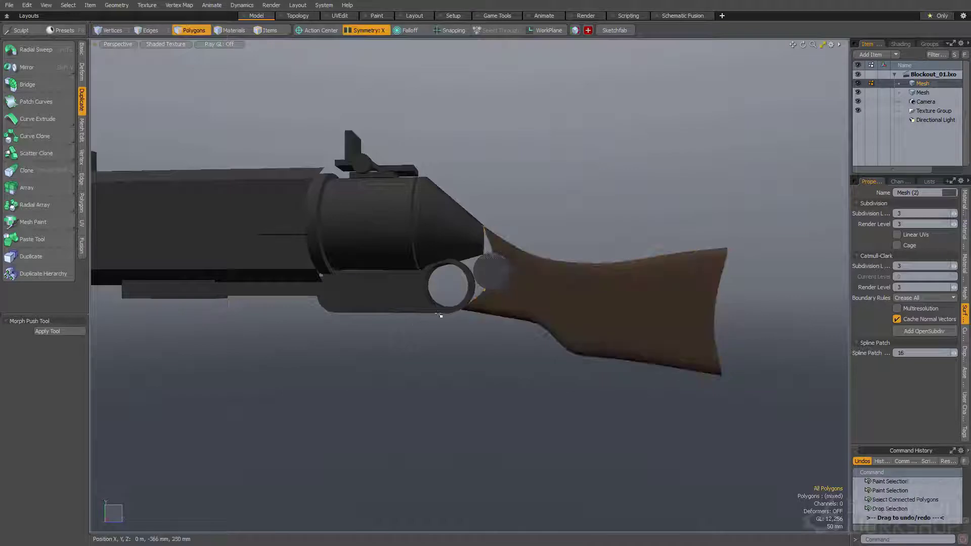
double_click(471, 304)
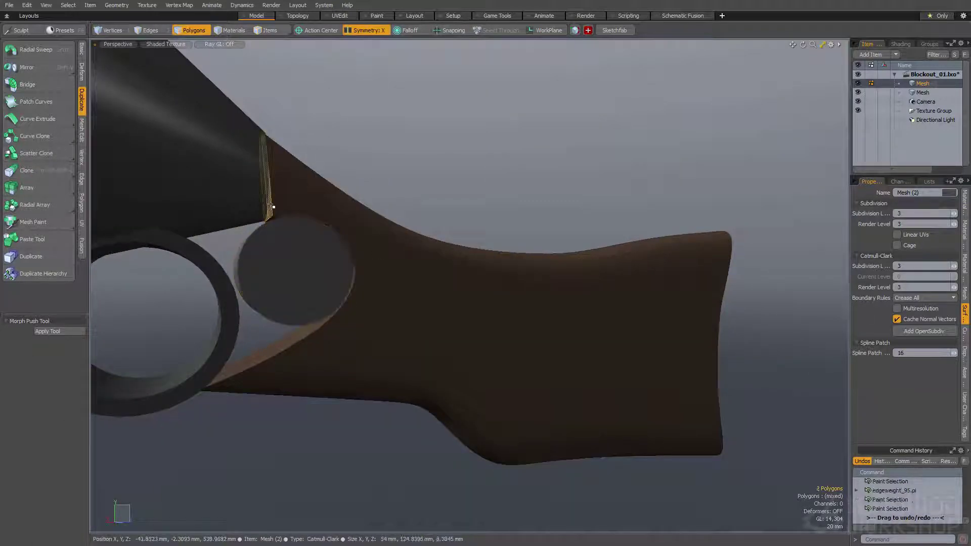
Step: Flatten the stock's two end faces against the cone with the align points script
key("alt+a")
key("ctrl+z")
key("ctrl+shift+z")
left_click_drag(274, 208, 264, 209, "alt")
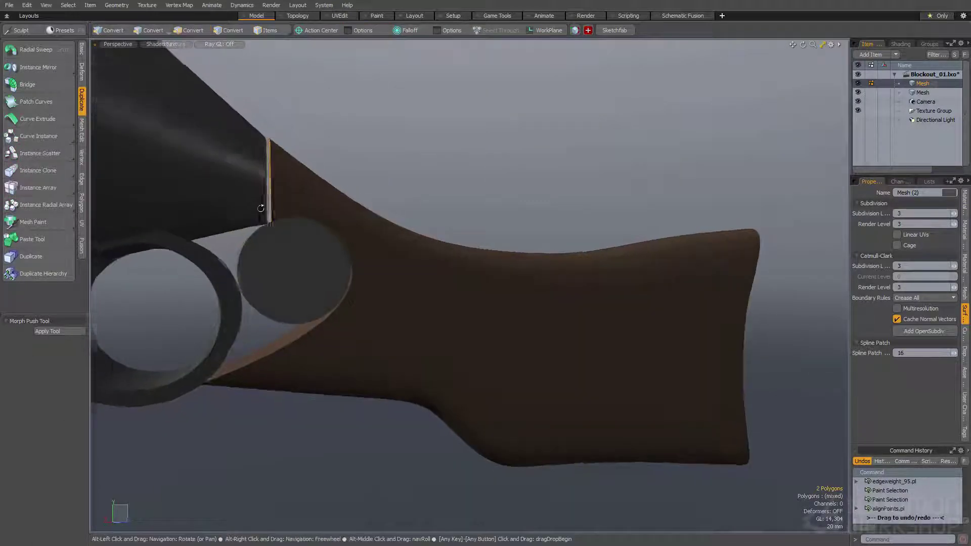
key("w")
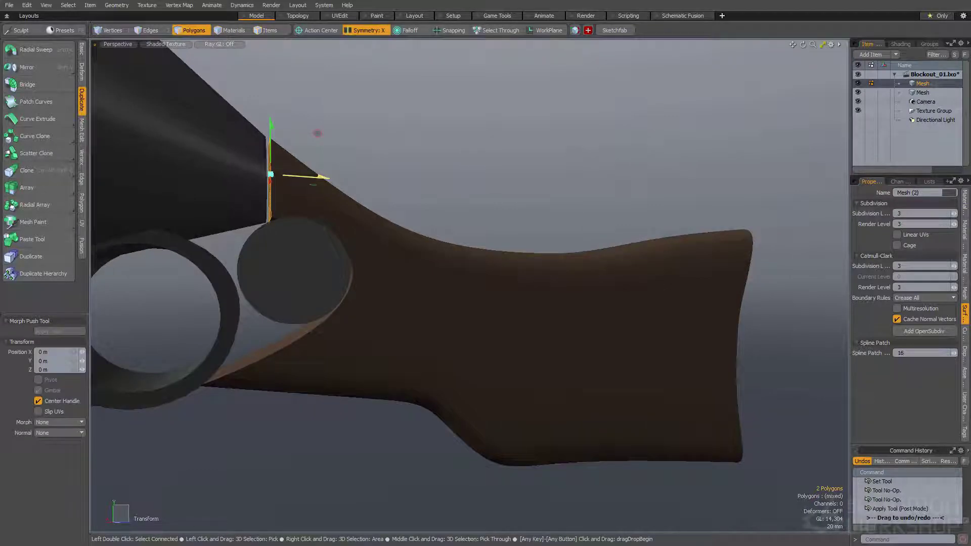
key("space")
Step: Select the round cylinder, shrink it slightly inside the stock's round notch, and activate the Move tool for it
left_click(310, 246)
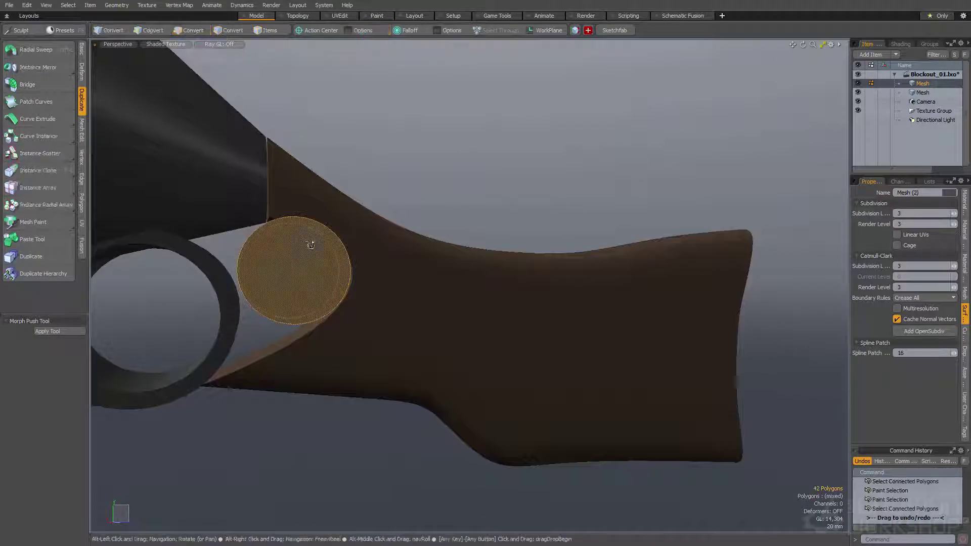
left_click_drag(310, 244, 316, 250, "alt")
key("w")
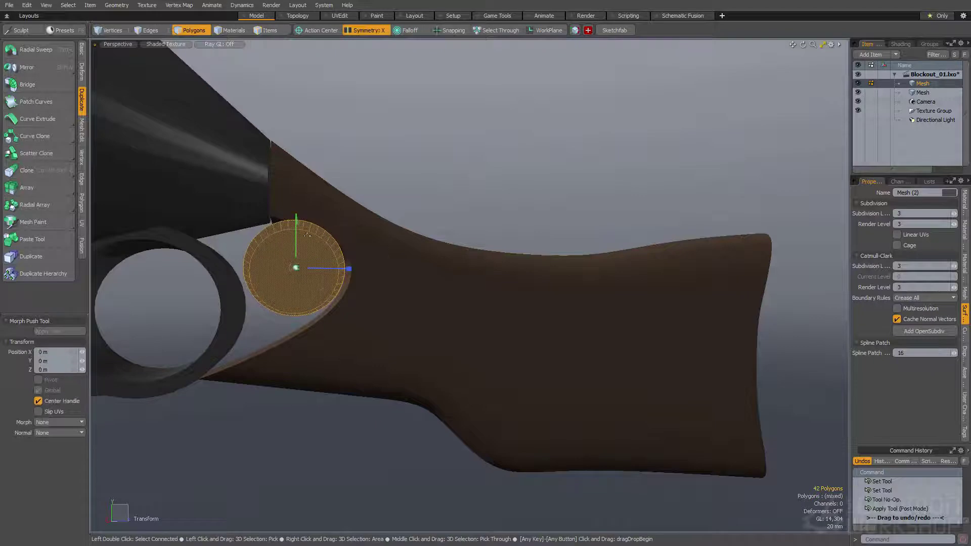
Step: Move the selected round disc at the stock's front by -6 mm in Y and -2 mm in Z
scroll(309, 236, "down", 5)
left_click_drag(394, 223, 464, 214, "alt")
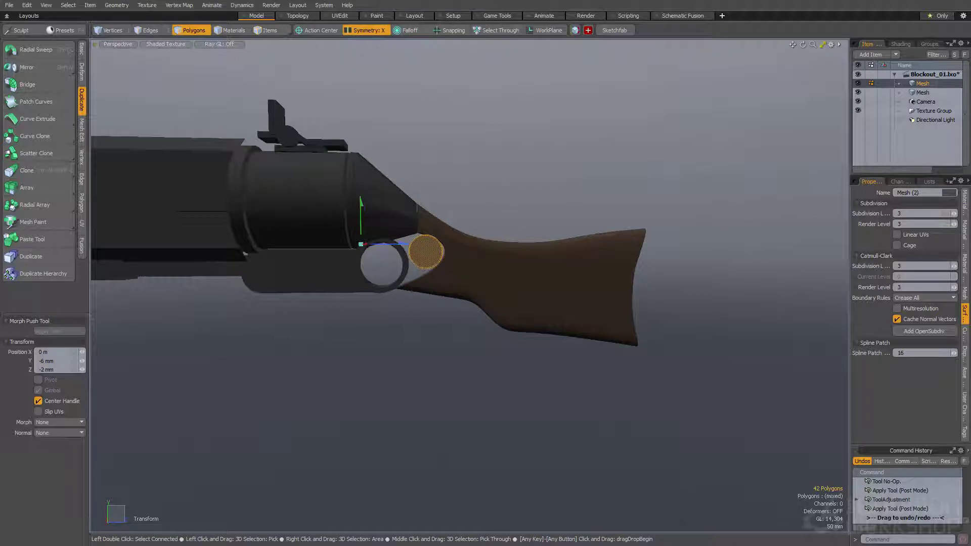
key("q")
Step: Raise the stock's front corner edges above the disc by about 19 mm to widen the cutout
scroll(437, 233, "up", 5)
double_click(407, 226)
mouse_move(407, 227)
left_mouse_down("alt")
mouse_move(427, 220)
mouse_move(365, 242)
mouse_move(396, 237)
left_mouse_up("alt")
scroll(390, 233, "up", 6)
key("2")
left_click(371, 213)
scroll(371, 215, "down", 5)
key("w")
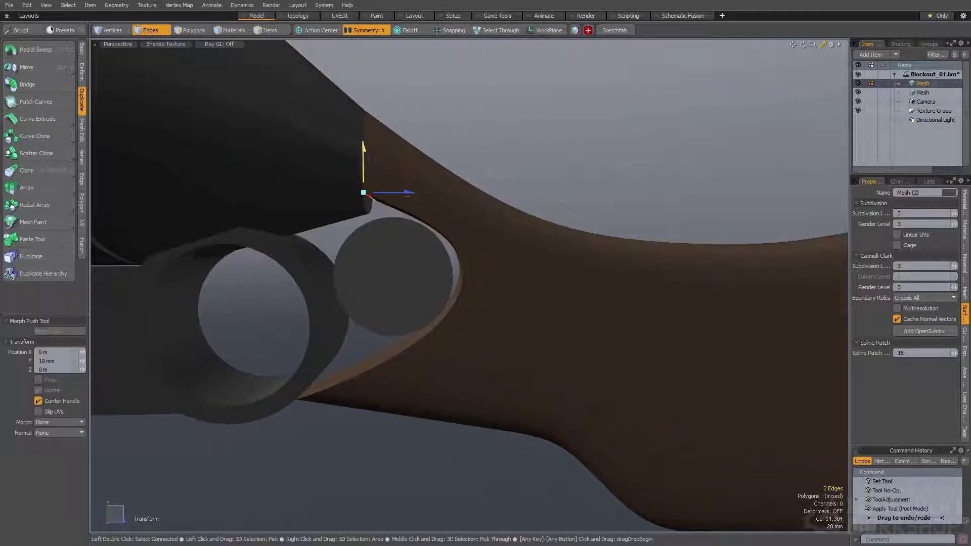
left_click_drag(363, 158, 364, 150)
Step: Move the stock's cutout edges below the disc by about 4 mm in Y and 1 mm in Z
scroll(436, 283, "down", 4)
scroll(429, 319, "up", 7)
key("space")
key("space")
key("space")
key("space")
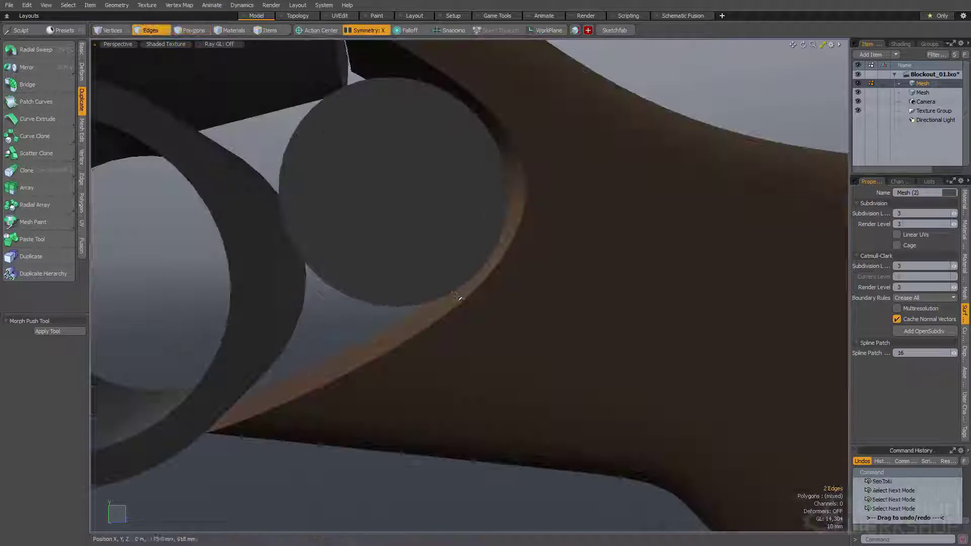
left_click(455, 297)
scroll(435, 299, "down", 4)
key("w")
left_click_drag(412, 299, 346, 301, "alt")
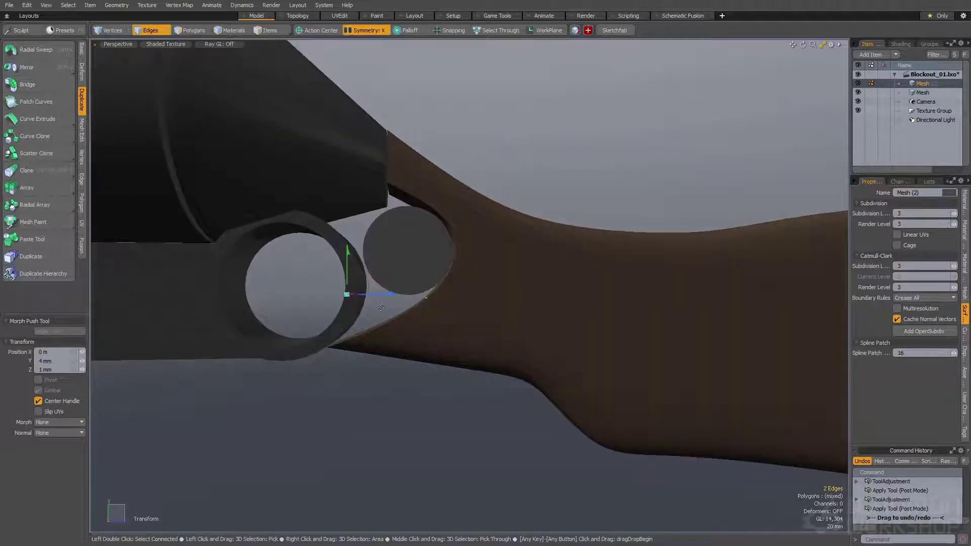
Step: Adjust the stock's lower front edge behind the ring and save the scene
scroll(399, 299, "down", 4)
key("space")
key("space")
left_click_drag(397, 360, 509, 308, "alt")
left_click(369, 364)
scroll(455, 273, "up", 4)
left_click_drag(459, 282, 458, 284, "alt")
key("w")
key("space")
key("Escape")
scroll(451, 251, "down", 3)
left_click_drag(452, 250, 501, 248, "alt")
scroll(490, 213, "up", 2)
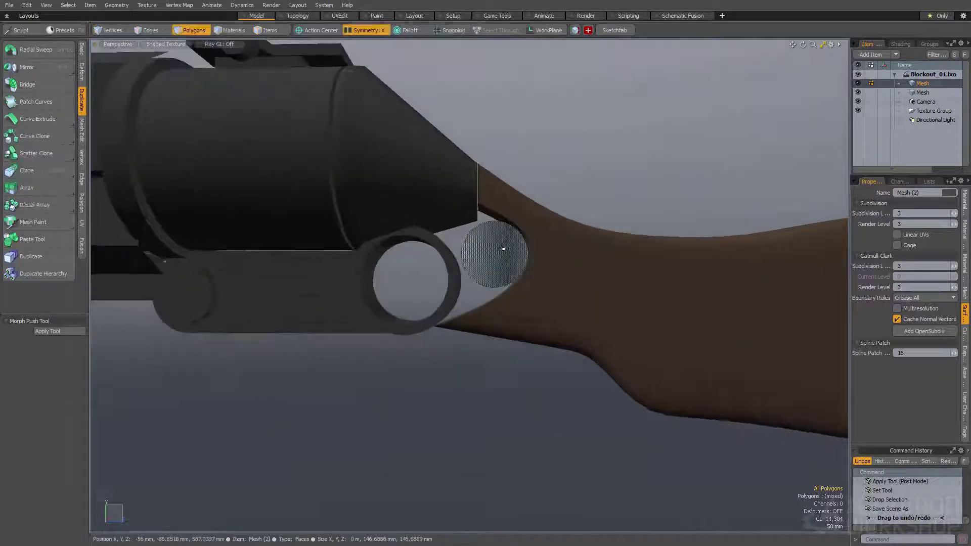
Step: Draw a box in the gap between the ring and the round disc at the stock's front
key("c")
left_click_drag(555, 334, 488, 284, "alt")
mouse_move(508, 238)
left_mouse_down()
mouse_move(467, 249)
mouse_move(525, 212)
mouse_move(488, 227)
left_mouse_up()
key("space")
Step: Reposition the new box's faces so it bridges the ring and the stock's cutout
double_click(473, 214)
key("space")
left_click(408, 313, "shift")
key("space")
left_click(414, 314)
left_click_drag(456, 275, 483, 284, "alt")
double_click(463, 278)
key("w")
left_click_drag(427, 283, 387, 273)
key("space")
Step: Add a loop slice to the bridging box and bevel the sliced edge
key("2")
left_click(425, 281)
key("alt+c")
left_click_drag(387, 273, 443, 274, "alt")
key("b")
key("space")
Step: Shift the bridging block's beveled sections toward the ring and loop-slice the block again
scroll(386, 274, "up", 3)
left_click_drag(446, 273, 371, 273)
key("w")
left_click_drag(450, 280, 435, 263, "alt")
key("space")
left_click_drag(508, 204, 463, 212, "alt")
key("alt+c")
left_click(503, 193)
key("space")
key("space")
double_click(522, 180)
left_click_drag(523, 180, 476, 157, "alt")
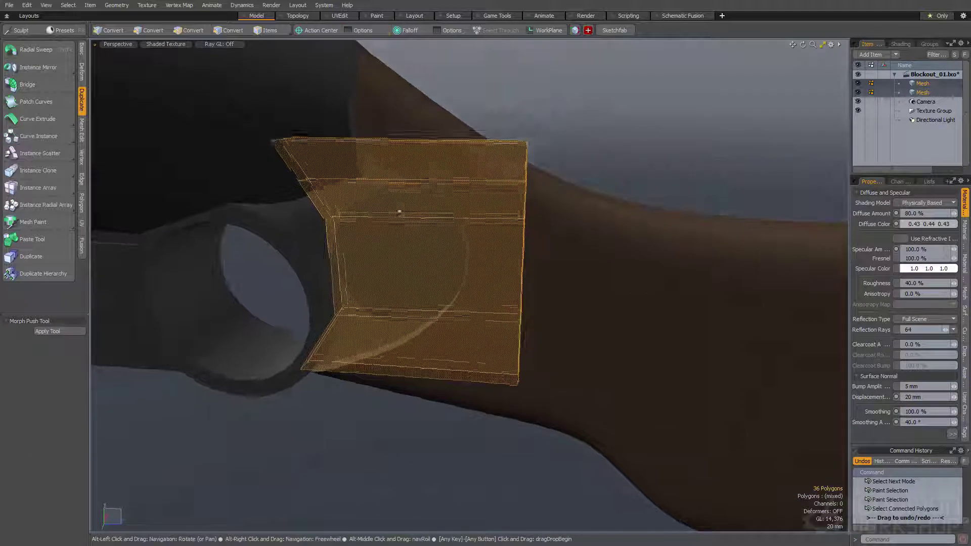
Step: Move the bridging block's upper rear edge forward and down to fit the stock's cutout
key("space")
key("space")
left_click(510, 132)
right_click_drag(510, 132, 542, 161)
key("w")
left_click_drag(542, 160, 550, 160, "alt")
left_click_drag(548, 124, 512, 144)
key("space")
key("space")
Step: Reposition and rotate the bridging block's upper front faces to follow the ring's outer curve
double_click(329, 202)
left_click_drag(295, 211, 342, 201)
left_click(284, 208)
key("w")
left_click_drag(342, 209, 354, 185)
key("e")
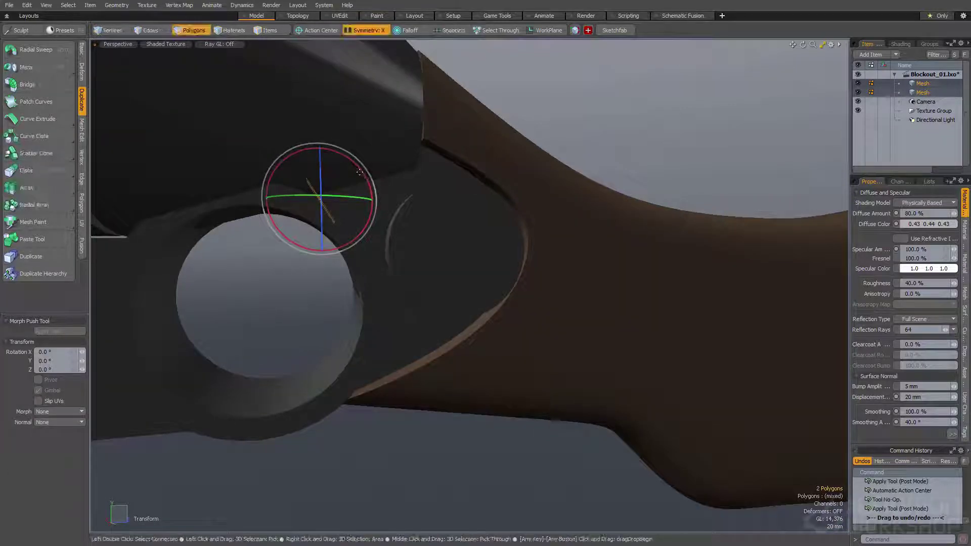
Step: Scale the bridging block's front faces inside the ring using the Selection action center, and save the scene
key("space")
key("space")
left_click_drag(283, 238, 340, 260, "alt")
key("w")
key("space")
left_click(339, 263, "shift")
key("r")
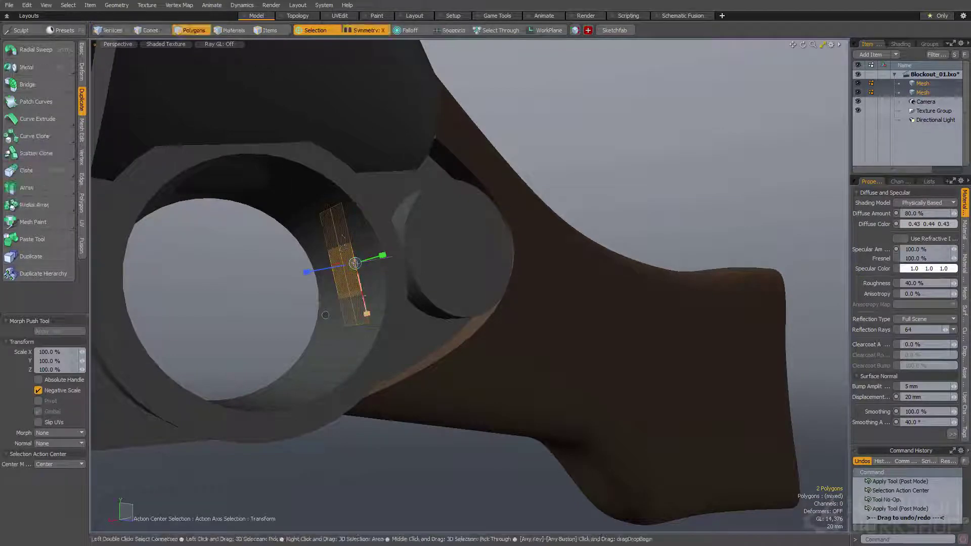
left_click_drag(325, 315, 472, 266, "alt")
key("space")
scroll(473, 267, "down", 3)
Step: Try to rotate the round pin at the front end of the lower plate
mouse_move(351, 256)
left_mouse_down("alt+shift")
mouse_move(402, 296)
mouse_move(386, 270)
mouse_move(423, 278)
left_mouse_up("alt+shift")
left_click(424, 277)
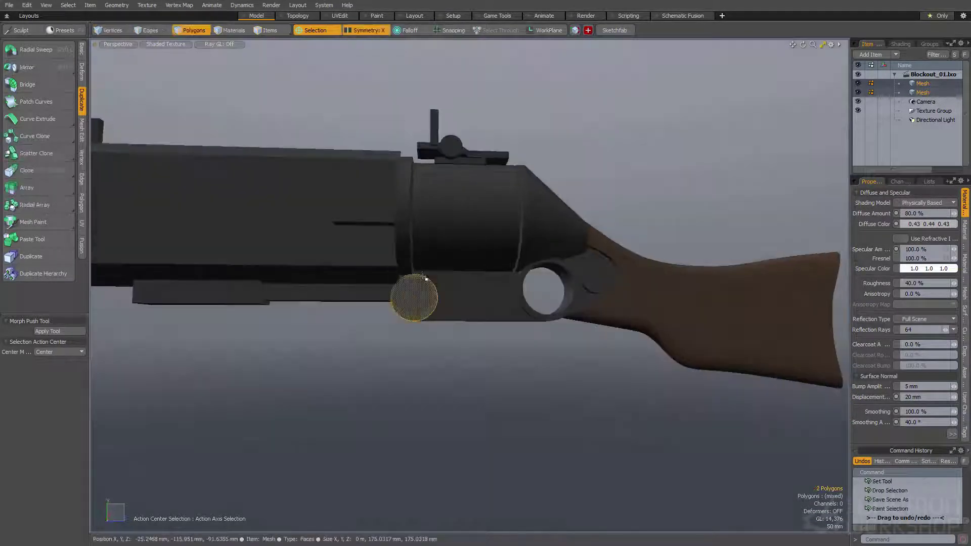
double_click(416, 292, "shift")
left_click_drag(396, 245, 361, 215, "alt")
mouse_move(361, 213)
left_mouse_down()
mouse_move(444, 214)
mouse_move(362, 284)
mouse_move(365, 296)
mouse_move(422, 298)
mouse_move(451, 265)
mouse_move(389, 258)
mouse_move(423, 253)
mouse_move(351, 285)
mouse_move(447, 240)
mouse_move(430, 248)
left_mouse_up()
double_click(413, 299, "shift")
key("e")
key("alt+e")
left_click(415, 302)
key("ctrl+z")
key("space")
Step: Examine which polygons belong to the lower plate, the round pin and the large cylinder above them
left_click(405, 301)
left_click_drag(405, 301, 428, 273, "alt")
scroll(427, 273, "up", 3)
double_click(373, 304)
scroll(377, 301, "up", 3)
mouse_move(377, 301)
left_mouse_down("alt")
mouse_move(436, 278)
mouse_move(367, 289)
mouse_move(490, 232)
left_mouse_up("alt")
double_click(436, 302)
scroll(405, 280, "down", 2)
left_click(450, 281)
double_click(449, 256)
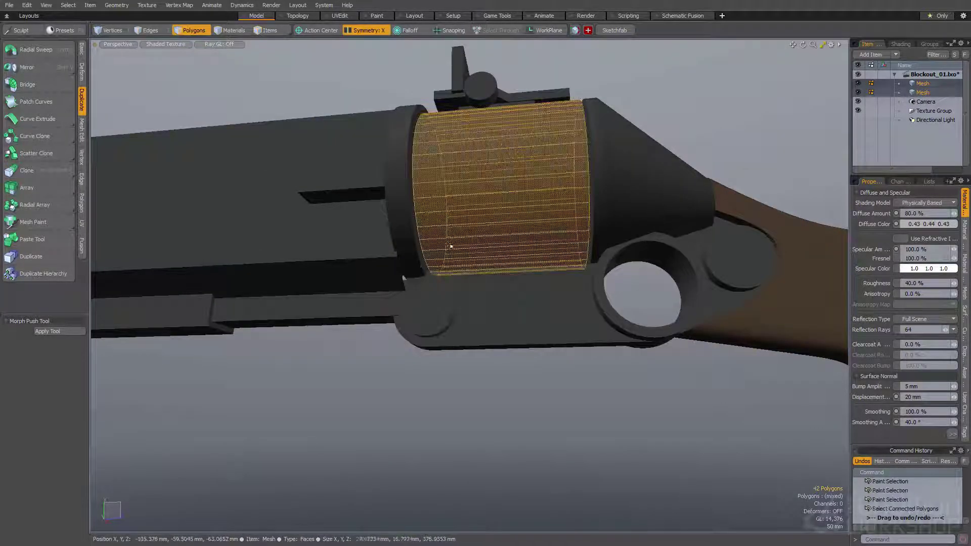
left_click(444, 295)
double_click(492, 219)
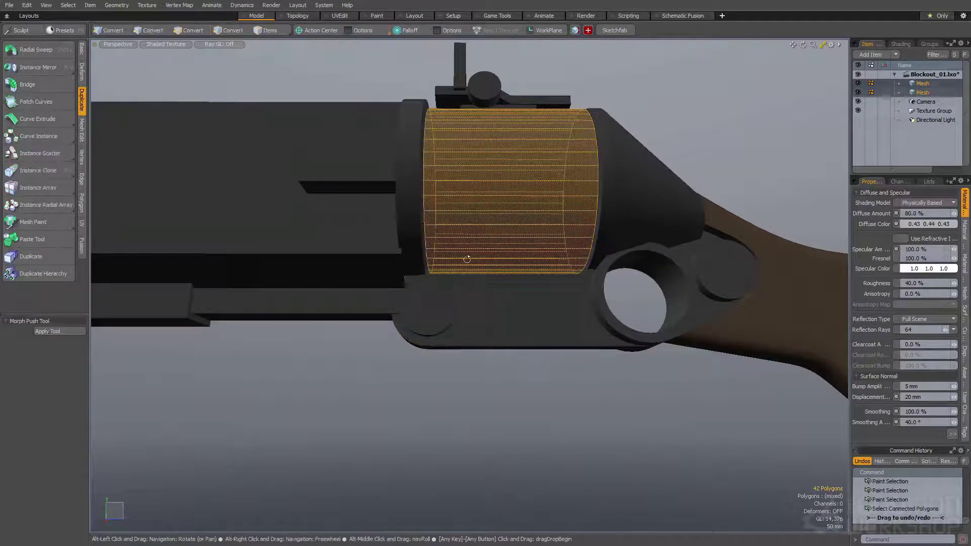
left_click_drag(492, 219, 486, 240, "alt")
Step: Select the narrow face along the lower plate's upper edge and set the viewport shading style to Shaded
left_click(449, 293)
key("b")
scroll(437, 288, "up", 2)
key("space")
left_click(429, 266)
key("space")
key("space")
key("space")
key("space")
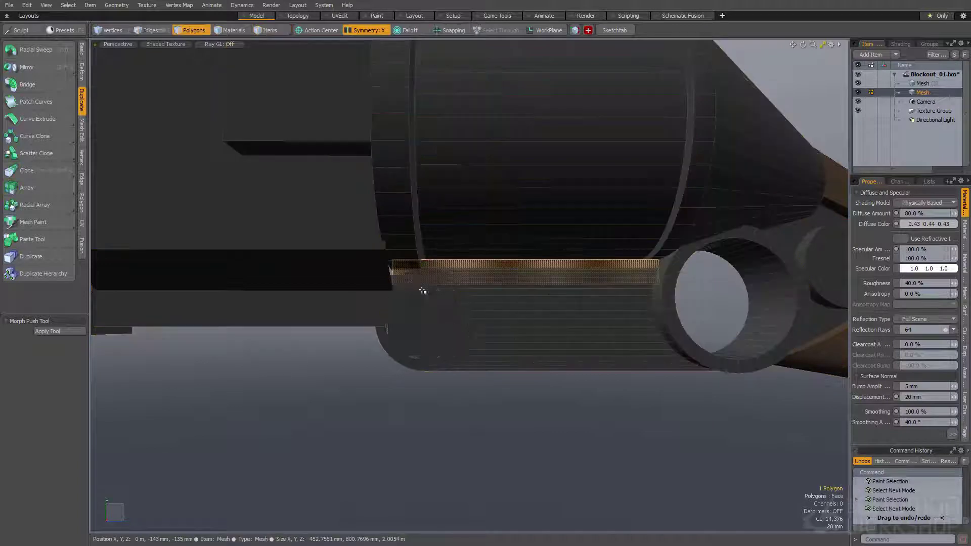
key("alt+2")
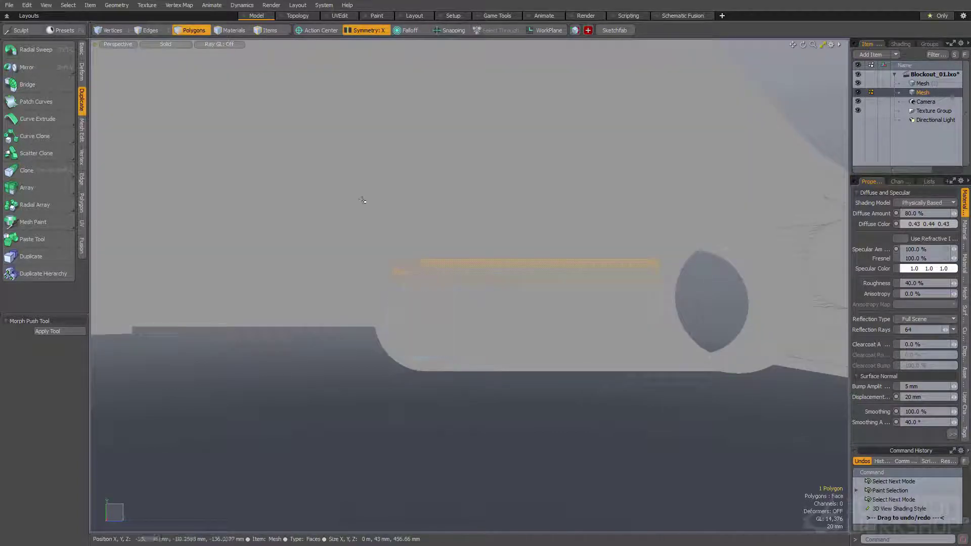
left_click(180, 43)
left_click(175, 79)
Step: Draw a box on the lower plate's side beneath the large cylinder and select all its faces
left_click(446, 302)
key("c")
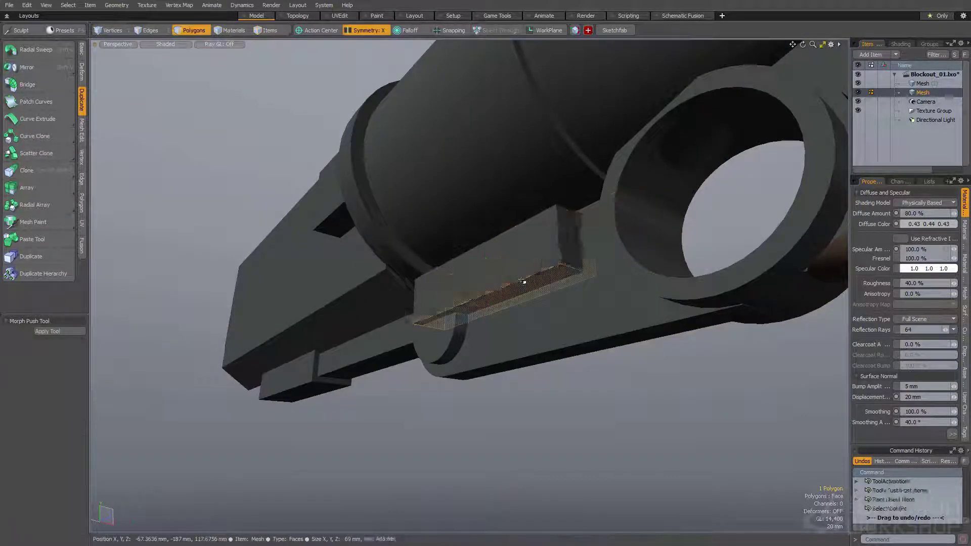
double_click(522, 281)
Step: Scale the side box with symmetry off and move it -3 mm in Y and -15 mm in Z
key("y")
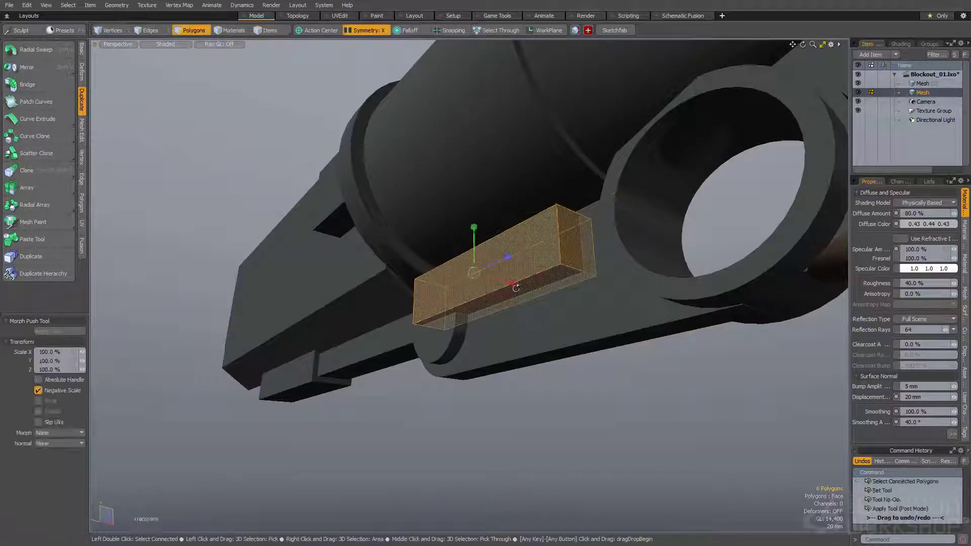
key("q")
left_click_drag(517, 277, 391, 272, "alt")
key("r")
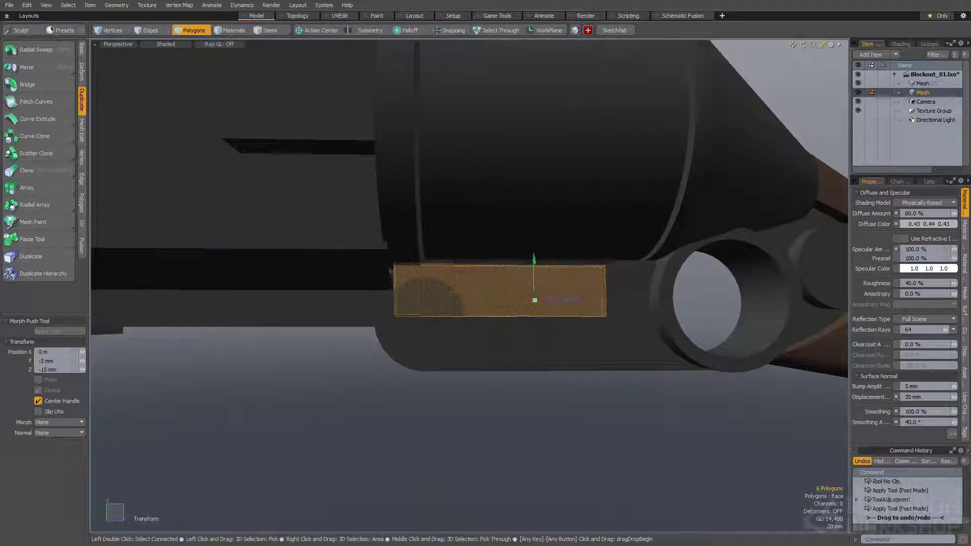
key("q")
Step: Extend the side box toward the ring by moving its rear end face
left_click_drag(534, 303, 598, 225, "alt")
left_click(597, 269)
key("w")
key("q")
left_click_drag(696, 214, 607, 288, "alt")
Step: Add a loop slice across the side box and adjust the position of the sliced edge
double_click(582, 271)
key("2")
left_click(555, 314)
key("alt+c")
left_click(555, 314)
key("space")
key("w")
key("space")
Step: Bevel the side box's sliced edge to divide it into front, middle and rear sections
left_click_drag(607, 288, 571, 298, "alt")
key("b")
left_click_drag(572, 303, 616, 303)
key("space")
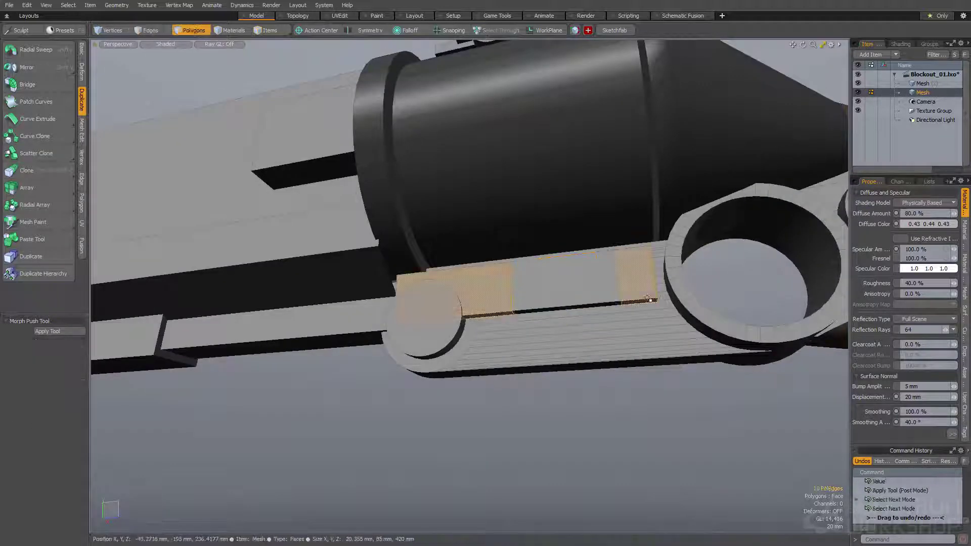
key("w")
key("space")
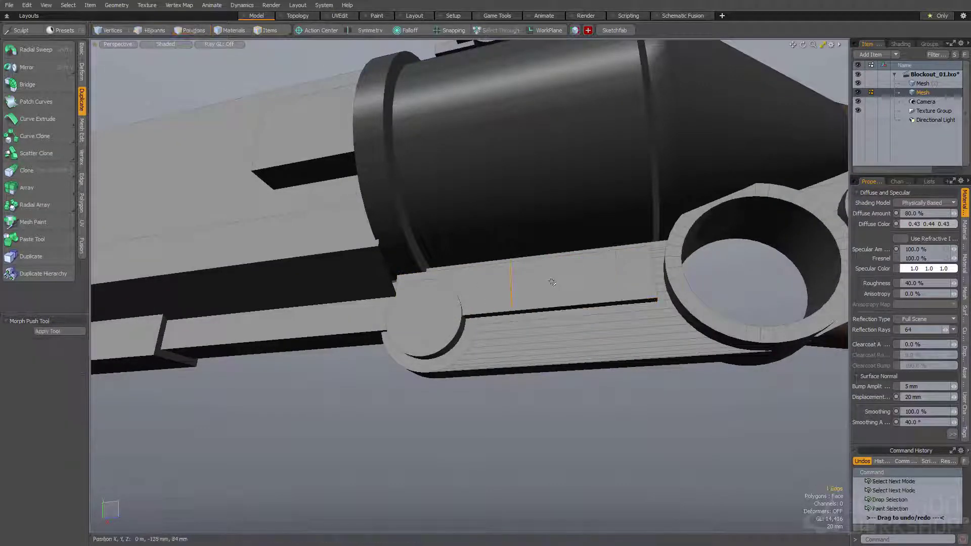
Step: Bevel the side box's front dividing edge and raise the rear bottom faces by 55 mm
key("b")
key("space")
key("space")
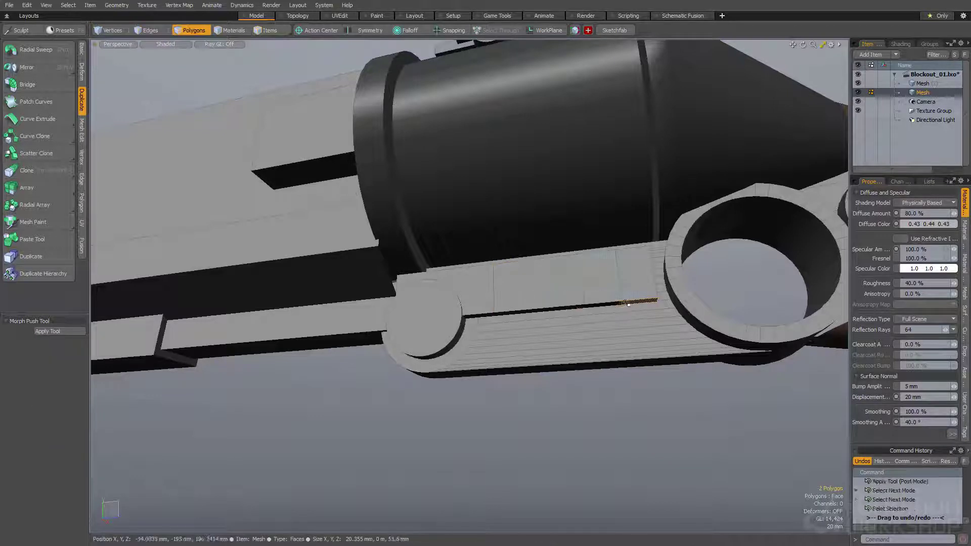
key("w")
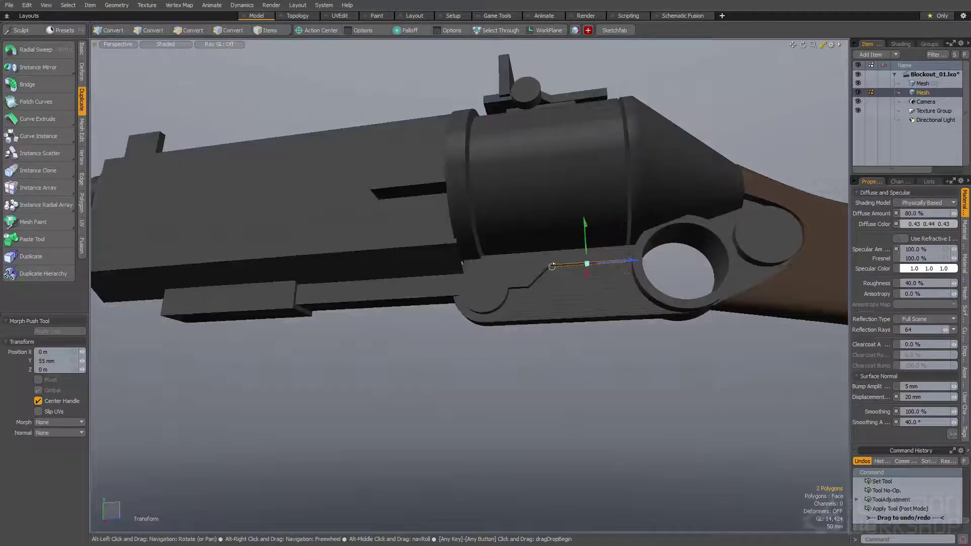
Step: Bevel the edge loop at the top of the side box's slope to 58.5 mm with round level 2
key("space")
key("space")
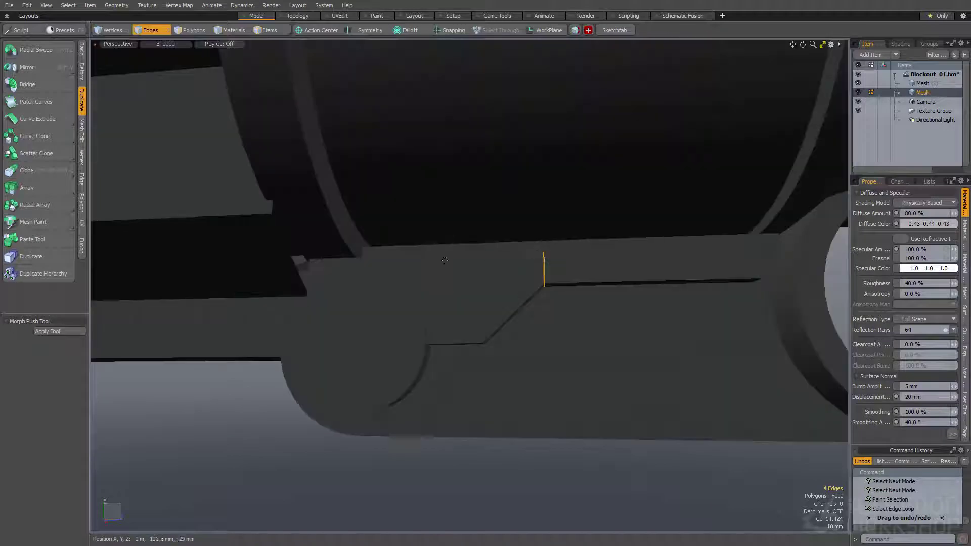
key("w")
key("shift+b")
left_click_drag(573, 269, 587, 286)
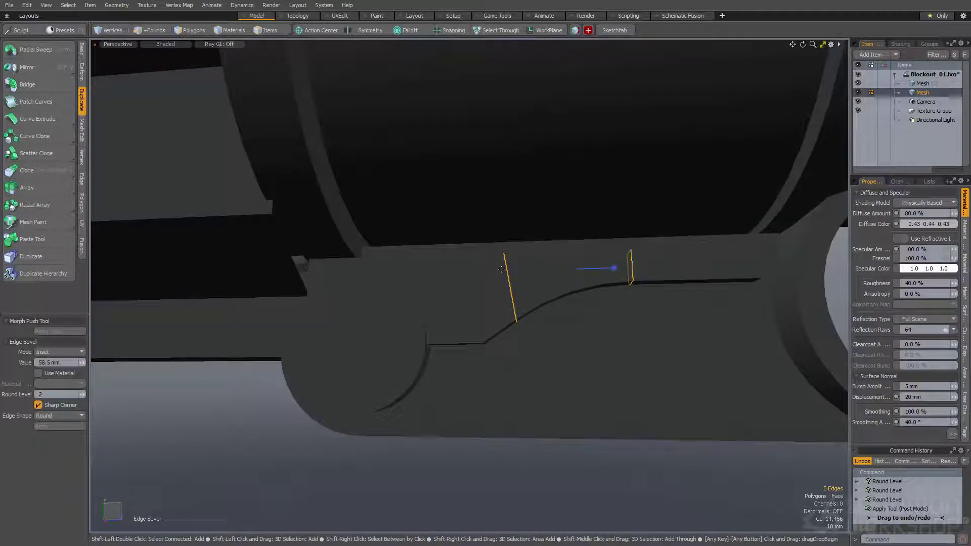
Step: Try to bevel the front section of the side box above the pivot disc
mouse_move(496, 259)
left_mouse_down("alt")
mouse_move(477, 265)
mouse_move(483, 297)
mouse_move(469, 258)
mouse_move(499, 264)
mouse_move(486, 238)
mouse_move(504, 224)
mouse_move(451, 244)
mouse_move(447, 262)
mouse_move(521, 253)
mouse_move(532, 260)
mouse_move(498, 240)
left_mouse_up("alt")
scroll(483, 297, "down", 2)
key("space")
key("space")
double_click(463, 272)
key("b")
left_click(488, 245)
key("q")
scroll(451, 244, "down", 3)
double_click(470, 266)
scroll(531, 260, "up", 2)
Step: Bevel the bottom face of the side box's front section downward and scale it so the slope continues toward the plate's lower edge
key("space")
key("space")
key("space")
left_click(471, 300)
key("b")
left_click(472, 299)
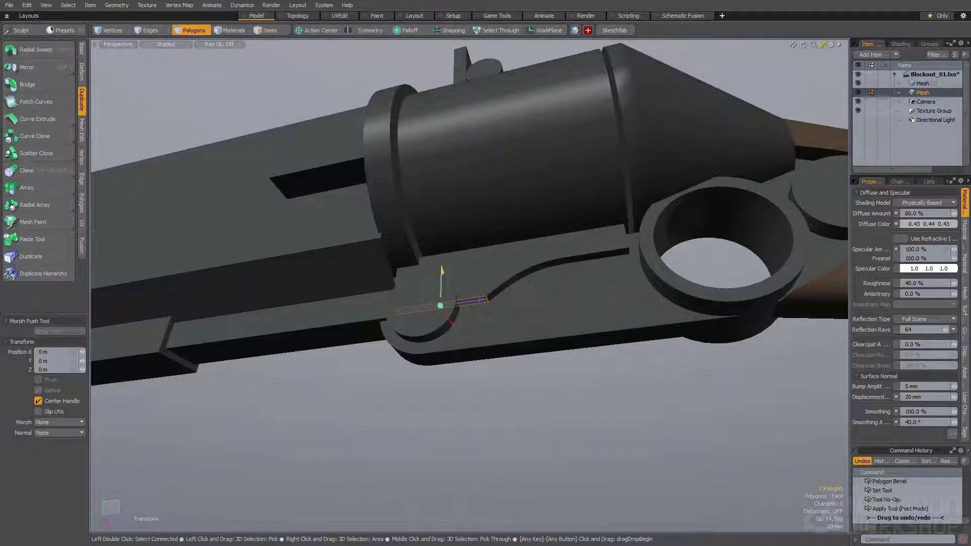
key("r")
left_click_drag(441, 306, 472, 343, "alt")
key("w")
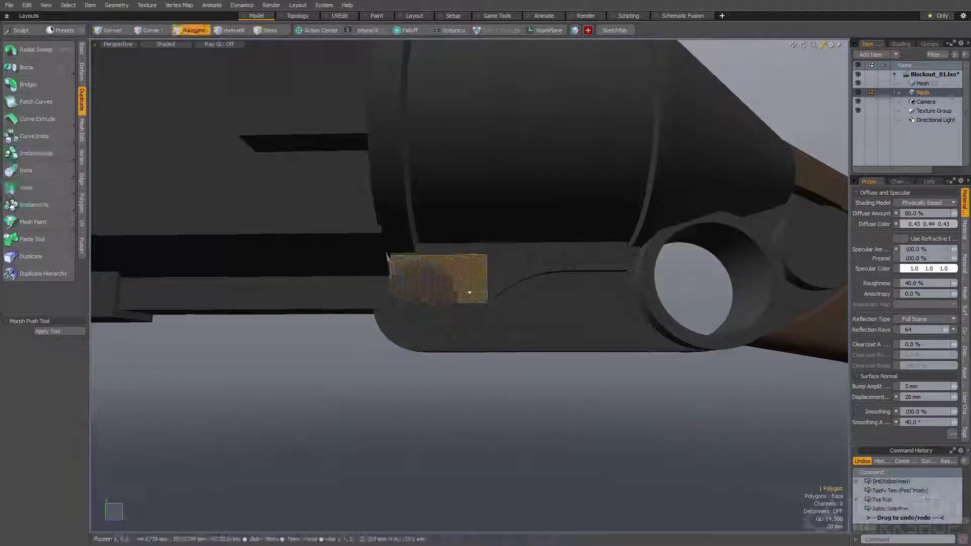
Step: Examine the connected faces of the side block and how they sit against the cylinder and lower plate
double_click(415, 273)
scroll(409, 274, "up", 3)
left_click(403, 262)
left_click_drag(526, 256, 490, 262, "alt")
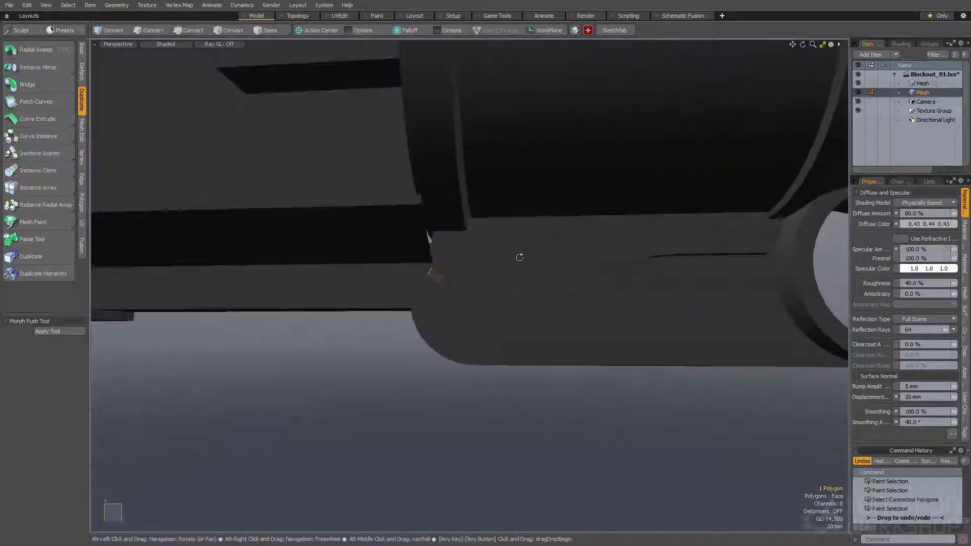
double_click(538, 253)
left_click_drag(568, 246, 470, 243, "alt")
scroll(472, 244, "down", 3)
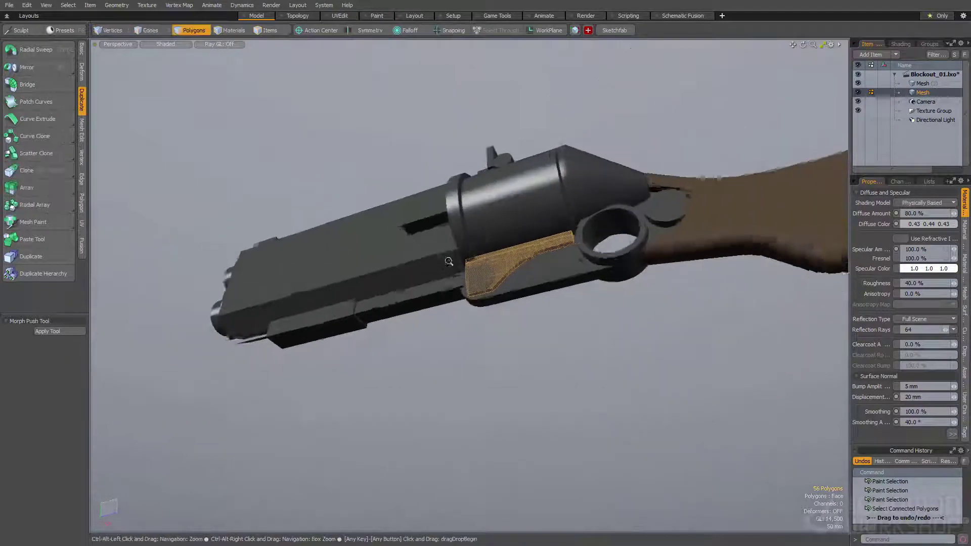
scroll(529, 263, "up", 5)
left_click_drag(535, 266, 554, 295, "alt")
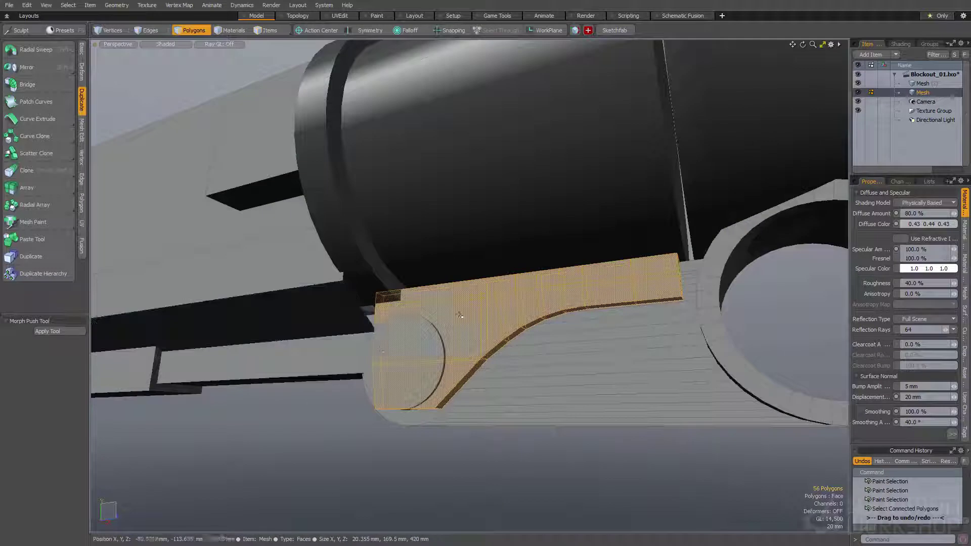
Step: Add a loop slice across the side block
key("space")
key("space")
left_click(448, 293)
key("alt+c")
left_click(610, 278)
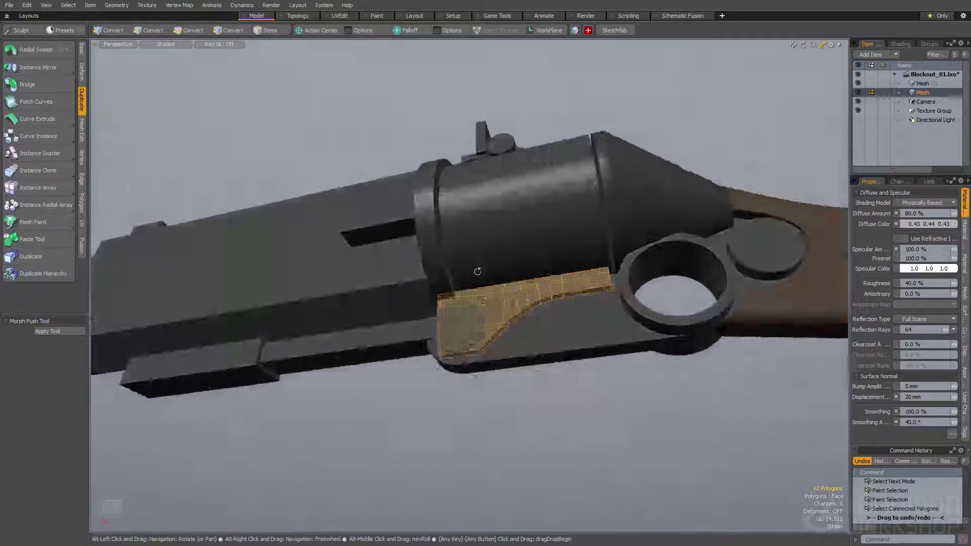
Step: Move the side block's front end faces rearward and align their points into a flat plane
scroll(494, 347, "up", 3)
left_click_drag(478, 271, 443, 332, "alt")
scroll(443, 332, "down", 1)
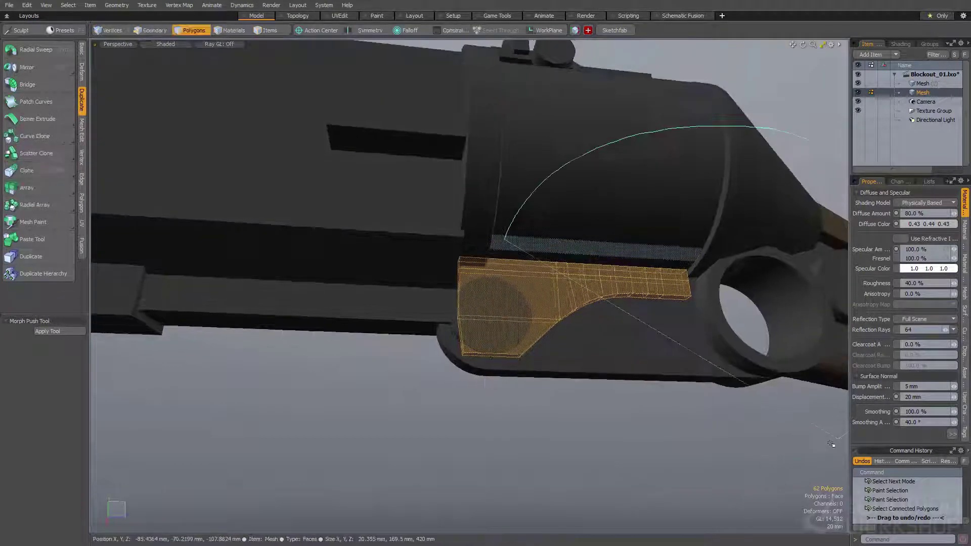
key("shift+Down")
key("w")
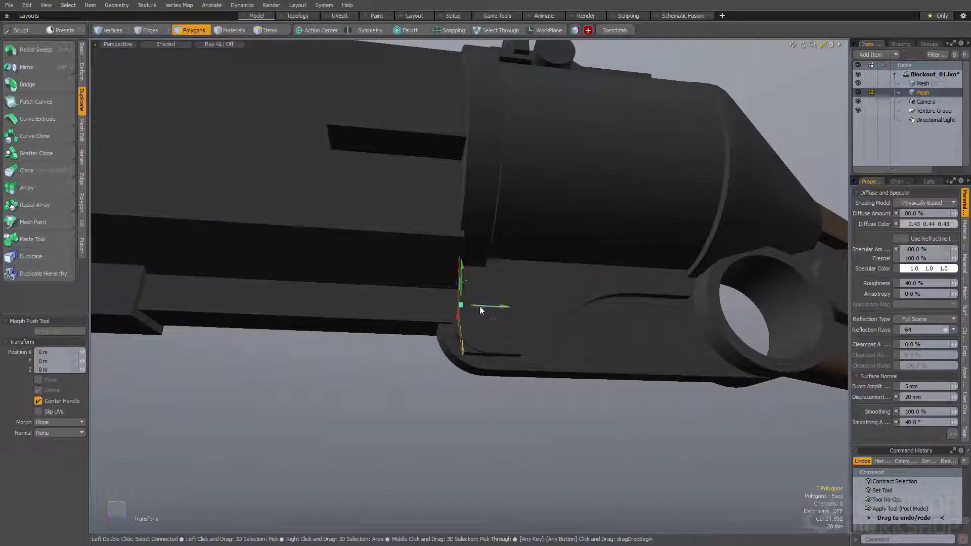
key("q")
key("alt+a")
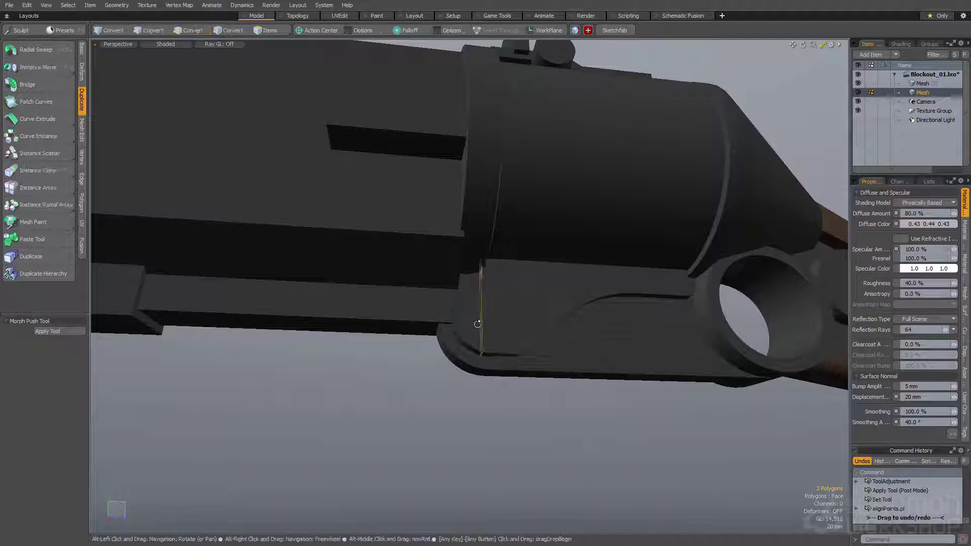
left_click_drag(480, 324, 470, 307, "alt")
Step: Examine the side block and the rest of the gun from several sides
key("w")
key("q")
scroll(599, 305, "down", 5)
left_click_drag(600, 306, 435, 337, "alt")
key("Escape")
left_click_drag(479, 288, 436, 427, "alt")
scroll(521, 325, "down", 2)
Step: Transform the barrel housing with symmetry enabled to reduce its height, undoing the extra scale change
double_click(464, 245)
left_click_drag(463, 245, 304, 278, "alt")
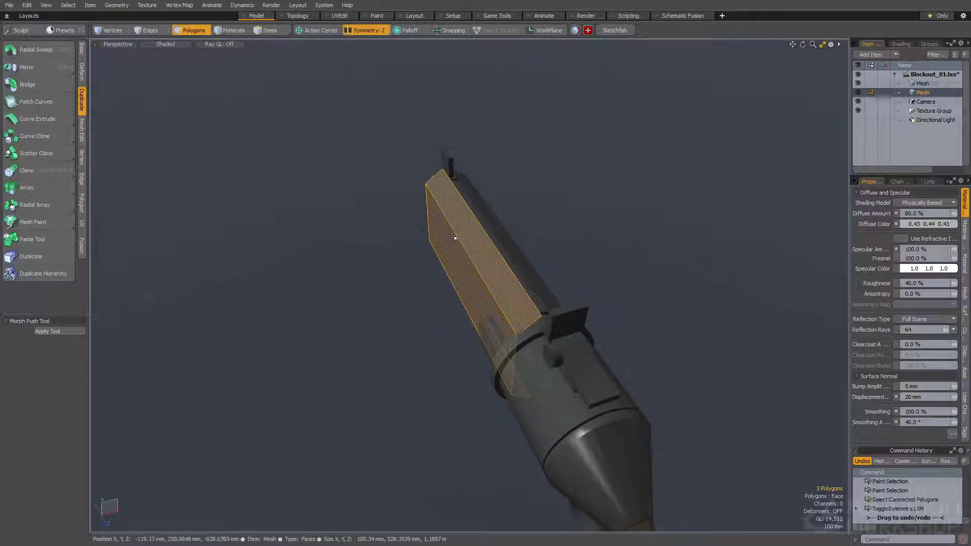
left_click_drag(415, 264, 363, 161, "alt")
key("y")
key("space")
mouse_move(380, 275)
left_mouse_down("alt")
mouse_move(478, 307)
mouse_move(467, 300)
left_mouse_up("alt")
left_click(461, 317)
key("r")
left_click_drag(456, 223, 415, 209, "alt")
key("ctrl+z")
key("space")
Step: Move the front sight's box by -10 mm in Y and 4 mm in Z
left_click(393, 182)
double_click(362, 199)
key("w")
key("q")
double_click(486, 226)
key("w")
left_click_drag(429, 246, 425, 235, "alt")
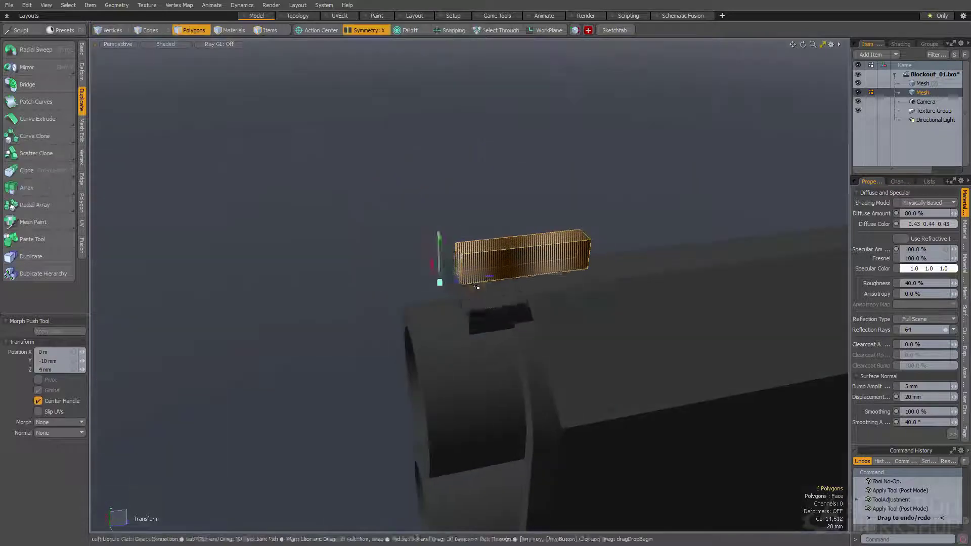
Step: Paste a copy of the front sight's box, scale it smaller and place it on top of the original
left_click_drag(470, 276, 482, 293, "alt")
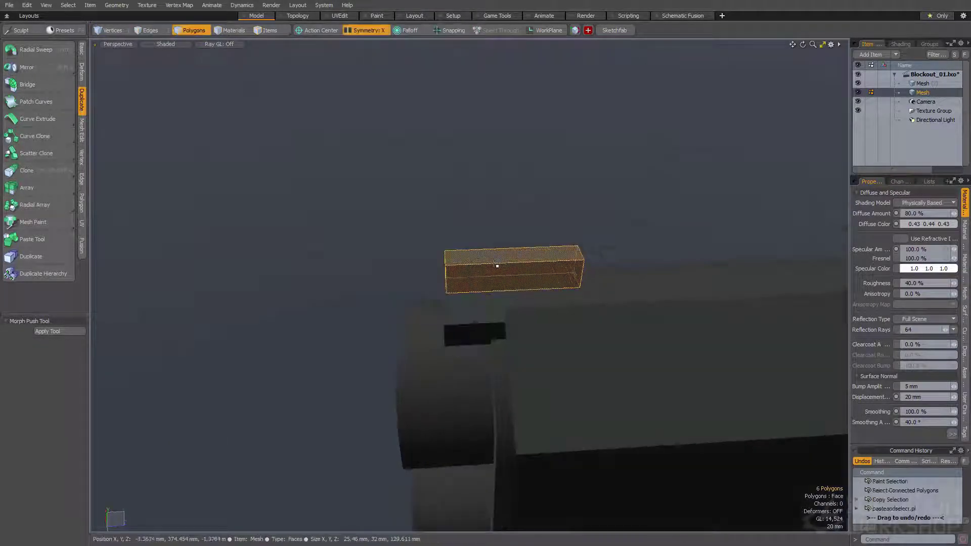
key("r")
key("w")
left_click_drag(502, 267, 497, 242, "alt")
key("w")
left_click_drag(497, 243, 445, 186, "alt")
key("w")
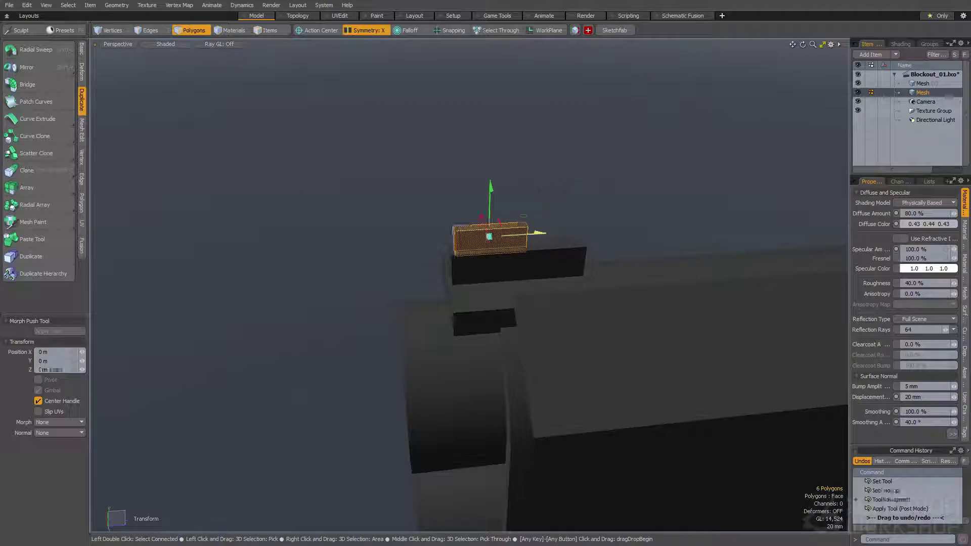
key("q")
Step: Add a loop slice to the upper sight box and move its faces to form a blade with a sloped rear
key("2")
left_click(488, 230)
key("alt+c")
left_click(488, 234)
key("q")
key("3")
left_click(469, 228)
key("w")
left_click_drag(467, 223, 430, 225, "alt")
scroll(450, 161, "down", 3)
Step: Copy the front sight's box and position the copy as a side rail next to the blade
key("q")
double_click(499, 218)
scroll(496, 223, "up", 3)
left_click_drag(494, 226, 500, 253, "alt")
key("ctrl+c")
key("w")
key("space")
key("w")
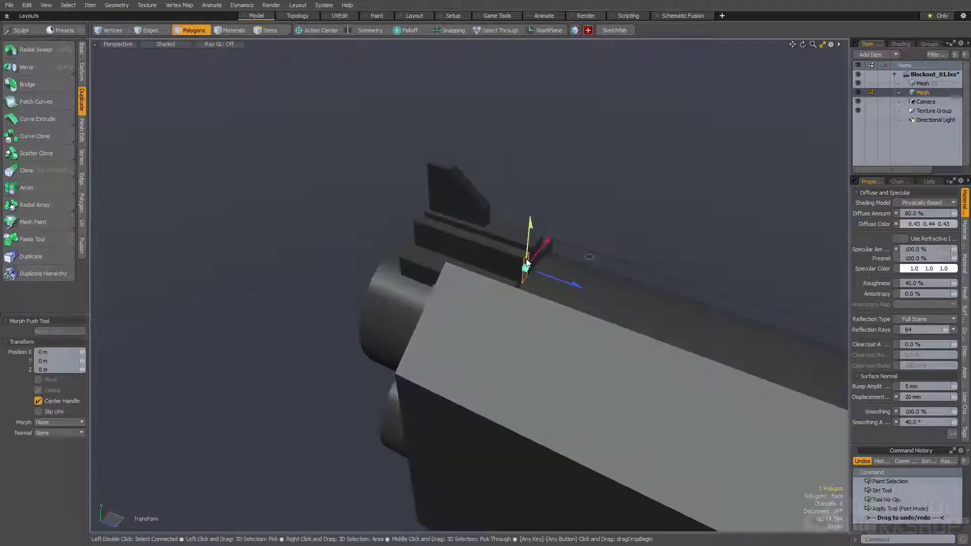
Step: Lower the top face of the front sight's side rail and adjust its end face
key("space")
left_click(448, 229)
key("w")
left_click_drag(445, 196, 444, 207)
key("space")
left_click_drag(473, 258, 483, 263, "alt")
key("w")
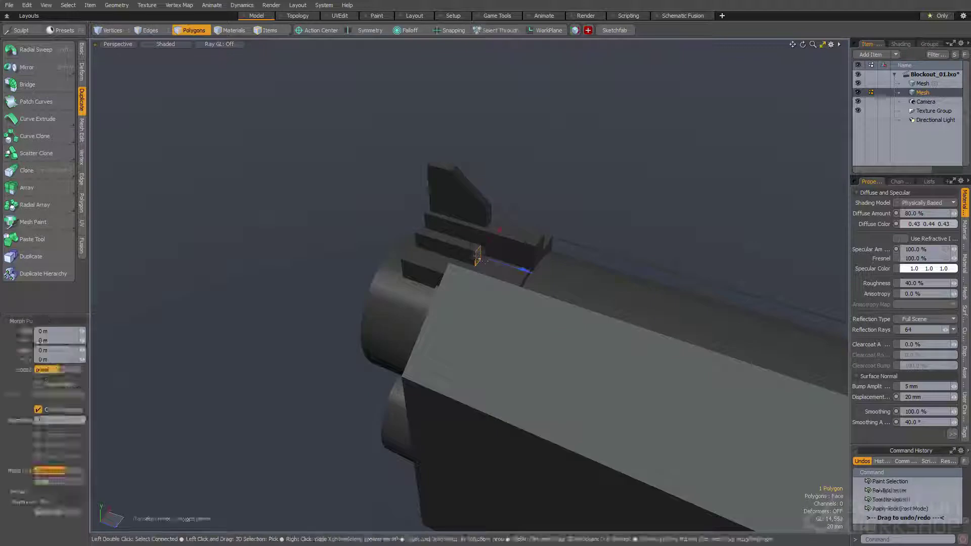
key("space")
Step: Raise the side rail's rear section and move its upper front edge rearward to form a slope
left_click(525, 261)
left_click_drag(502, 259, 486, 214, "alt")
key("w")
scroll(547, 211, "up", 2)
key("space")
key("space")
key("w")
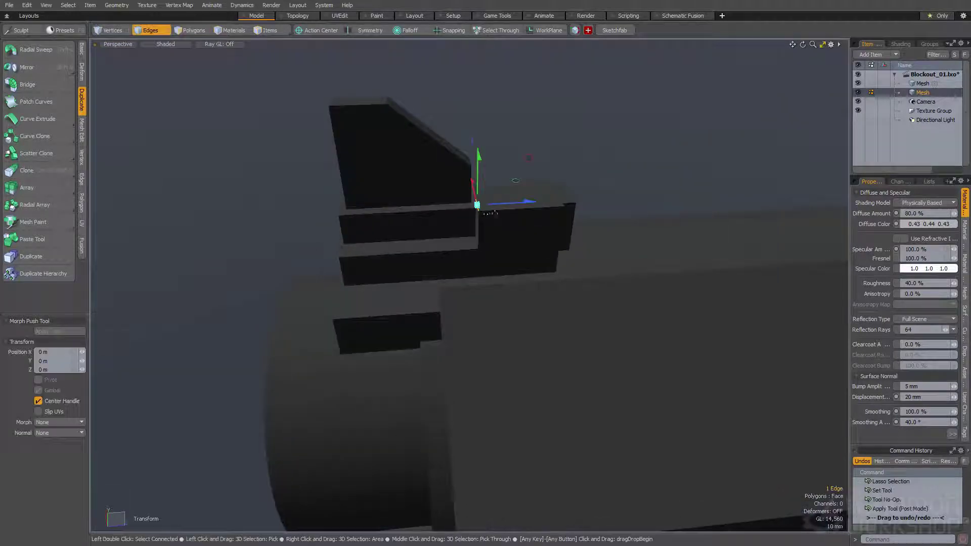
key("space")
key("space")
Step: Reposition the whole side rail beside the front sight blade and mirror it to the blade's other side
double_click(566, 230)
double_click(544, 234)
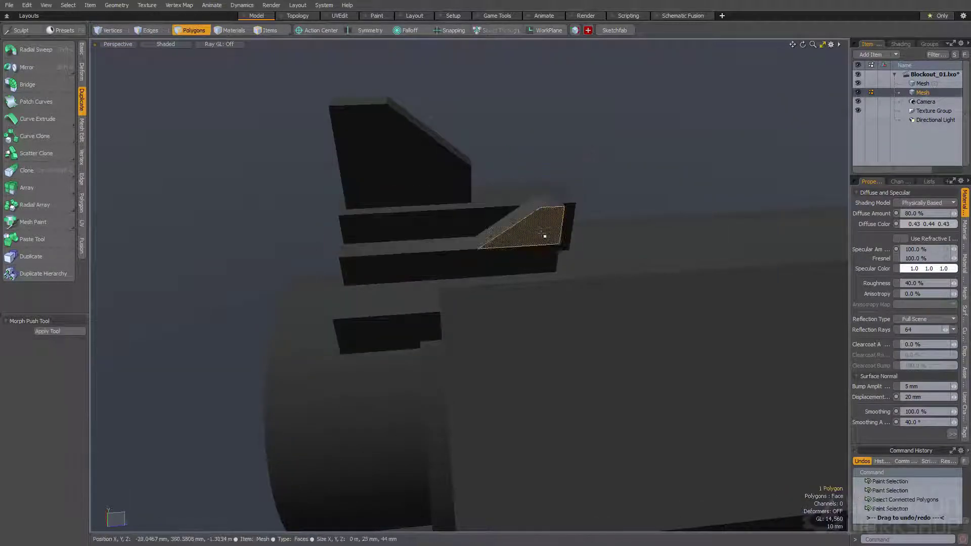
scroll(536, 233, "down", 2)
left_click_drag(501, 282, 481, 206, "alt")
key("w")
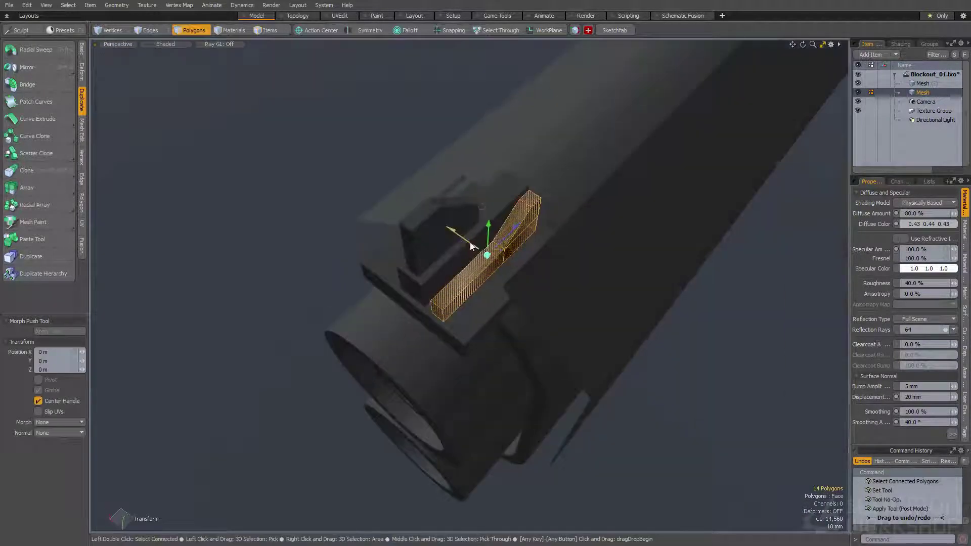
key("space")
mouse_move(467, 245)
left_mouse_down("alt")
mouse_move(515, 216)
mouse_move(428, 219)
mouse_move(474, 200)
mouse_move(470, 258)
left_mouse_up("alt")
key("shift+v")
double_click(463, 231)
key("Delete")
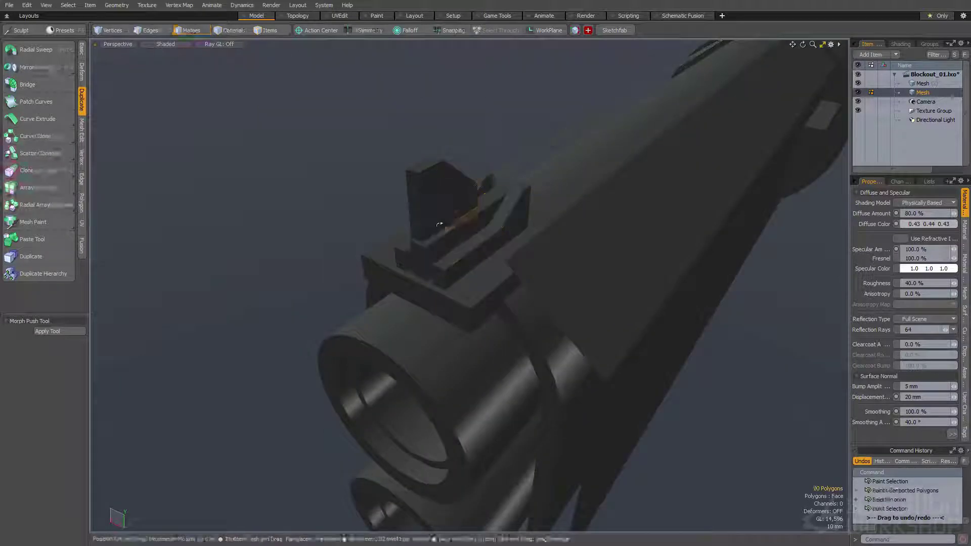
Step: Turn on the uniform wireframe overlay and examine the whole gun from the side and the muzzle
left_click_drag(457, 219, 358, 209, "alt")
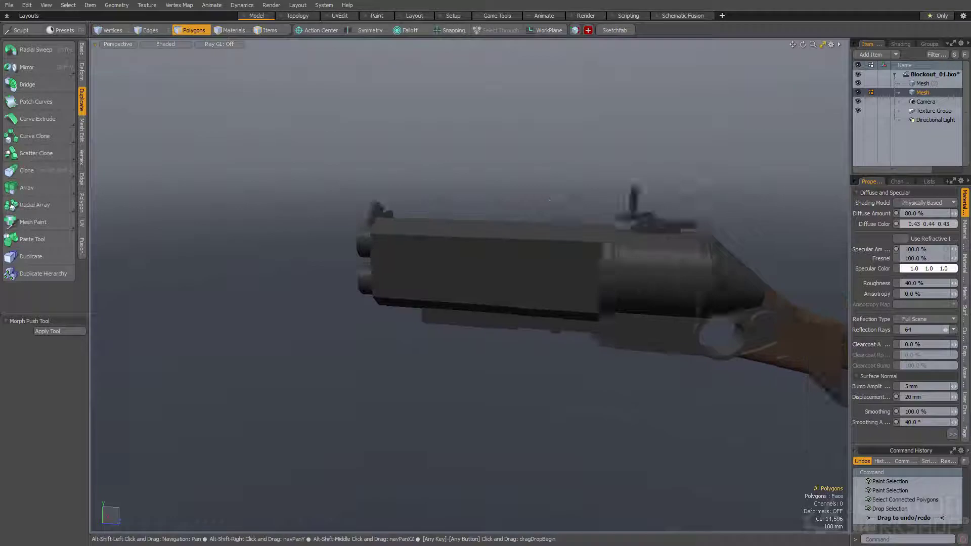
left_click_drag(456, 205, 507, 198, "alt")
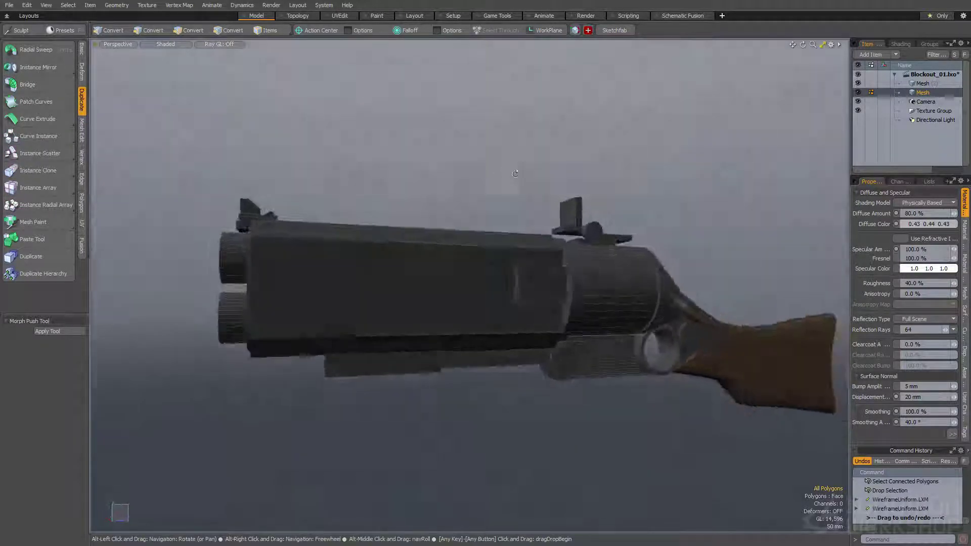
left_click_drag(485, 223, 477, 243, "alt")
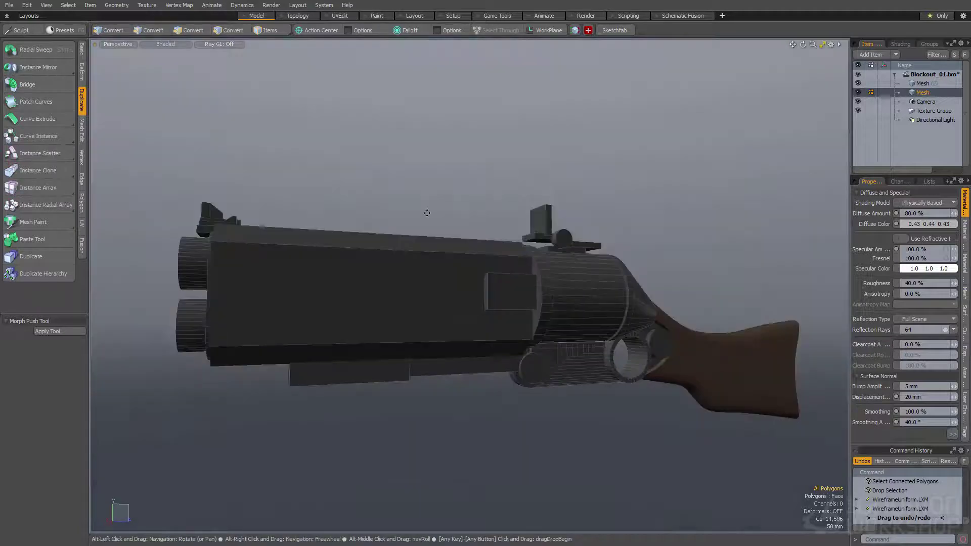
left_click_drag(425, 211, 385, 222, "alt")
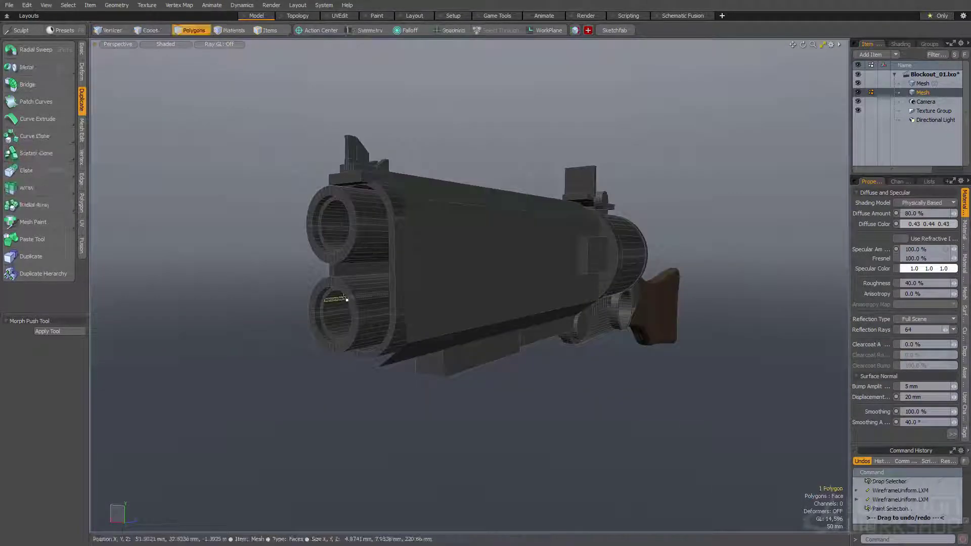
Step: Select the rear ends of both barrels and adjust their position near the ring
double_click(344, 300)
key("space")
key("space")
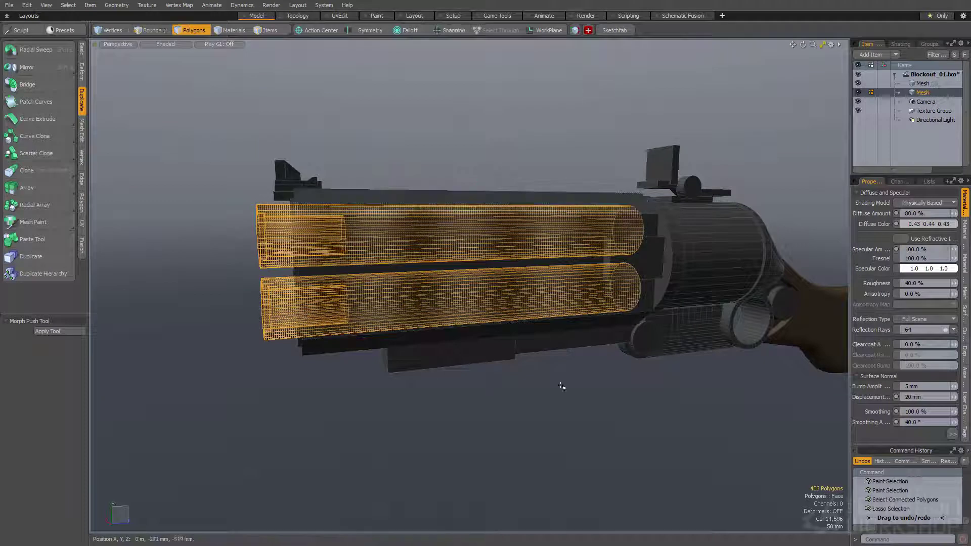
right_click_drag(570, 395, 559, 187, "ctrl")
left_click_drag(347, 281, 587, 297, "alt+shift")
key("w")
key("q")
Step: Examine the barrel housing and its fit to the ring and lower plate from below and the side
left_click(514, 297)
left_click_drag(514, 297, 400, 336, "alt")
left_click_drag(466, 312, 544, 289, "alt")
mouse_move(629, 295)
left_mouse_down("ctrl+alt")
mouse_move(550, 254)
mouse_move(579, 219)
mouse_move(531, 253)
mouse_move(570, 271)
mouse_move(396, 312)
mouse_move(433, 265)
mouse_move(487, 262)
mouse_move(472, 253)
mouse_move(520, 256)
mouse_move(528, 298)
mouse_move(549, 325)
mouse_move(494, 283)
mouse_move(590, 281)
mouse_move(589, 251)
mouse_move(435, 243)
mouse_move(458, 201)
left_mouse_up("ctrl+alt")
left_click(480, 253)
double_click(478, 252)
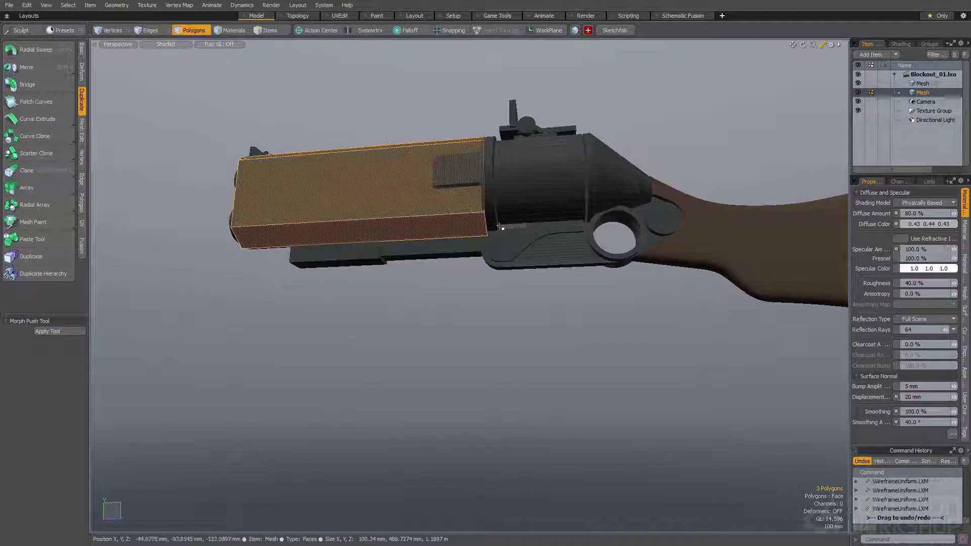
key("space")
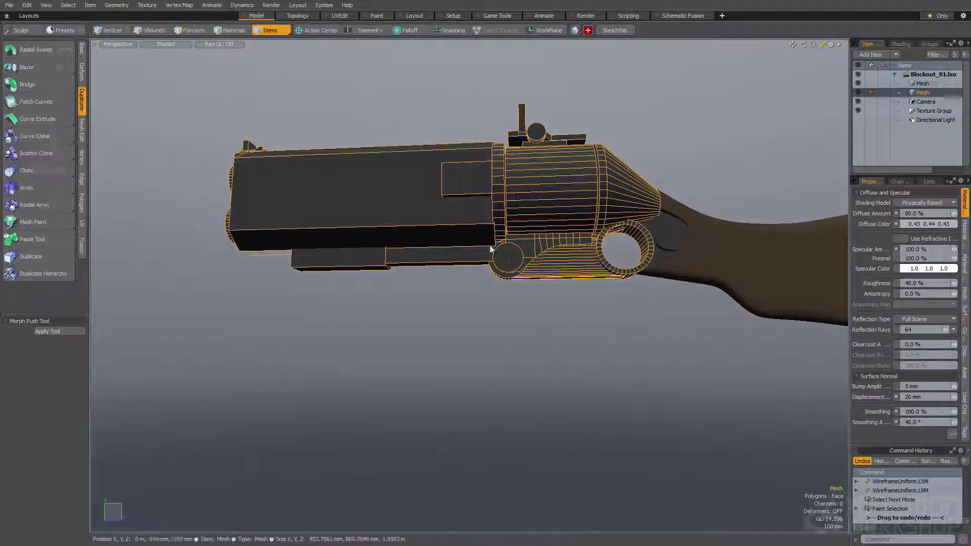
Step: Select the connected polygons of the pivot disc, side block, cylinder, ring and housing's side panel
key("3")
double_click(509, 260)
double_click(555, 188, "shift")
double_click(453, 199, "shift")
left_click_drag(555, 188, 516, 237, "alt")
double_click(498, 202, "shift")
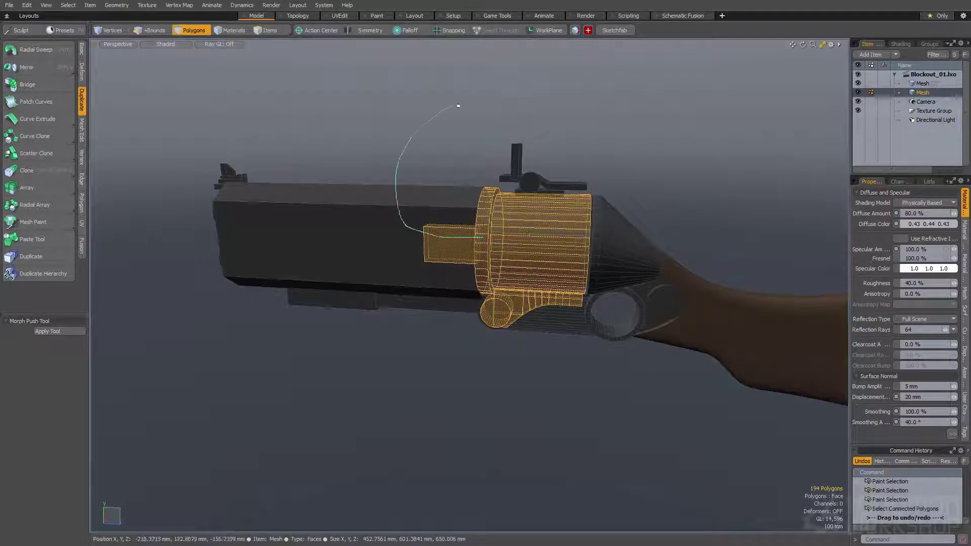
double_click(575, 197, "shift")
Step: Add the barrels, barrel housing, both sights and the lower front rail to the polygon selection
left_click_drag(490, 224, 628, 158, "alt+shift")
middle_click_drag(452, 280, 542, 125, "shift")
key("bracketright")
left_click_drag(523, 128, 513, 117, "alt")
double_click(580, 203, "shift")
left_click_drag(573, 136, 509, 167, "alt")
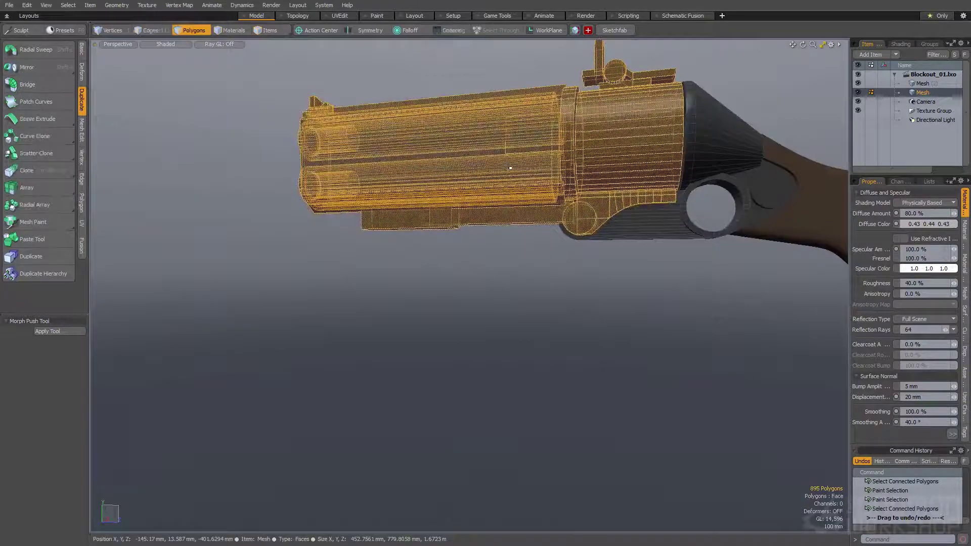
Step: Move the selected front assembly polygons into a new mesh item and name it Front
key("ctrl+x")
key("n")
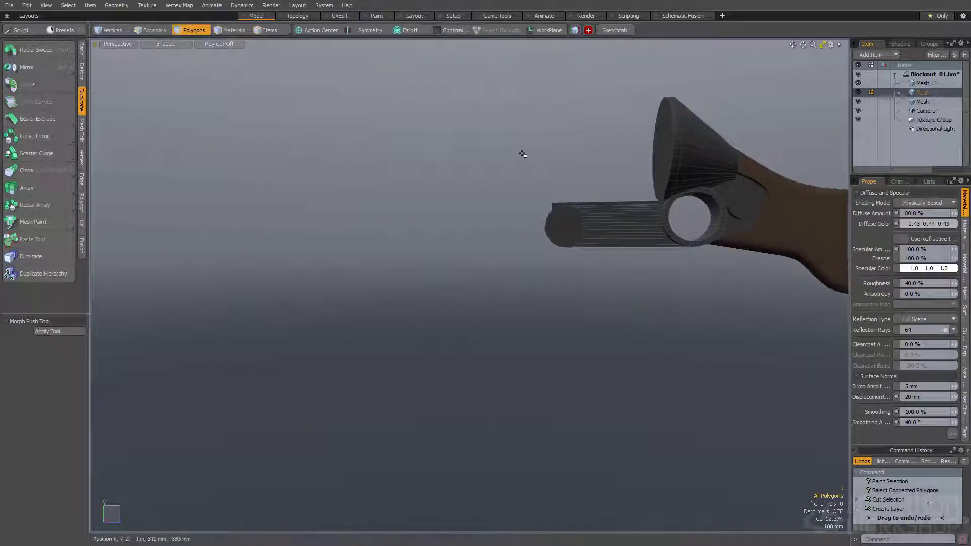
key("ctrl+v")
key("F2")
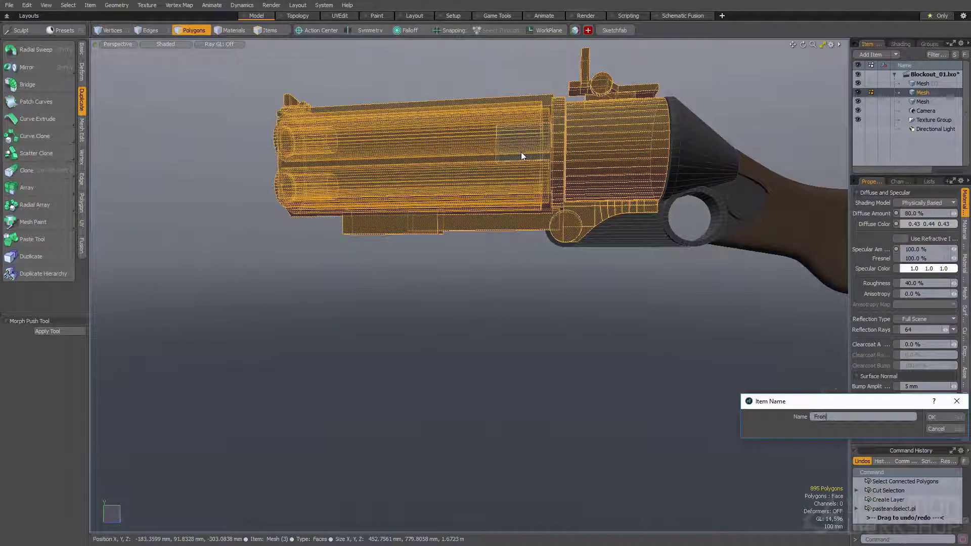
key("Return")
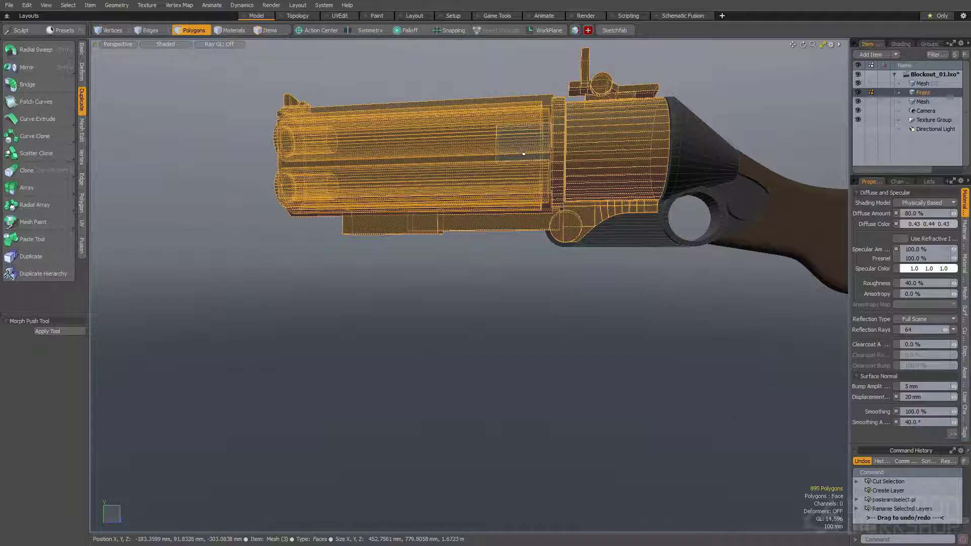
Step: Rename the mesh holding the rear body Back and save the scene
left_click(924, 101)
right_click(924, 101)
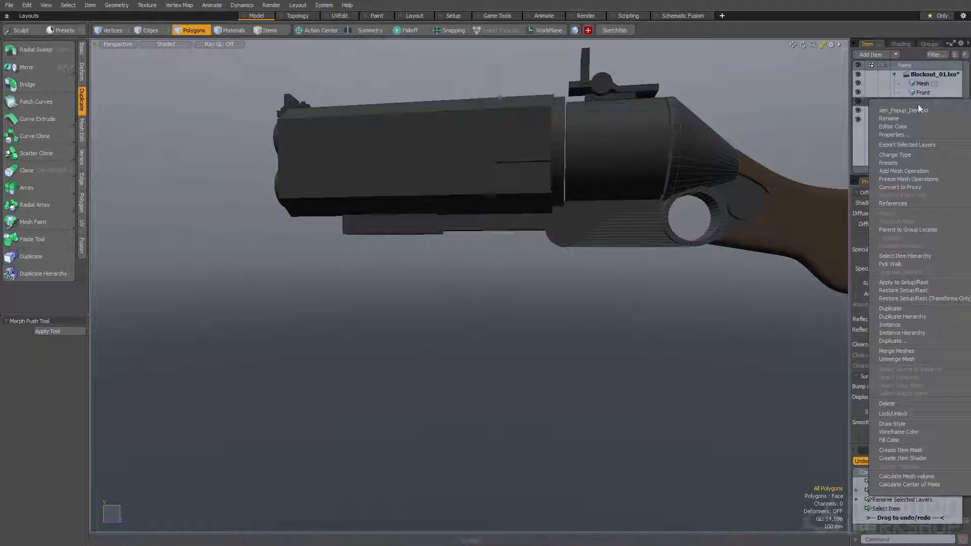
left_click(884, 118)
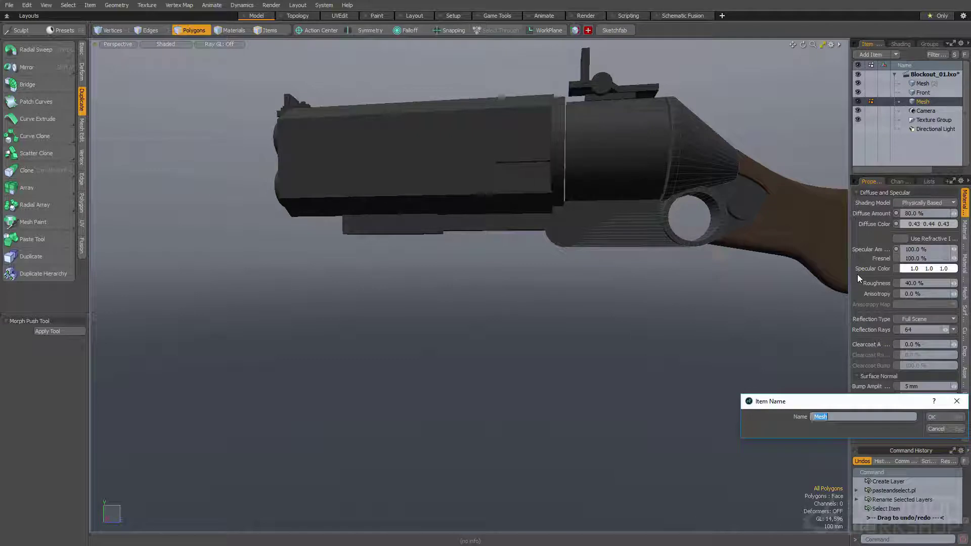
type("Back")
key("Return")
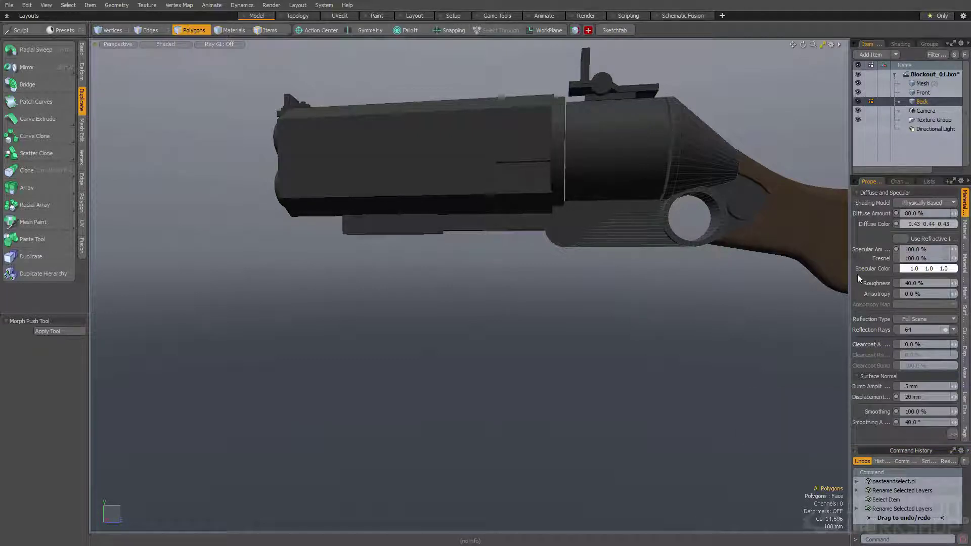
left_click_drag(711, 262, 692, 165, "alt")
key("ctrl+s")
Step: Parent the Front mesh under Back and save the scene
left_click(934, 92)
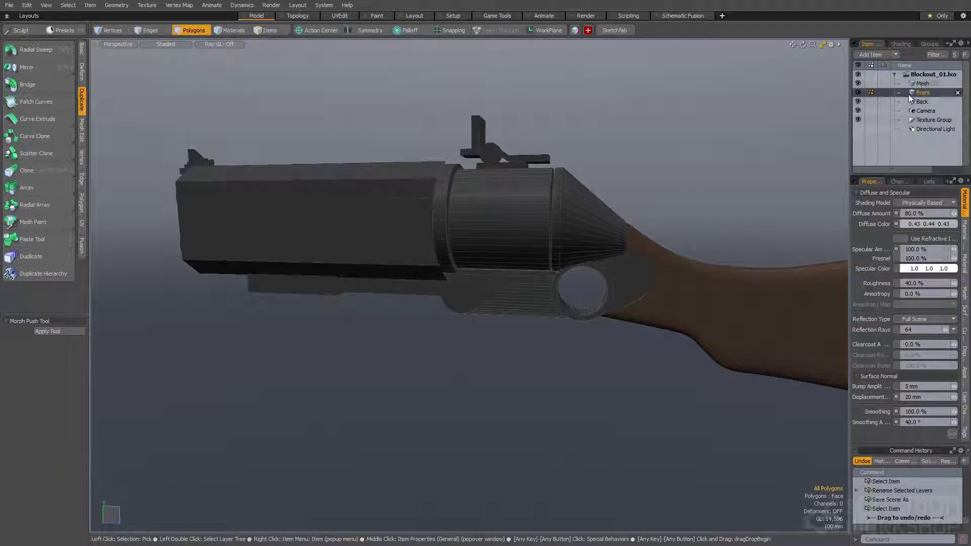
left_click_drag(920, 102, 925, 100)
left_click(926, 96)
left_click(927, 102)
left_click_drag(582, 161, 600, 177, "alt")
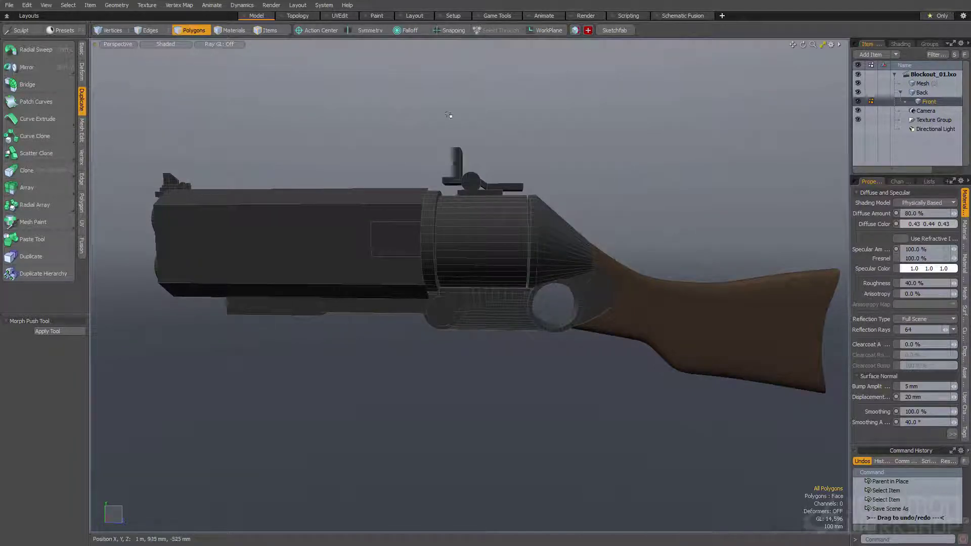
left_click_drag(484, 129, 495, 134, "alt")
scroll(497, 135, "up", 2)
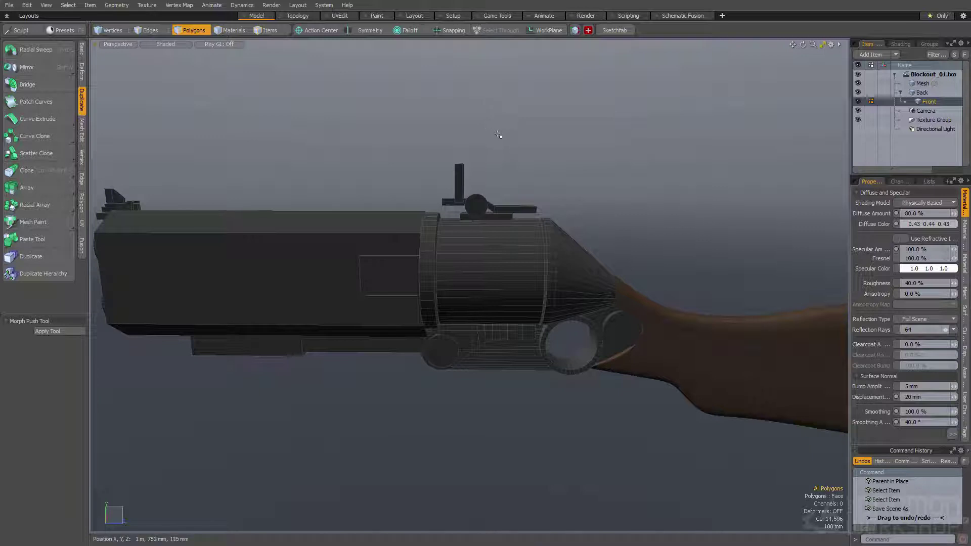
left_click_drag(473, 121, 515, 138, "alt")
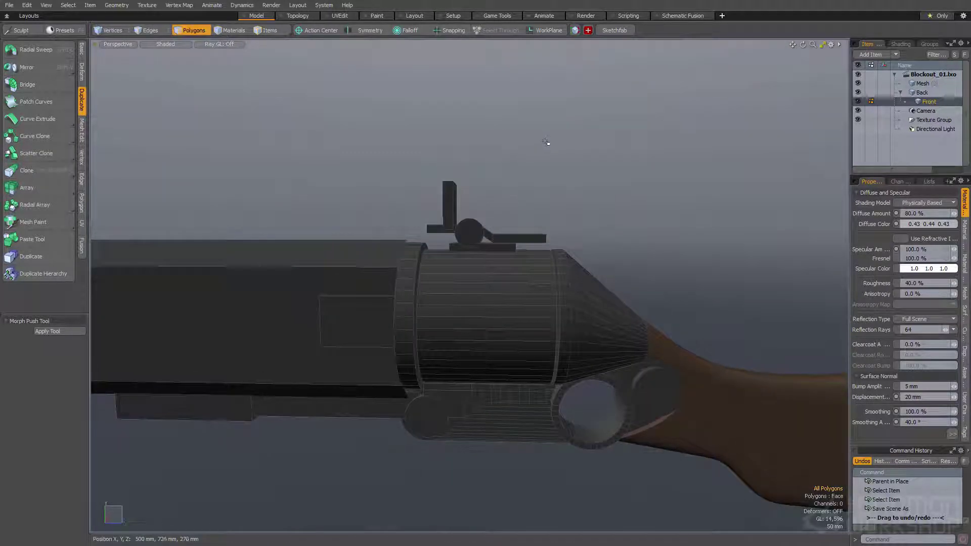
scroll(554, 151, "down", 3)
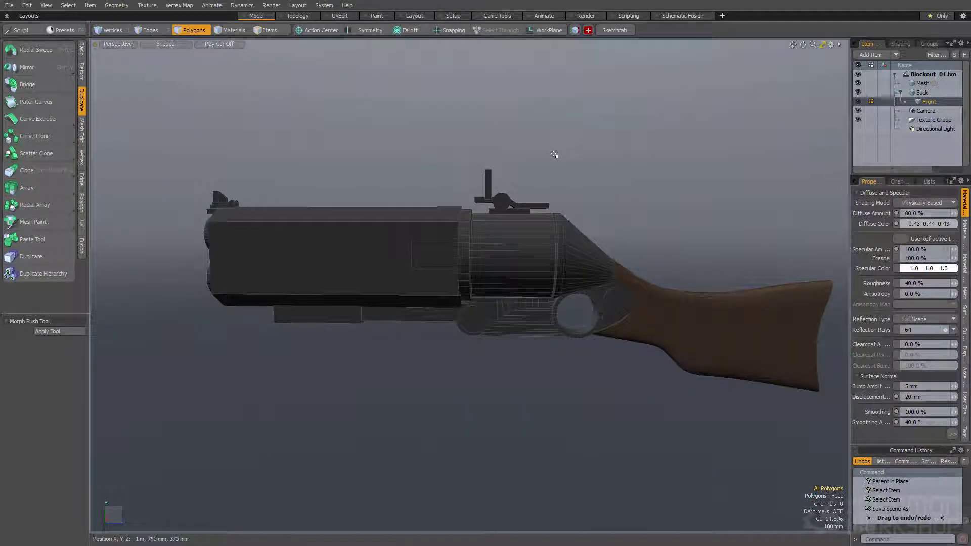
mouse_move(452, 168)
left_mouse_down("alt")
mouse_move(431, 165)
mouse_move(460, 169)
left_mouse_up("alt")
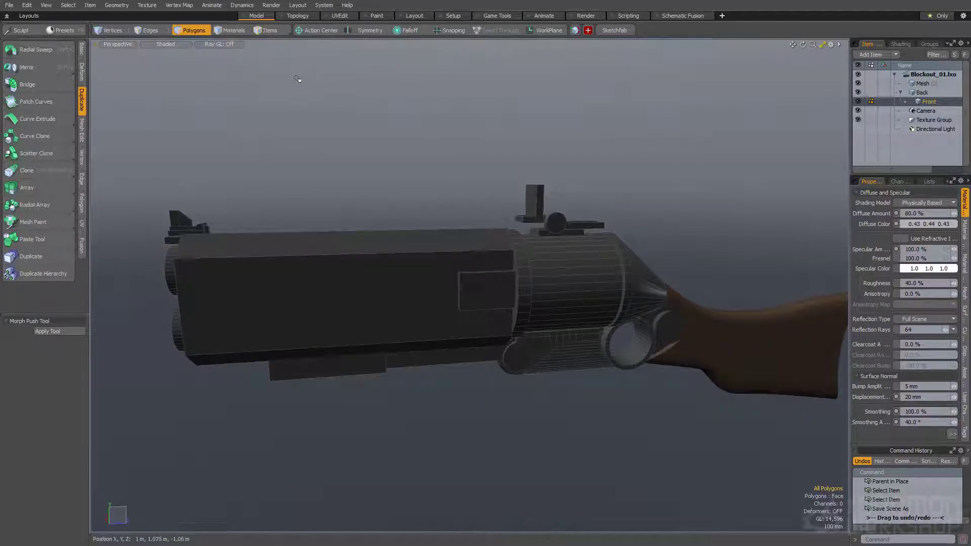
Step: Move the Front mesh's center from the cylinder toward the pivot disc, to about Y -155 mm and Z -95 mm
left_click(275, 31)
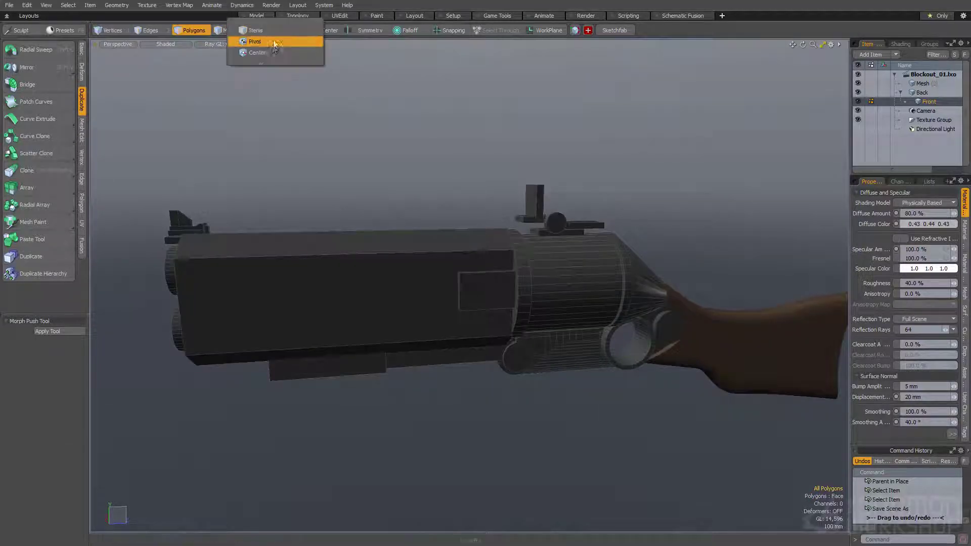
left_click(271, 52)
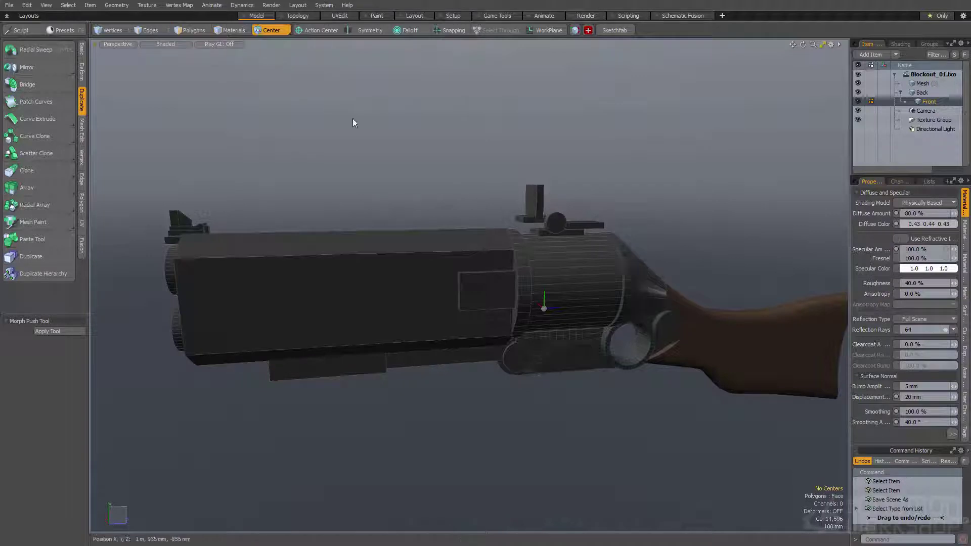
left_click_drag(331, 102, 412, 174, "alt")
scroll(502, 275, "up", 3)
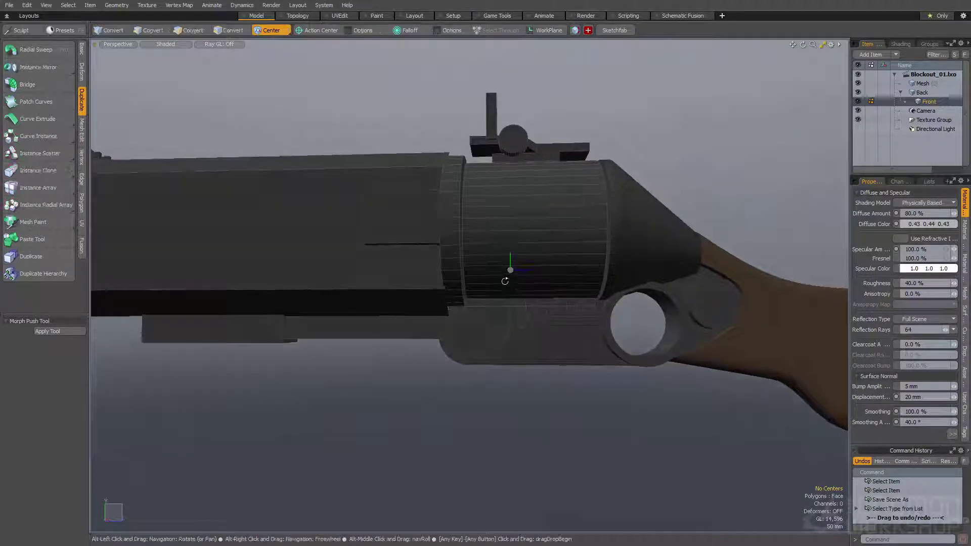
key("w")
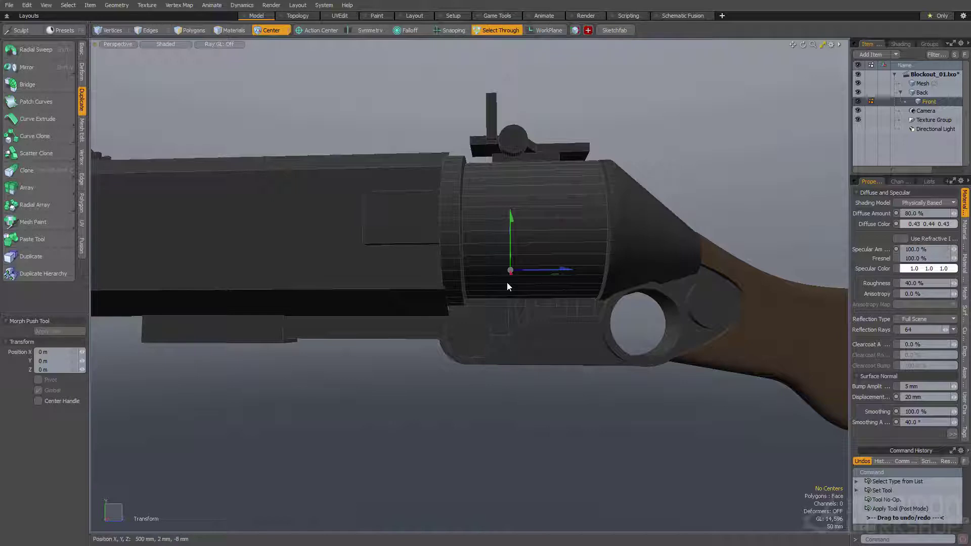
key("ctrl+space")
scroll(623, 363, "up", 5)
left_click_drag(579, 359, 611, 382, "alt+shift")
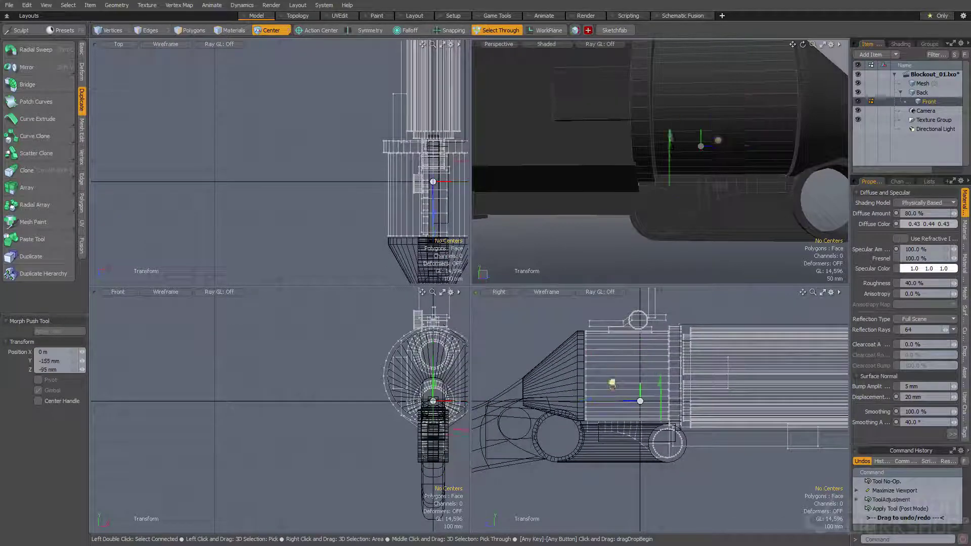
Step: Align the Front mesh's center with the middle of the pivot disc at Y -194 mm and Z -125 mm
left_click(641, 403)
key("w")
left_click_drag(601, 367, 616, 393)
key("shift+a")
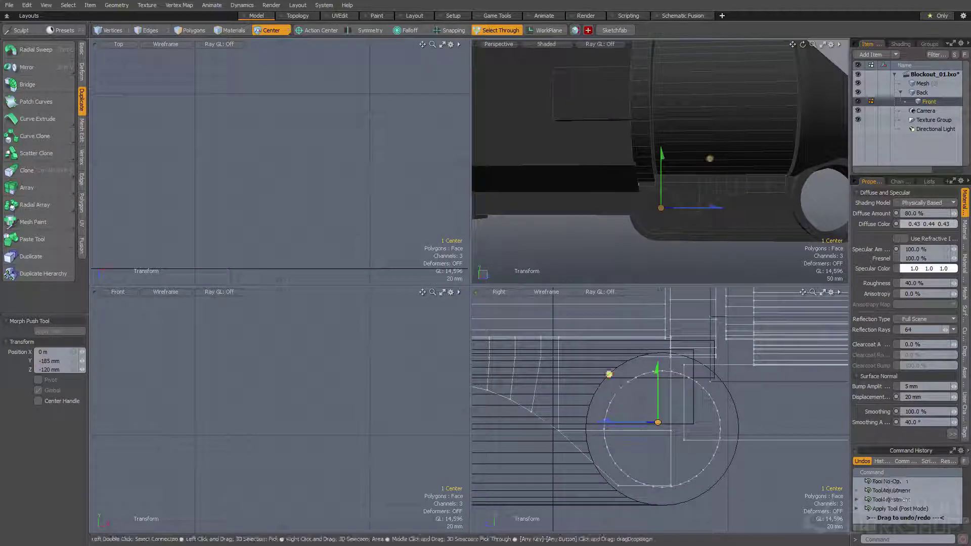
left_click_drag(614, 382, 612, 378)
left_click_drag(608, 160, 601, 180, "alt")
scroll(601, 181, "down", 3)
key("KP_0")
key("ctrl+space")
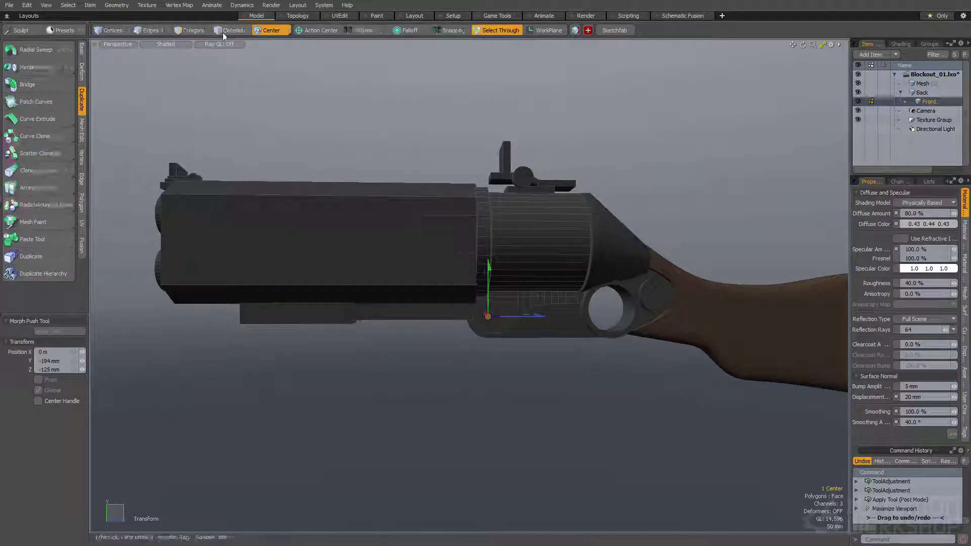
Step: Test the hinge by rotating the Front item about -76° in X and swinging it closed again
left_click(194, 31)
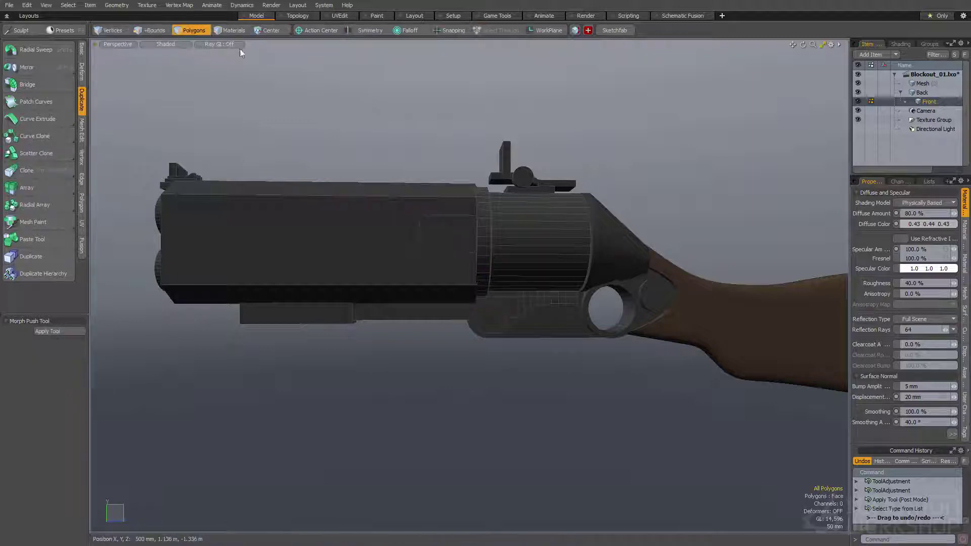
key("space")
left_click(263, 34)
left_click_drag(390, 182, 415, 193, "alt")
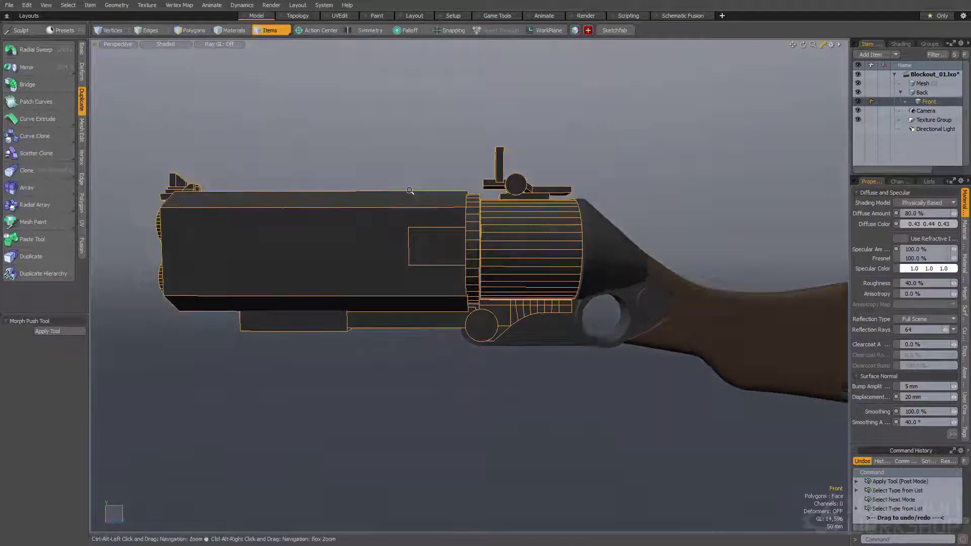
scroll(420, 238, "down", 2)
key("e")
key("e")
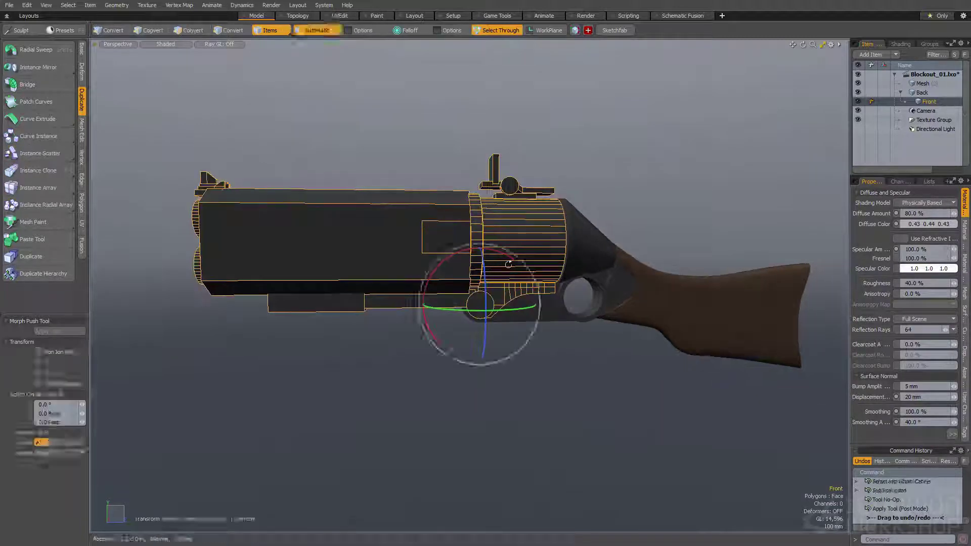
left_click_drag(497, 260, 410, 246)
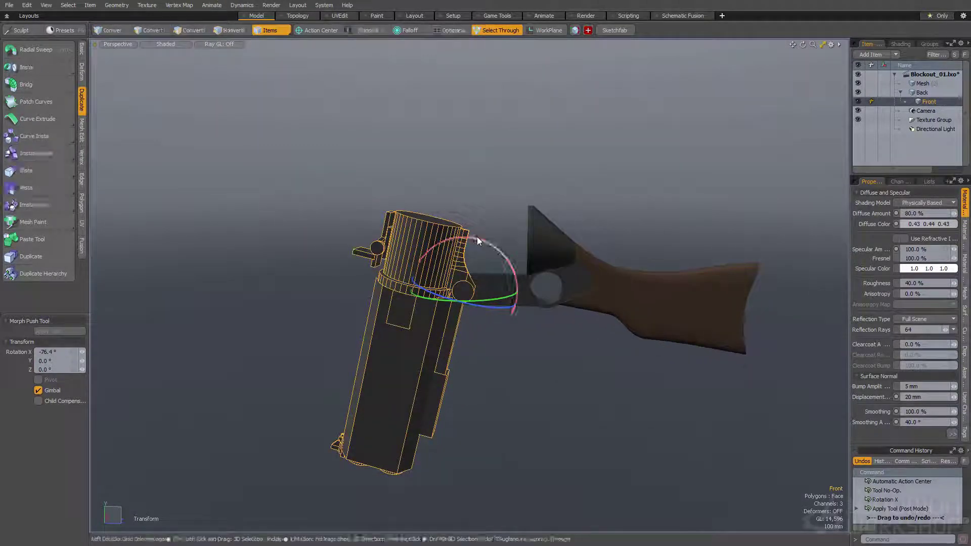
left_click_drag(478, 238, 517, 289)
key("space")
left_click_drag(526, 159, 609, 172, "alt")
Step: Create a new mesh containing a cube, place the cube above the barrels and scale it down
key("space")
key("n")
left_click_drag(694, 182, 678, 177, "alt")
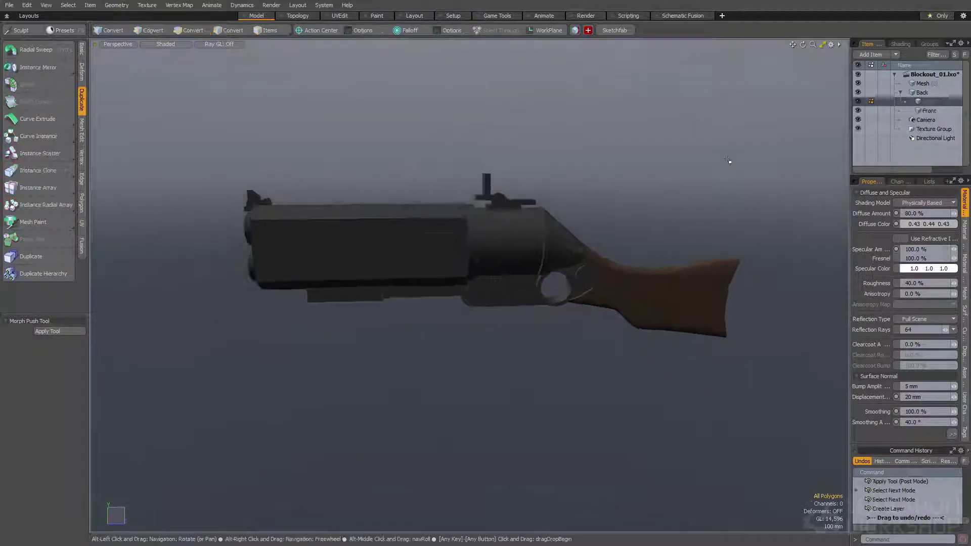
key("ctrl+b")
key("space")
double_click(542, 175)
left_click_drag(520, 176, 483, 223, "ctrl")
key("w")
left_click_drag(483, 223, 412, 146)
key("r")
left_click_drag(336, 171, 319, 171)
Step: Transfer the cube to another mesh by cutting and pasting it, and delete the pasted cube
key("space")
key("ctrl+x")
mouse_move(401, 171)
left_mouse_down("alt")
mouse_move(386, 201)
mouse_move(480, 247)
left_mouse_up("alt")
key("ctrl+z")
key("space")
key("space")
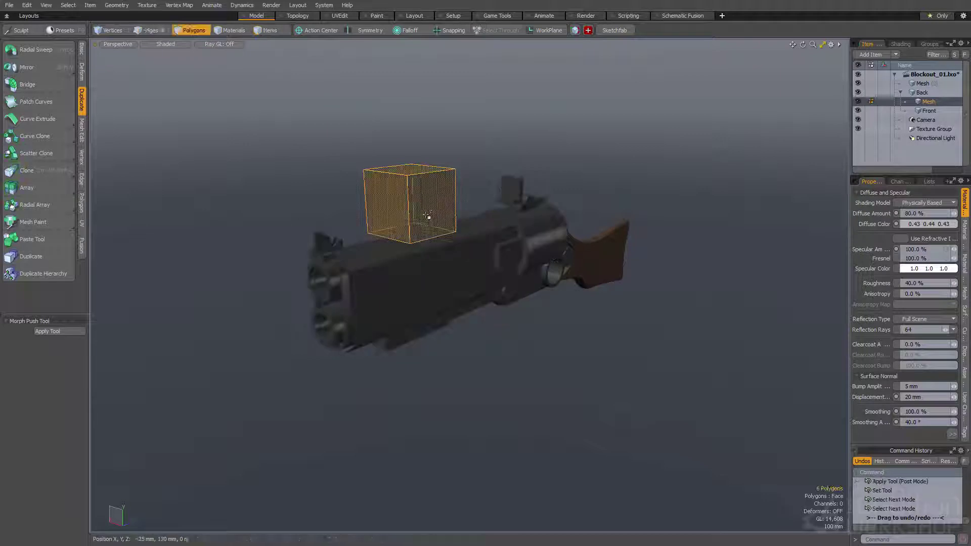
key("ctrl+x")
key("space")
left_click(461, 243)
key("space")
key("ctrl+v")
left_click_drag(493, 201, 601, 250, "alt")
key("Delete")
Step: Make the Front mesh active for polygon editing and save the scene
left_click(411, 233)
key("space")
left_click(408, 241)
left_click(508, 241)
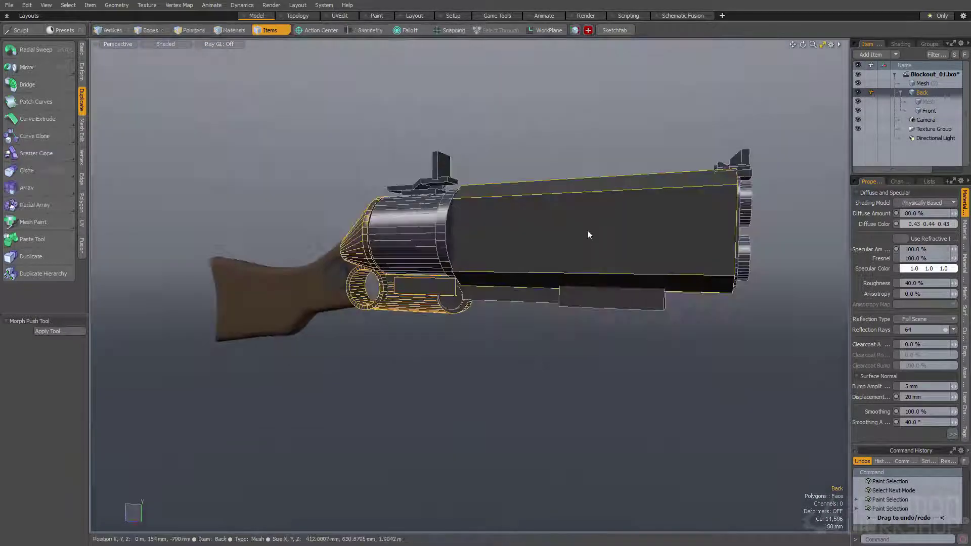
key("3")
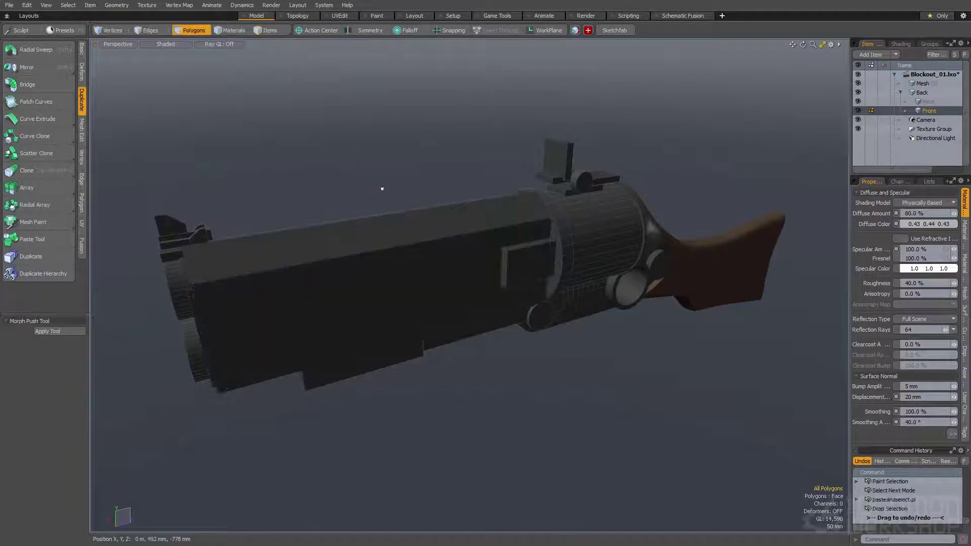
right_click_drag(386, 253, 372, 198, "alt")
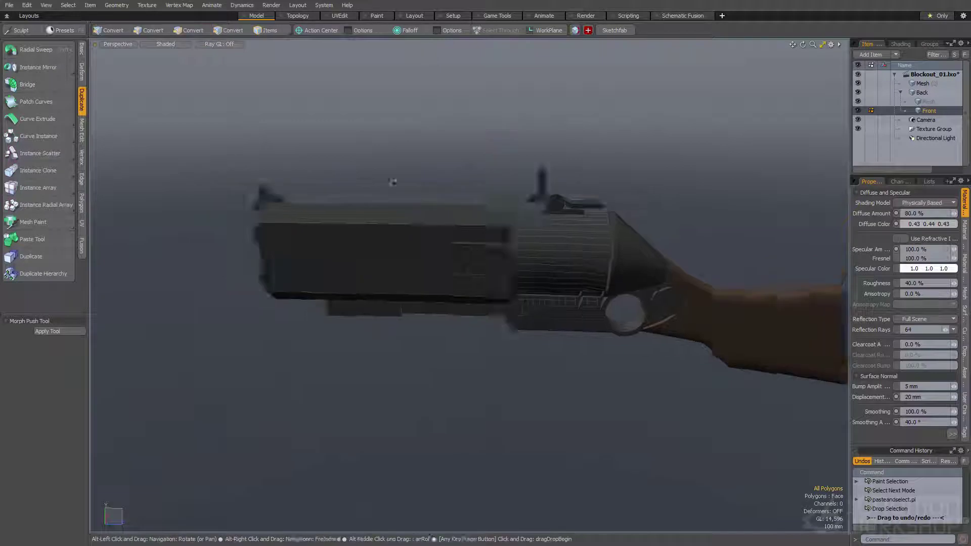
left_click_drag(392, 182, 433, 184, "alt")
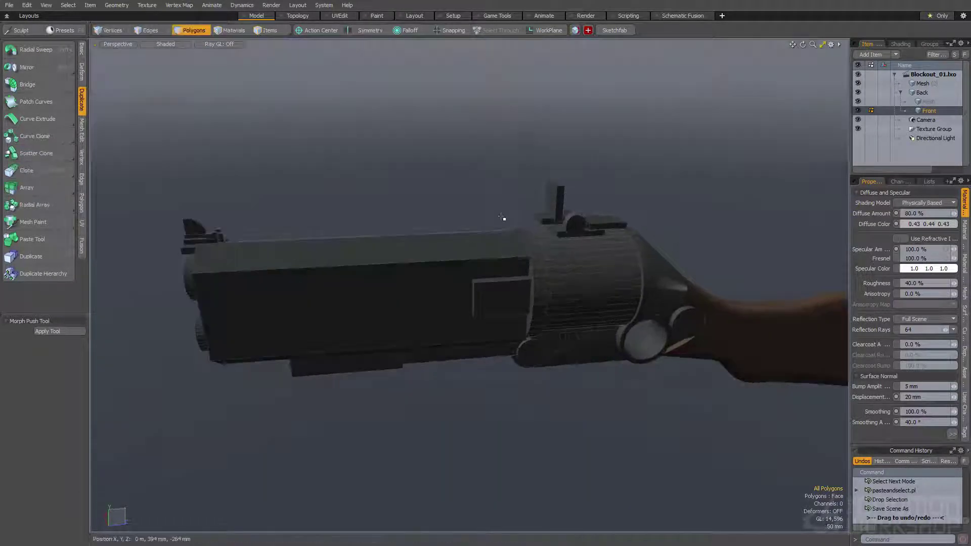
left_click_drag(435, 215, 430, 302, "alt")
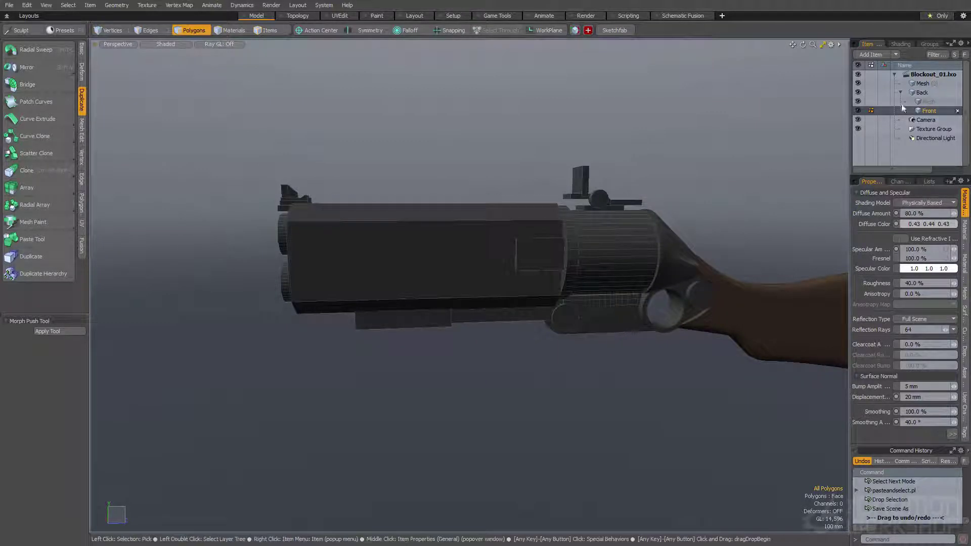
Step: Delete the empty mesh under Back and save the scene
left_click(933, 102)
key("Delete")
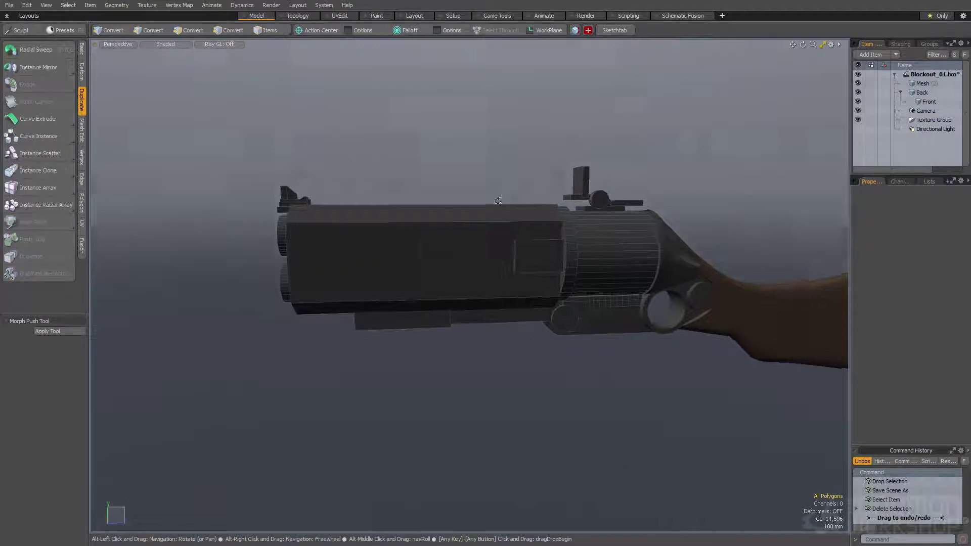
left_click_drag(503, 191, 401, 200, "alt+shift")
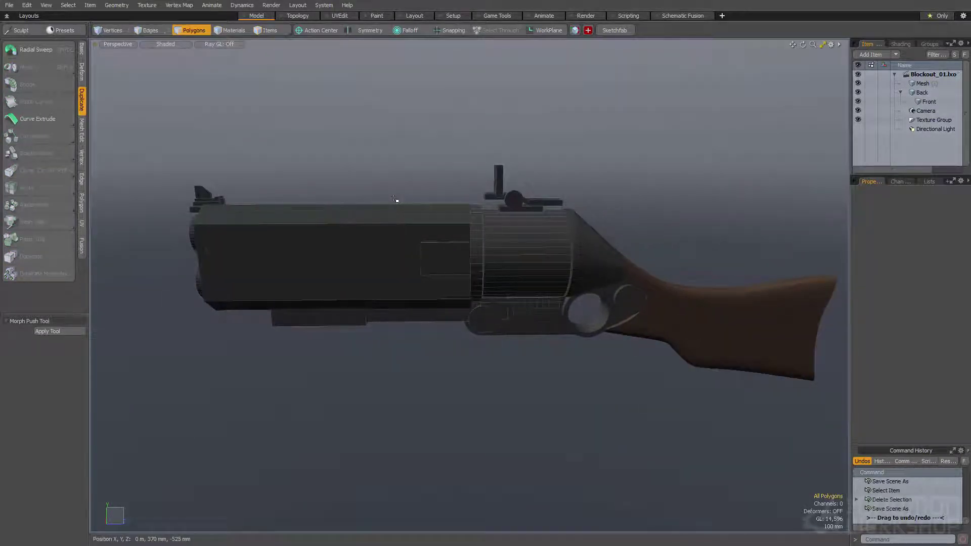
left_click_drag(549, 185, 474, 245, "alt")
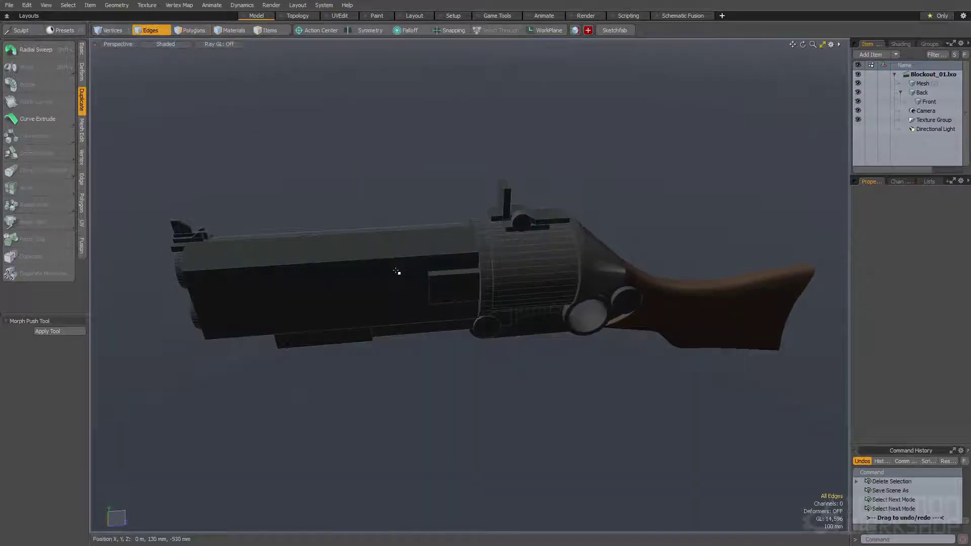
Step: Select the side panel polygons of the barrel housing in the Front mesh
left_click_drag(378, 275, 412, 253, "alt+shift")
left_click_drag(412, 253, 414, 272, "alt")
key("space")
left_click(399, 273)
key("space")
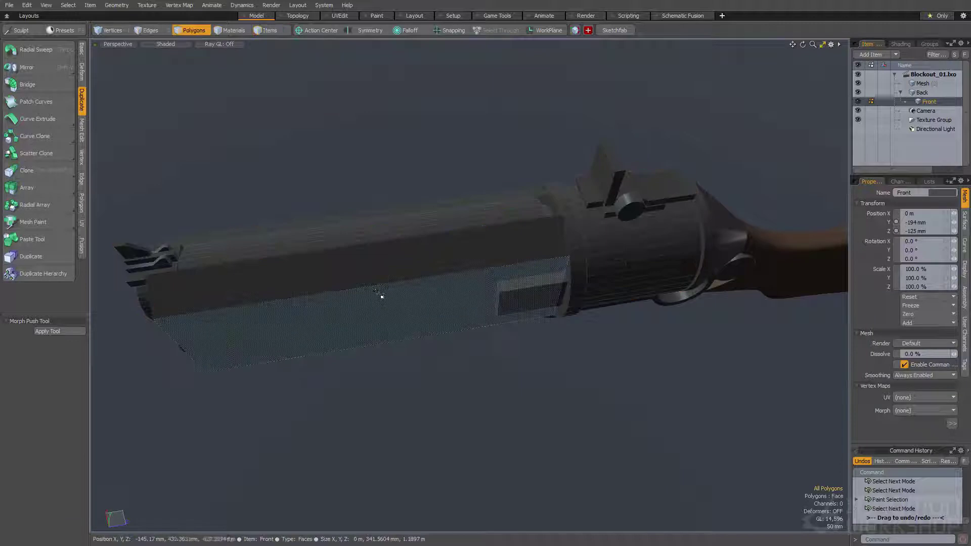
double_click(376, 295)
mouse_move(375, 295)
left_mouse_down("alt")
mouse_move(368, 283)
mouse_move(364, 310)
mouse_move(419, 344)
left_mouse_up("alt")
key("w")
key("space")
left_click_drag(363, 303, 248, 296, "alt")
left_click_drag(241, 299, 582, 240)
Step: Cut the selected barrel housing polygons out of Front and paste them into a new mesh
key("space")
key("space")
key("3")
key("w")
key("space")
key("space")
key("space")
key("space")
key("ctrl+x")
key("n")
key("ctrl+v")
Step: Delete the connected polygons of the +X side panel from the new mesh
key("shift+s")
double_click(472, 247)
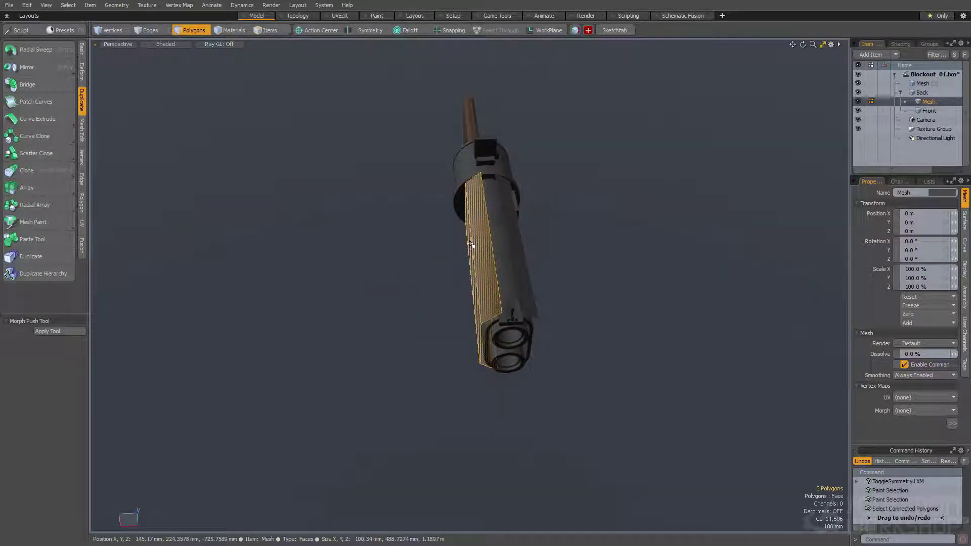
key("Delete")
Step: Rename the mesh holding the remaining barrel side panel as side1 and save the scene
double_click(519, 236)
left_click_drag(519, 237, 389, 216, "alt")
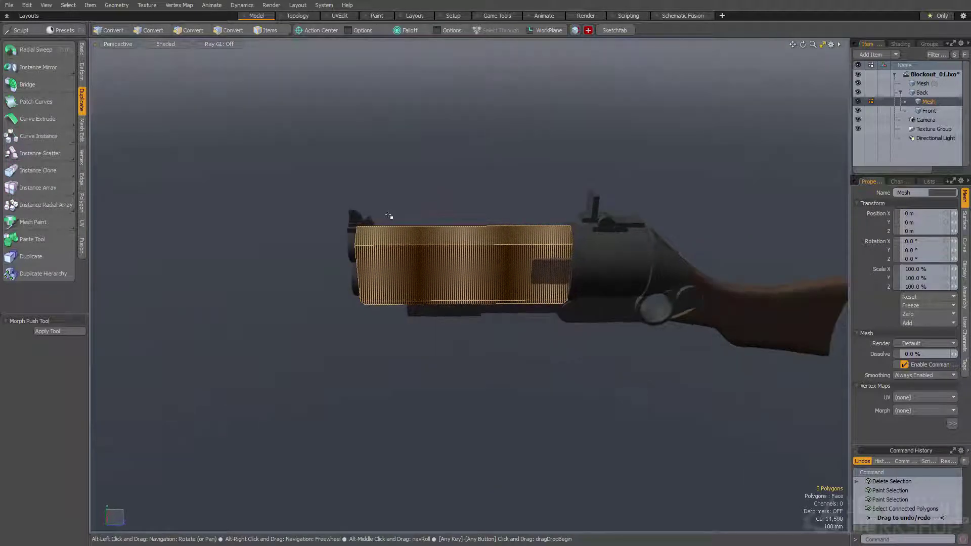
key("n")
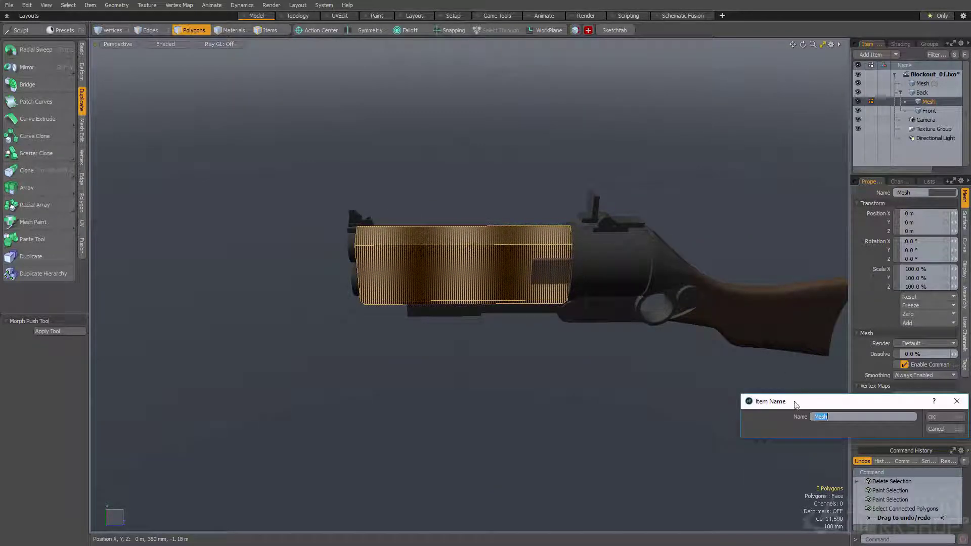
left_click_drag(797, 406, 603, 341)
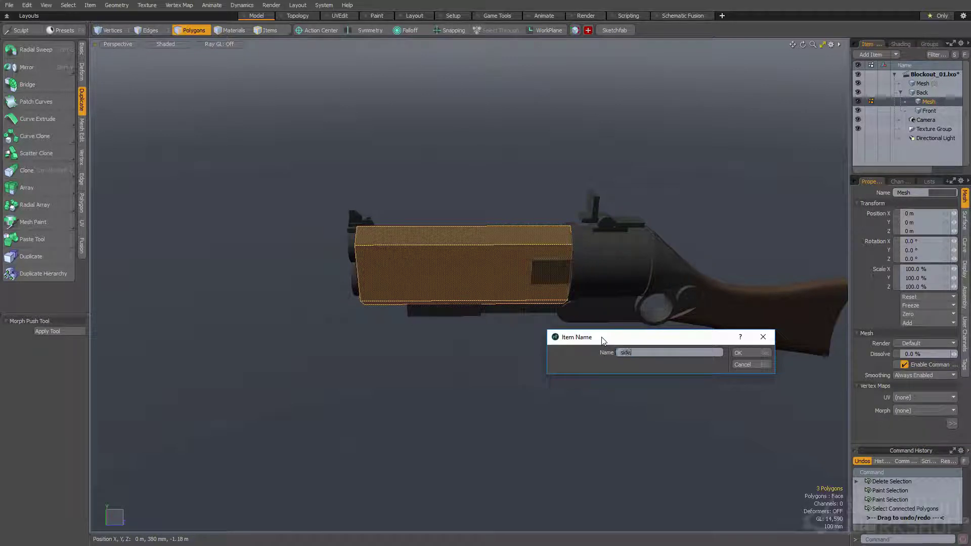
type("side1")
key("Return")
left_click_drag(600, 336, 572, 194, "alt")
left_click(572, 195)
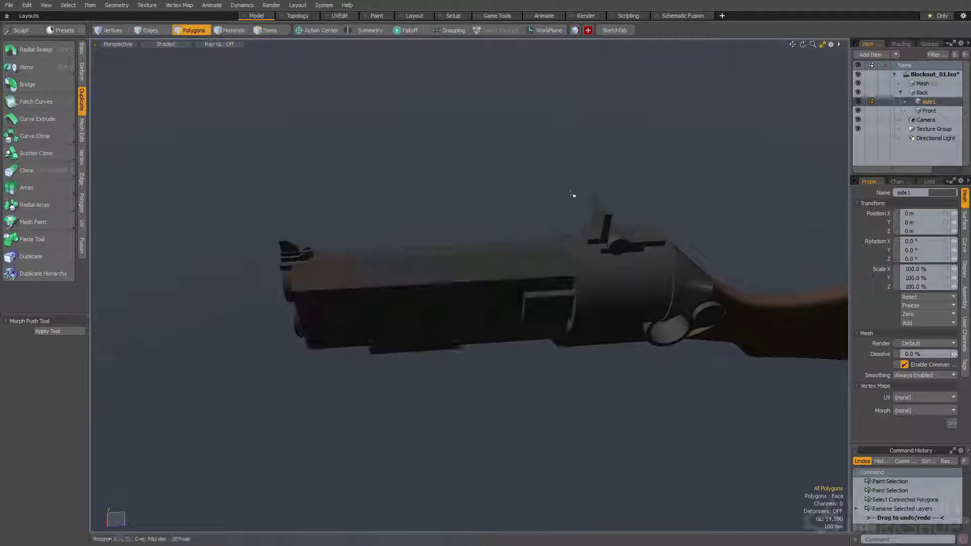
left_click_drag(481, 158, 477, 228, "alt")
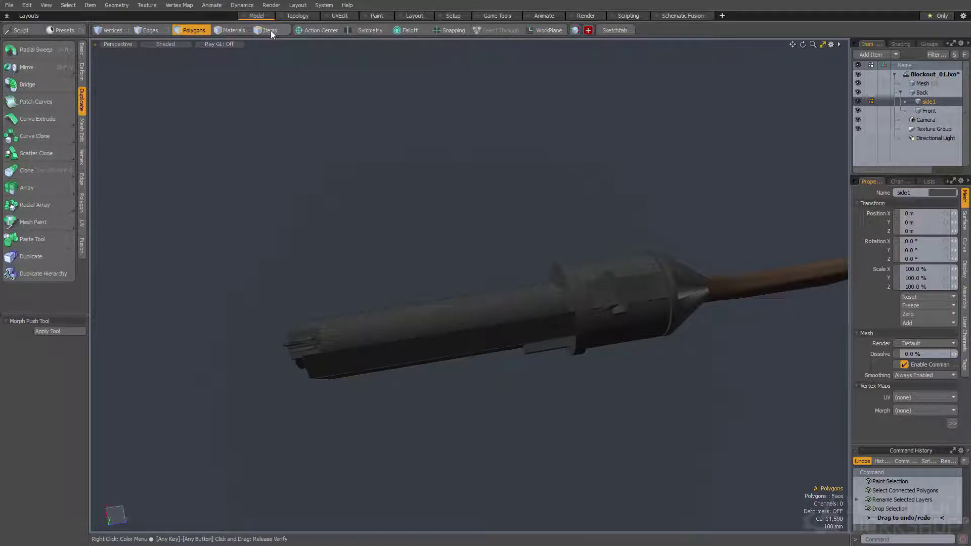
left_click_drag(334, 151, 415, 200, "alt")
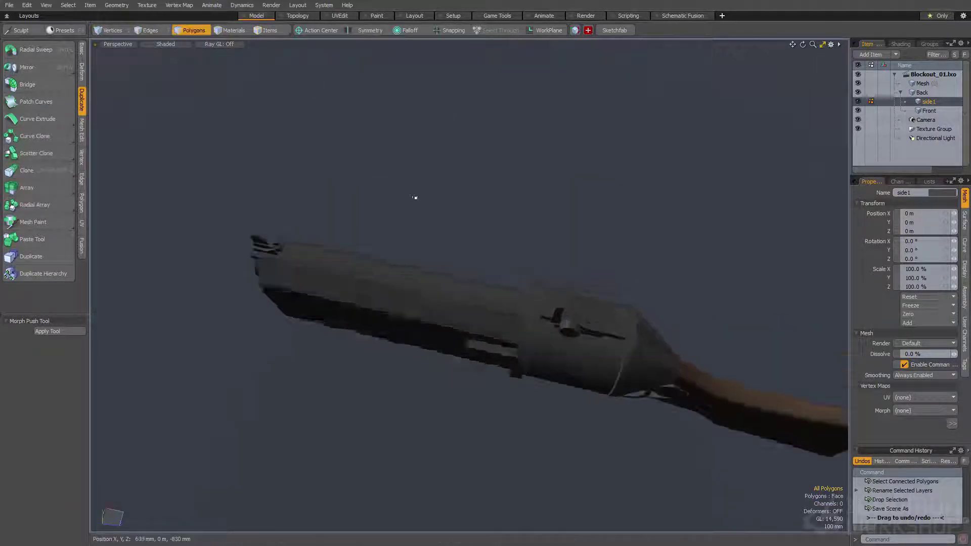
Step: Create an instance of side1 and mirror it to the opposite side with an X scale of -100%
double_click(411, 322)
left_click_drag(412, 320, 336, 260, "alt")
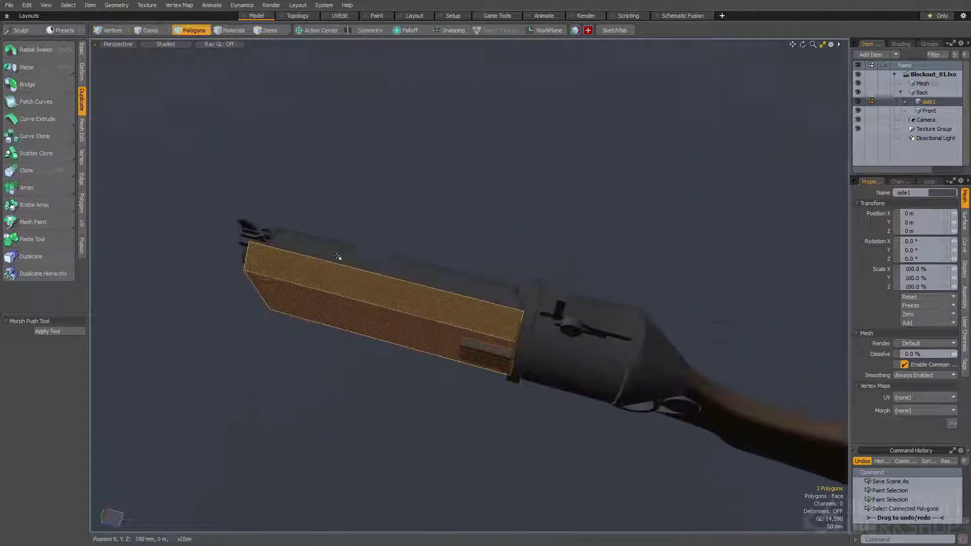
right_click(932, 104)
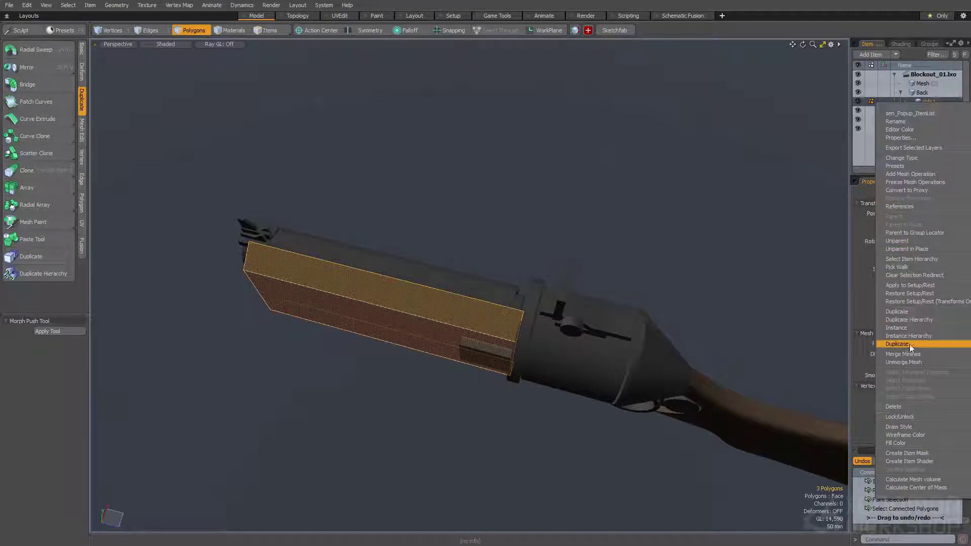
left_click(908, 327)
left_click_drag(683, 184, 456, 259, "alt")
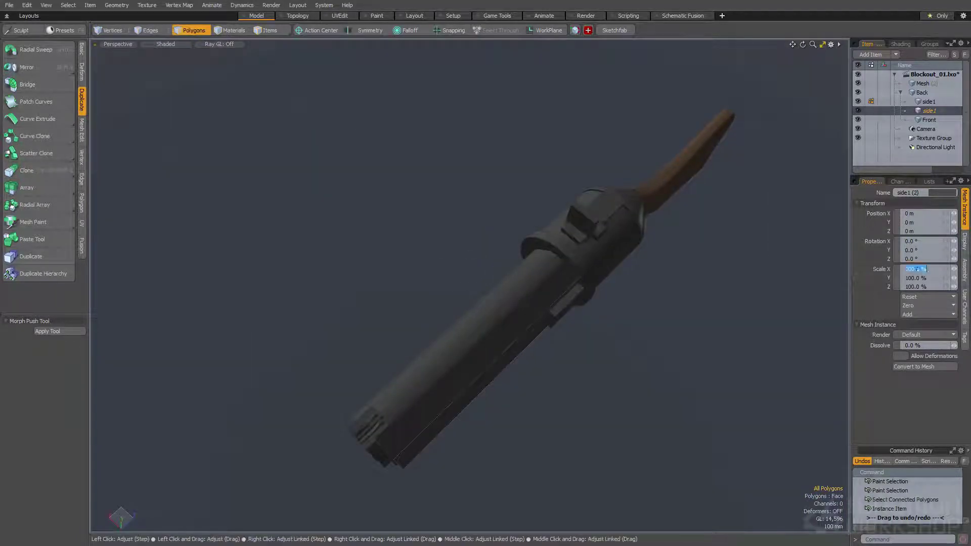
key("Return")
Step: Select the connected polygons of the original side1 panel and save the scene
left_click_drag(526, 162, 474, 282, "alt")
key("space")
left_click(425, 306)
double_click(521, 292)
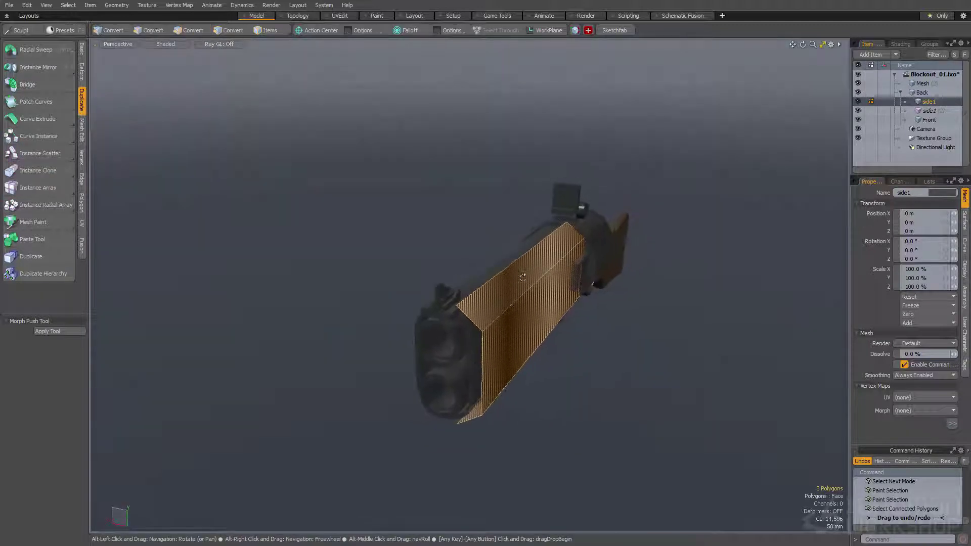
left_click_drag(539, 282, 484, 219, "alt")
key("ctrl+s")
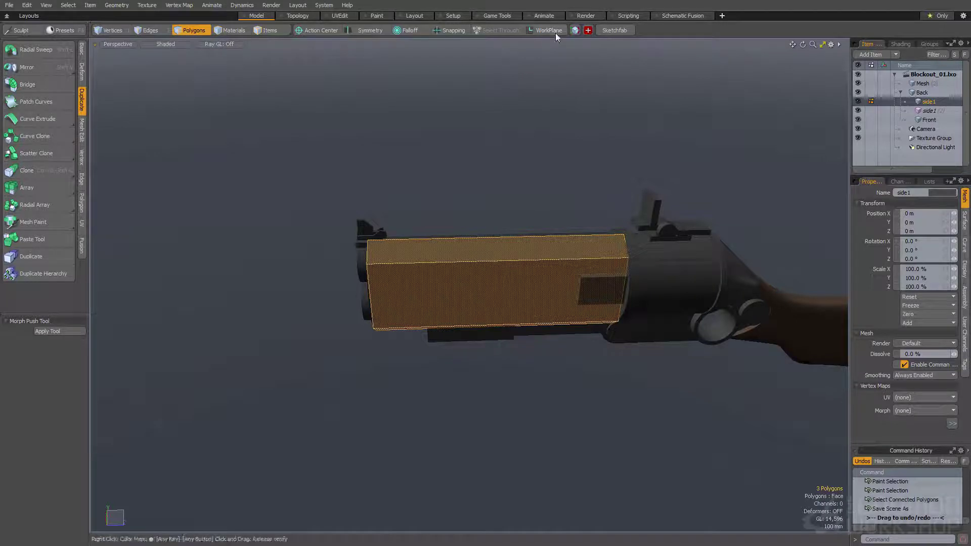
left_click(546, 16)
left_click_drag(374, 218, 562, 192, "alt")
left_click_drag(424, 305, 514, 223, "alt")
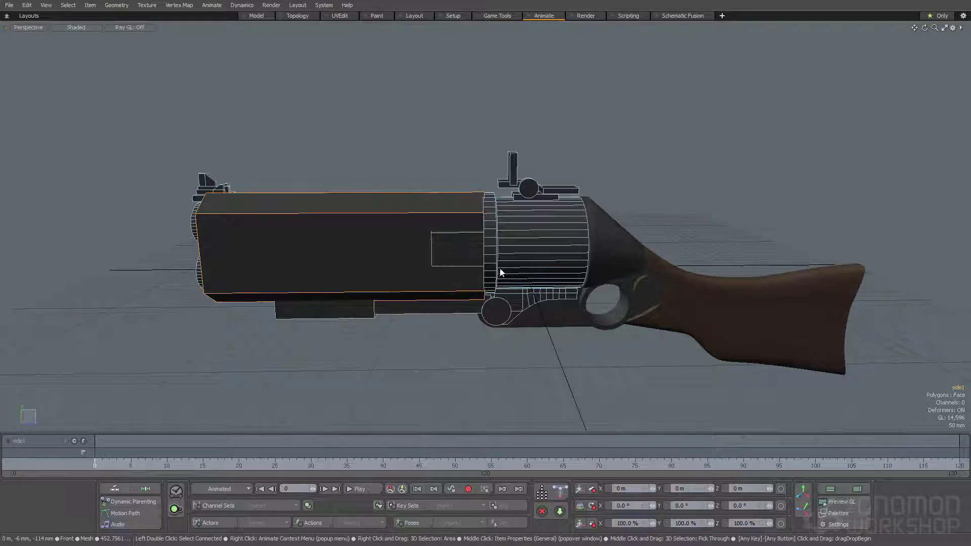
left_click(256, 15)
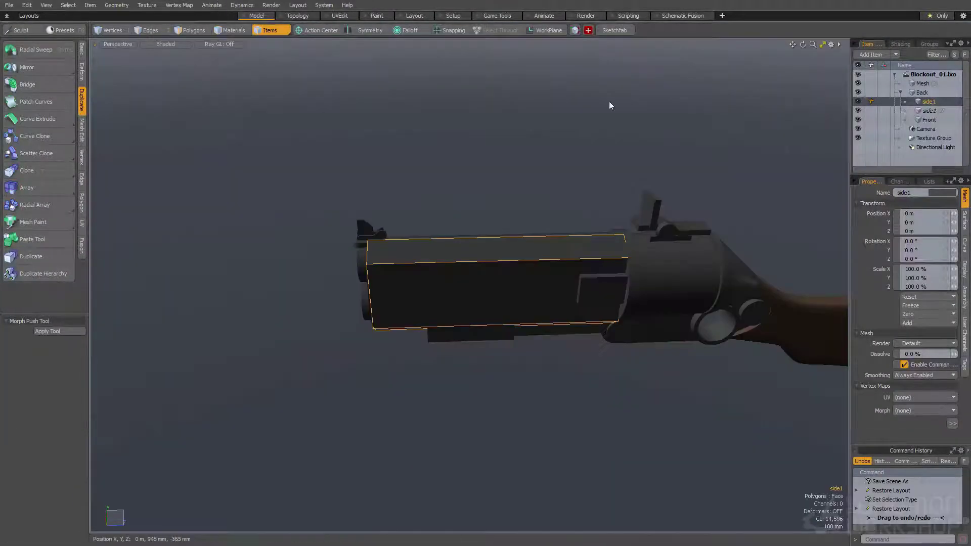
Step: Parent side1 and its mirrored instance to the Front mesh
left_click(930, 110, "ctrl")
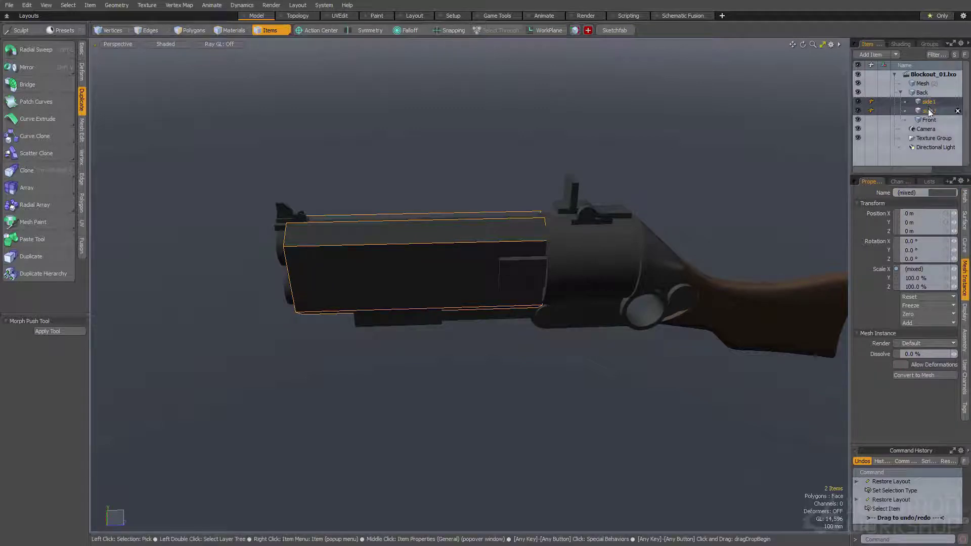
left_click_drag(927, 120, 928, 120)
left_click_drag(484, 187, 476, 154, "alt")
Step: Test the hinge by rotating Front about X to about -56°, undo the rotation and deselect the mesh
left_click(503, 313)
key("e")
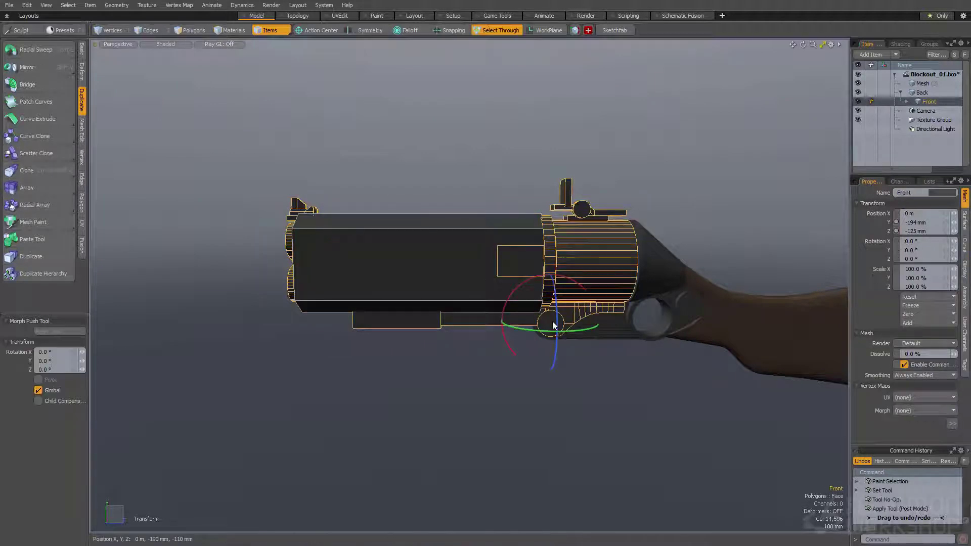
left_click_drag(526, 278, 488, 318)
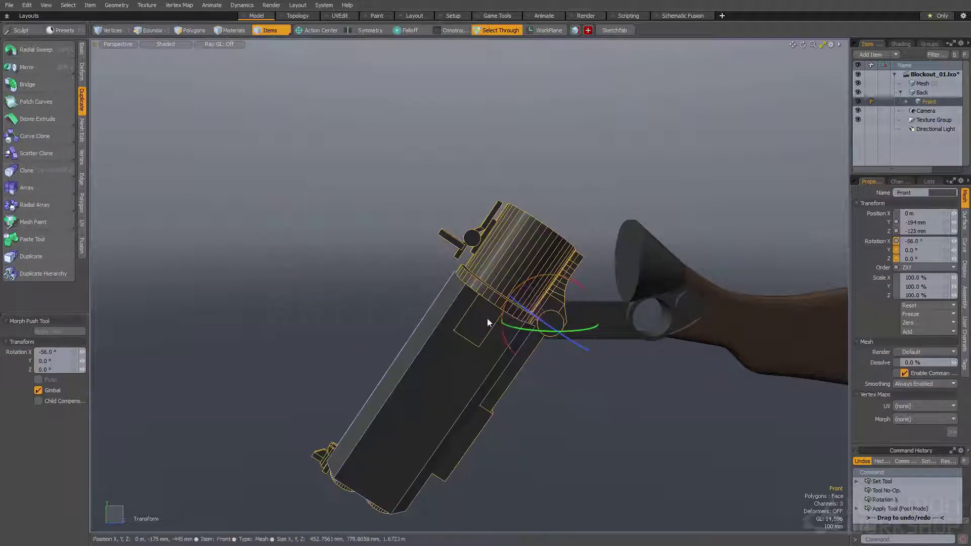
key("ctrl+z")
left_click_drag(453, 278, 447, 287, "alt")
key("space")
left_click(418, 153)
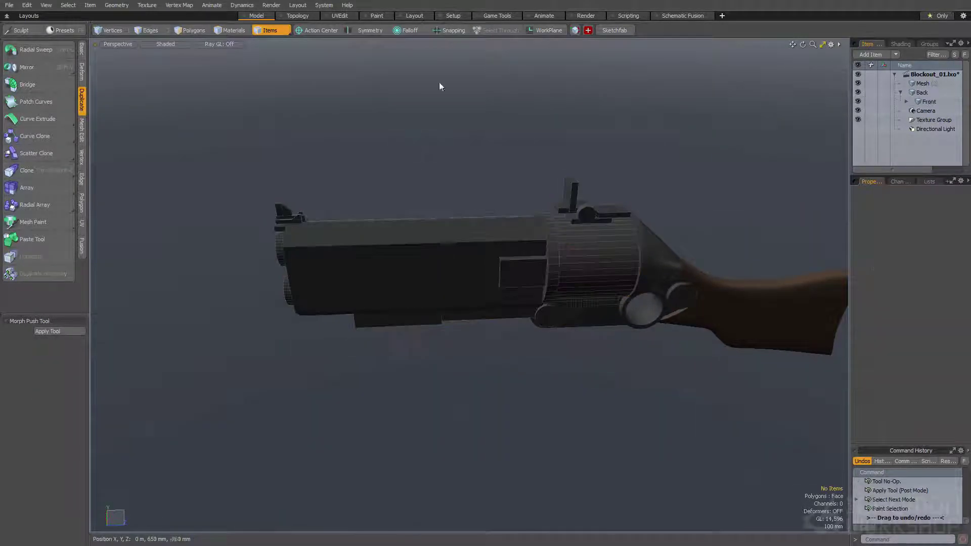
Step: In the Animate layout, keyframe Front swung open at frame 15 with an X rotation of about -77.5°
left_click(542, 15)
mouse_move(523, 248)
left_mouse_down("alt")
mouse_move(576, 286)
mouse_move(512, 257)
left_mouse_up("alt")
left_click(527, 260)
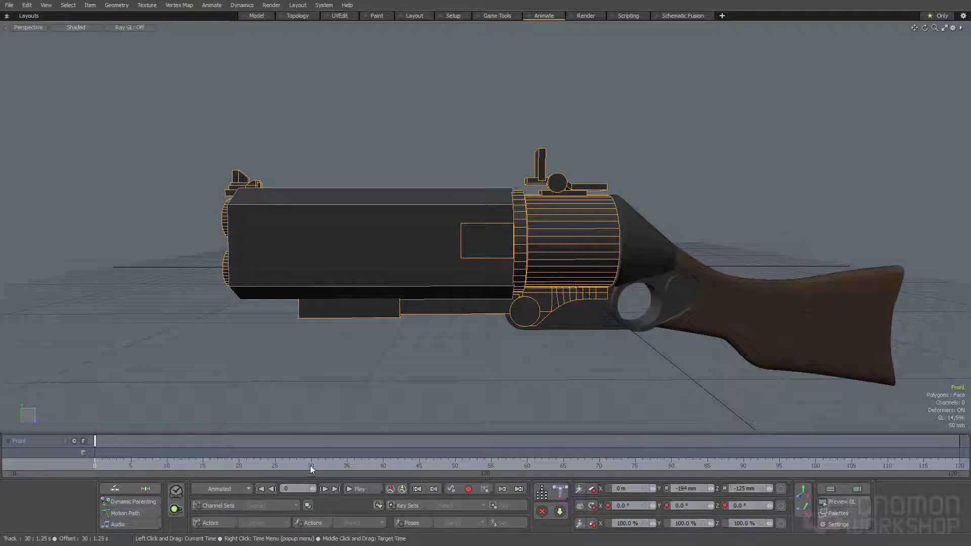
left_click(196, 464)
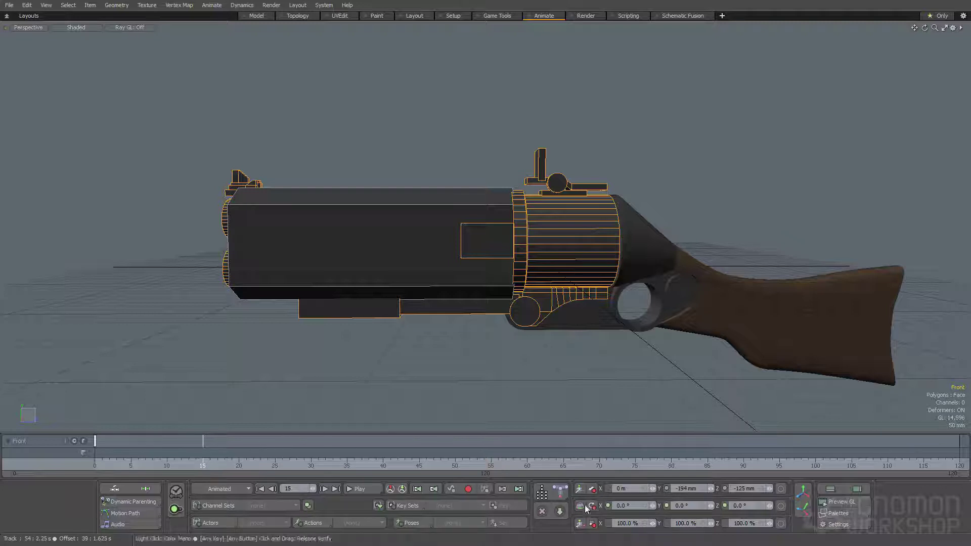
key("e")
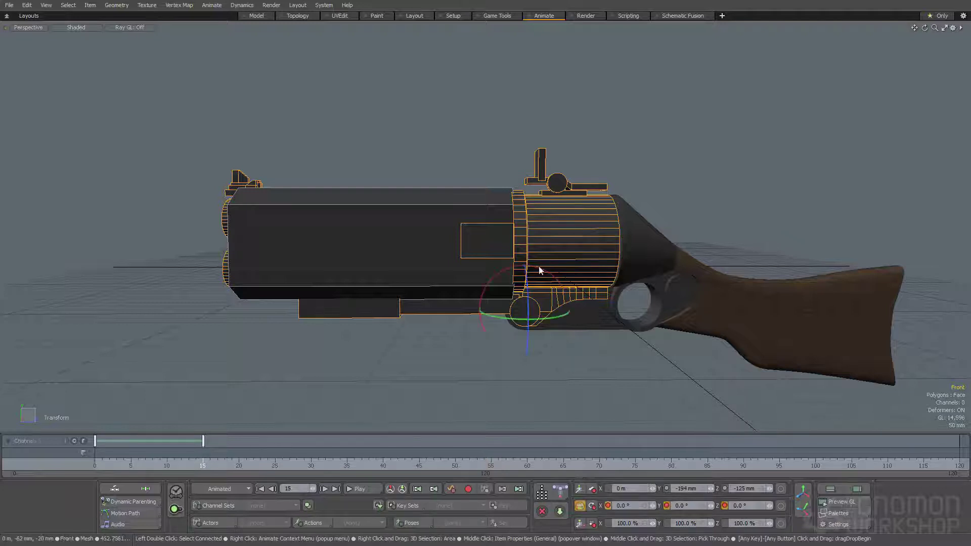
left_click_drag(536, 265, 348, 248)
Step: Keyframe Front's rotation at frame 25 with the X rotation set to 0°
left_click_drag(197, 453, 217, 452)
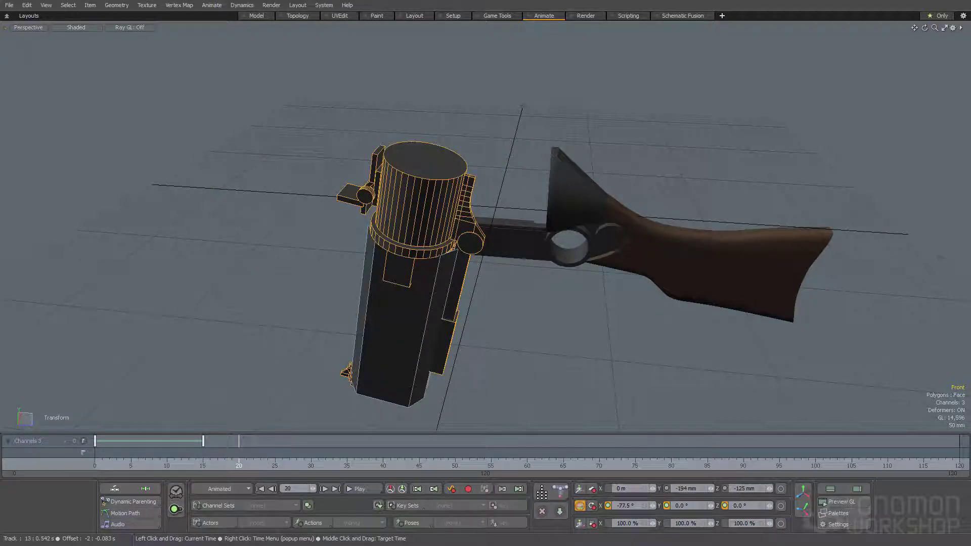
left_click_drag(268, 451, 276, 452)
left_click(592, 506)
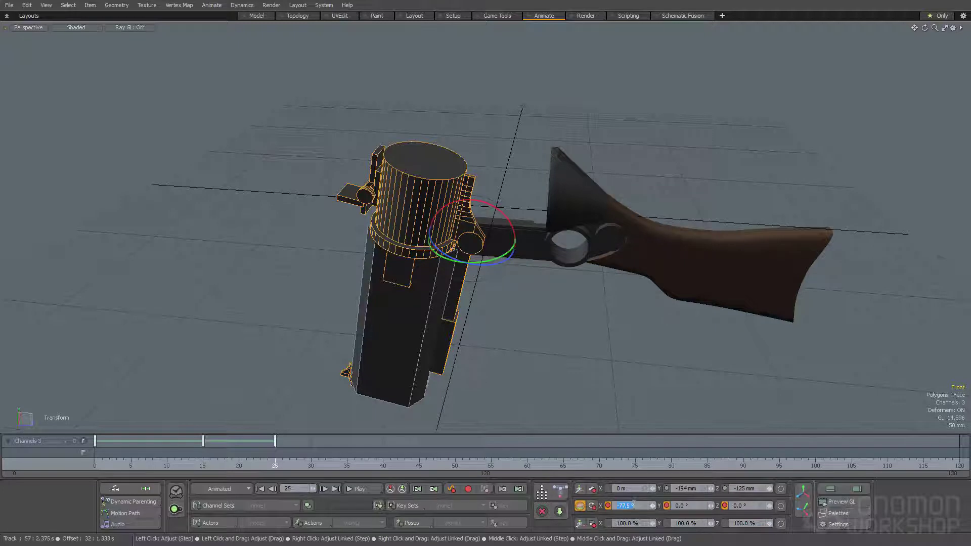
type("0")
key("Return")
left_click_drag(478, 324, 511, 349, "alt")
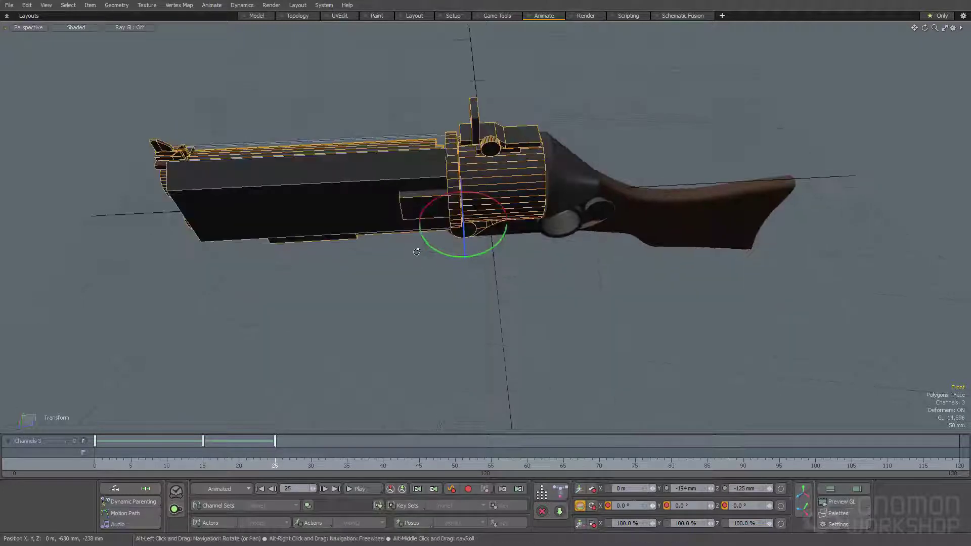
Step: Key side1's position at frame 25, and slide it outward to about -124 mm in X at frame 30
left_click(300, 187)
left_click_drag(299, 186, 377, 219, "alt")
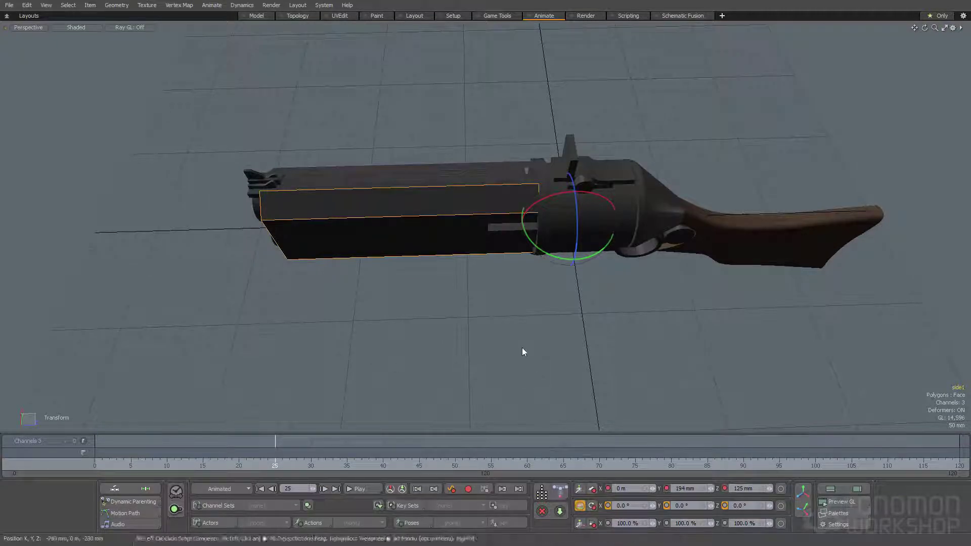
key("w")
left_click_drag(460, 303, 452, 339, "alt")
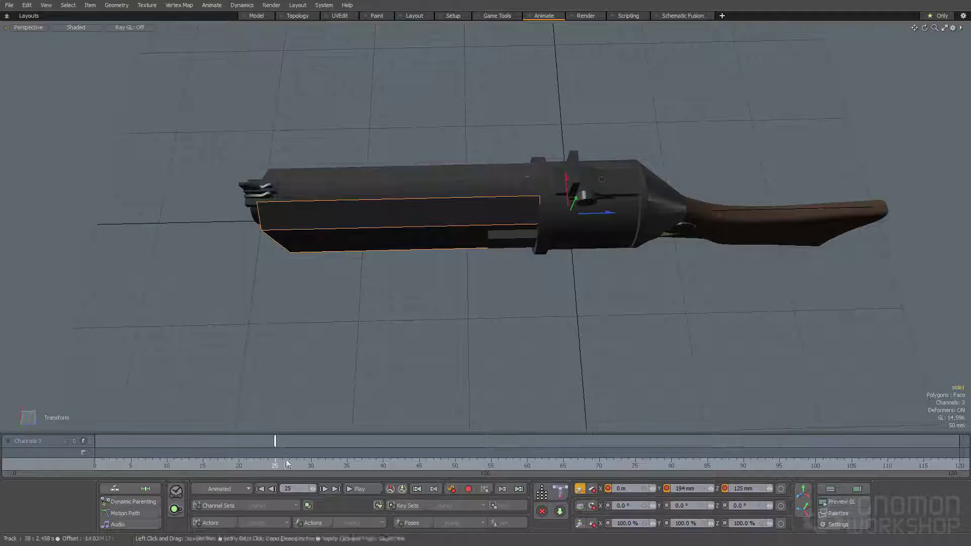
left_click(313, 466)
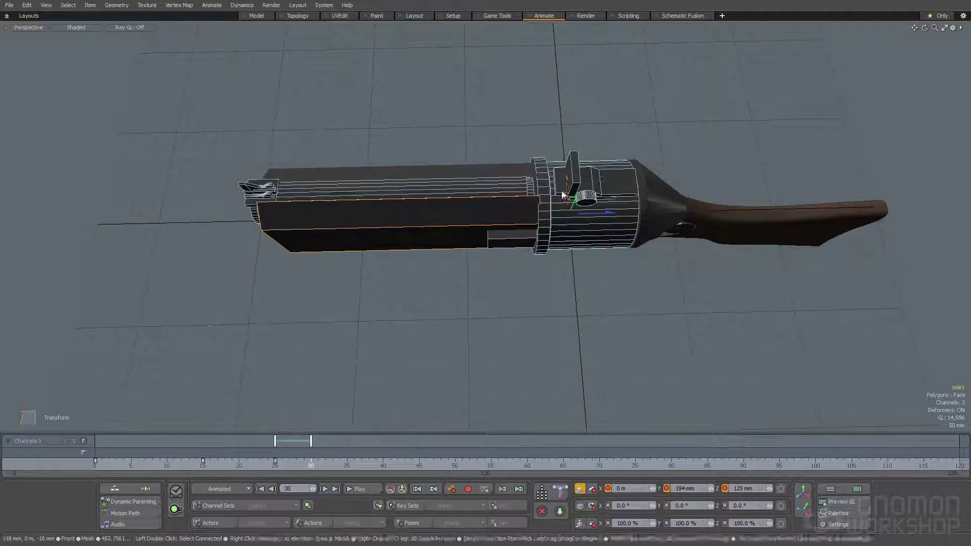
left_click_drag(564, 193, 572, 226)
Step: Key side1 at frame 35 slid along Z toward the stock, and scrub the animation back to frame 0
left_click(346, 464)
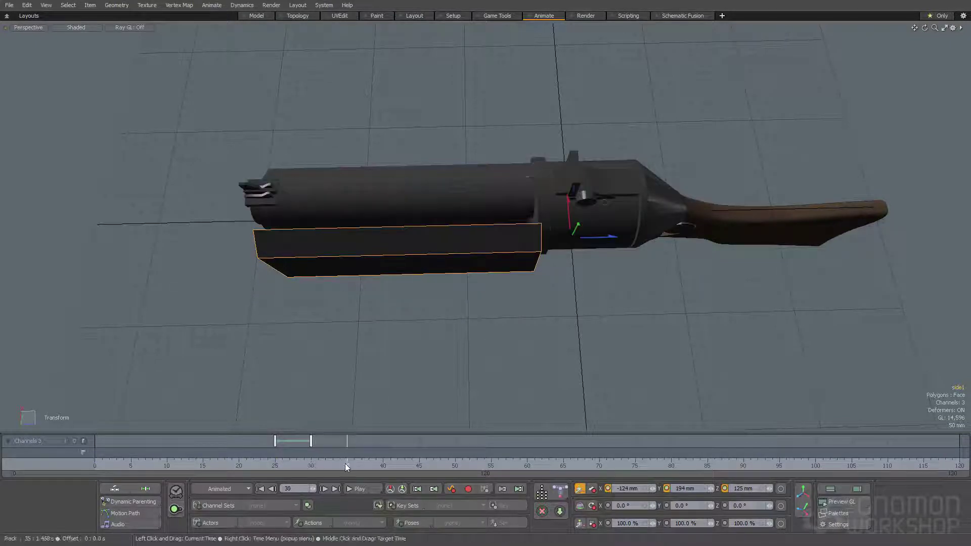
left_click(347, 466)
left_click_drag(602, 236, 644, 260)
left_click_drag(346, 464, 268, 465)
left_click_drag(323, 344, 233, 288, "alt")
mouse_move(155, 466)
left_mouse_down()
mouse_move(462, 465)
mouse_move(146, 465)
left_mouse_up()
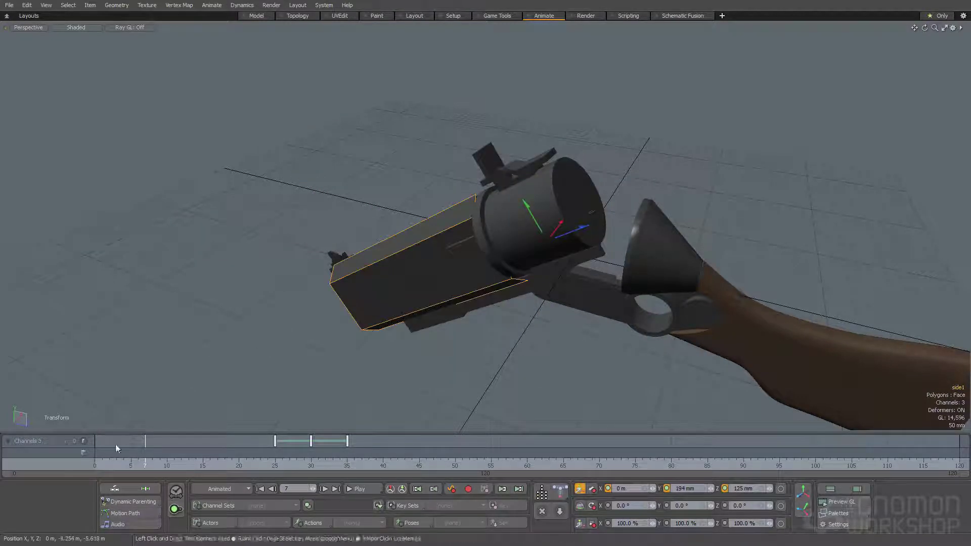
left_click(95, 463)
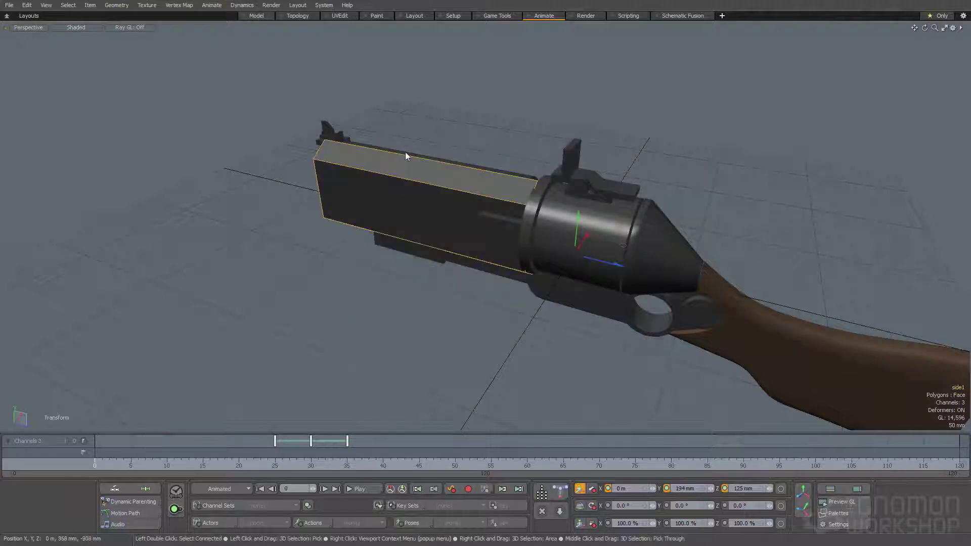
Step: Select side1's mirrored instance and key its position at frame 25
left_click_drag(402, 179, 469, 171, "alt")
left_click(469, 171)
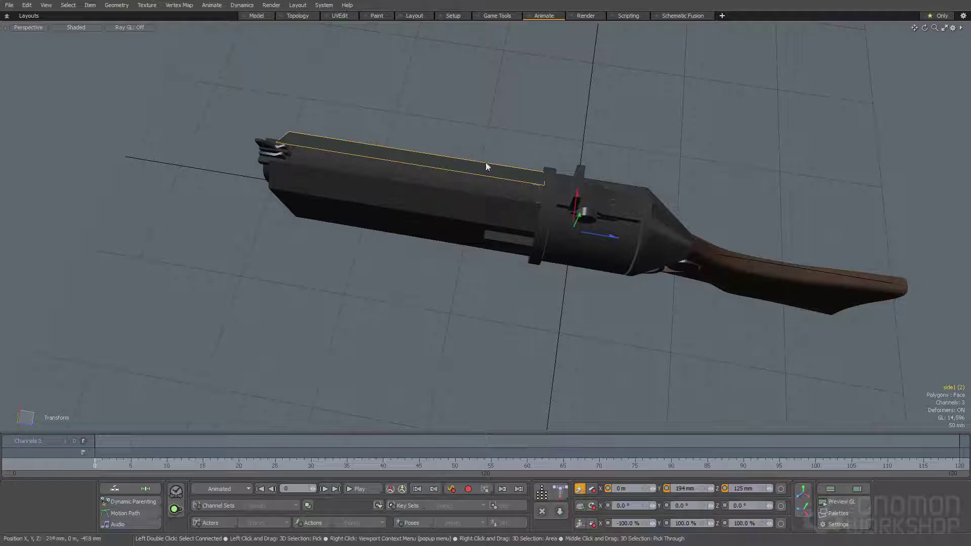
left_click(452, 212)
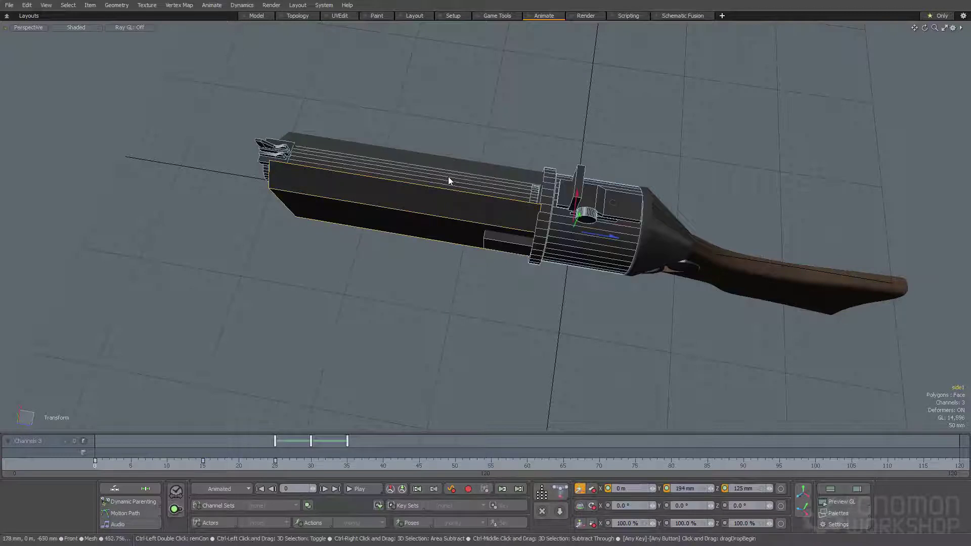
left_click(274, 463)
left_click(685, 488)
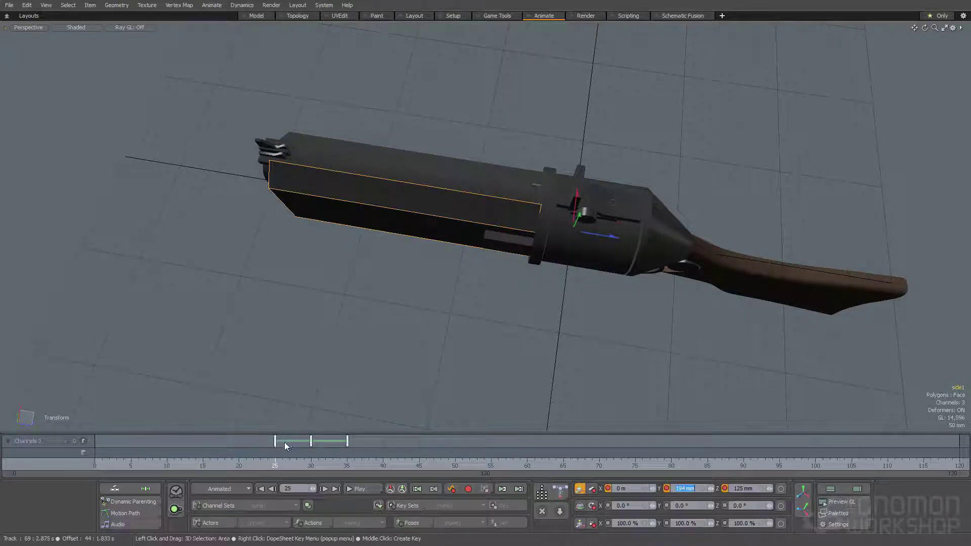
left_click(273, 463)
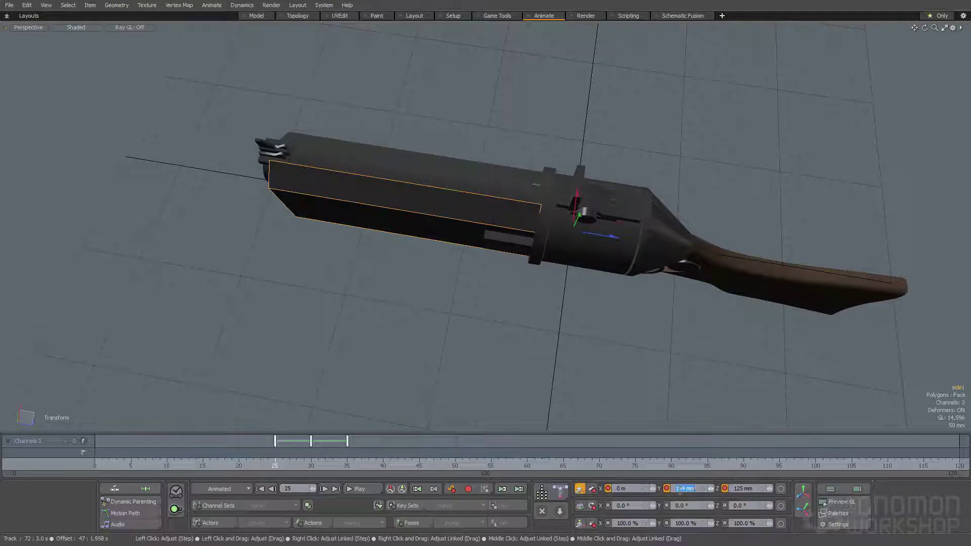
left_click(497, 167)
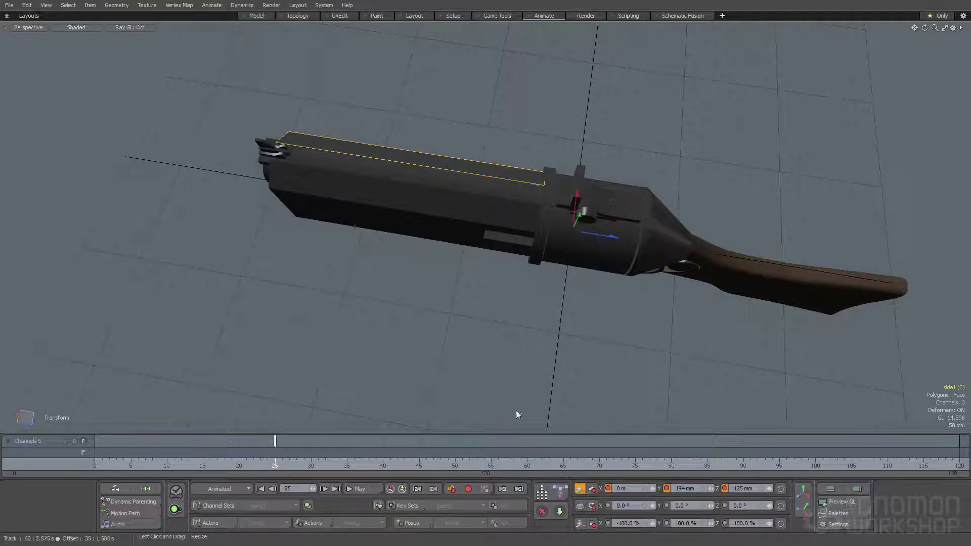
Step: Select side1 together with its mirrored instance and compare their motion at frames 25, 30 and 35
left_click(488, 217, "ctrl")
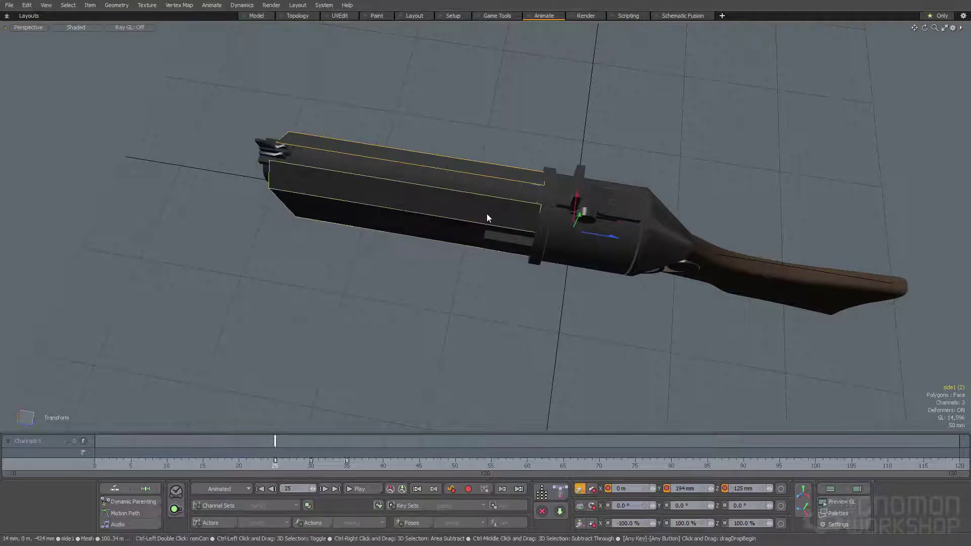
left_click(312, 462)
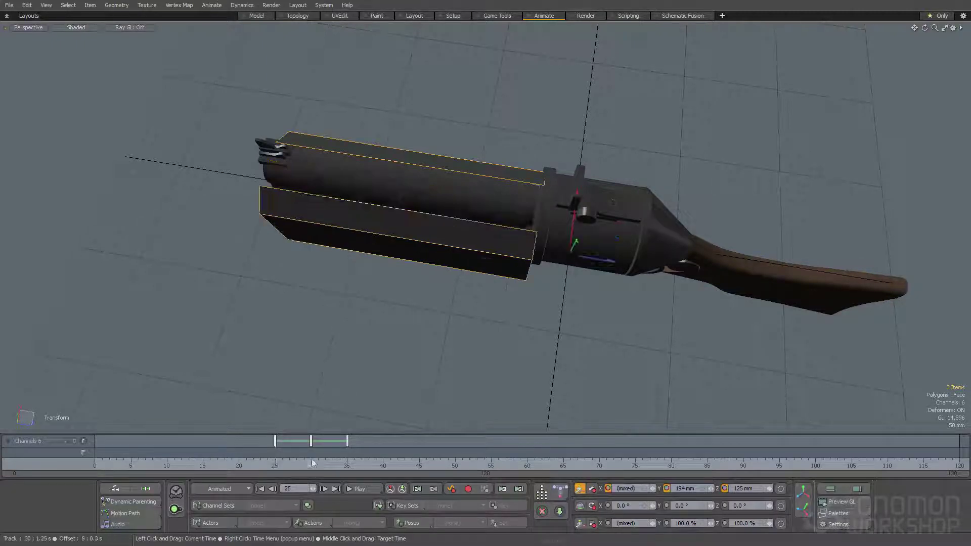
left_click(347, 464)
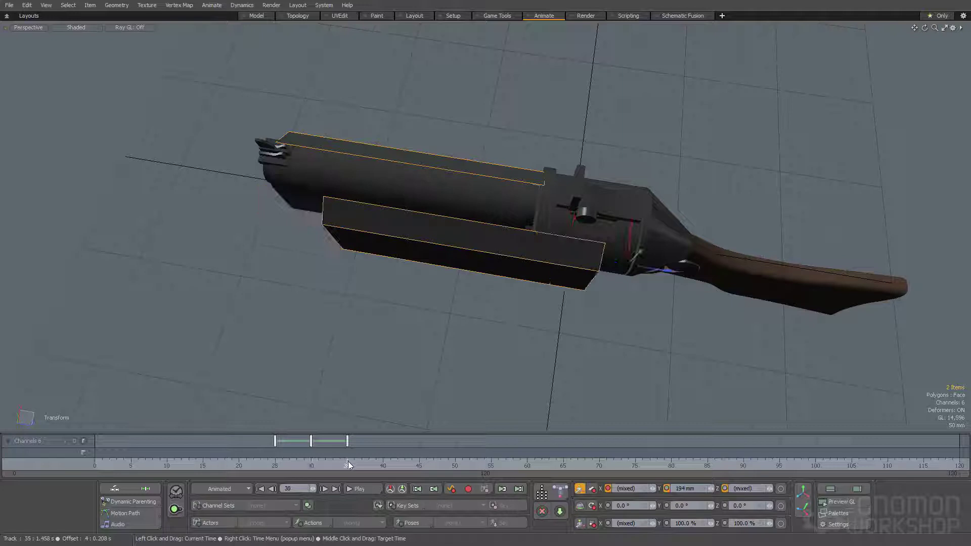
left_click(275, 465)
left_click(311, 465)
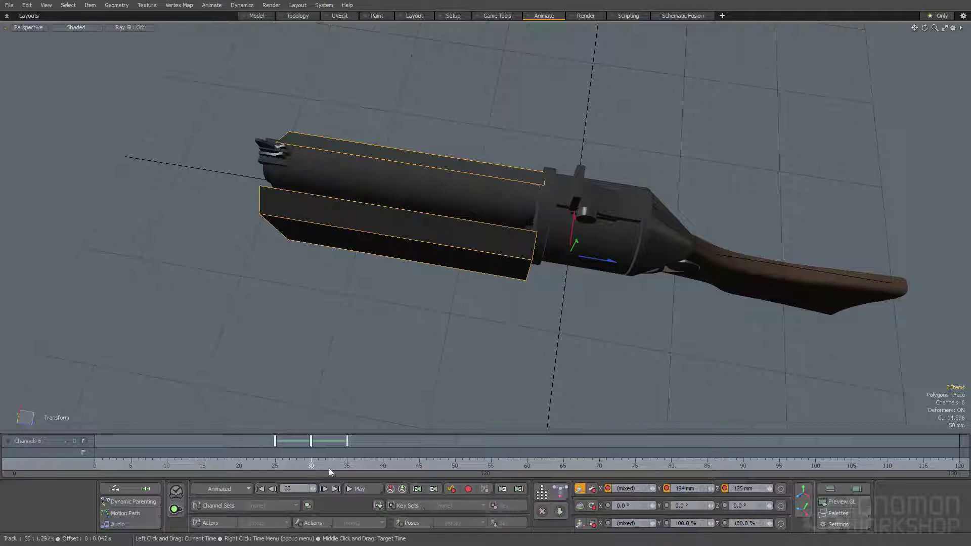
Step: Try setting the Z position of both side panels to 0 at frame 30
left_click(750, 489)
type("0")
key("Return")
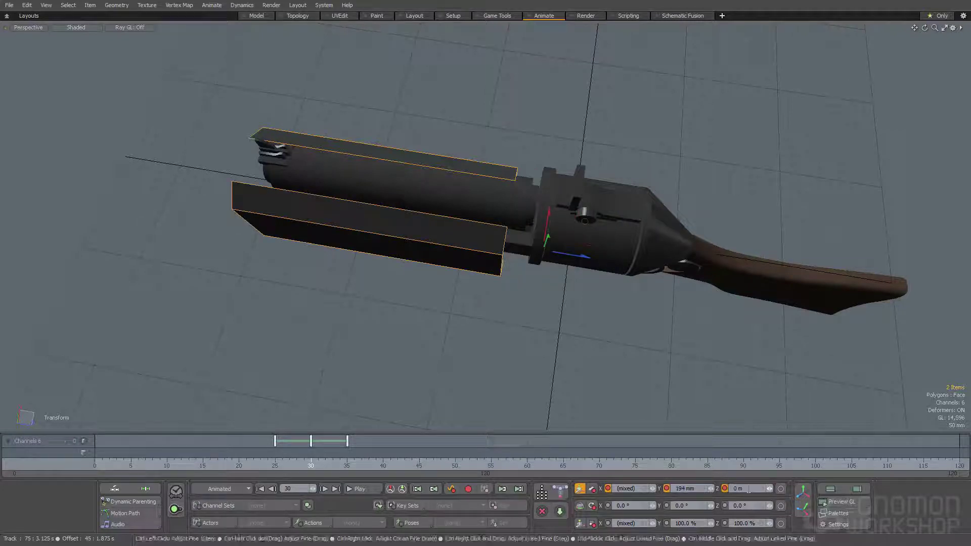
left_click_drag(602, 313, 436, 303, "alt")
key("ctrl+z")
Step: Try setting side1's Z position to 0 at frame 0
left_click(393, 309)
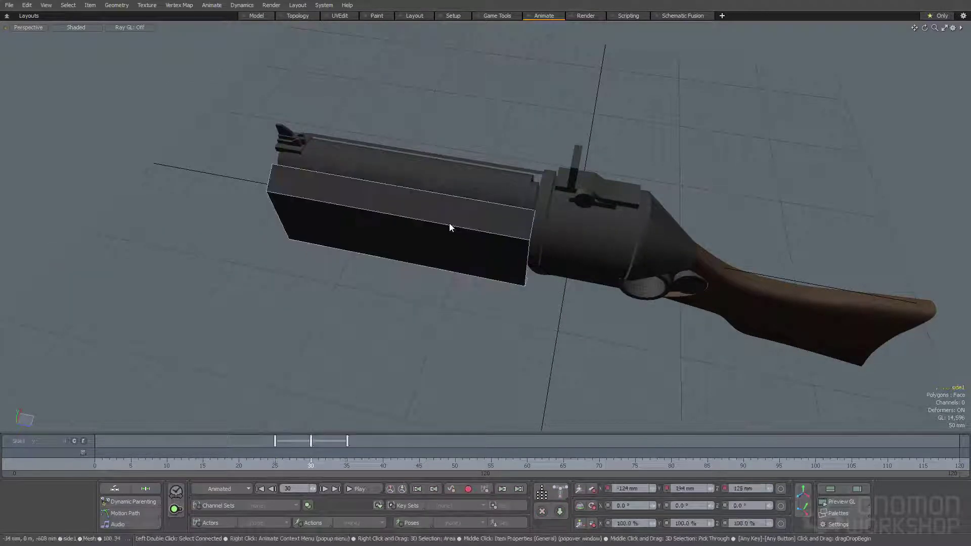
left_click_drag(276, 466, 131, 465)
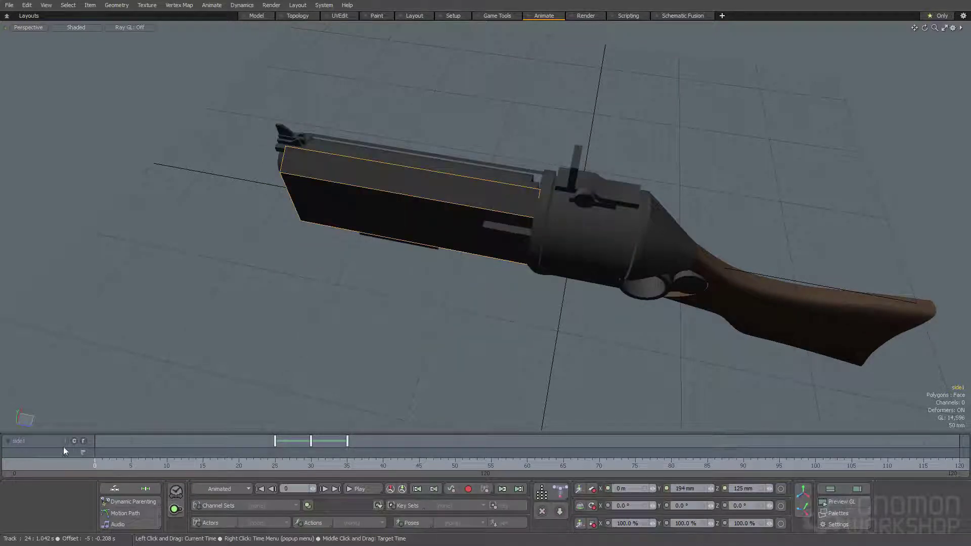
left_click(751, 489)
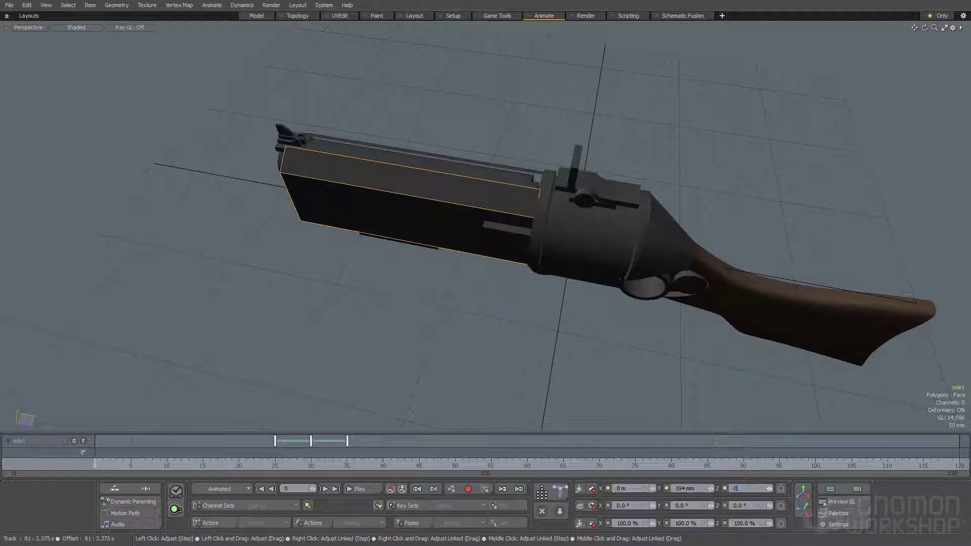
type("0")
key("Return")
left_click_drag(435, 294, 495, 297, "alt")
key("ctrl+z")
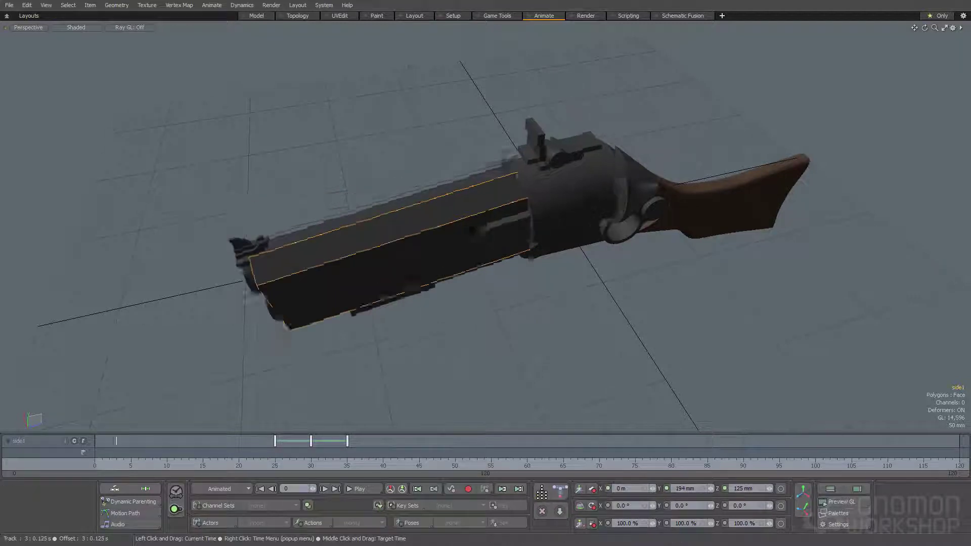
Step: Switch to the Model layout and save the Blockout_01 scene
left_click(257, 16)
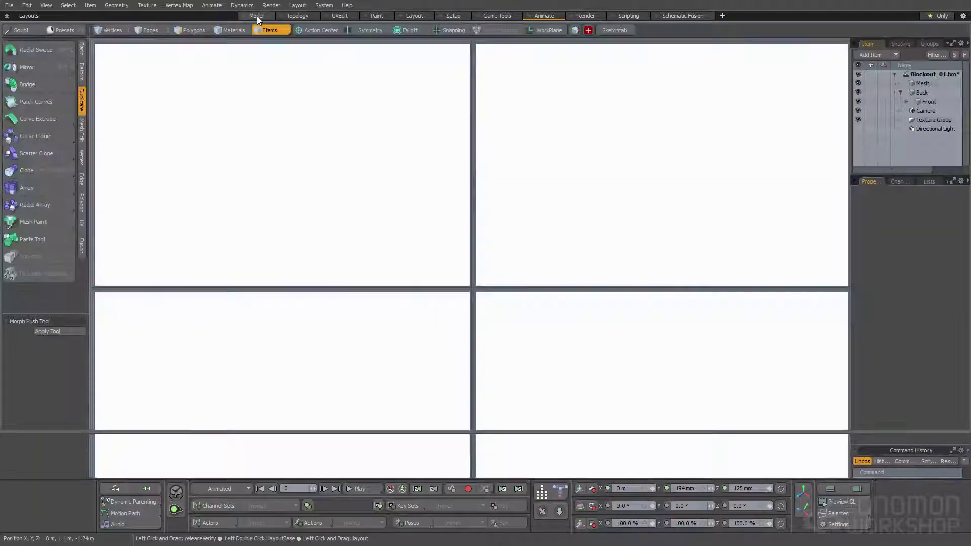
left_click_drag(505, 230, 562, 224, "alt")
key("ctrl+s")
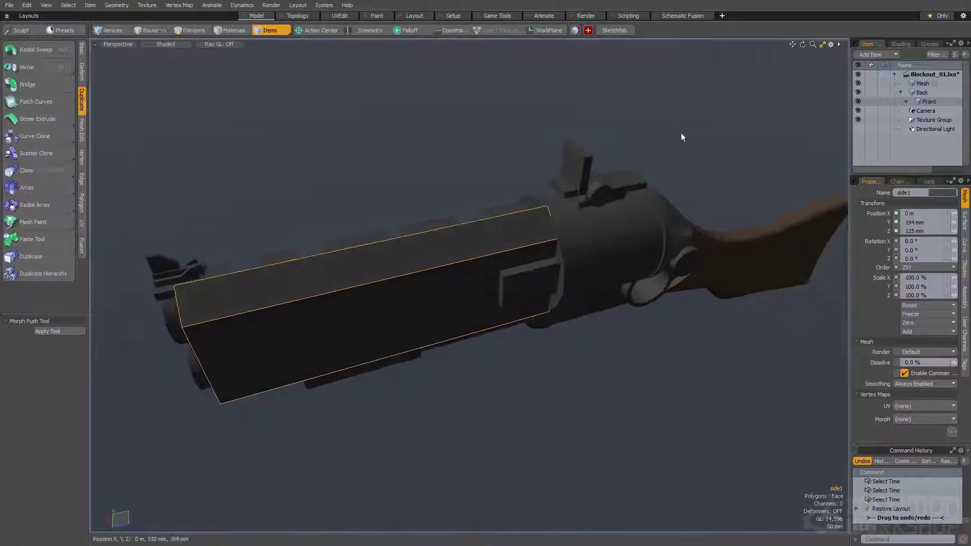
Step: Expand Front in the item hierarchy and examine the Back, Front and side1 meshes and their transform values
left_click(942, 94)
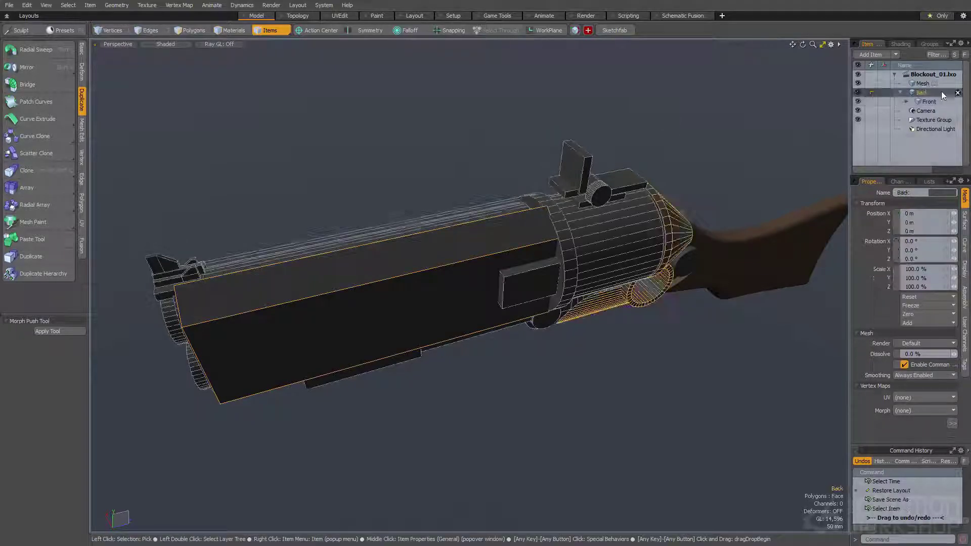
left_click(931, 101)
left_click(906, 101)
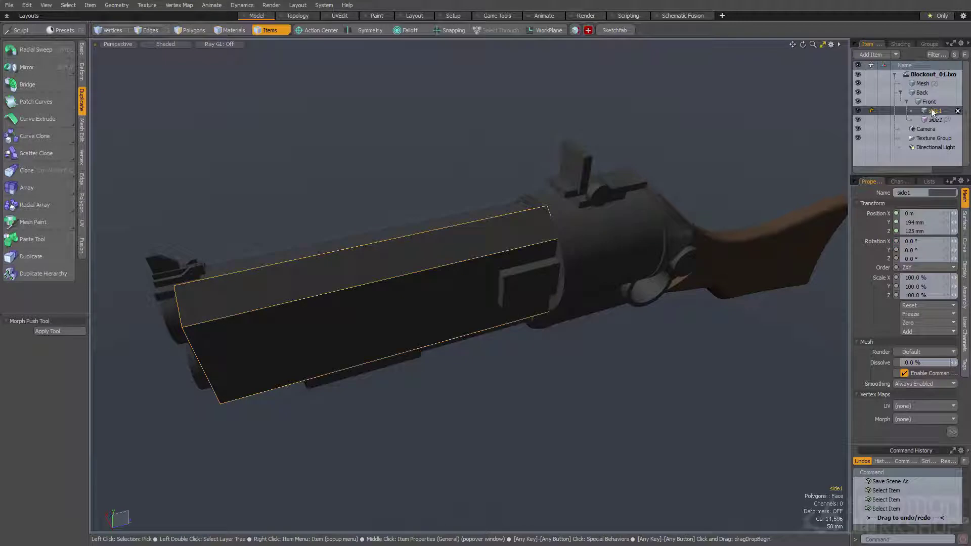
left_click(931, 104)
left_click(932, 112)
left_click_drag(572, 137, 459, 144, "alt")
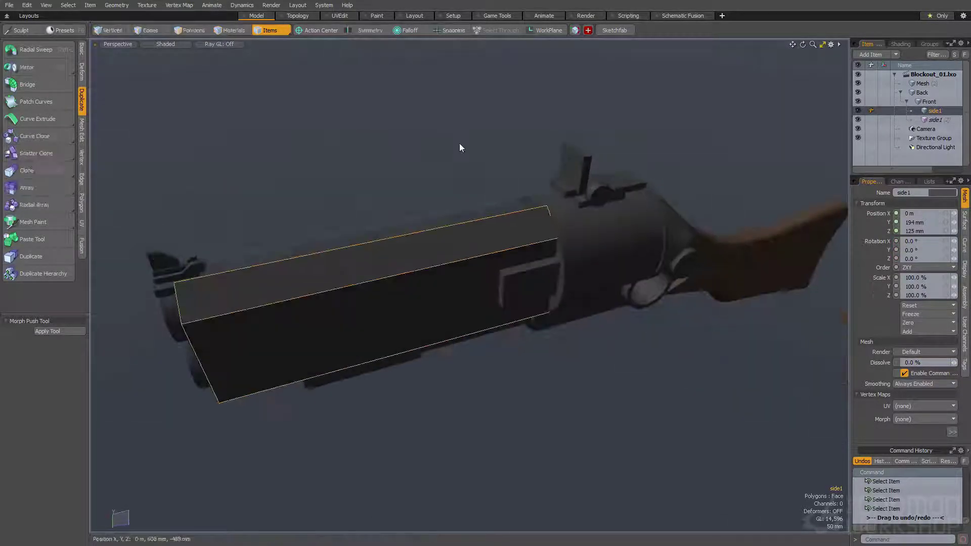
left_click(931, 102)
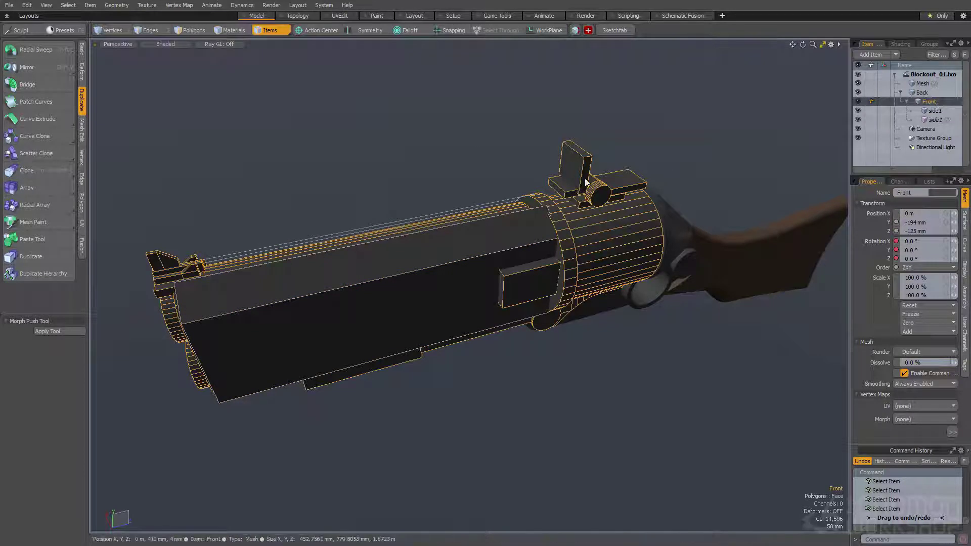
left_click_drag(445, 163, 425, 154, "alt")
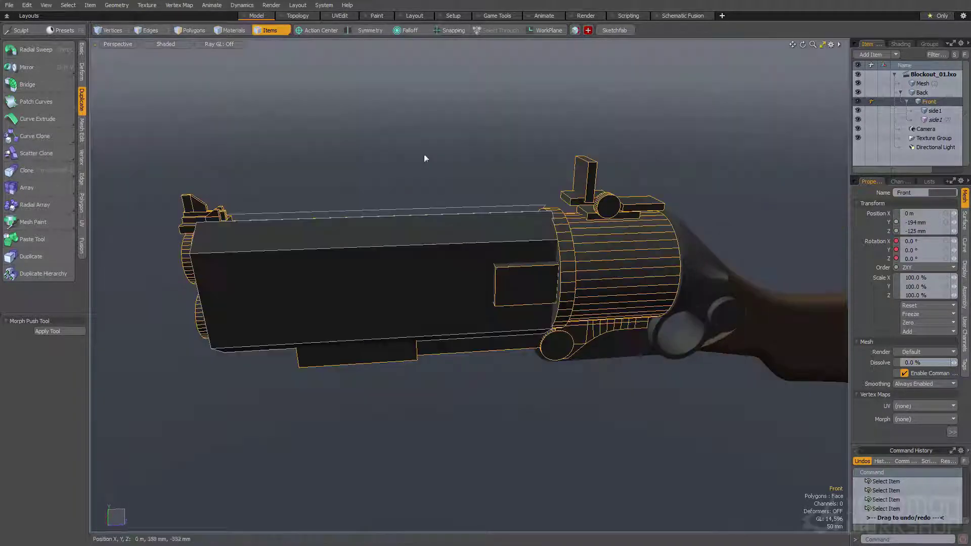
left_click(935, 111)
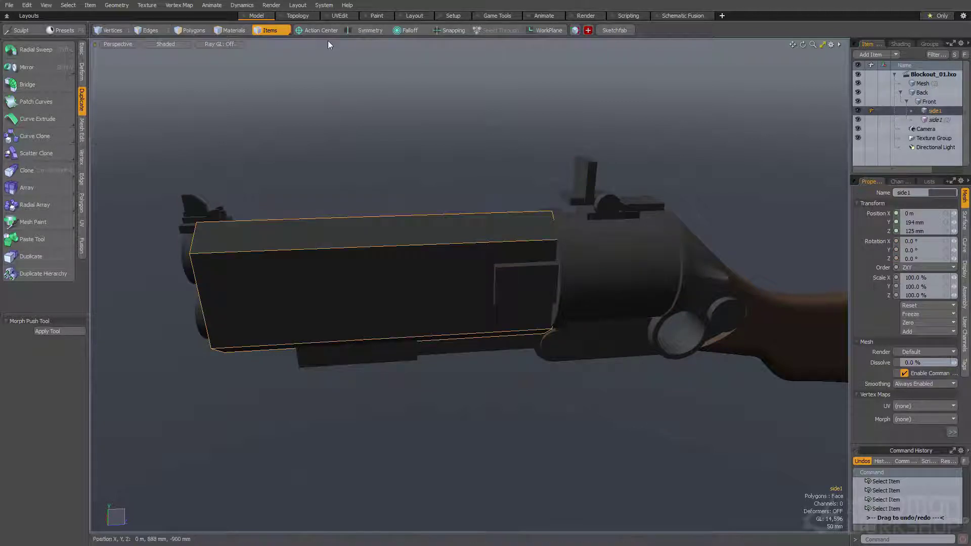
Step: Return to the Animate layout and key side1's mirrored instance at frame 30 with its X position at 124 mm
left_click(544, 16)
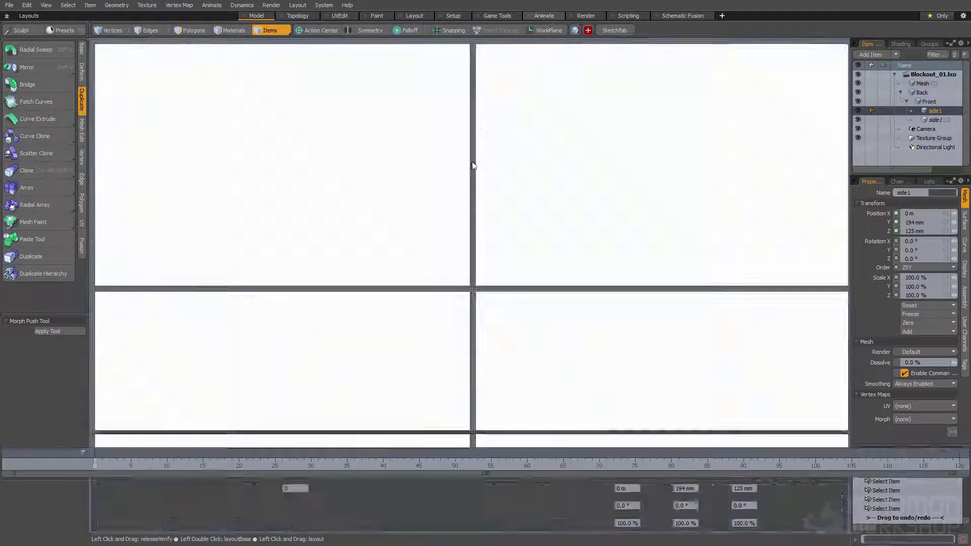
left_click_drag(408, 372, 424, 232, "alt")
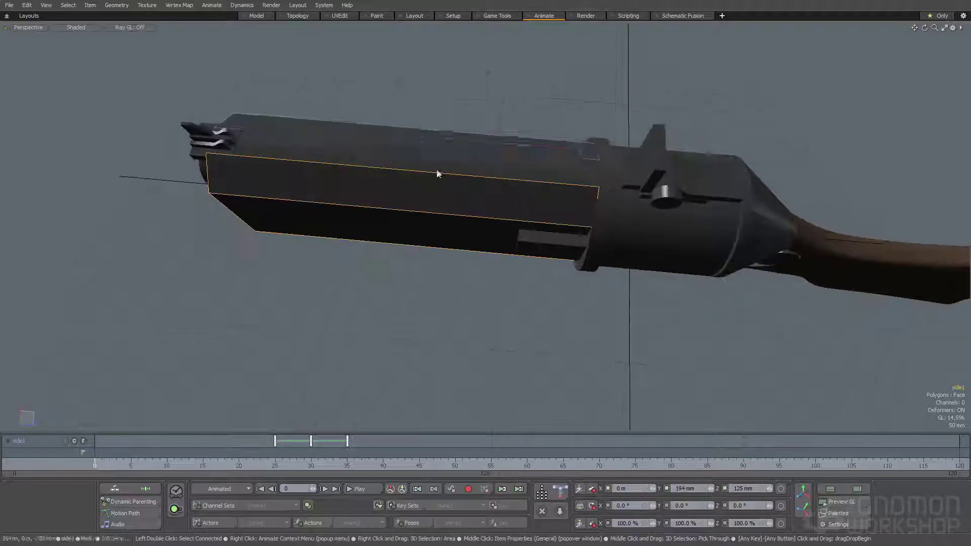
left_click(446, 147)
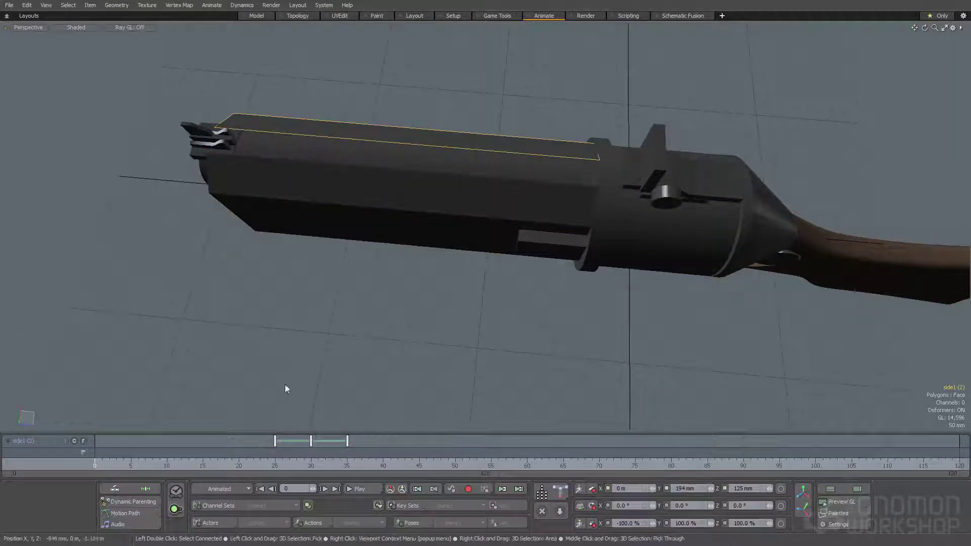
left_click_drag(275, 464, 318, 466)
left_click(406, 256)
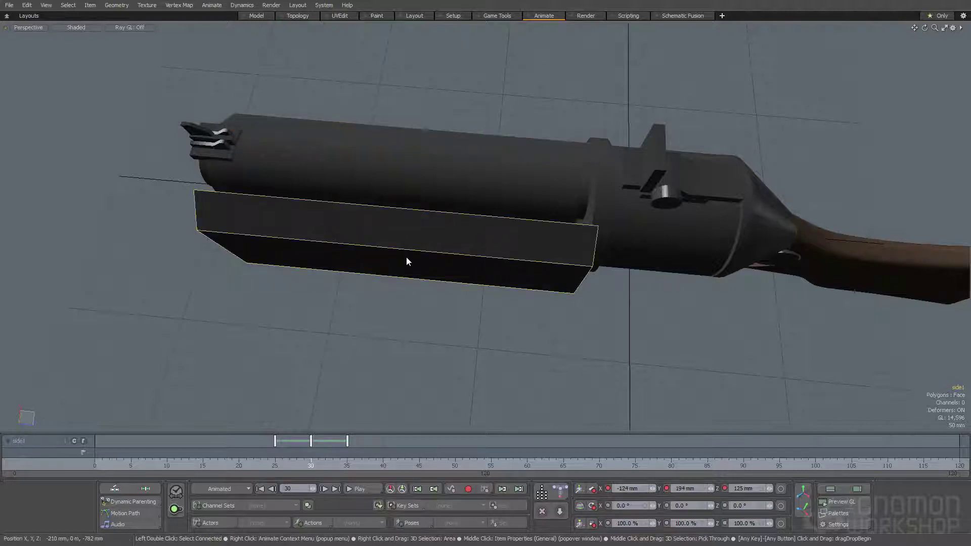
left_click(424, 135)
left_click(420, 269)
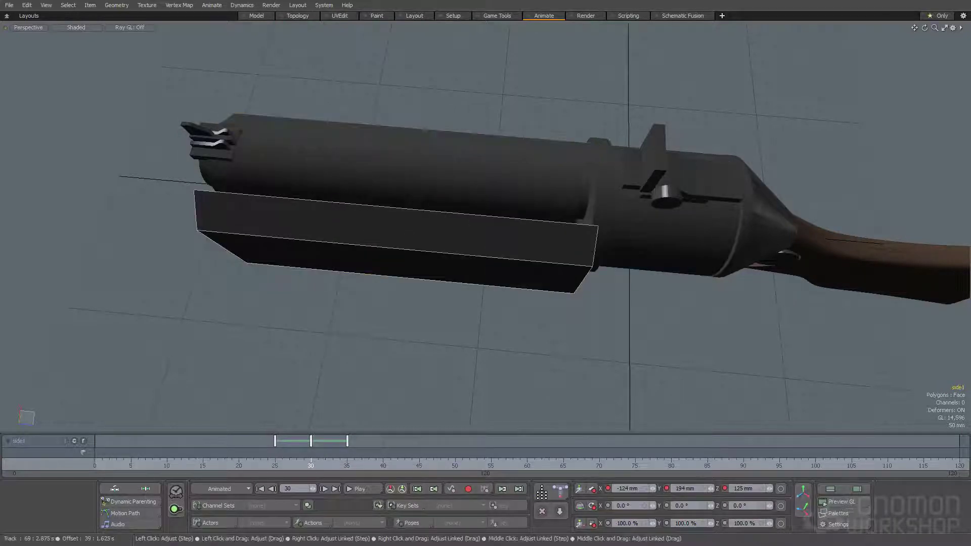
left_click(443, 151)
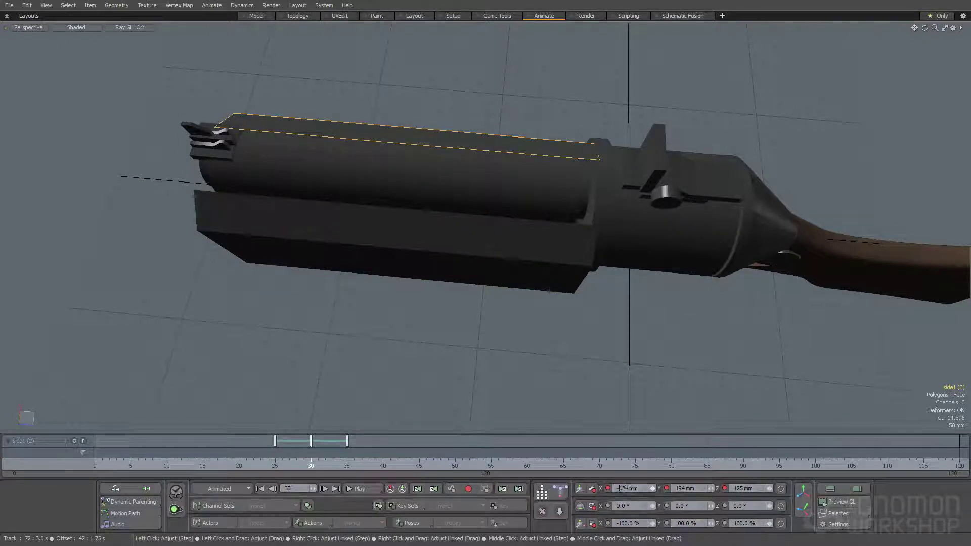
key("Return")
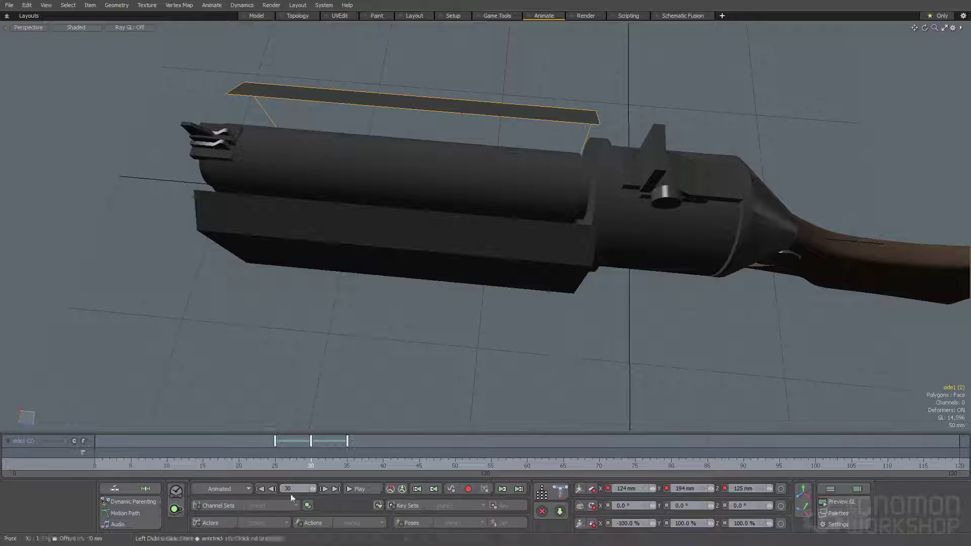
Step: Set the mirrored side panel's Z position to 405 mm at frame 35, matching side1
left_click_drag(339, 462, 347, 463)
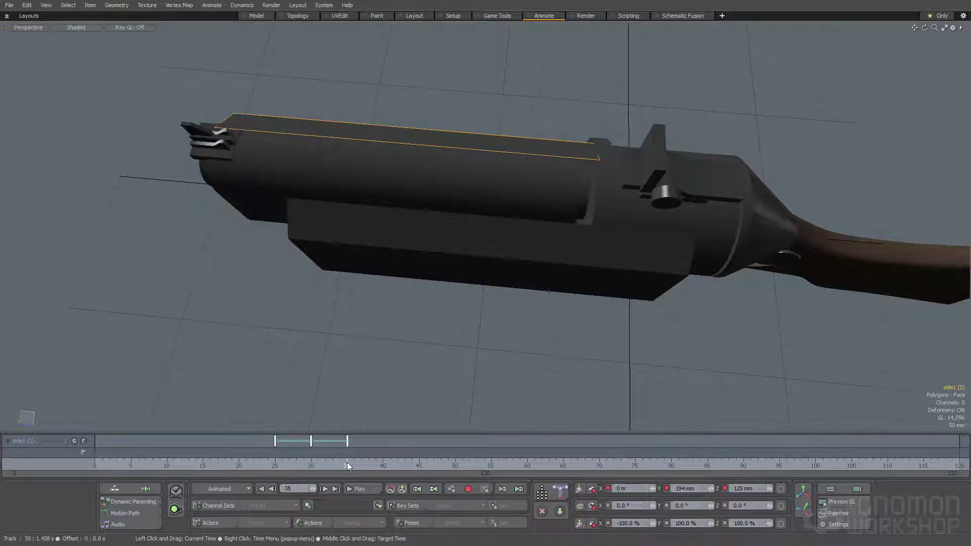
left_click(466, 248)
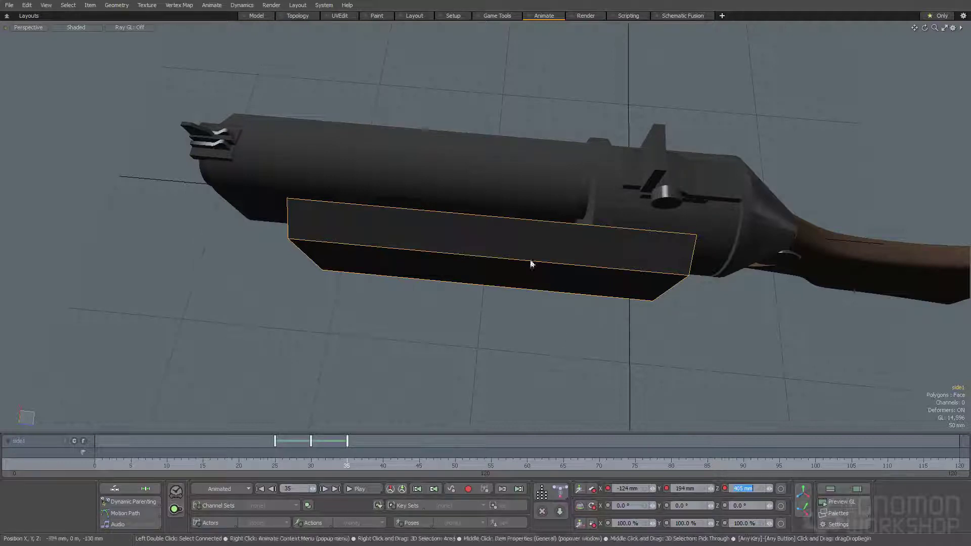
left_click(487, 147)
left_click(738, 488)
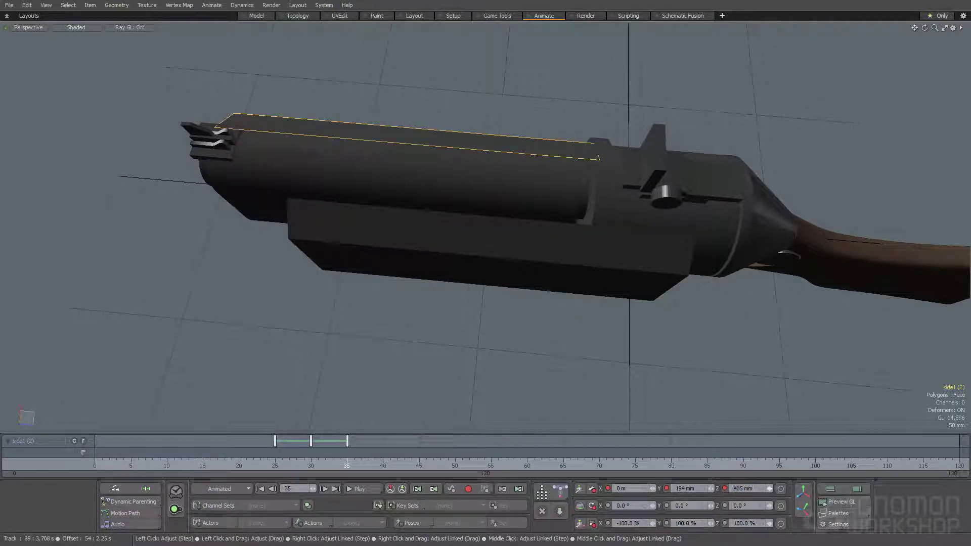
type("405")
key("Return")
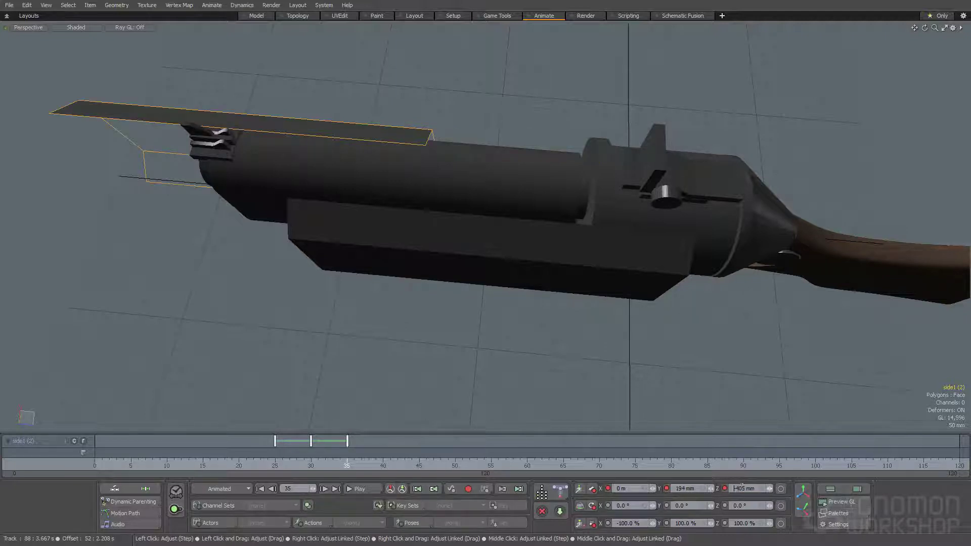
key("Return")
Step: Copy the mirrored panel's 124 mm X position from frame 30 and apply it at frame 35
left_click_drag(405, 321, 384, 334, "alt")
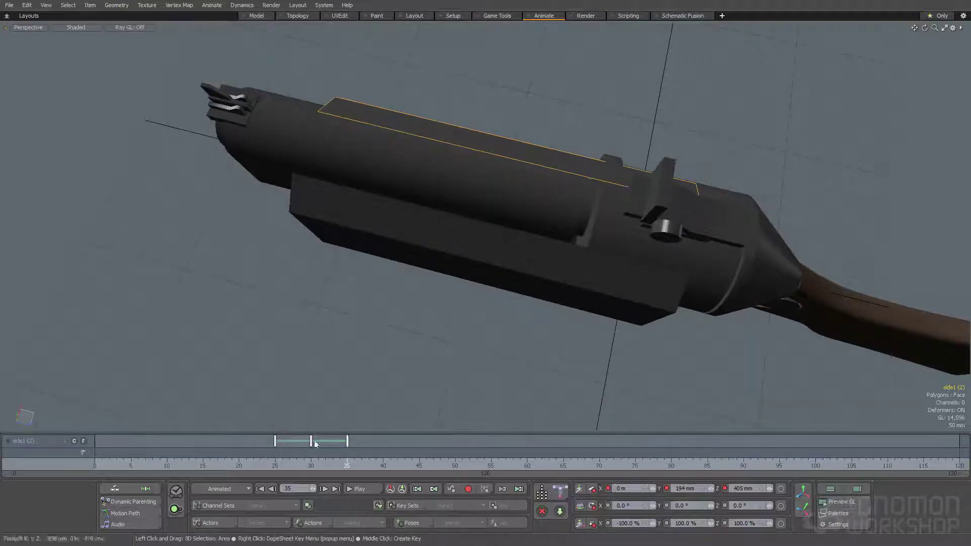
left_click(312, 466)
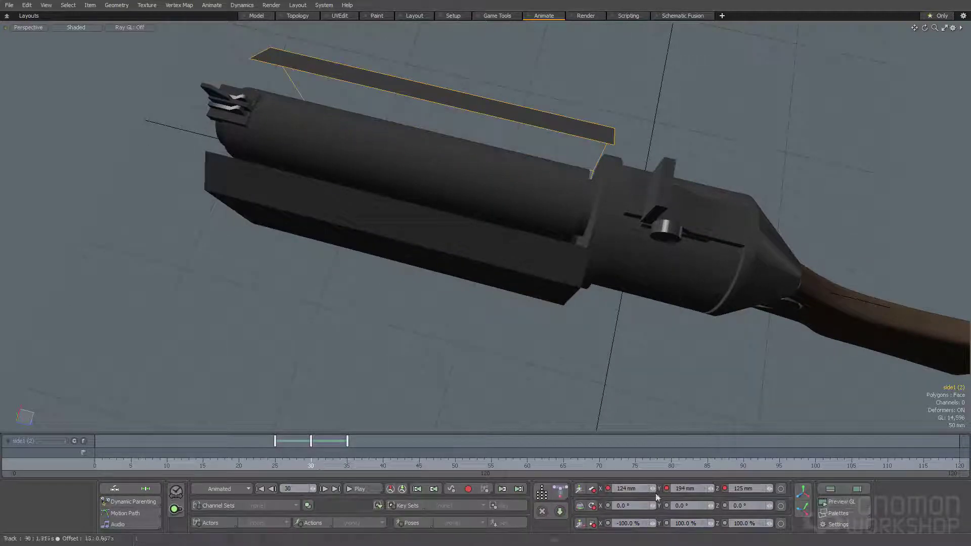
left_click(275, 466)
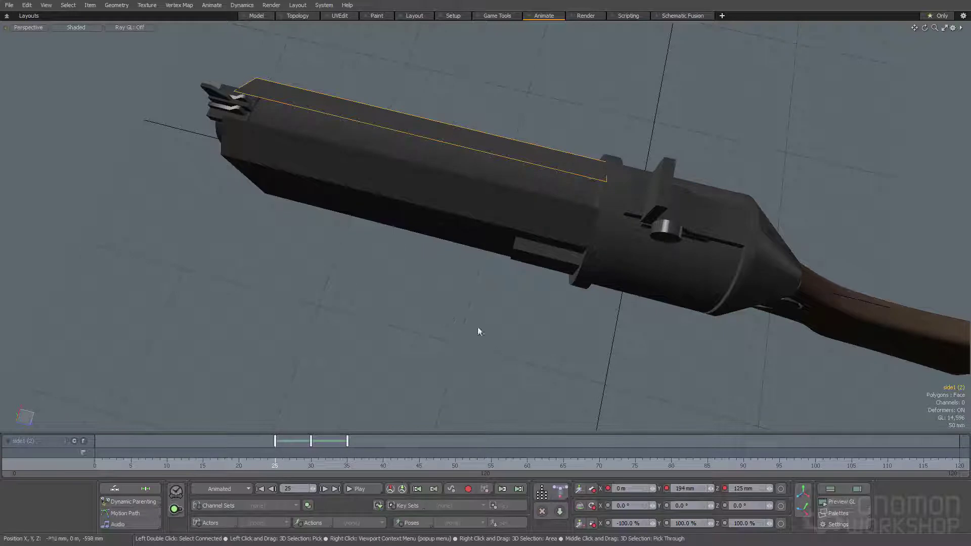
left_click(311, 466)
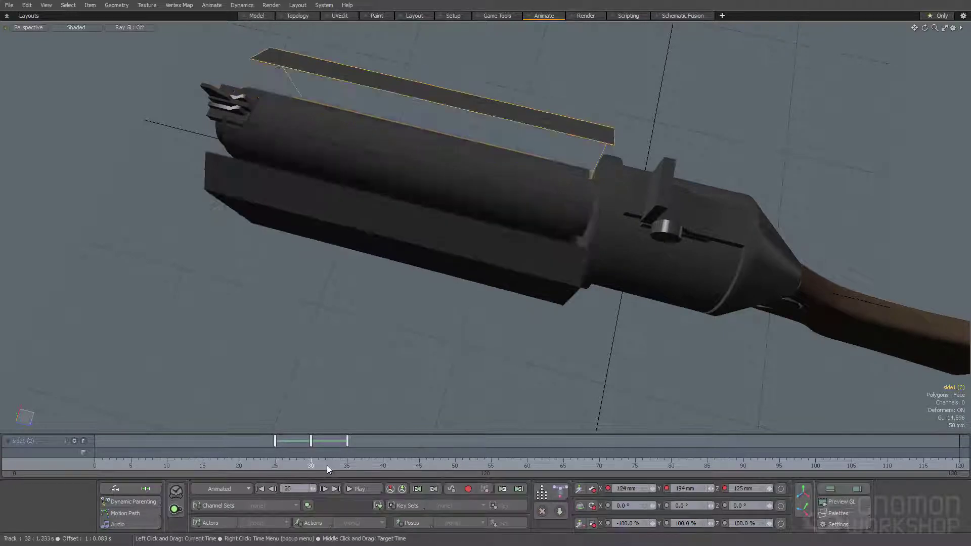
left_click(627, 491)
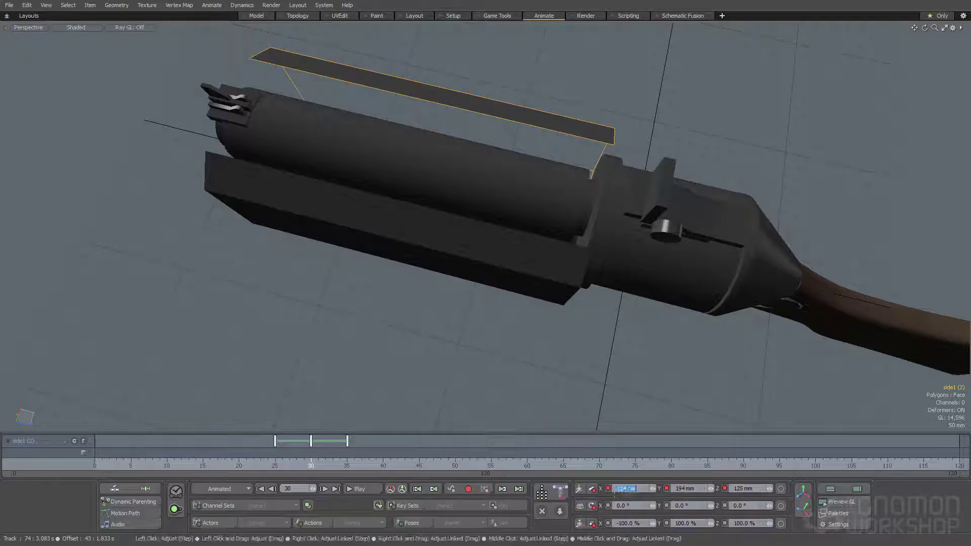
left_click(353, 466)
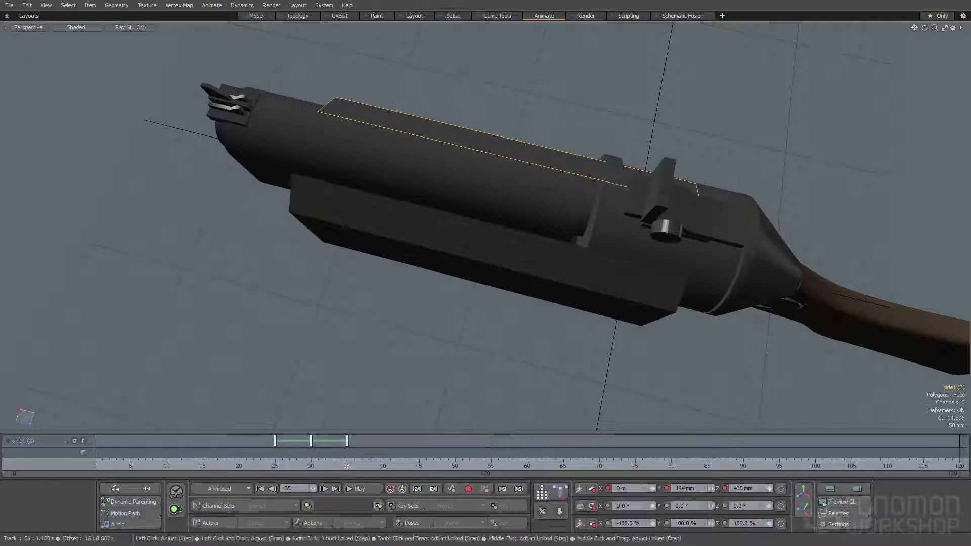
key("Return")
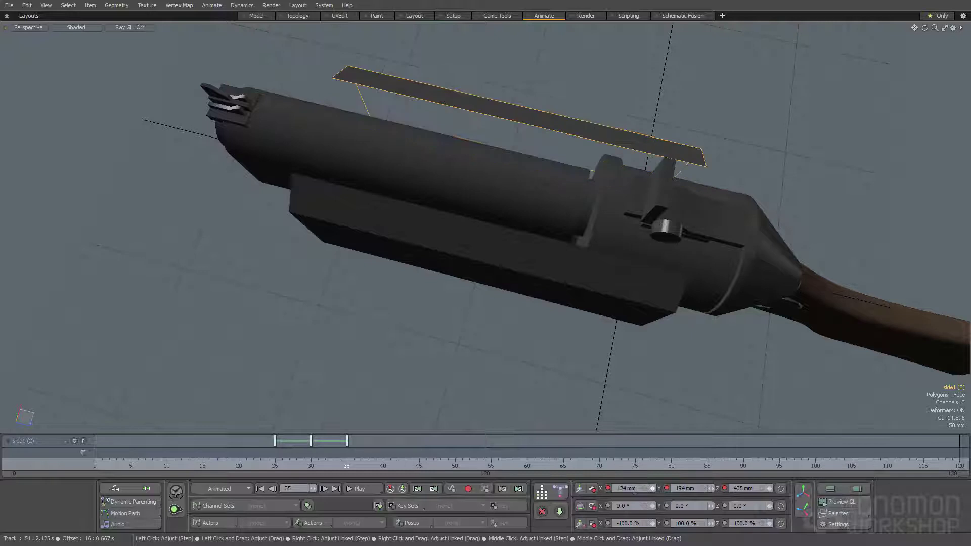
Step: Return the timeline to frame 0 and switch to the Model layout
left_click_drag(453, 300, 406, 296, "alt")
mouse_move(110, 468)
left_mouse_down()
mouse_move(404, 467)
mouse_move(95, 467)
left_mouse_up()
left_click(256, 16)
left_click_drag(260, 71, 322, 148, "alt")
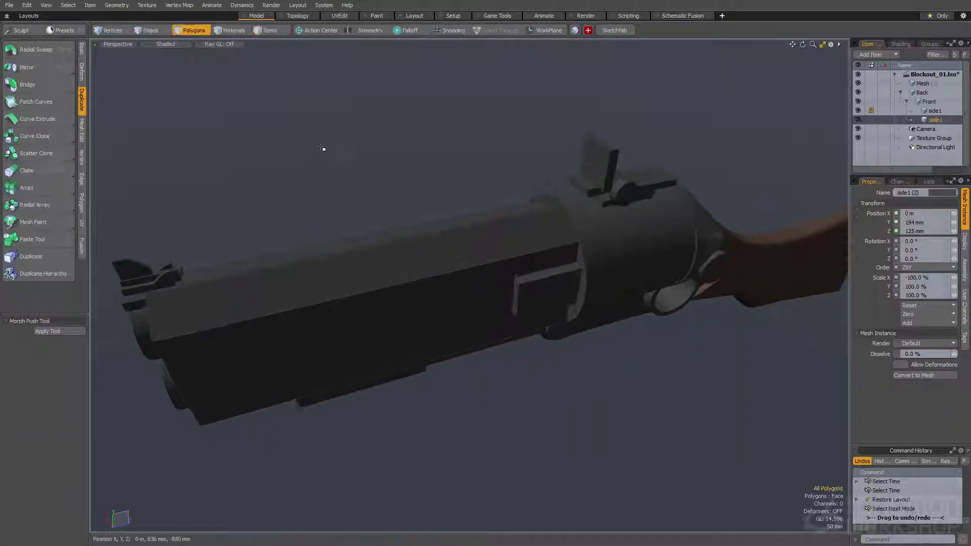
Step: Select side1's connected polygons, flip them, and thicken the panel with a 10 mm offset
left_click_drag(493, 383, 473, 278, "alt")
double_click(457, 312)
key("shift+d")
key("ctrl+z")
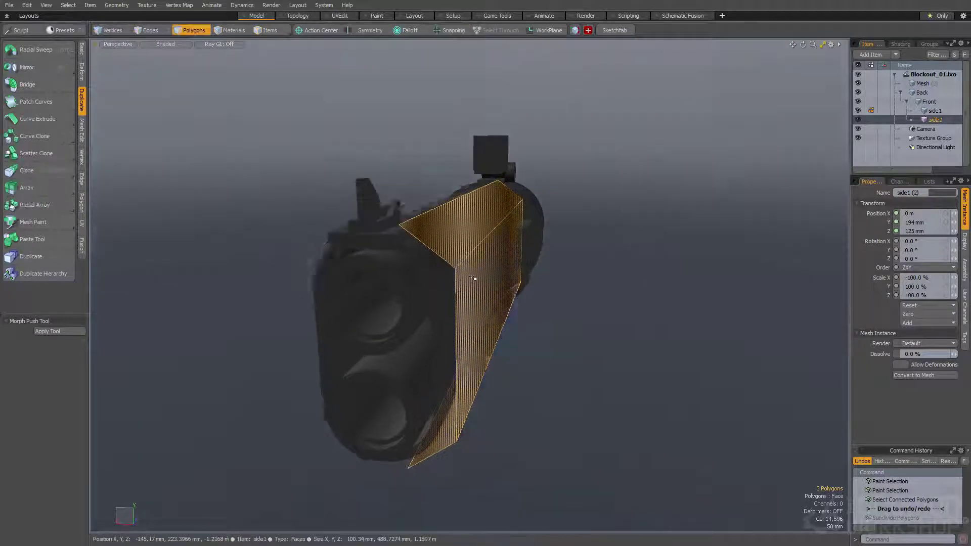
key("f")
left_click_drag(433, 310, 493, 259, "alt")
key("shift+f")
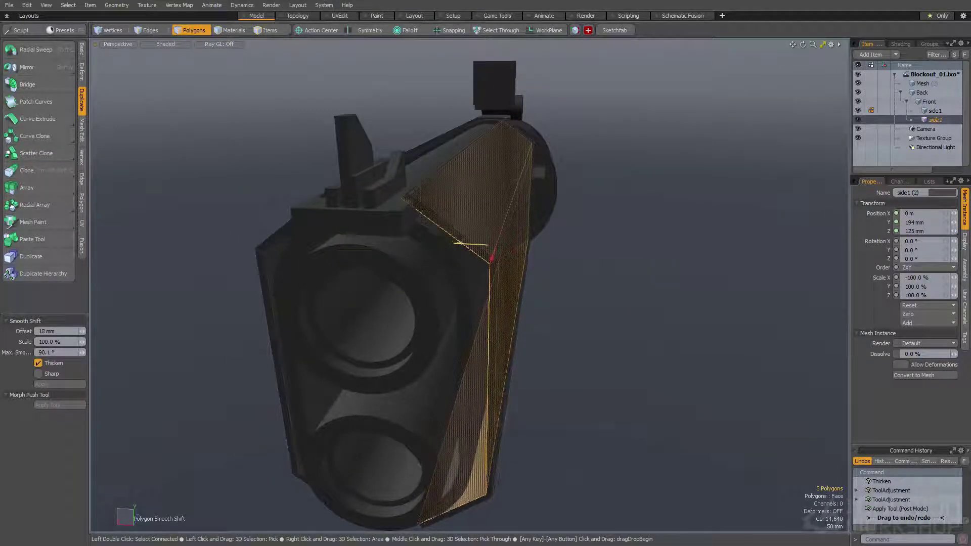
left_click_drag(474, 244, 492, 230, "alt")
scroll(423, 341, "down", 3)
Step: Bevel the thickened panel's edges in Inset mode with a round level of 2 and sharp corners
key("space")
mouse_move(423, 340)
left_mouse_down("alt")
mouse_move(397, 354)
mouse_move(455, 319)
mouse_move(464, 278)
mouse_move(453, 330)
mouse_move(485, 275)
left_mouse_up("alt")
key("space")
key("space")
left_click(454, 330)
scroll(437, 321, "up", 2)
key("b")
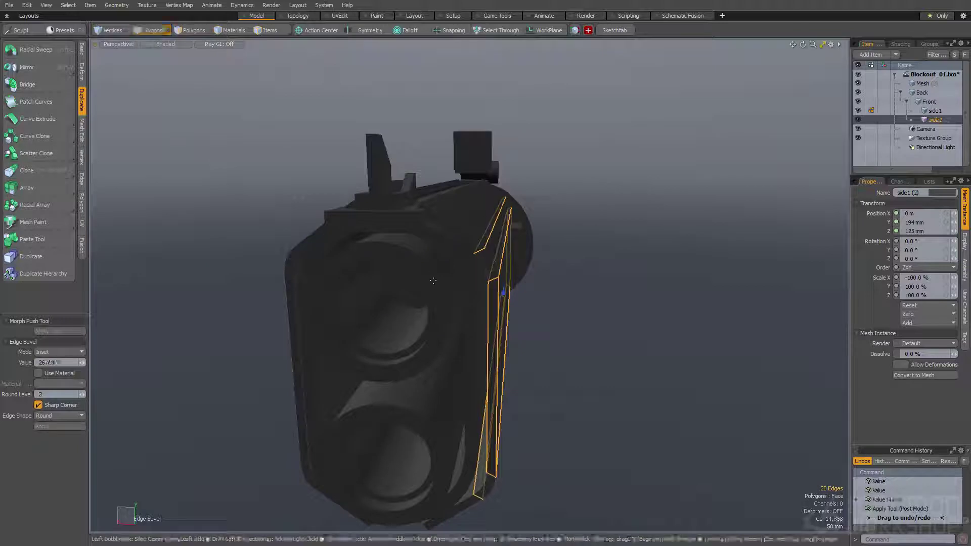
key("space")
Step: Flatten the narrow polygon along the panel's upper edge by scaling it to 0% in X
left_click_drag(466, 213, 428, 217, "alt")
key("space")
left_click(454, 271)
double_click(418, 278)
left_click(436, 250)
key("w")
key("space")
key("b")
key("r")
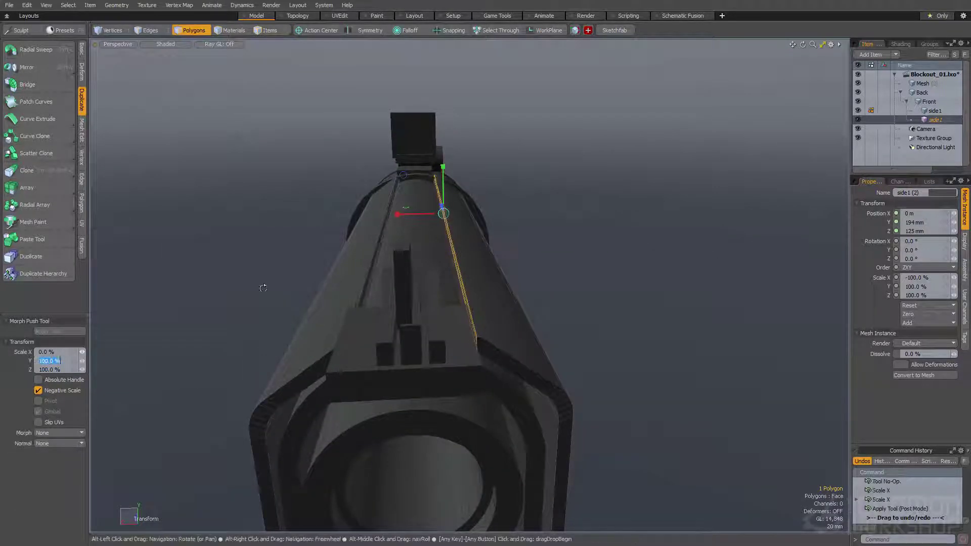
Step: Move the flattened upper edge polygon 23 mm in X toward the barrel's centre line
left_click_drag(146, 309, 133, 310, "alt")
key("space")
key("w")
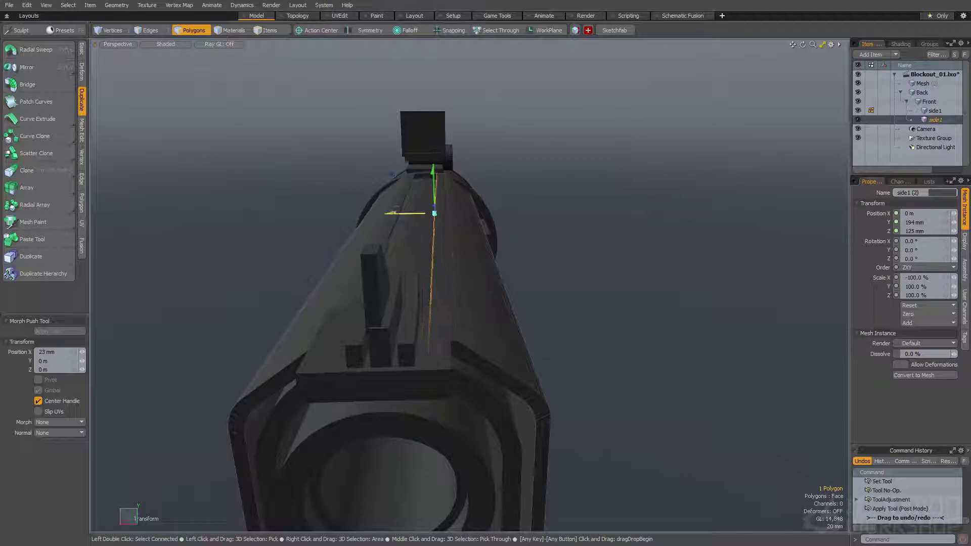
left_click_drag(419, 242, 404, 274, "alt")
key("space")
key("r")
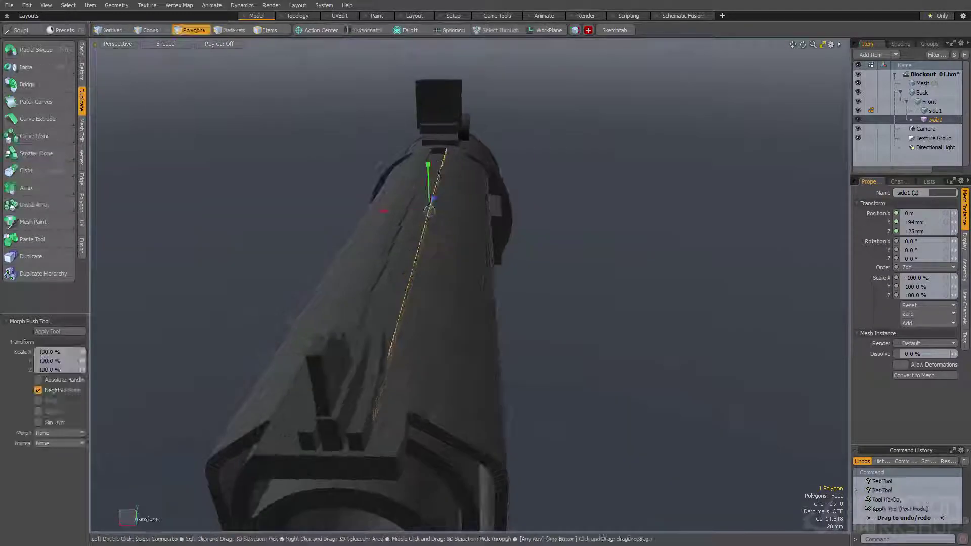
Step: Undo the most recent transform operations on the upper edge polygon
key("space")
key("ctrl+z")
key("ctrl+z")
key("ctrl+z")
key("ctrl+z")
key("ctrl+z")
key("ctrl+z")
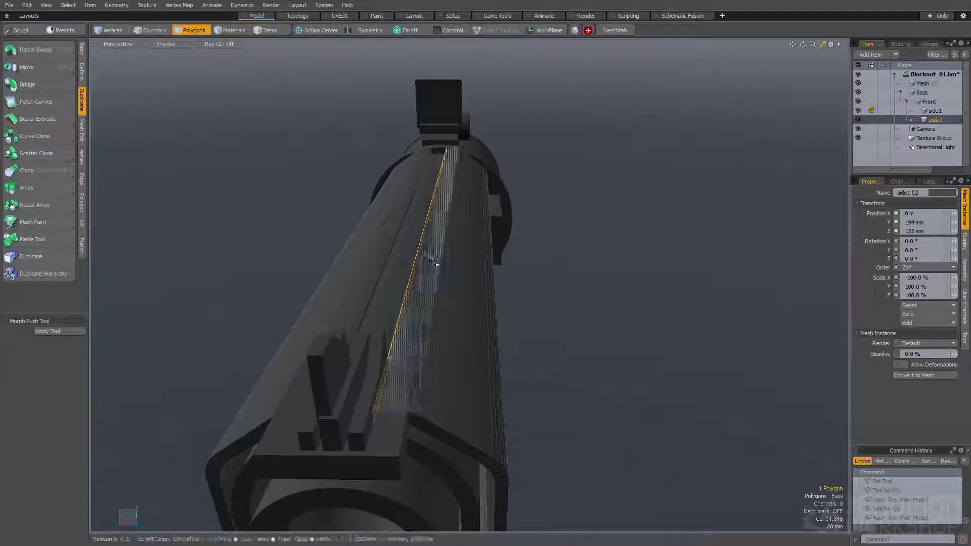
Step: Scale and move the panel's upper edge polygon again to fit it along the top of the barrel
left_click_drag(432, 277, 403, 248, "alt")
key("r")
key("space")
key("r")
scroll(420, 230, "up", 3)
key("space")
key("w")
scroll(403, 247, "down", 3)
left_click_drag(420, 207, 437, 386)
key("space")
Step: Undo the last three changes and activate the Transform tool
double_click(449, 278)
key("ctrl+z")
key("ctrl+z")
key("ctrl+z")
key("y")
left_click_drag(437, 386, 432, 350, "alt")
Step: Select the small box by the side slot in the Front mesh and move it toward the muzzle
key("space")
double_click(450, 302)
double_click(496, 339)
key("space")
left_click(509, 342)
left_click(405, 373)
left_click(493, 347)
key("space")
double_click(510, 336)
key("w")
key("space")
Step: Adjust the box's end, then reposition the whole box just ahead of the slot's rear block
key("space")
key("space")
key("space")
left_click(478, 343)
key("w")
key("space")
double_click(487, 342)
key("w")
key("w")
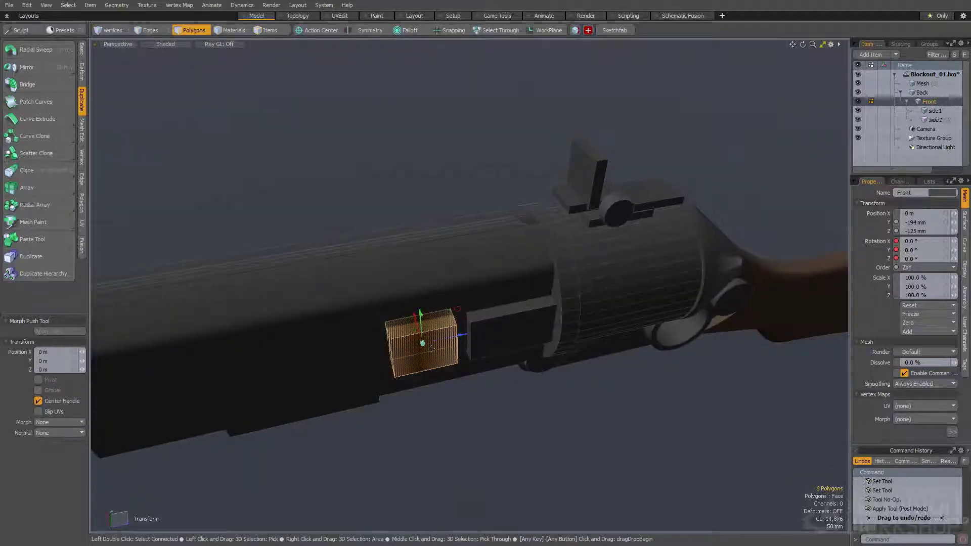
Step: Bevel the box's side face with an inset of -18 mm and delete the face
key("space")
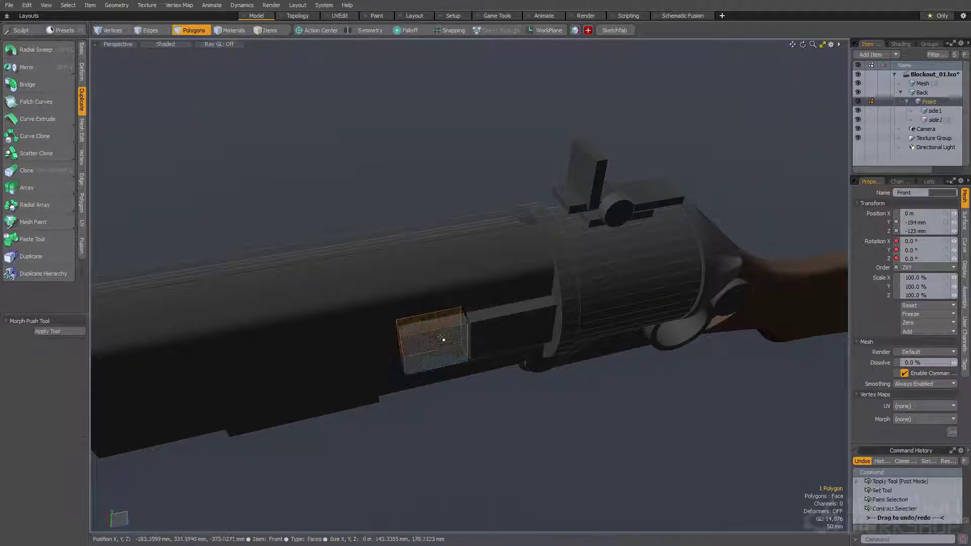
left_click_drag(443, 343, 442, 363, "alt")
scroll(442, 362, "up", 4)
key("w")
key("b")
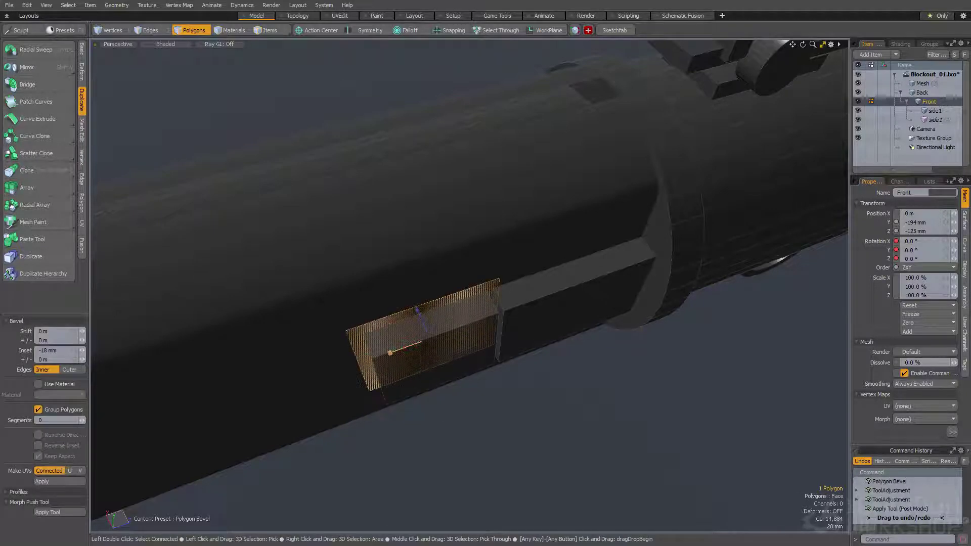
left_click_drag(395, 346, 417, 258, "alt")
key("space")
key("Delete")
left_click(439, 355)
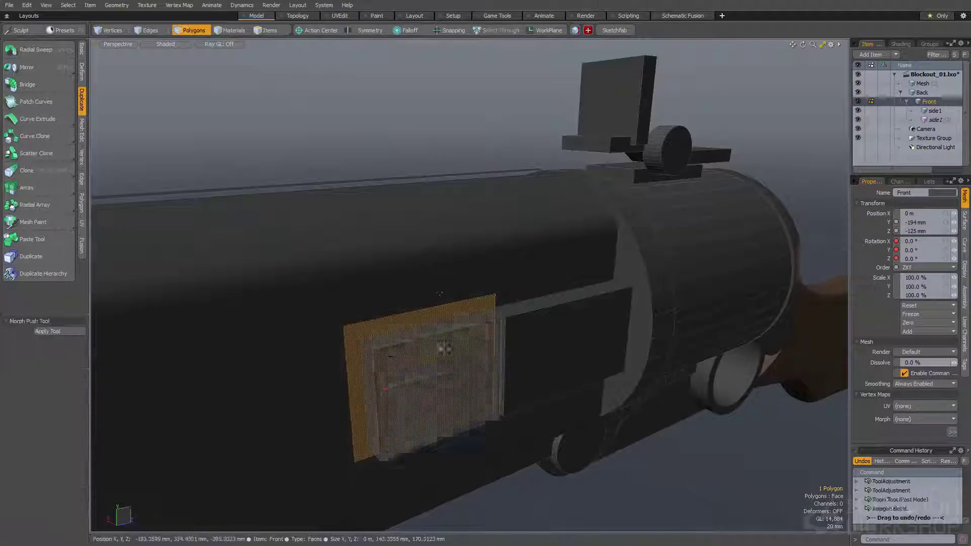
Step: Convert the flared box to a subdivision surface and add a loop slice across it
mouse_move(397, 339)
left_mouse_down("alt")
mouse_move(462, 321)
mouse_move(414, 321)
left_mouse_up("alt")
key("Tab")
left_click_drag(414, 322, 418, 379)
mouse_move(418, 379)
left_mouse_down("alt")
mouse_move(419, 328)
mouse_move(404, 357)
mouse_move(442, 319)
mouse_move(440, 351)
mouse_move(536, 352)
mouse_move(459, 364)
mouse_move(460, 303)
mouse_move(499, 369)
left_mouse_up("alt")
left_click(403, 356)
key("alt+c")
left_click(440, 352)
Step: Adjust the rounded box's edges and add a second loop slice to sharpen its shape
key("space")
key("w")
left_click(460, 365)
key("alt+c")
left_click(449, 354)
key("space")
Step: Select all of the rounded box's connected polygons and move the box against the slot's block
double_click(457, 330)
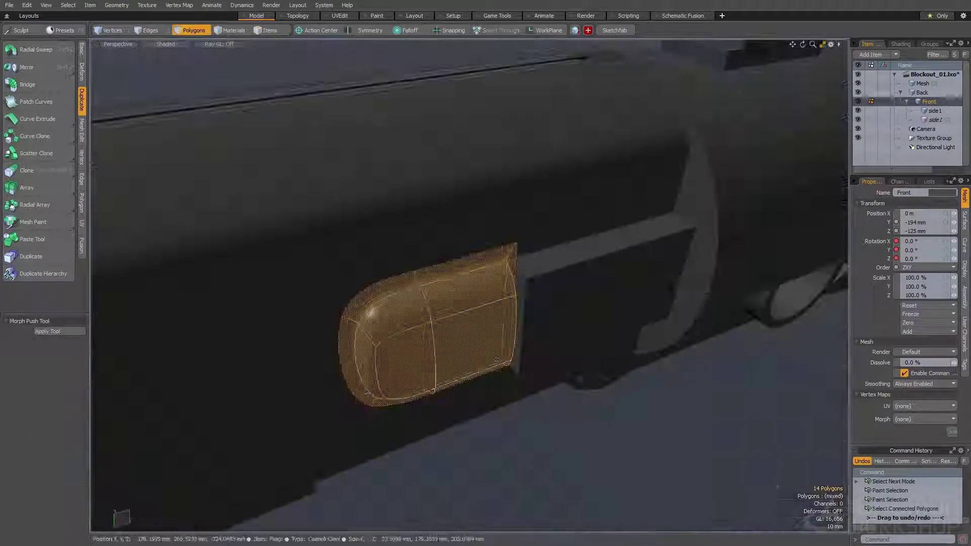
key("w")
left_click(494, 358)
key("space")
key("space")
Step: Cut the rounded box from the Front mesh and paste it into side1
left_click(414, 271)
left_click_drag(415, 271, 455, 299, "alt")
key("space")
key("space")
double_click(475, 284)
key("ctrl+x")
key("5")
left_click(439, 242)
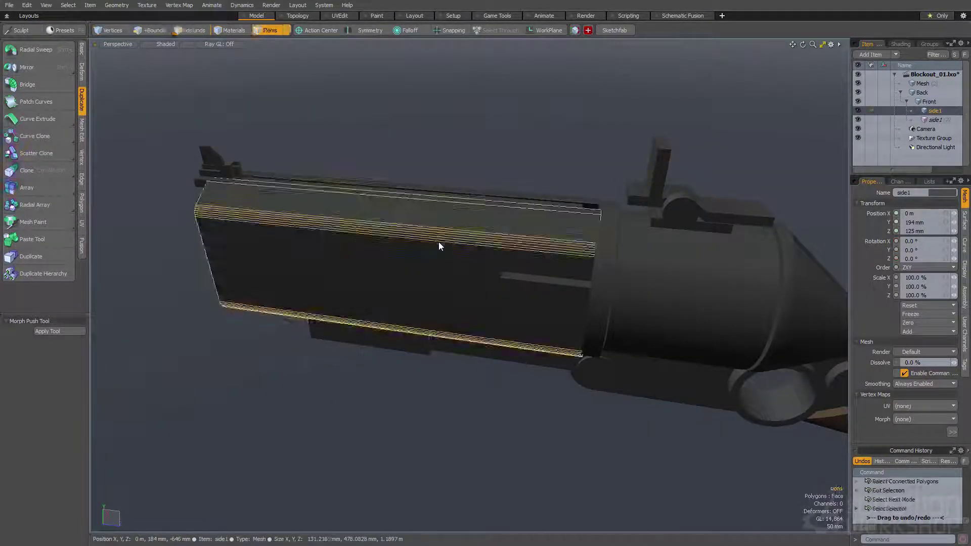
key("space")
key("ctrl+v")
left_click(471, 165)
Step: Cut the slot block behind the rounded box from the Front mesh and paste it into side1
left_click_drag(470, 165, 434, 238, "alt")
left_click(396, 281)
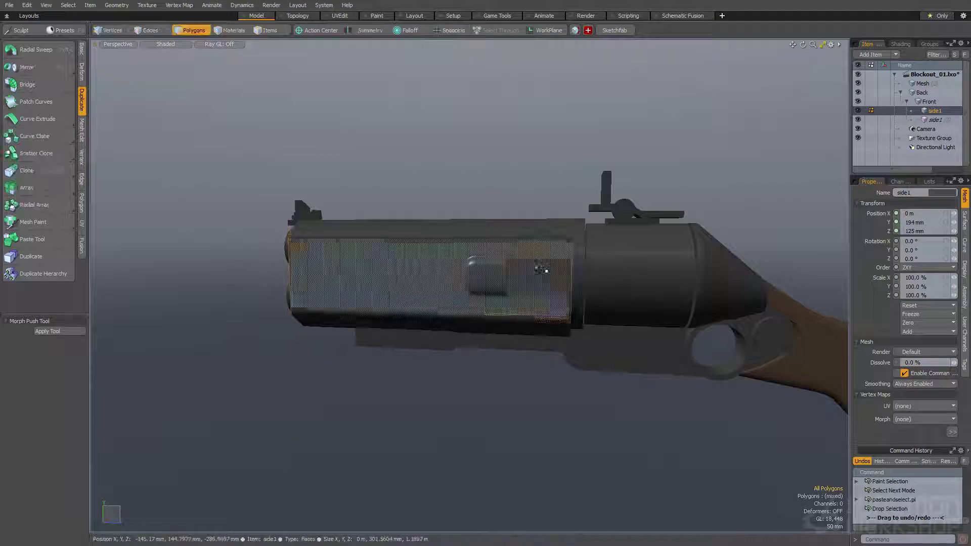
double_click(537, 268)
left_click_drag(546, 271, 468, 253, "ctrl+alt")
key("5")
left_click(581, 290)
key("space")
double_click(577, 286)
key("ctrl+x")
key("space")
left_click(534, 232)
key("space")
key("ctrl+v")
Step: Hide the panel's connected polygons and select the pasted slot geometry in side1
key("ctrl+b")
double_click(512, 232)
key("h")
key("h")
left_click(437, 201)
left_click_drag(433, 202, 307, 146, "alt")
scroll(397, 281, "up", 3)
key("q")
double_click(356, 188)
Step: Move and scale the pasted slot geometry in side1 to fit behind the rounded box
left_click_drag(356, 189, 373, 294, "alt")
key("w")
left_click_drag(331, 315, 464, 326)
key("r")
key("w")
left_click_drag(458, 360, 397, 425)
mouse_move(442, 290)
left_mouse_down("alt")
mouse_move(481, 217)
mouse_move(505, 200)
mouse_move(514, 271)
mouse_move(487, 274)
mouse_move(368, 189)
mouse_move(302, 219)
mouse_move(304, 250)
mouse_move(355, 226)
mouse_move(526, 202)
left_mouse_up("alt")
key("space")
key("ctrl+b")
double_click(530, 201)
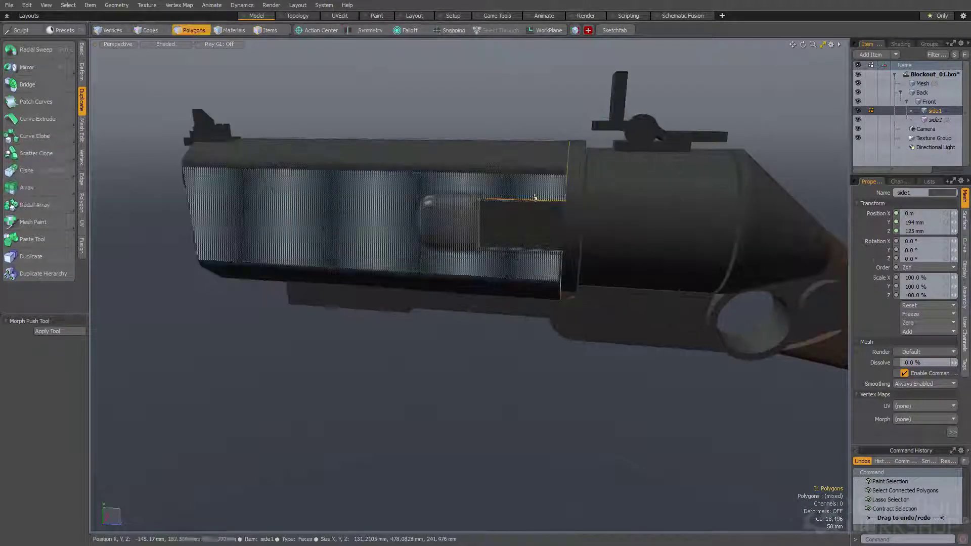
double_click(536, 201)
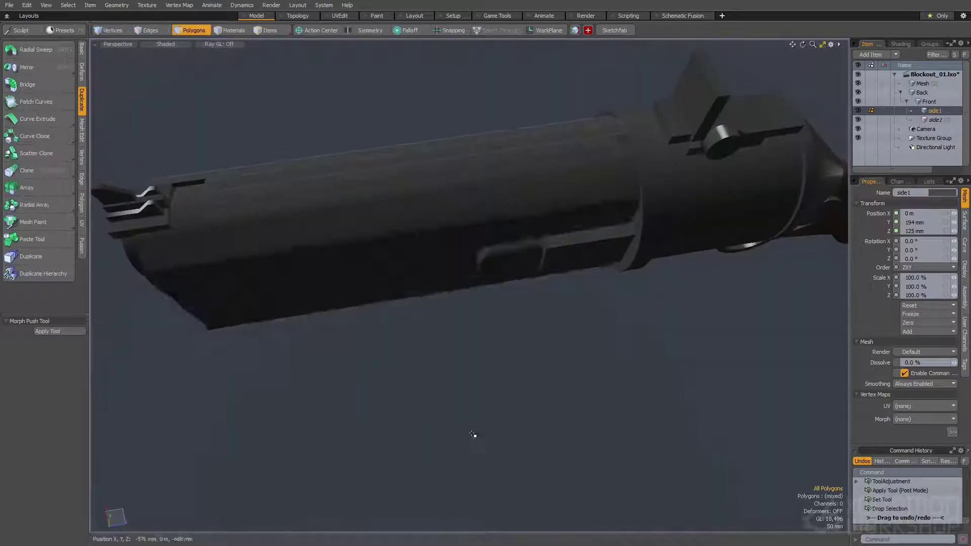
Step: Save the scene, switch to the Animate layout and scrub to frame 30 so the side panels are open
left_click_drag(564, 206, 559, 265, "alt")
key("ctrl+s")
left_click(558, 20)
left_click_drag(462, 284, 536, 294, "alt")
left_click_drag(167, 462, 334, 465)
Step: Add a half-round block to the inner face of the side1 panel and move it into place
left_click_drag(357, 258, 473, 277, "alt")
left_click_drag(417, 330, 593, 172, "alt")
double_click(585, 251)
key("w")
left_click_drag(593, 172, 596, 147, "alt")
key("w")
left_click_drag(596, 144, 600, 205)
key("q")
scroll(597, 204, "up", 3)
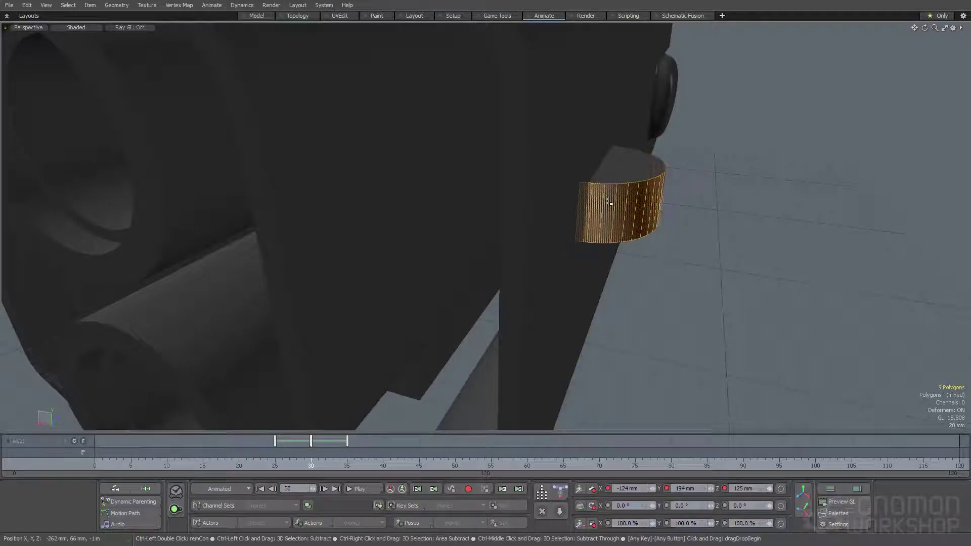
Step: Create a box primitive beside the half-round block as an arm reaching from the side1 panel towards the barrel
left_click_drag(622, 195, 650, 185, "alt")
left_click(588, 187)
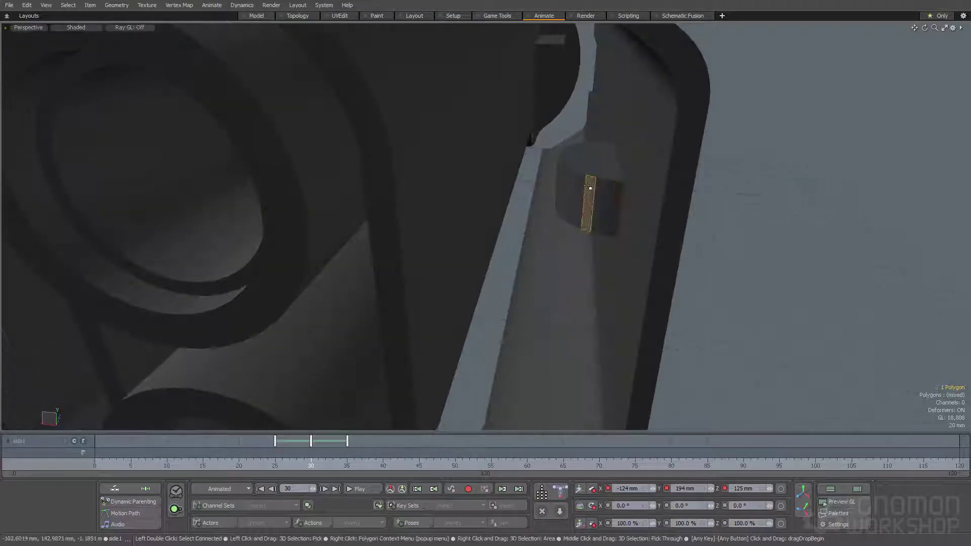
double_click(590, 186)
left_click_drag(590, 186, 611, 325, "alt")
left_click_drag(618, 248, 617, 188, "alt")
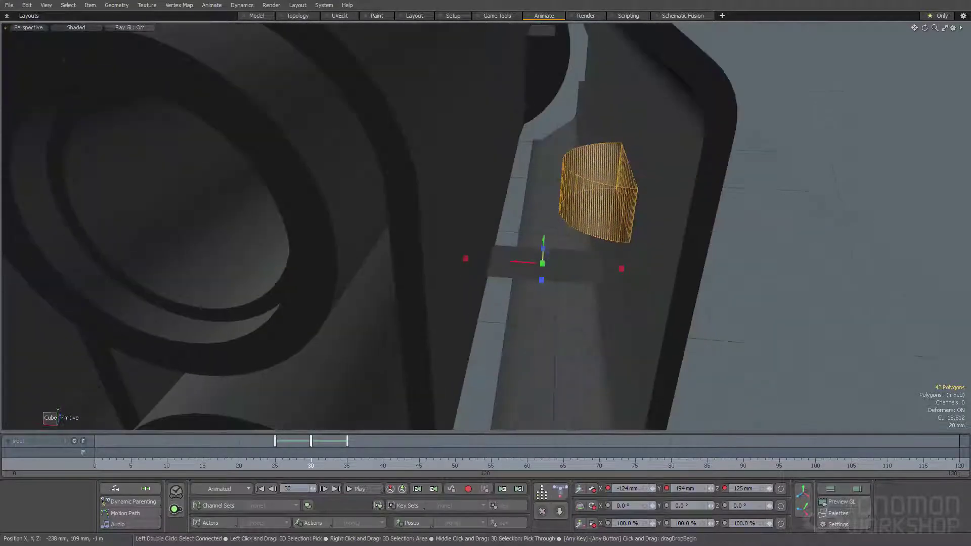
left_click_drag(544, 204, 521, 192, "alt")
key("q")
Step: Select the arm box's connected polygons in side1 and move the box into line with the half-round block
double_click(567, 269)
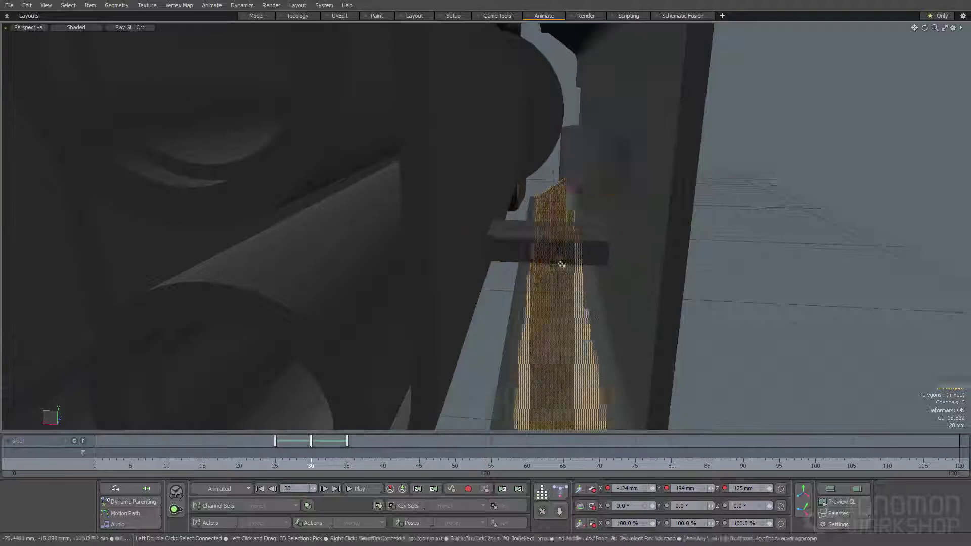
double_click(559, 251)
key("w")
left_click_drag(560, 251, 545, 230, "alt")
scroll(556, 230, "down", 4)
left_click_drag(549, 169, 559, 268, "alt")
Step: Make two rotated and resized copies of the arm box as rail blocks above and below the half-round block
scroll(563, 209, "up", 3)
key("e")
left_click_drag(558, 270, 572, 213, "ctrl")
key("w")
left_click_drag(509, 187, 710, 304, "alt")
key("shift+a")
left_click_drag(446, 229, 288, 227)
left_click_drag(354, 217, 232, 91, "alt")
left_click_drag(398, 215, 483, 161, "alt+shift")
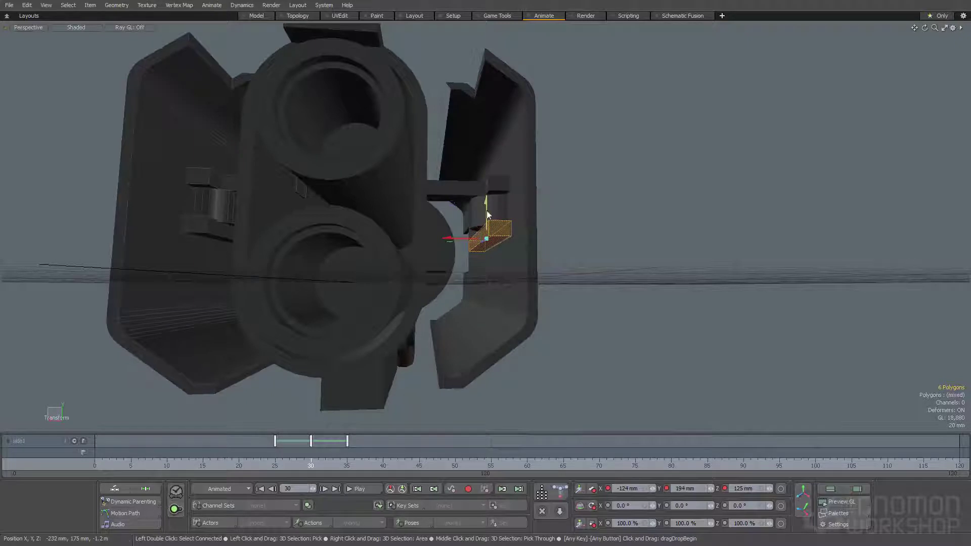
Step: Shift the half-round block sideways against the panel and scrub to frame 32
scroll(501, 202, "up", 8)
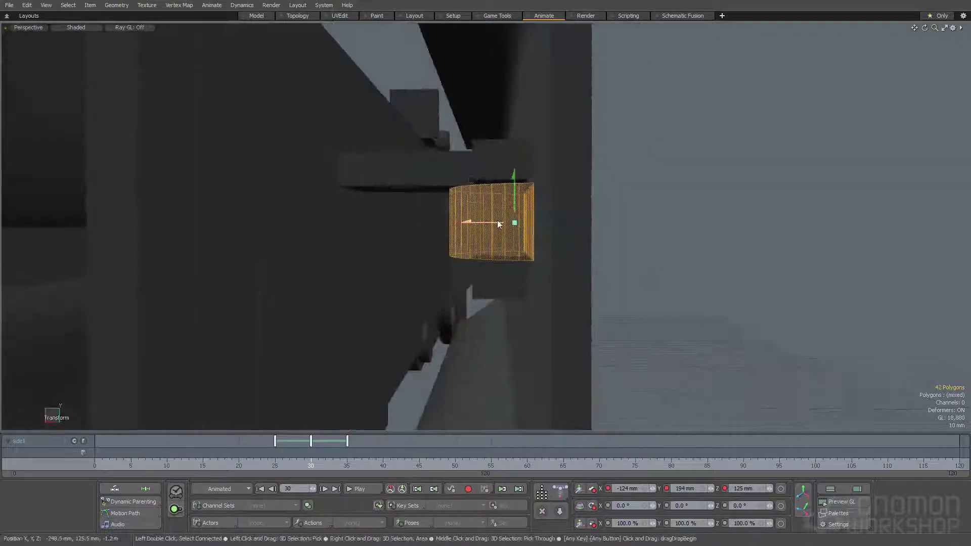
left_click_drag(501, 212, 475, 282, "alt")
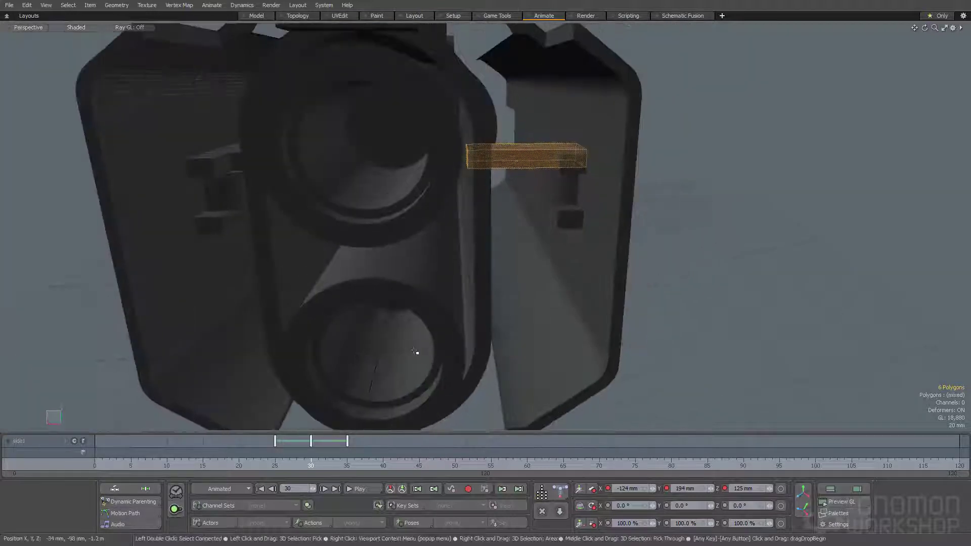
mouse_move(314, 479)
left_mouse_down()
mouse_move(347, 478)
mouse_move(239, 473)
mouse_move(355, 473)
mouse_move(297, 473)
mouse_move(325, 473)
left_mouse_up()
left_click_drag(531, 162, 606, 208, "alt")
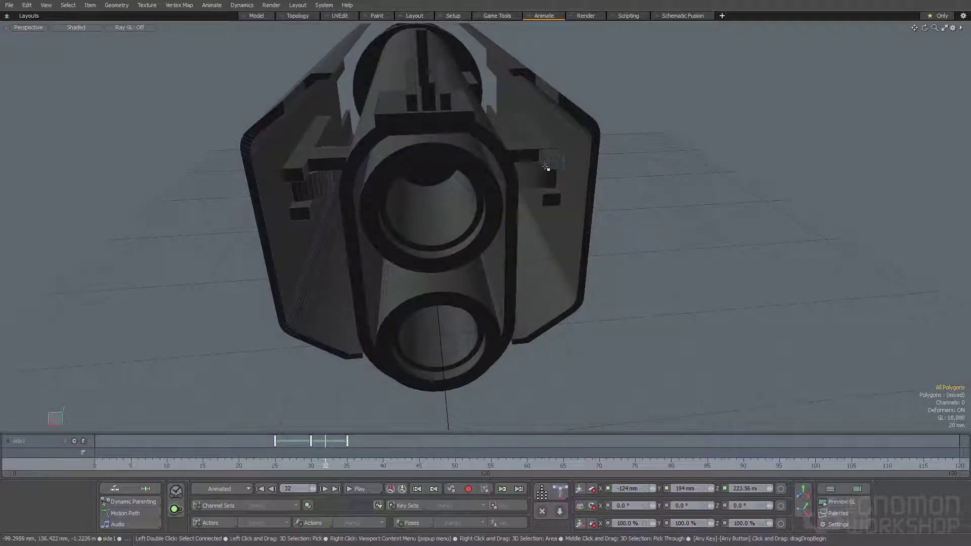
Step: Cut the two rail blocks from side1 and paste them into the Front mesh
left_click_drag(535, 168, 512, 242, "alt")
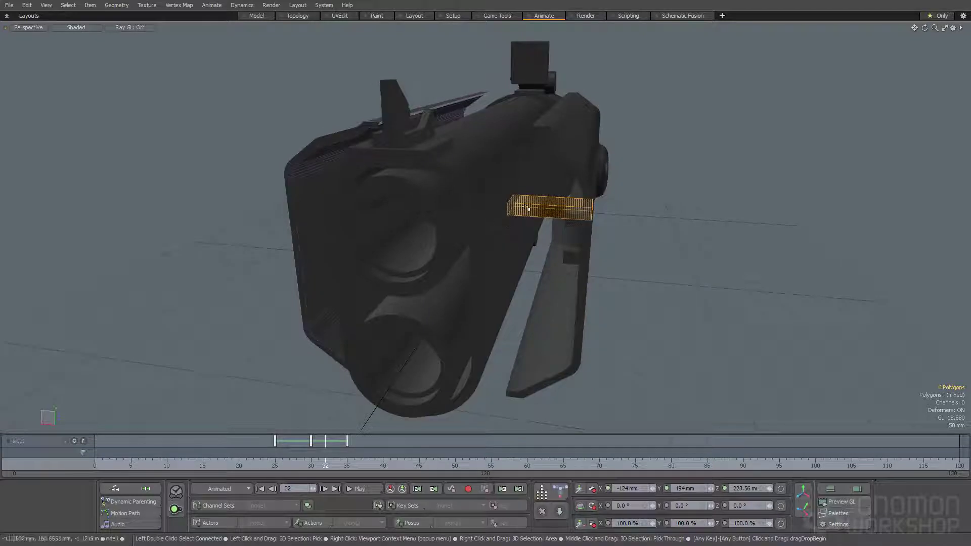
left_click_drag(522, 221, 553, 227, "alt")
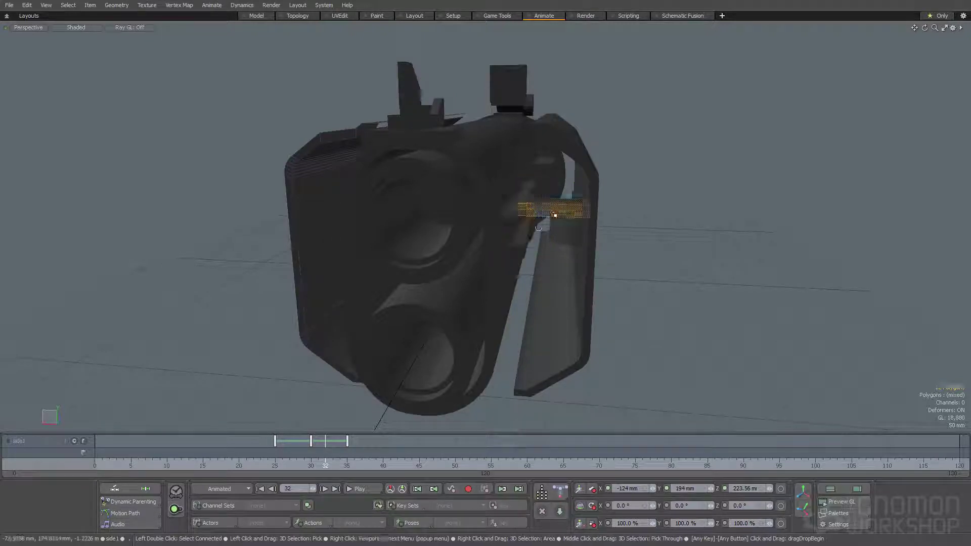
left_click_drag(534, 231, 489, 212, "alt")
scroll(506, 220, "down", 5)
left_click_drag(527, 273, 570, 242, "alt")
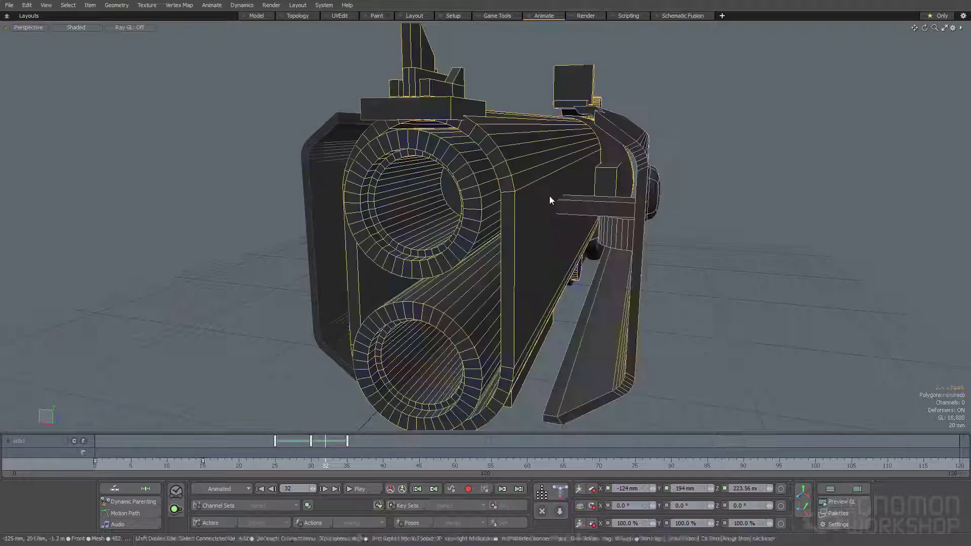
left_click_drag(545, 200, 593, 207, "alt")
Step: Scale side1's connecting arm vertically so it fills the gap between the two rail blocks
key("w")
key("r")
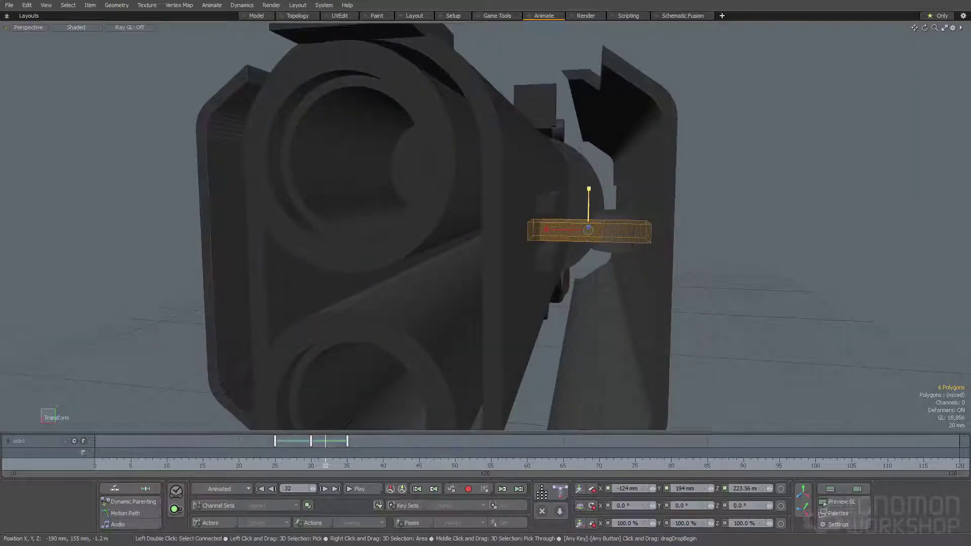
scroll(564, 249, "up", 3)
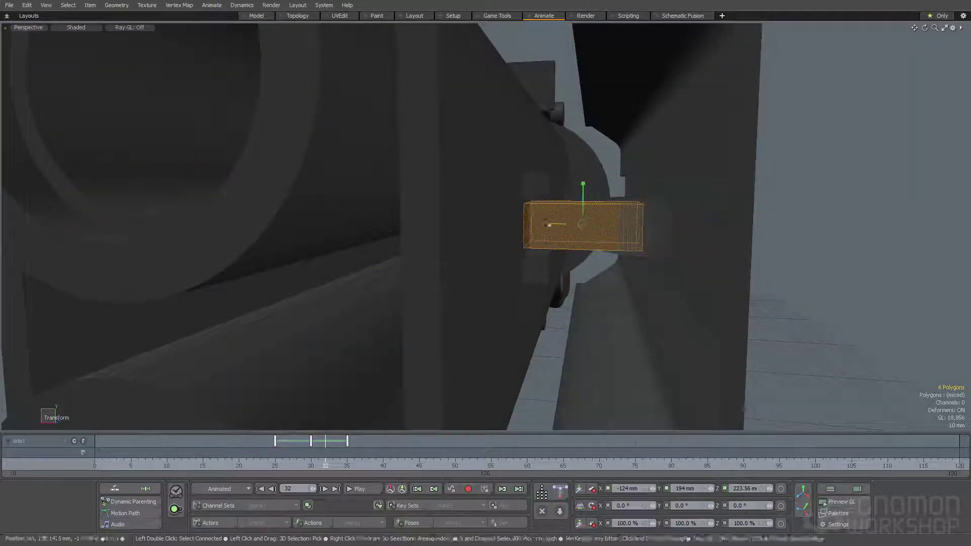
left_click_drag(544, 229, 514, 225, "alt")
key("space")
key("space")
Step: At frame 29, select the two rail blocks in the Front mesh and stretch them along the barrel
scroll(582, 229, "down", 3)
left_click_drag(325, 457, 303, 466)
key("5")
left_click(564, 217)
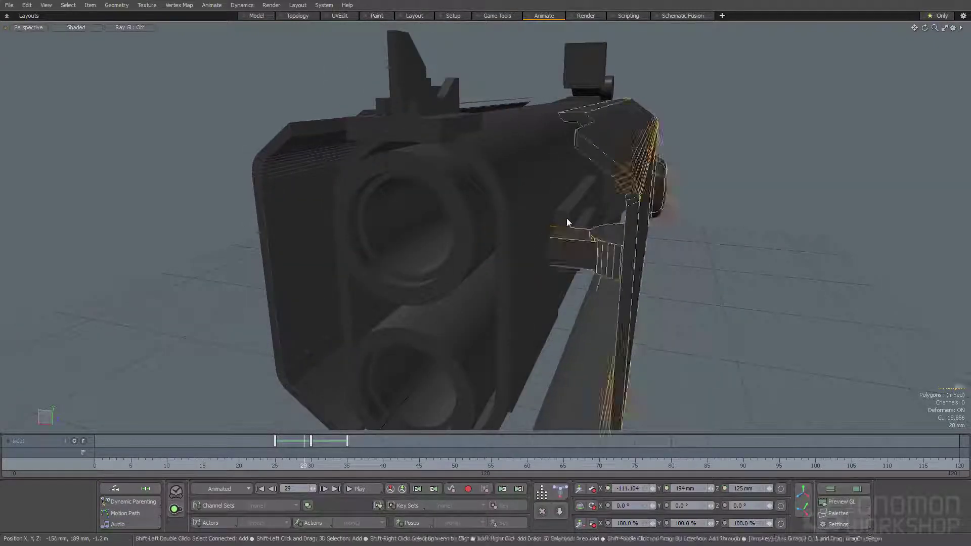
key("3")
double_click(564, 216)
left_click_drag(564, 218, 559, 265, "alt")
left_click(564, 208, "shift")
key("w")
left_click_drag(565, 209, 549, 223, "alt")
key("q")
Step: At frame 30, select the lower rail block's connected polygons in the Front mesh
mouse_move(304, 465)
left_mouse_down()
mouse_move(203, 465)
mouse_move(312, 465)
left_mouse_up()
left_click_drag(475, 309, 532, 237, "alt")
left_click(529, 254)
left_click(532, 237, "ctrl")
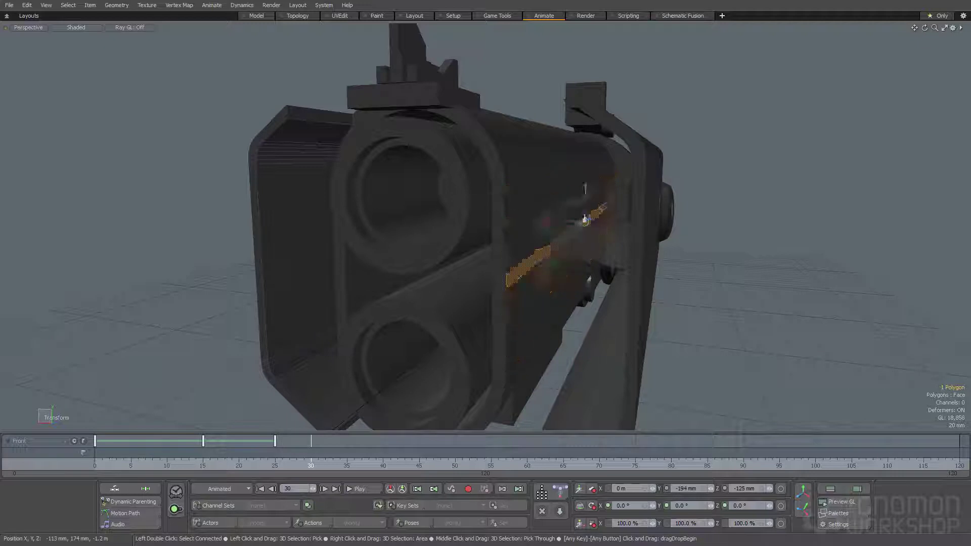
left_click_drag(584, 190, 587, 250, "alt")
scroll(572, 250, "up", 5)
left_click_drag(505, 212, 514, 242, "alt")
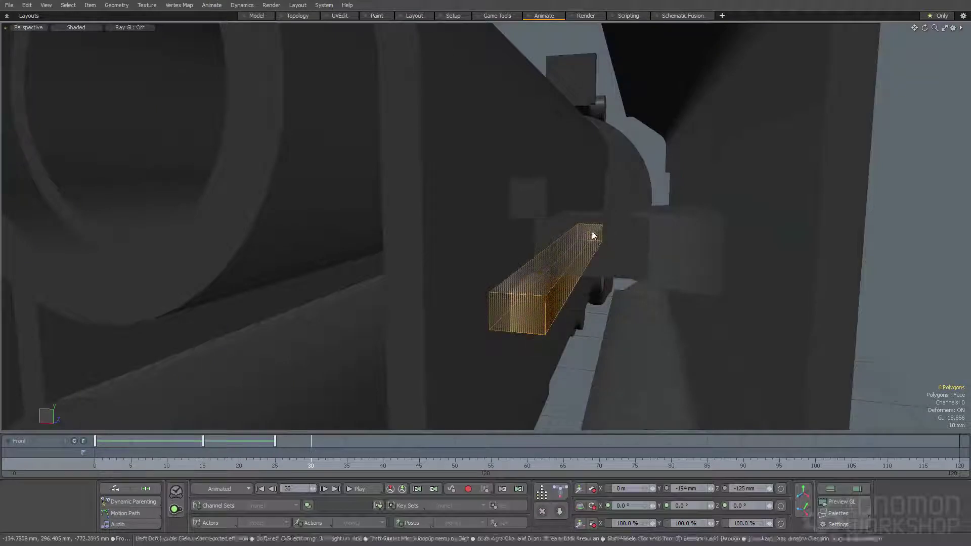
Step: Copy the connecting arm from side1 and paste it into the Front mesh
key("5")
left_click(608, 229)
key("3")
double_click(608, 229)
key("5")
left_click(499, 228)
key("3")
key("w")
Step: Stretch the pasted arm box along the barrel and Boolean-subtract it from the Front body to cut a slot
left_click_drag(531, 244, 528, 247, "alt")
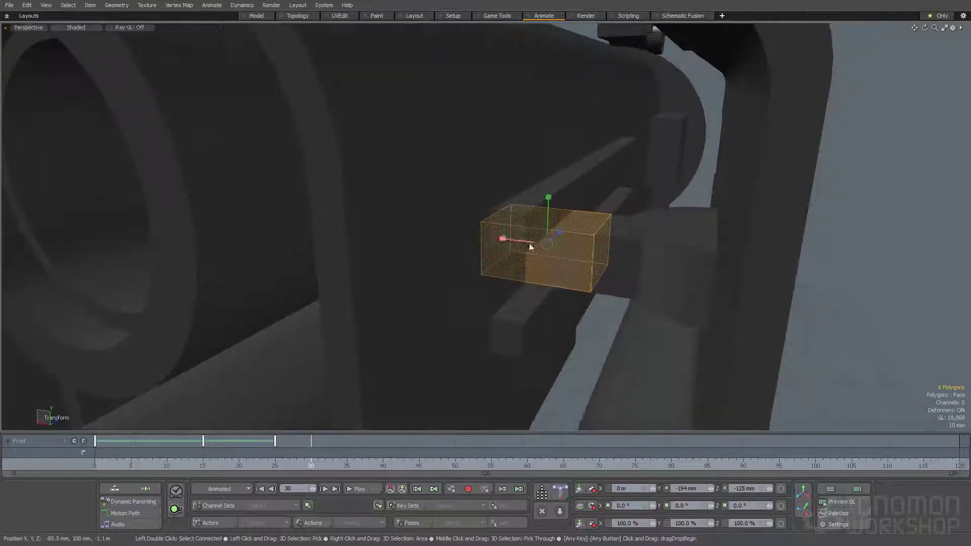
left_click_drag(572, 220, 581, 211)
left_click_drag(551, 263, 520, 287, "alt")
key("q")
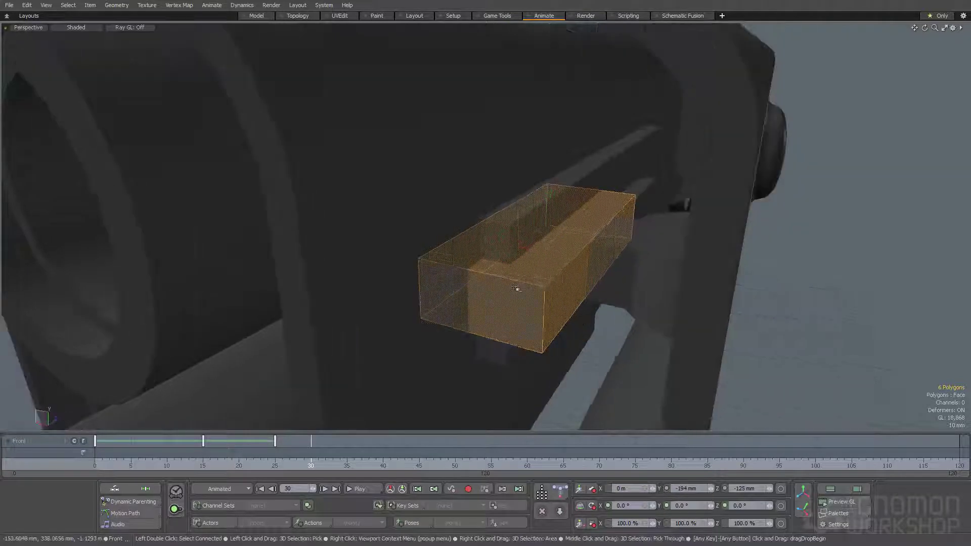
key("shift+b")
left_click_drag(427, 282, 458, 306, "alt")
double_click(460, 308)
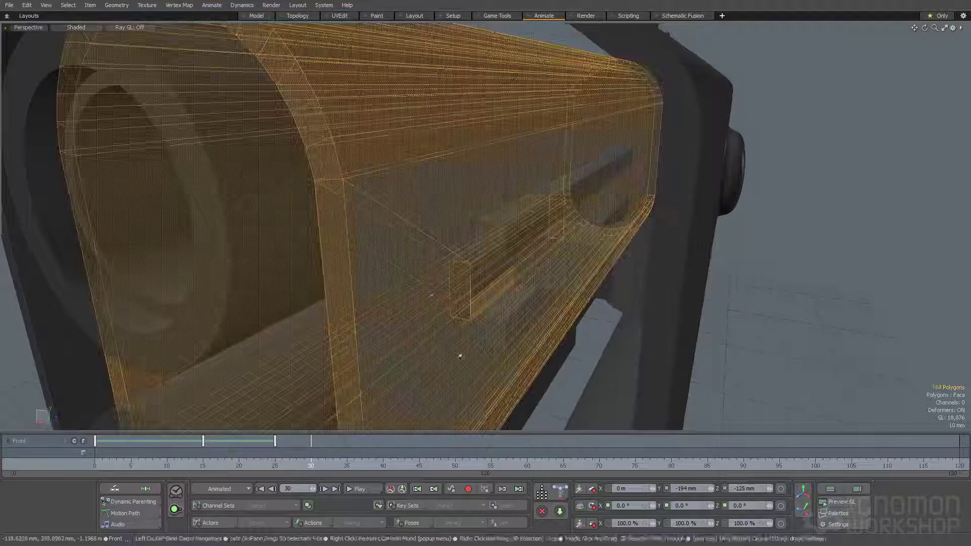
Step: Scrub the timeline back and forth to examine how the side panel's arm travels along the barrel slot
mouse_move(293, 467)
left_mouse_down()
mouse_move(126, 468)
mouse_move(311, 468)
left_mouse_up()
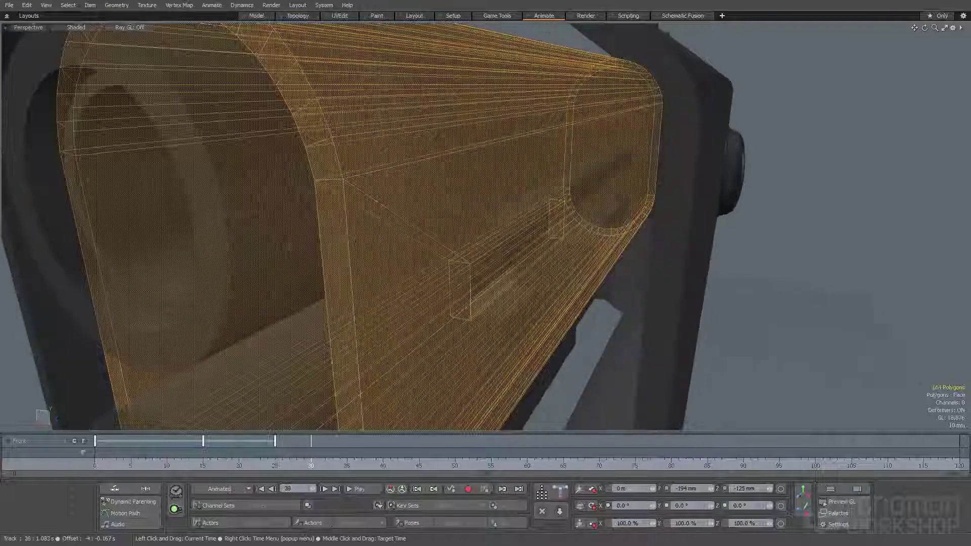
key("1")
left_click_drag(420, 300, 447, 306, "alt")
key("3")
left_click_drag(262, 462, 339, 467)
left_click_drag(511, 253, 564, 262, "alt")
key("5")
left_click(581, 230)
key("3")
double_click(579, 237)
left_click_drag(300, 460, 295, 469)
left_click_drag(278, 413, 424, 307, "alt")
left_click_drag(286, 468, 361, 466)
left_click_drag(470, 354, 445, 349, "alt")
scroll(481, 342, "down", 5)
key("space")
left_click_drag(470, 238, 511, 116, "alt")
scroll(412, 204, "down", 4)
Step: Return the timeline to the side panels' starting pose and go back to the Model layout
left_click(257, 16)
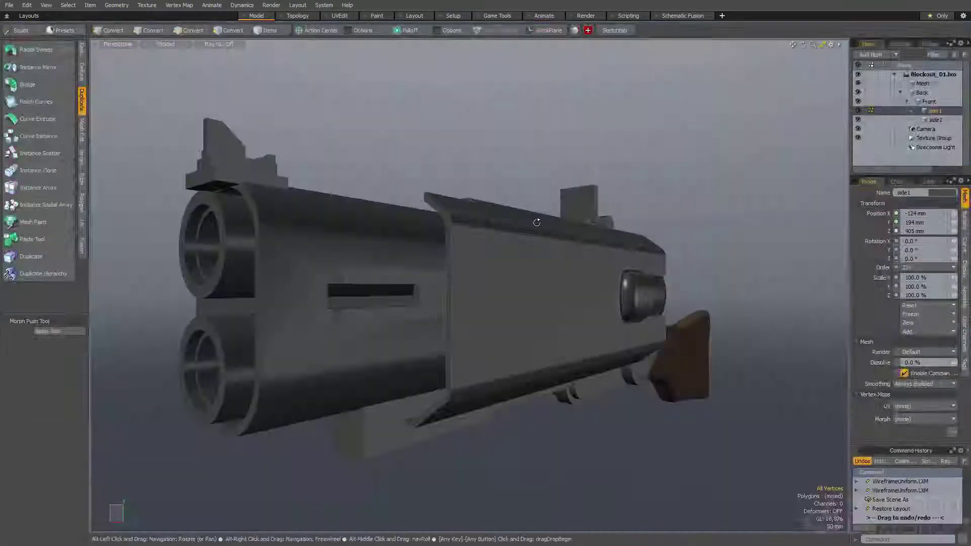
left_click_drag(435, 451, 458, 44, "alt")
left_click(544, 17)
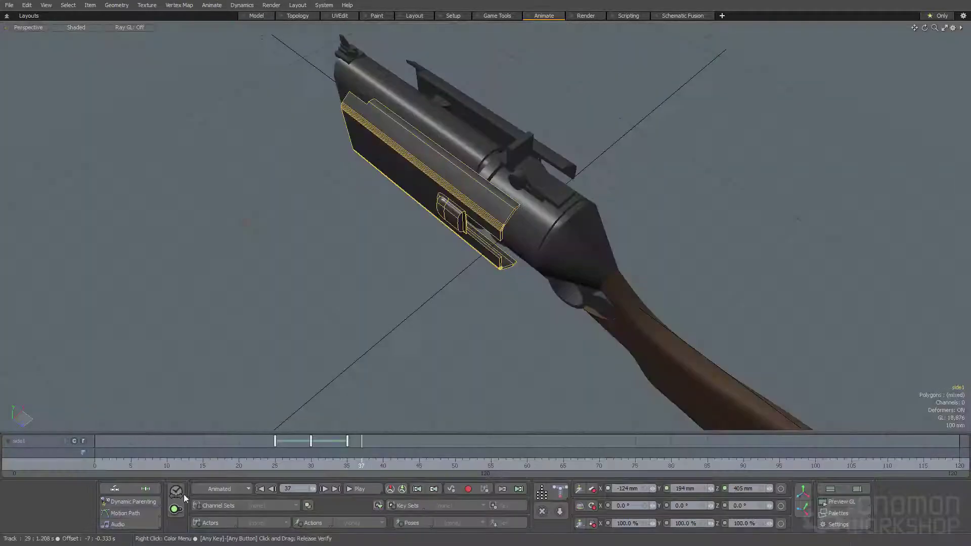
left_click_drag(311, 284, 366, 230, "alt")
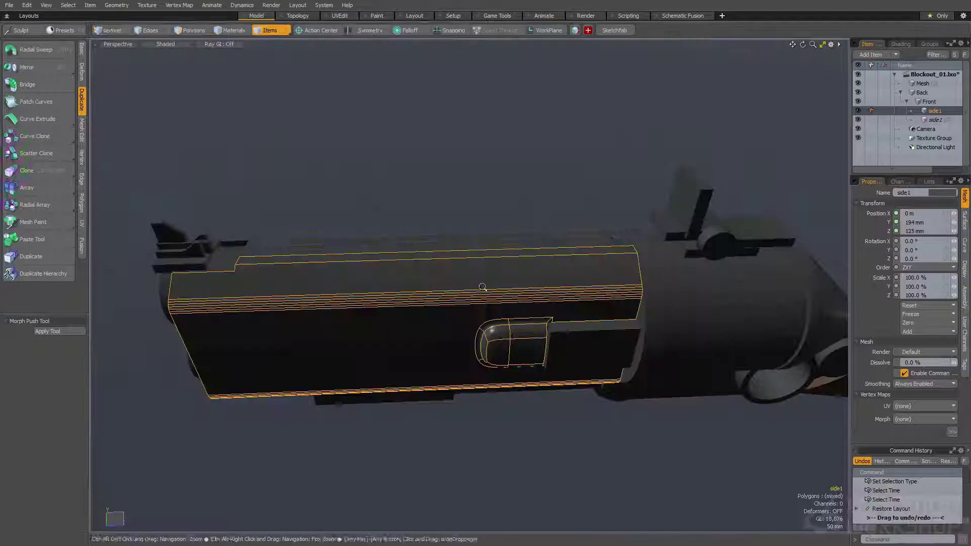
left_click_drag(456, 192, 476, 179, "alt")
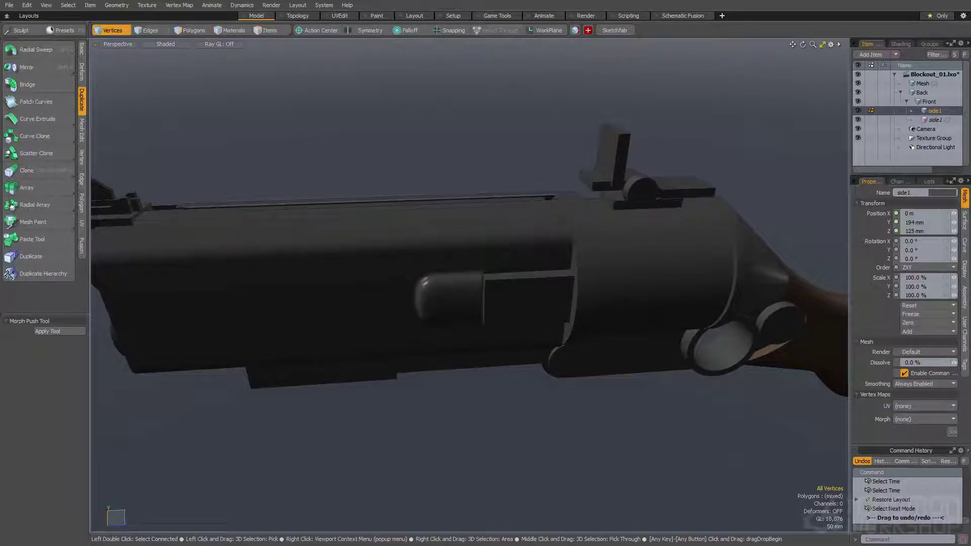
Step: Select the Front mesh in polygon mode and isolate it by hiding the rest of the gun
key("space")
left_click_drag(431, 192, 527, 253, "alt")
left_click_drag(482, 290, 470, 263, "alt")
key("5")
left_click(521, 272)
key("space")
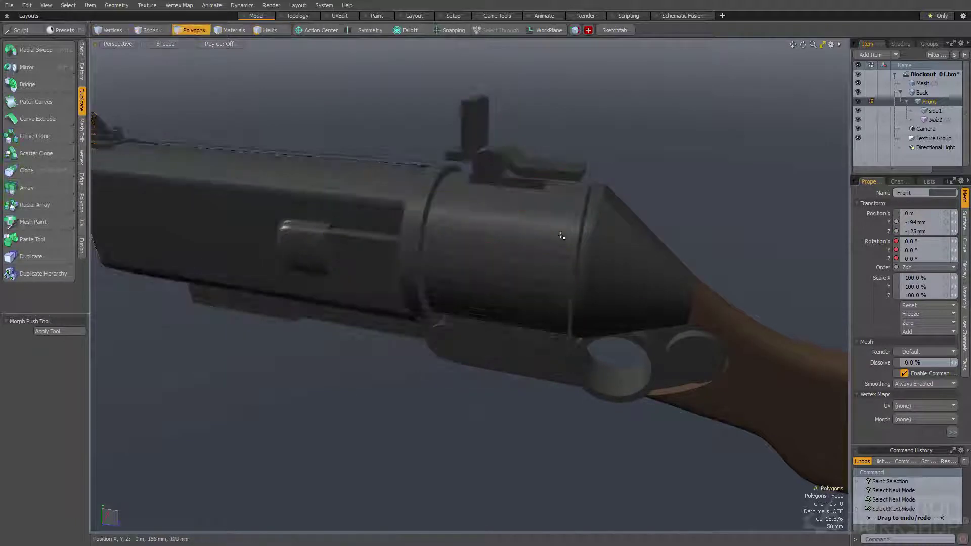
double_click(563, 236)
left_click_drag(564, 236, 622, 287, "alt")
key("shift+h")
Step: Bevel the rear end cap of the Front cylinder inward to leave a rim around it
left_click(542, 243)
key("b")
left_click(538, 243)
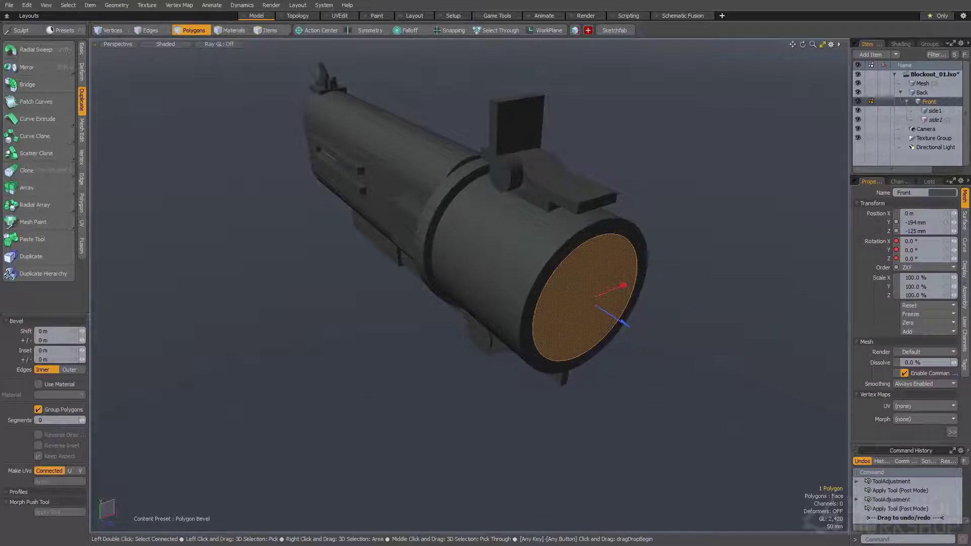
left_click_drag(614, 315, 529, 253, "alt")
Step: Bevel the rear cap further down to a small central circle and sink it into a hub recess
key("space")
key("b")
left_click(554, 271)
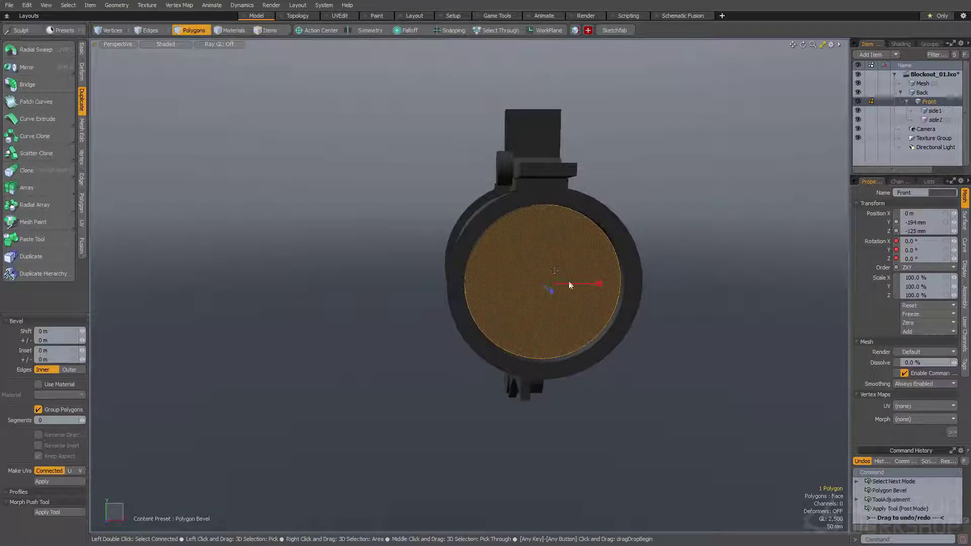
left_click_drag(586, 288, 581, 325)
key("space")
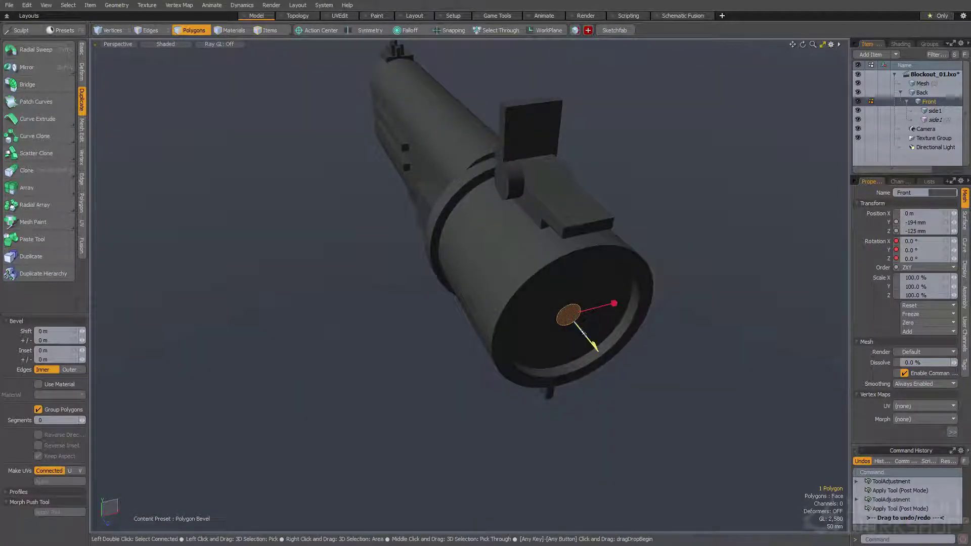
key("space")
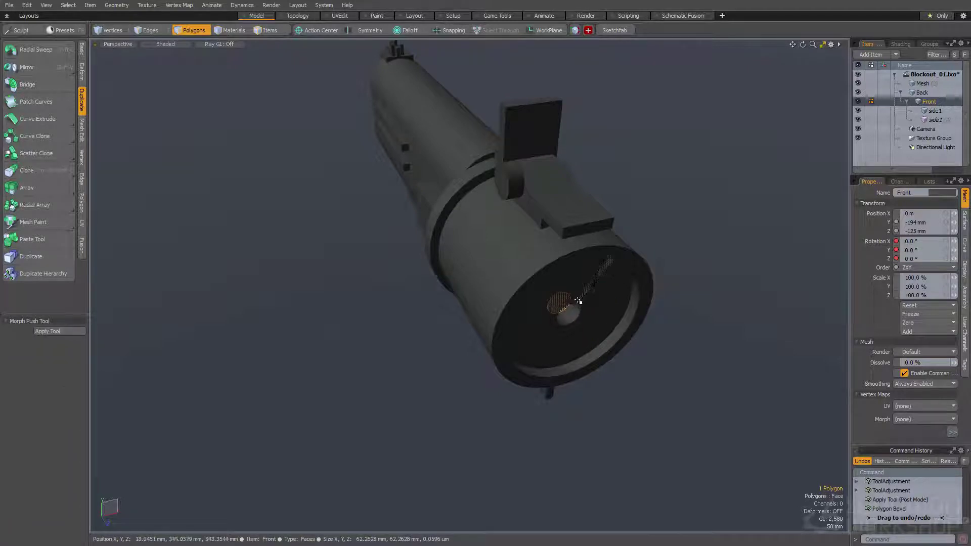
key("shift+Up")
mouse_move(569, 305)
left_mouse_down("alt")
mouse_move(544, 294)
mouse_move(602, 279)
mouse_move(605, 293)
mouse_move(628, 293)
left_mouse_up("alt")
key("space")
key("space")
key("alt+c")
key("shift+a")
key("space")
Step: Select the hub recess, expand the selection across the surrounding disc and remove those polygon divisions
key("space")
left_click(569, 289)
left_click(514, 320)
left_click(491, 311)
key("shift+Up")
key("shift+Up")
key("shift+Up")
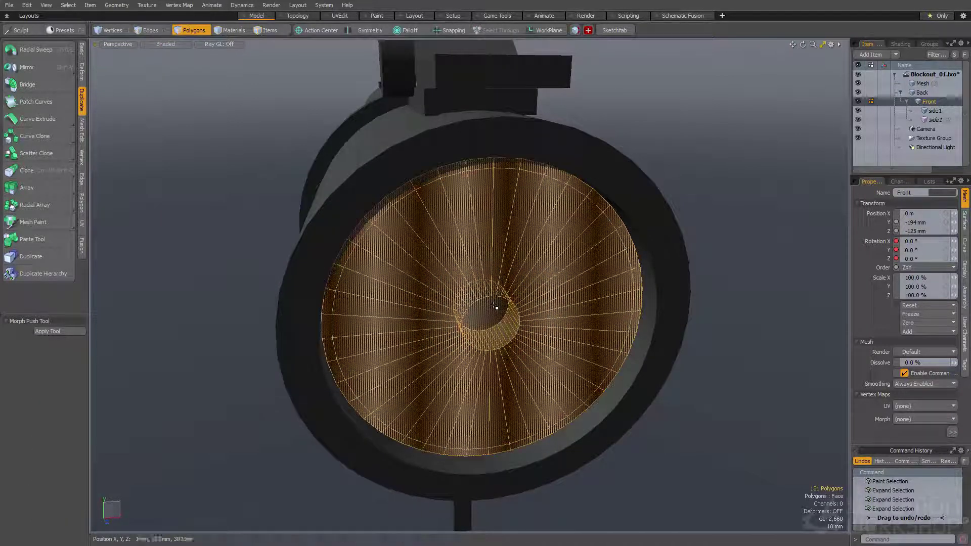
key("BackSpace")
Step: Move the single rear cap polygon deeper into the Front cylinder and scale it
scroll(496, 308, "down", 4)
key("w")
left_click_drag(493, 317, 459, 260, "alt")
left_click_drag(415, 286, 364, 248, "alt")
key("space")
key("r")
Step: Try to thicken the recessed cap polygon by 15 mm, and delete the resulting geometry
key("shift+f")
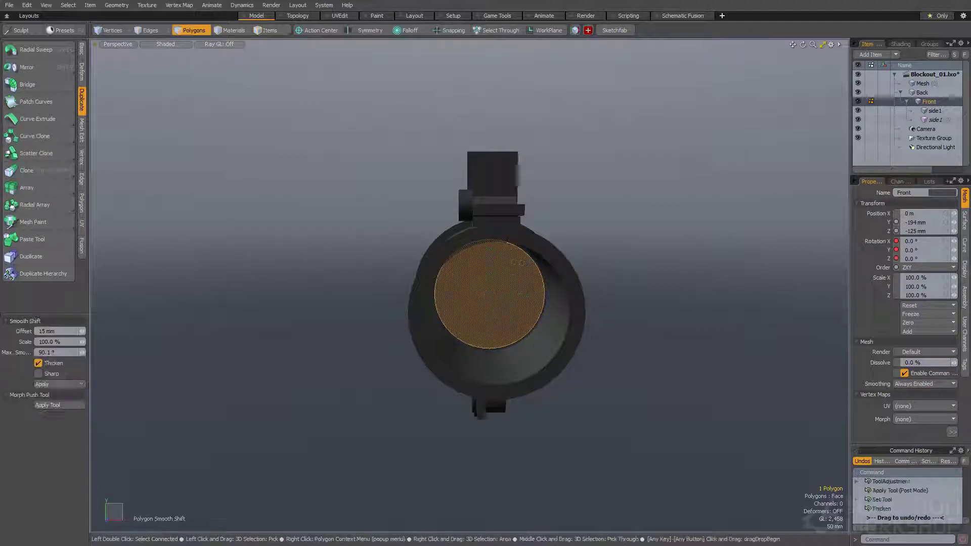
left_click_drag(491, 298, 542, 338, "alt")
left_click(541, 338)
left_click_drag(450, 278, 470, 299)
key("space")
key("Delete")
Step: Bevel the recessed cap polygon with a 27.4 mm inset and add another bevel level
left_click(500, 294)
key("b")
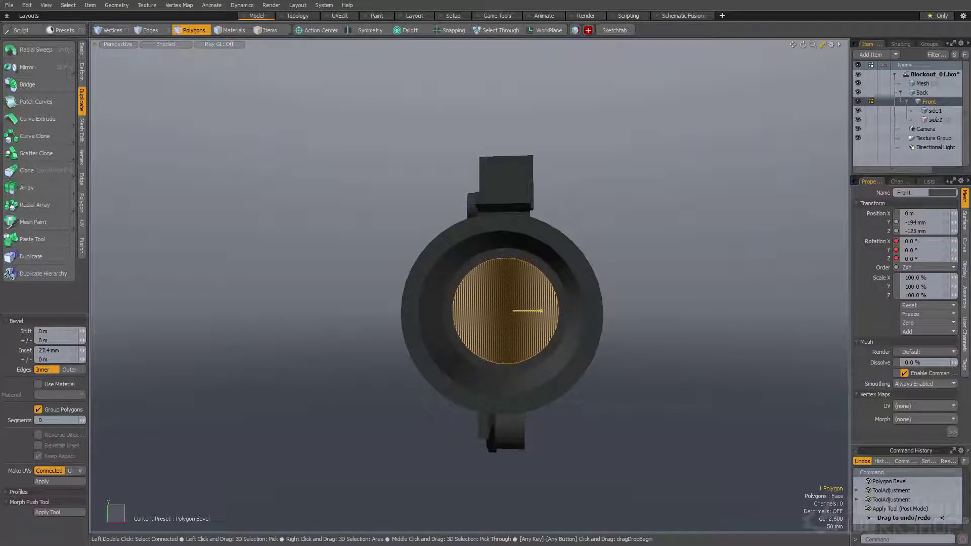
left_click(521, 287, "shift")
key("space")
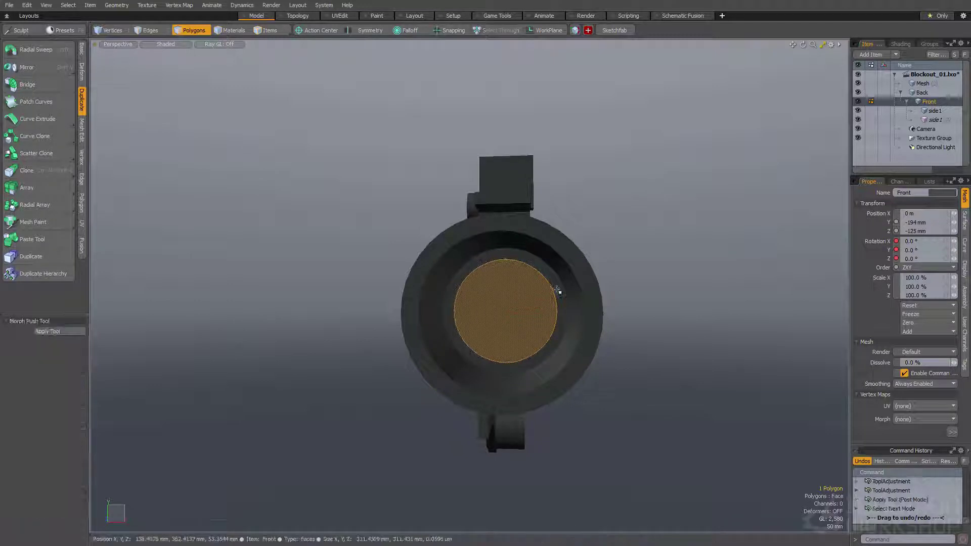
Step: Select the recessed cap and its surrounding bevel ring, leaving groups of ring polygons unselected as gaps for the notches
left_click_drag(561, 288, 563, 299)
key("l")
left_click(545, 313, "shift")
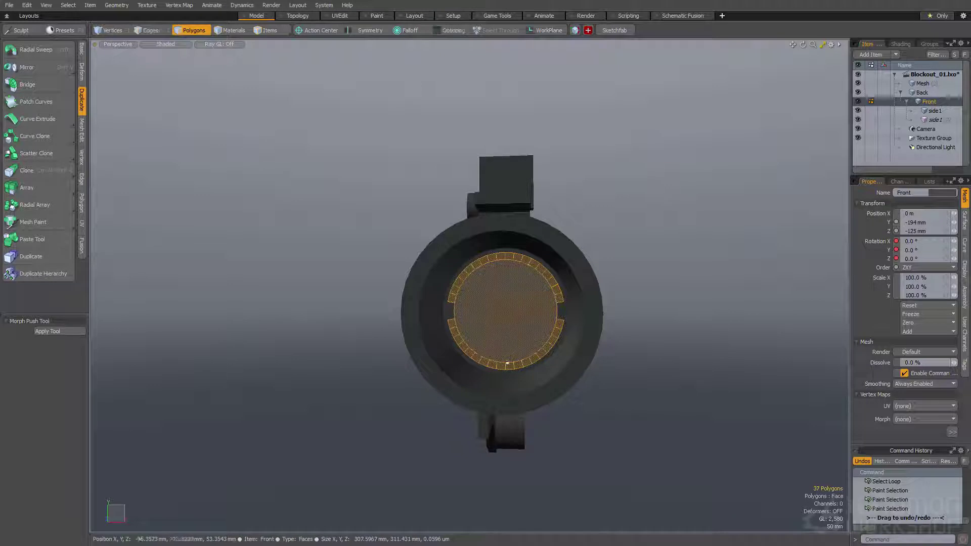
left_click_drag(457, 330, 451, 329, "alt")
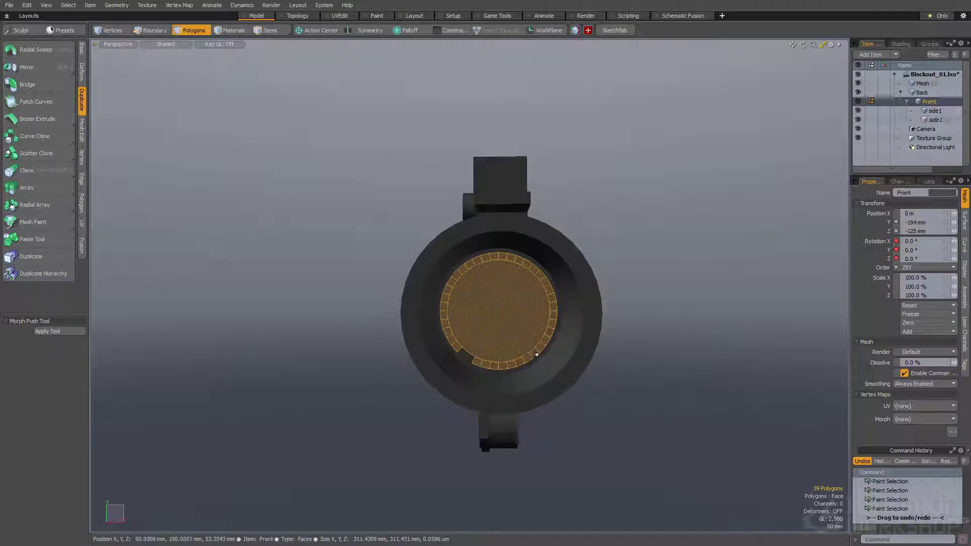
left_click_drag(539, 350, 469, 278, "alt")
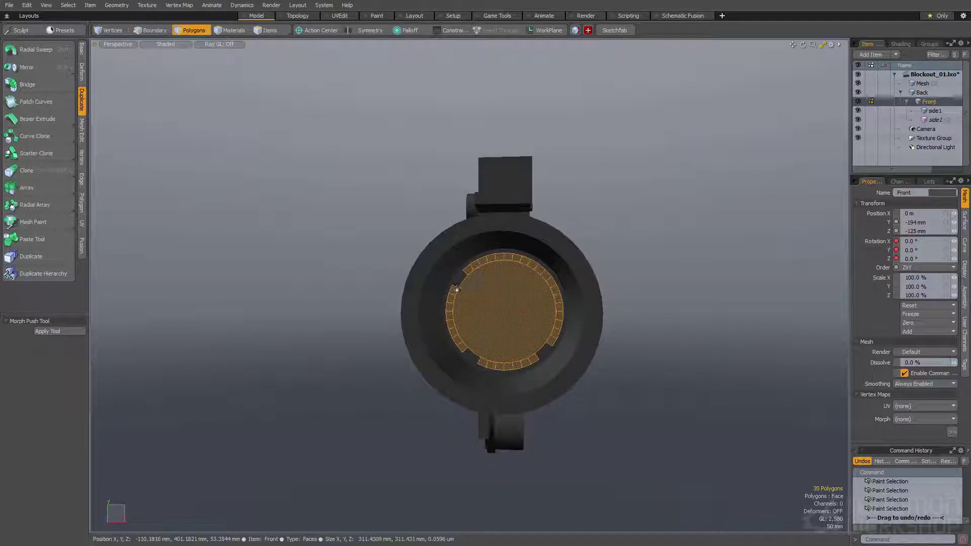
left_click_drag(557, 286, 469, 335, "alt")
left_click_drag(453, 263, 546, 364, "alt")
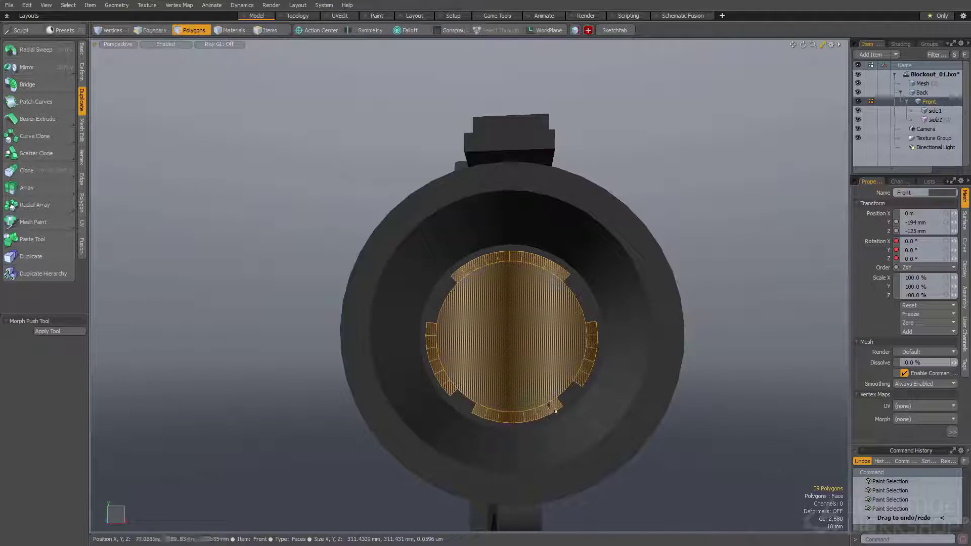
left_click_drag(488, 348, 447, 344, "ctrl+alt")
left_click_drag(448, 344, 469, 330, "alt")
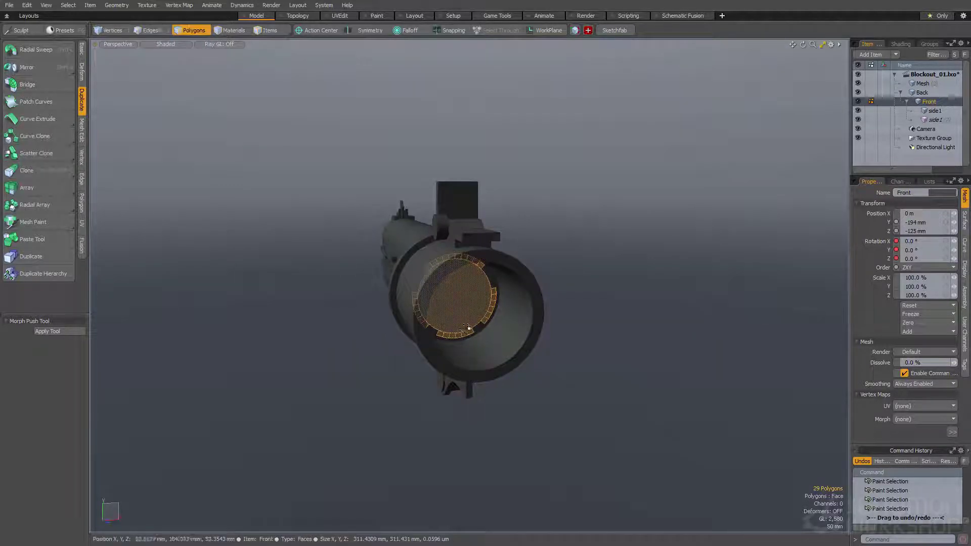
Step: Extrude the selected cap and ring segments along the barrel axis to form notches around the breech
key("w")
key("shift+f")
left_click(462, 306)
key("w")
left_click_drag(462, 306, 491, 319, "alt")
Step: Bevel the central cap polygon inward in several levels to form a smaller stepped recess in the breech
key("q")
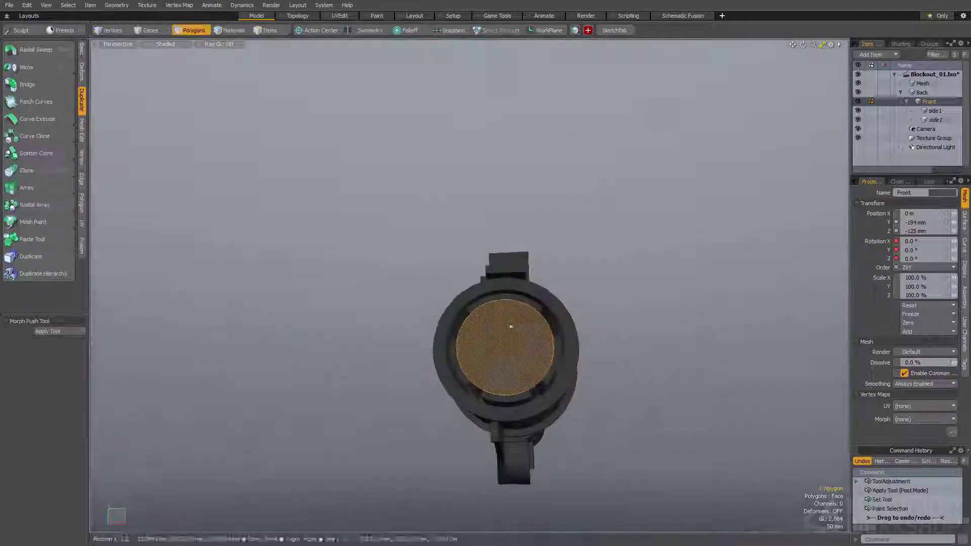
left_click_drag(542, 347, 527, 347)
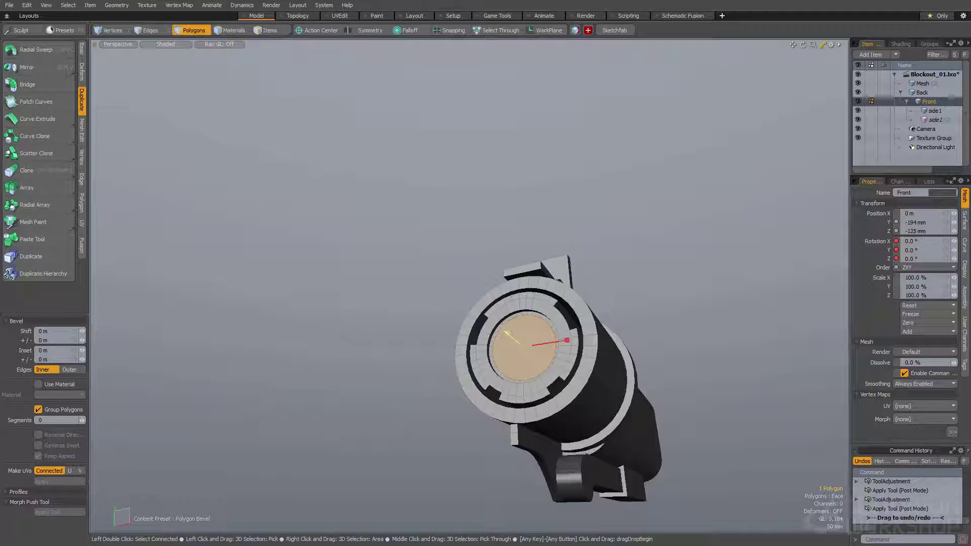
left_click_drag(514, 340, 546, 348, "alt")
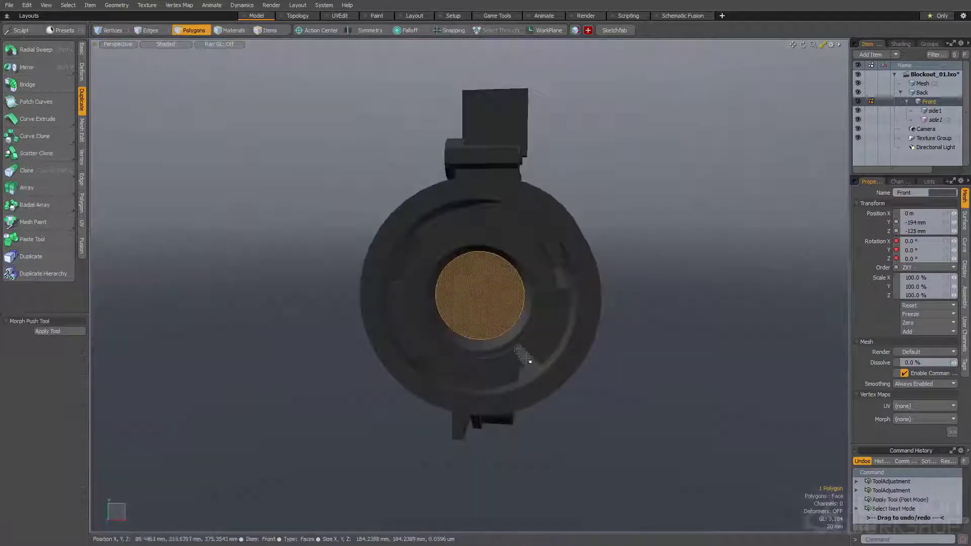
Step: Add a small box beside the rear breech opening of the Front mesh and select it
scroll(403, 280, "up", 5)
mouse_move(404, 282)
left_mouse_down()
mouse_move(584, 403)
mouse_move(511, 365)
left_mouse_up()
mouse_move(511, 365)
left_mouse_down("alt")
mouse_move(540, 408)
mouse_move(582, 416)
left_mouse_up("alt")
mouse_move(503, 342)
left_mouse_down()
mouse_move(527, 356)
mouse_move(508, 345)
mouse_move(497, 303)
left_mouse_up()
double_click(477, 341)
Step: Round the box's lower corners by selecting their edges and bevelling them
key("space")
key("space")
right_click_drag(499, 327, 445, 423)
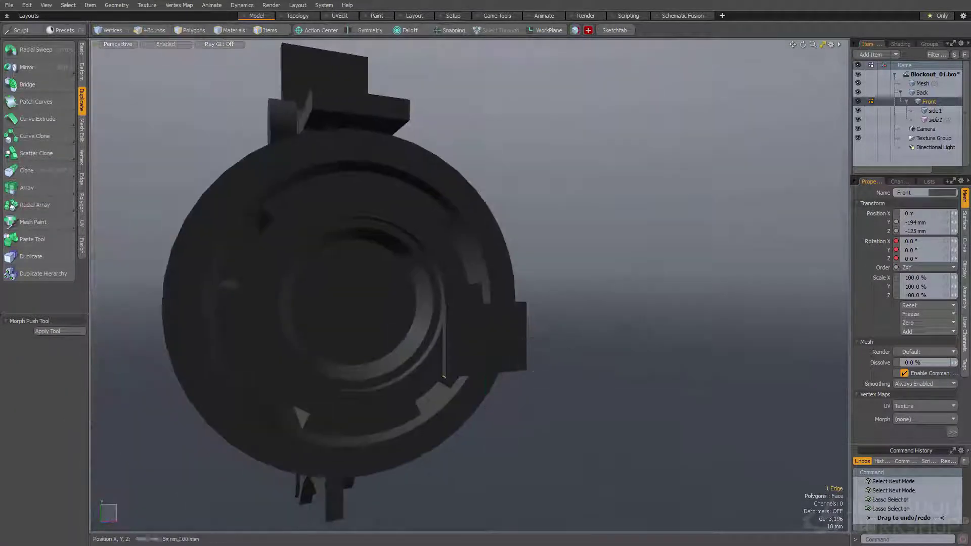
left_click_drag(444, 377, 538, 330, "alt")
key("b")
Step: Select the whole rounded box and scale it uniformly to 212.5%
key("space")
key("space")
double_click(519, 328)
scroll(518, 335, "down", 5)
key("r")
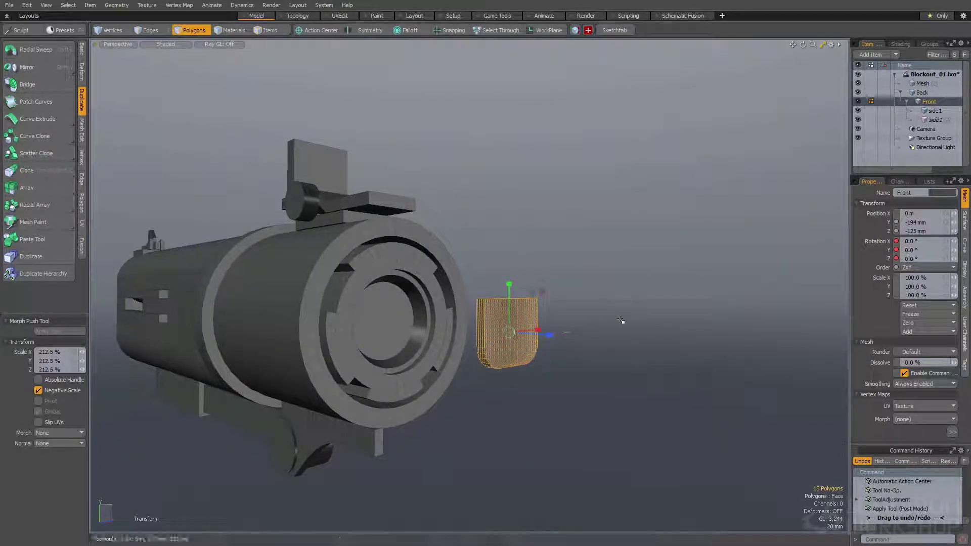
Step: Center the selected rounded box on the X axis
key("space")
key("space")
key("space")
key("space")
key("F11")
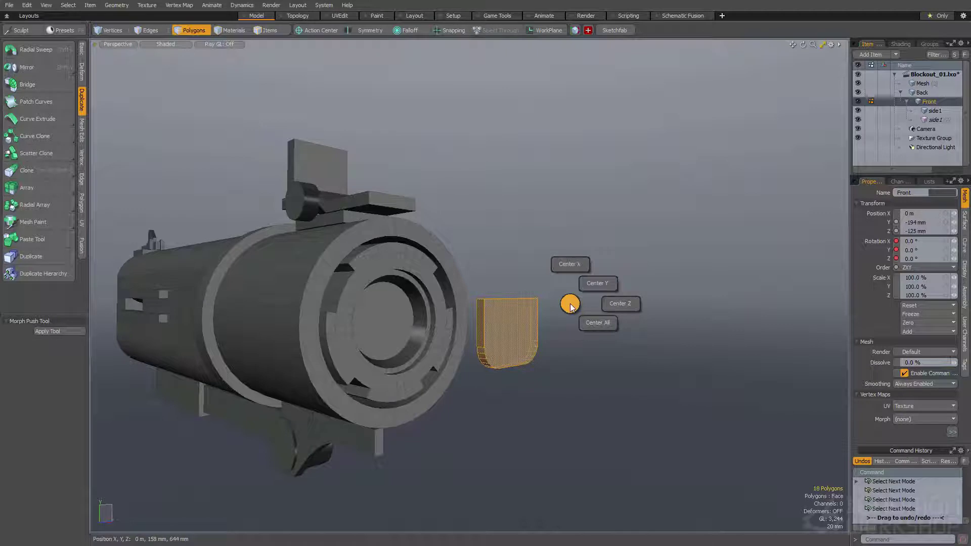
left_click(573, 268)
Step: Reduce the rounded box to its U-shaped outer strip and thicken the strip by 13 mm
left_click_drag(436, 306, 491, 347, "alt")
scroll(477, 314, "down", 2)
key("w")
key("space")
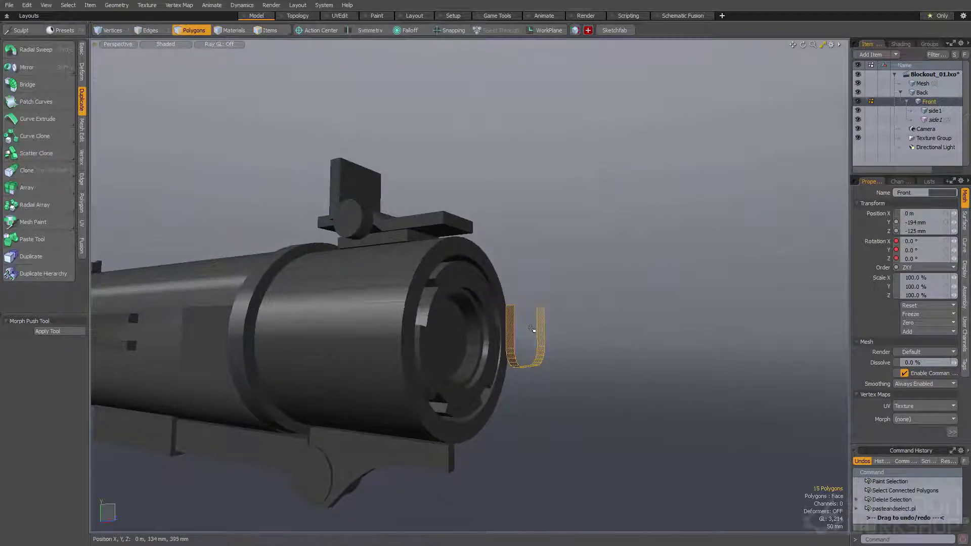
key("shift+t")
left_click(532, 331)
scroll(533, 335, "up", 2)
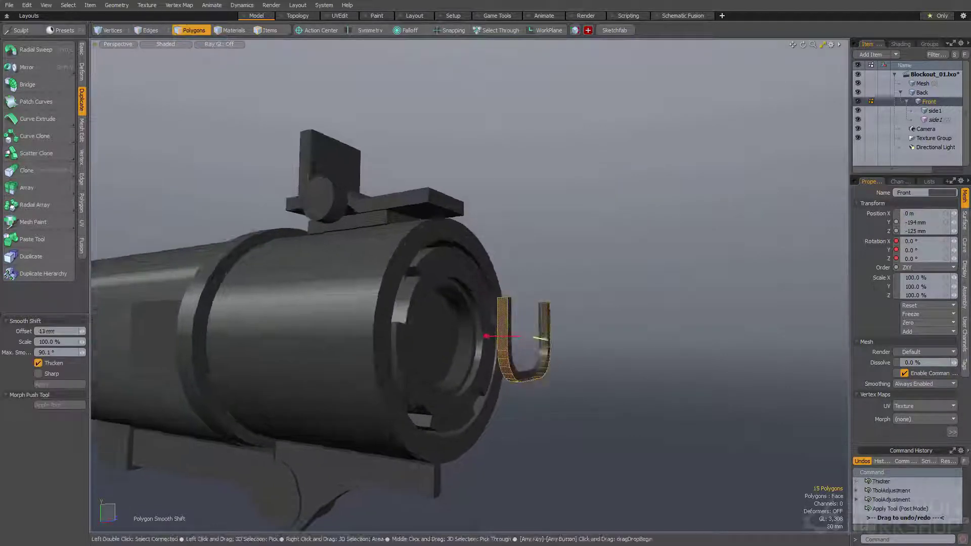
key("space")
Step: Select the complete thickened U-shaped bracket and move it down and forward into the breech recess
double_click(543, 358)
key("w")
left_click_drag(543, 359, 478, 390, "alt")
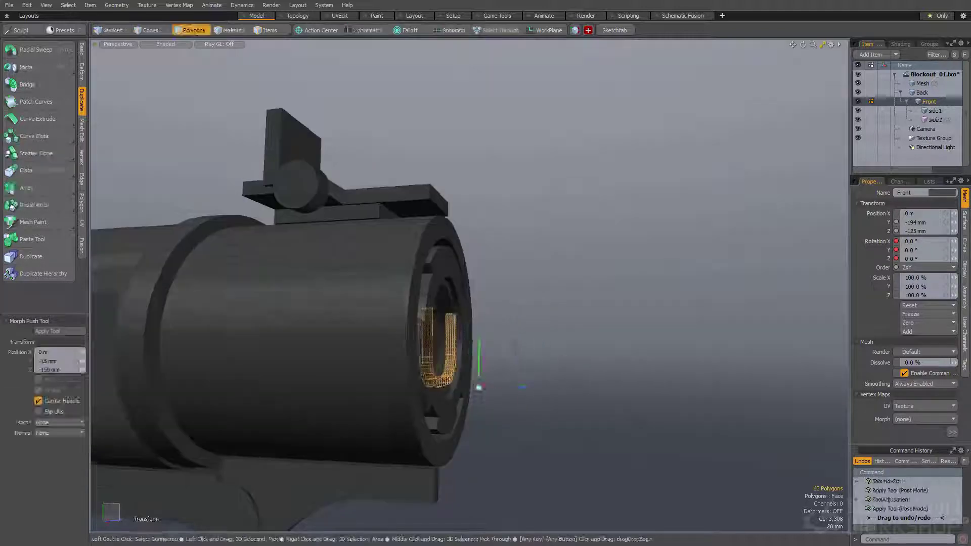
key("shift+a")
left_click_drag(564, 375, 521, 323, "alt")
Step: Select the connected breech bracket geometry and refine its position and scale within the recess
key("space")
scroll(508, 360, "down", 3)
scroll(552, 288, "up", 3)
left_click_drag(551, 288, 458, 303, "alt+shift")
left_click_drag(428, 265, 463, 293)
key("space")
double_click(488, 273)
scroll(555, 379, "down", 3)
key("w")
key("shift+a")
scroll(506, 309, "down", 4)
key("r")
left_click_drag(537, 306, 533, 305)
left_click_drag(532, 306, 490, 286, "alt")
Step: Make further move and scale adjustments to the breech piece and apply the Mirror tool
key("w")
left_click_drag(490, 286, 518, 302, "alt")
key("r")
key("w")
key("q")
left_click_drag(448, 304, 581, 302, "alt")
key("shift+v")
left_click(609, 326)
Step: Bring the hidden rear half and stock back into view, clear the polygon selection and save the scene
key("h")
key("h")
key("h")
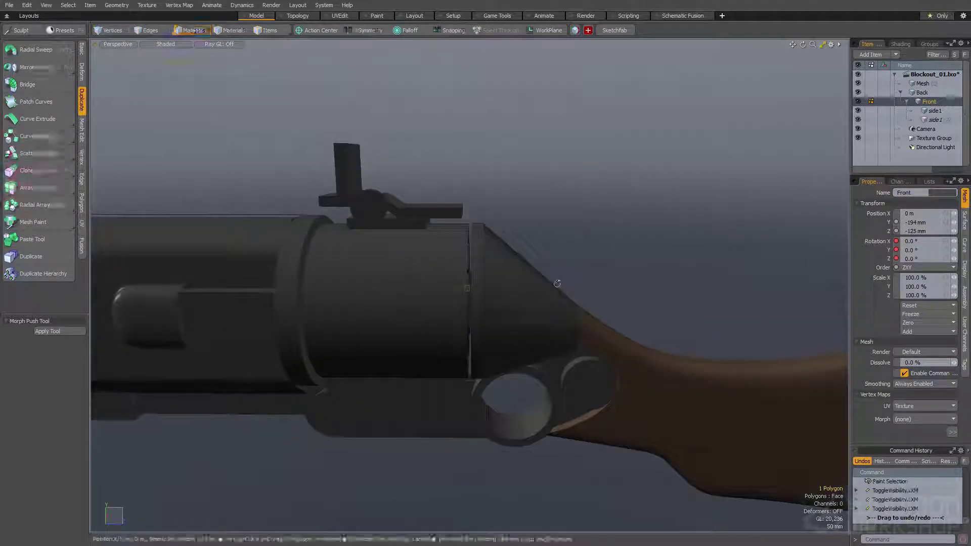
left_click_drag(523, 305, 506, 305, "ctrl+alt")
left_click(585, 241)
left_click_drag(585, 242, 495, 289, "alt")
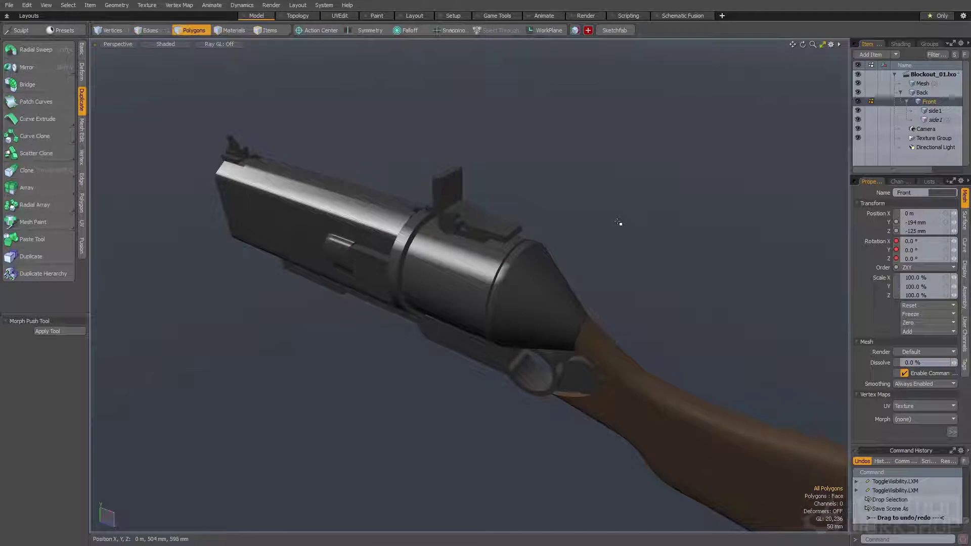
Step: Switch to the Animate layout and scrub the timeline to check the gun's opening and sliding side-panel motion
left_click_drag(526, 258, 385, 284, "alt")
left_click(544, 15)
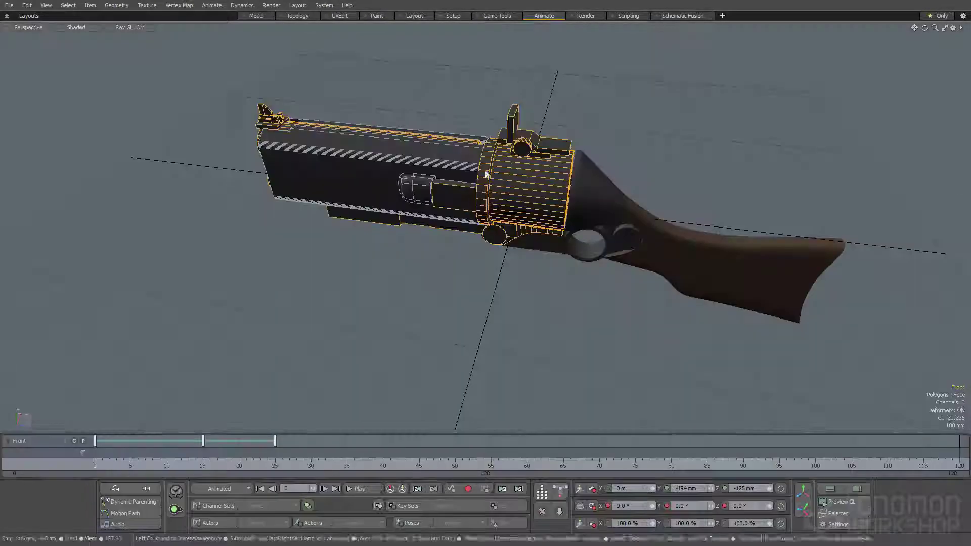
left_click_drag(486, 173, 531, 164, "alt")
key("3")
left_click_drag(110, 465, 182, 464)
left_click_drag(411, 283, 369, 314, "alt")
mouse_move(171, 459)
left_mouse_down()
mouse_move(152, 463)
mouse_move(180, 463)
mouse_move(154, 463)
left_mouse_up()
mouse_move(290, 462)
left_mouse_down()
mouse_move(210, 462)
mouse_move(362, 463)
left_mouse_up()
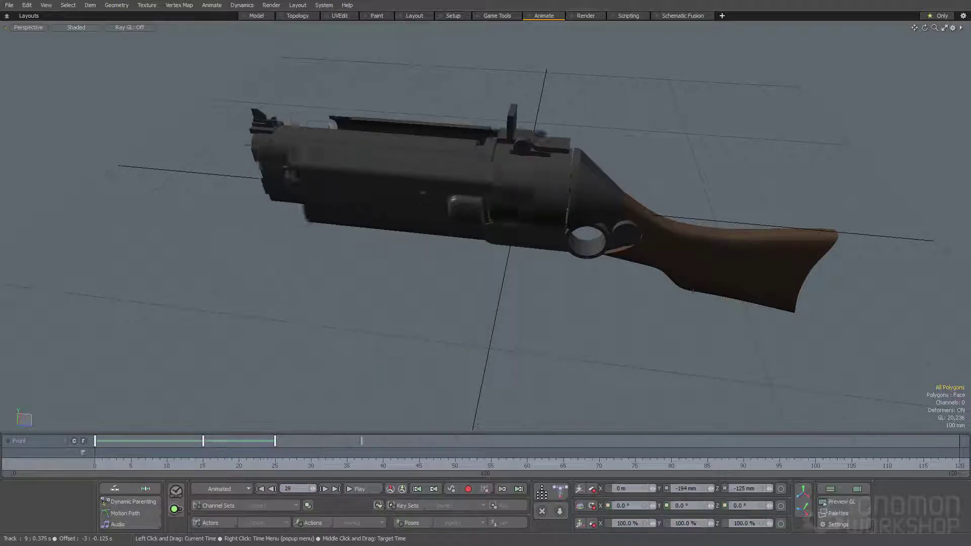
left_click_drag(210, 463, 283, 463)
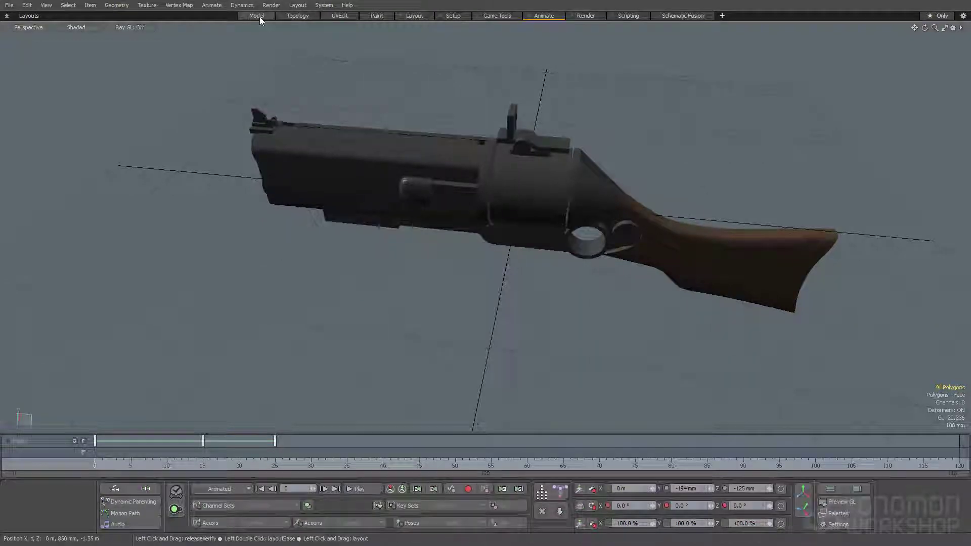